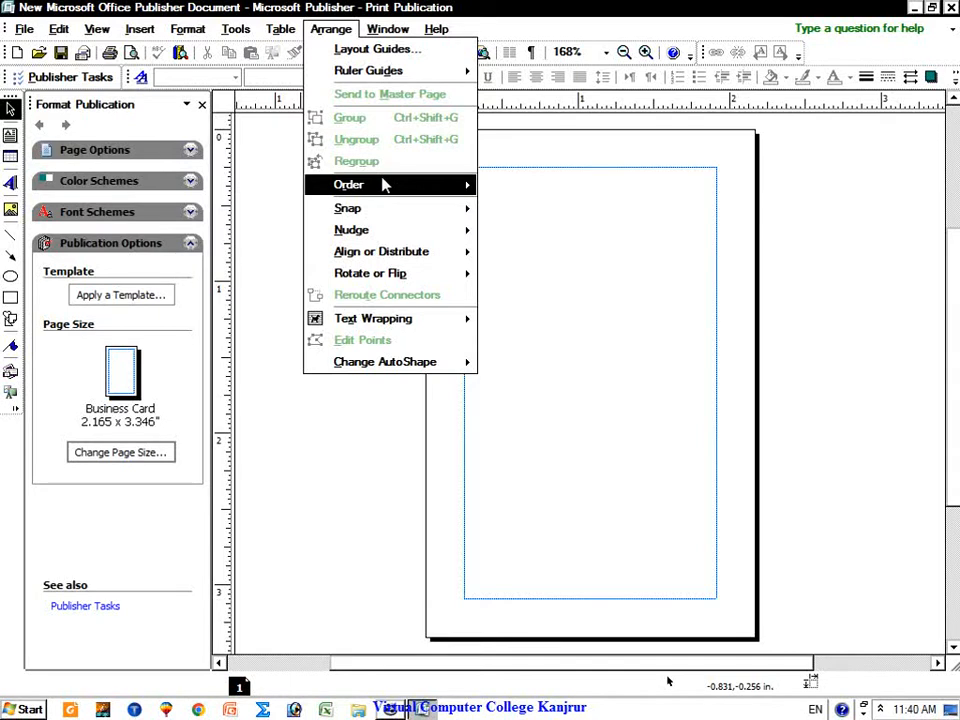
Step: Show the Arrange menu's Order submenu, then its Align or Distribute submenu
mouse_move(383, 185)
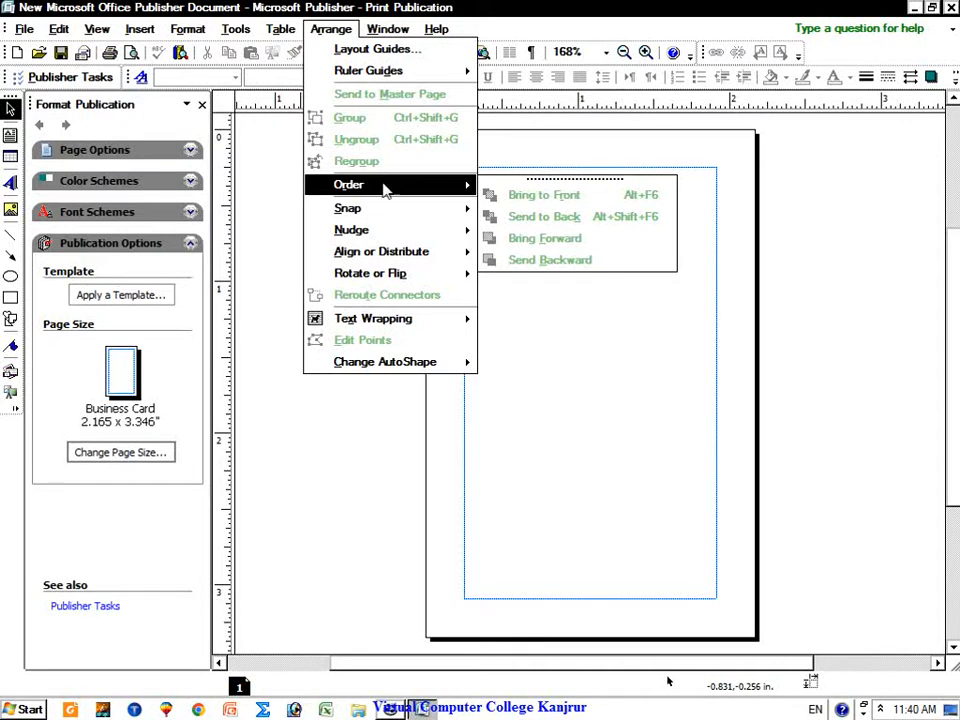
mouse_move(400, 258)
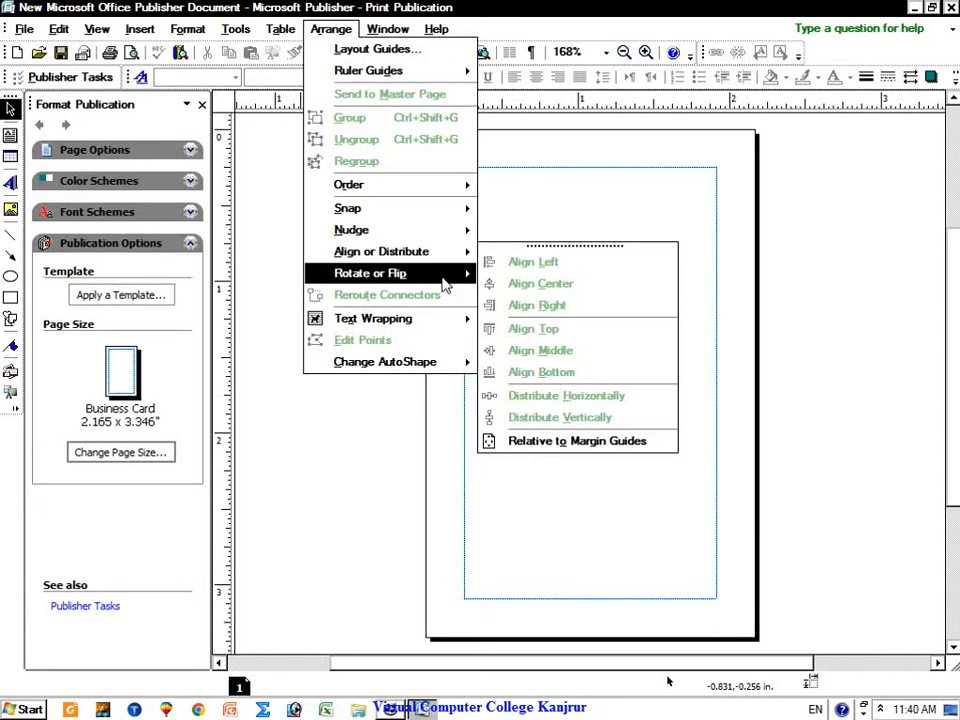
Step: View the Rotate or Flip and Text Wrapping submenus, then move to the Window menu
mouse_move(444, 283)
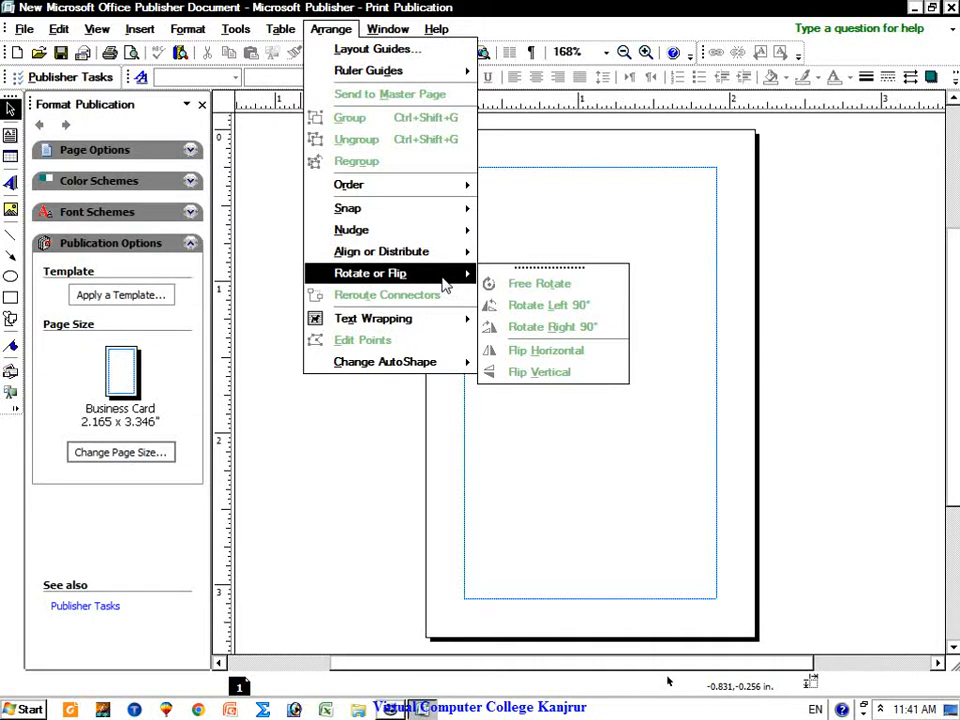
mouse_move(398, 330)
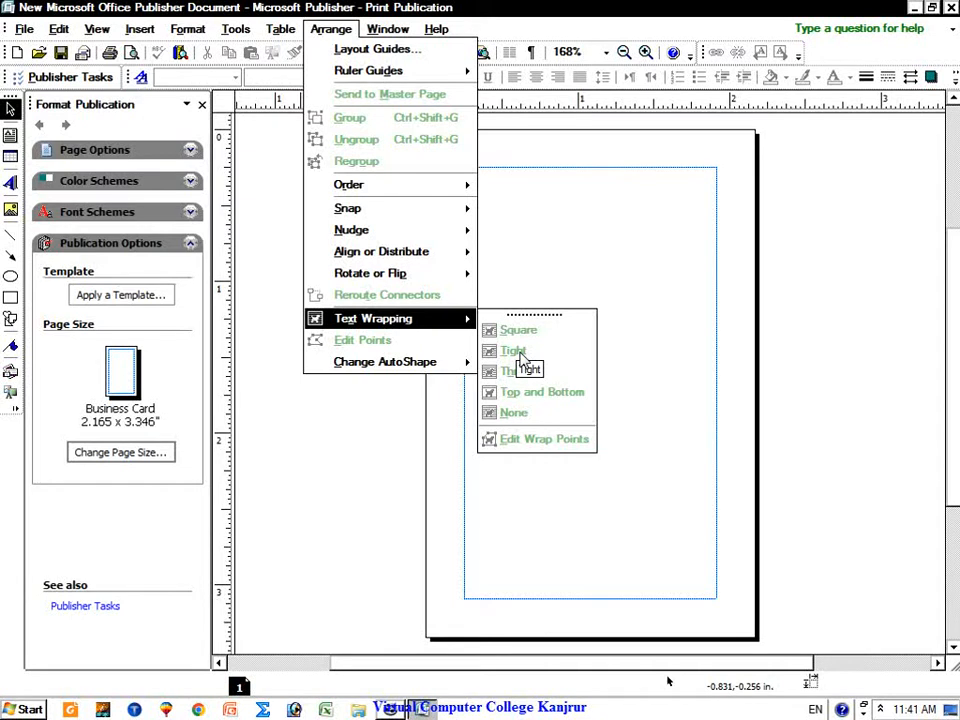
mouse_move(380, 32)
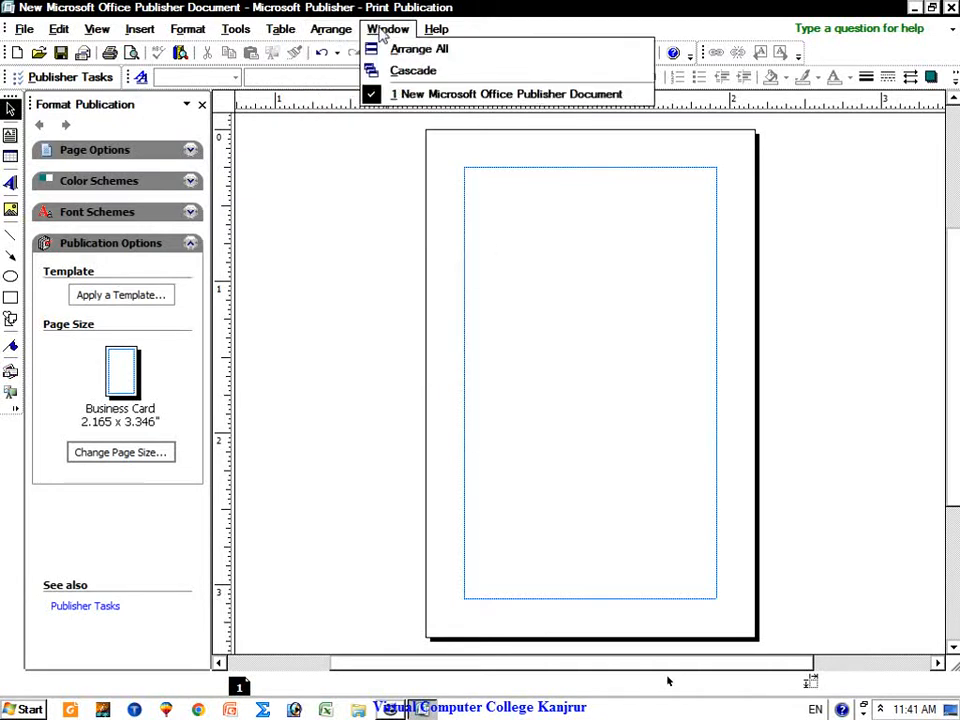
Step: Tile with Arrange All, then Cascade, maximize the window, and dismiss the Help menu
click(428, 50)
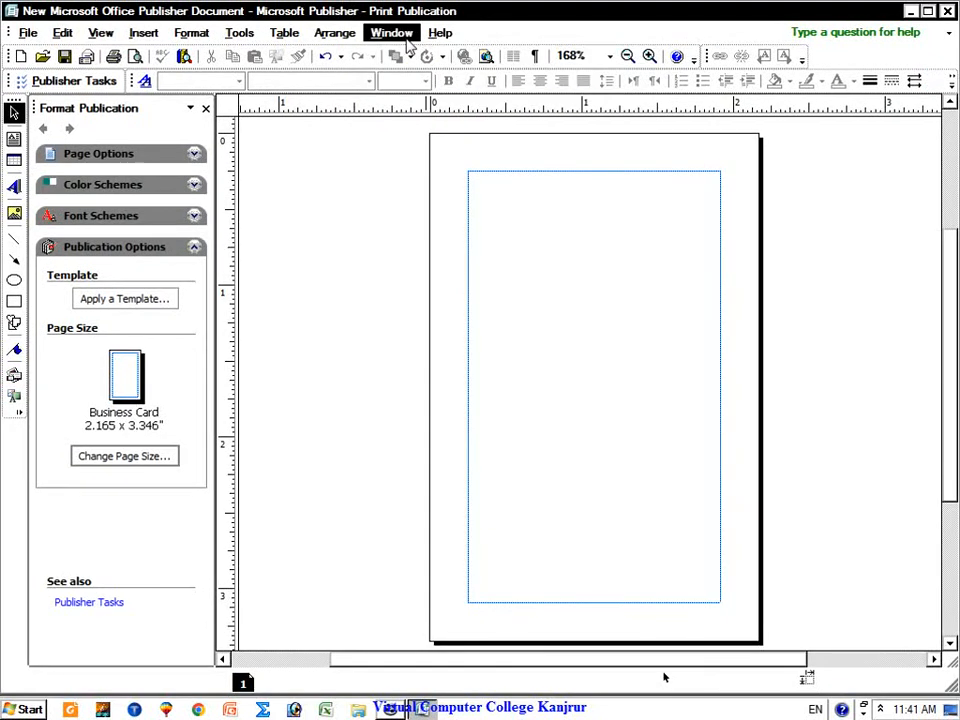
click(405, 36)
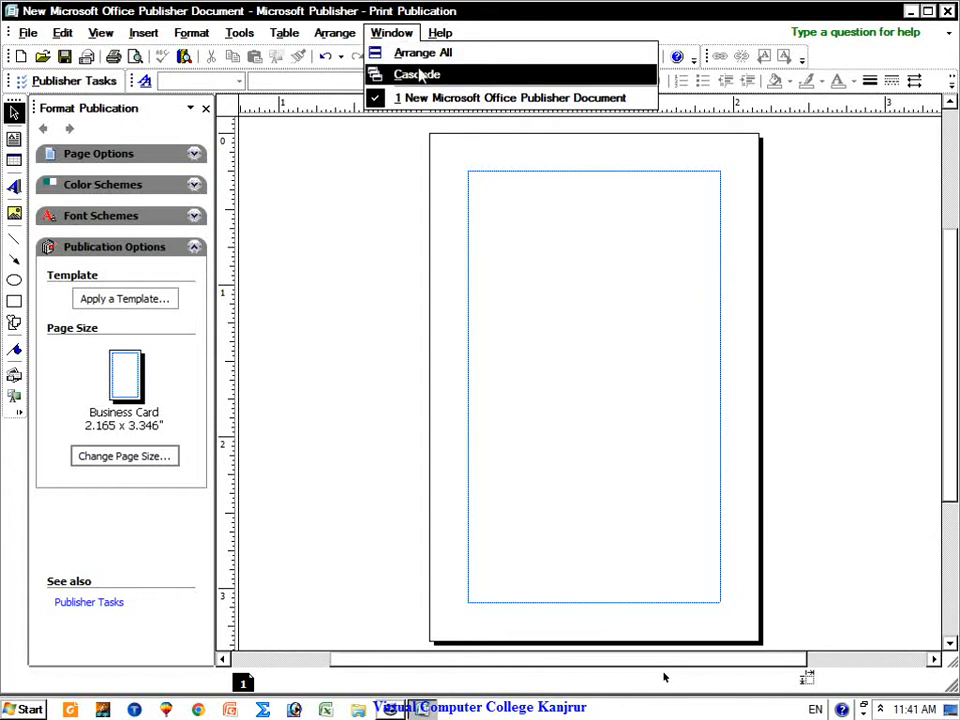
click(412, 74)
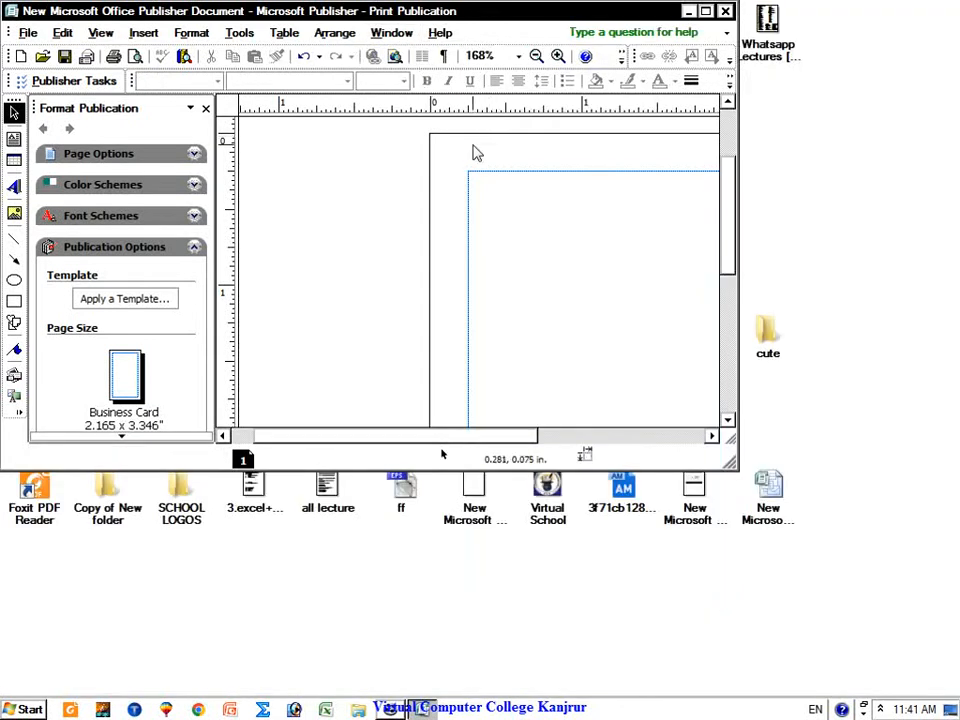
click(705, 11)
click(437, 29)
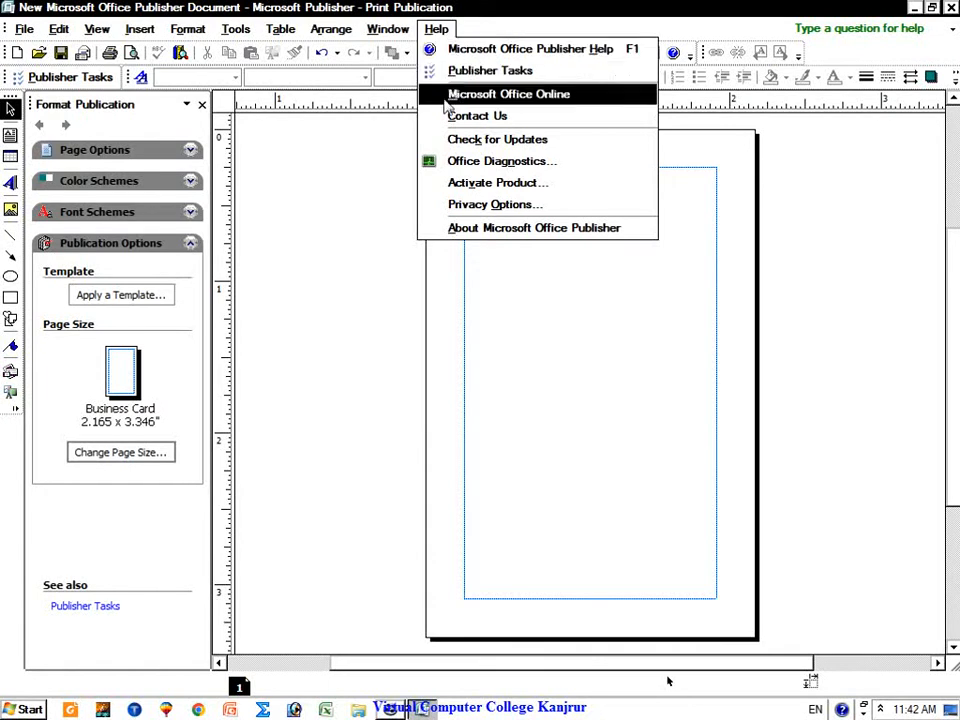
click(398, 176)
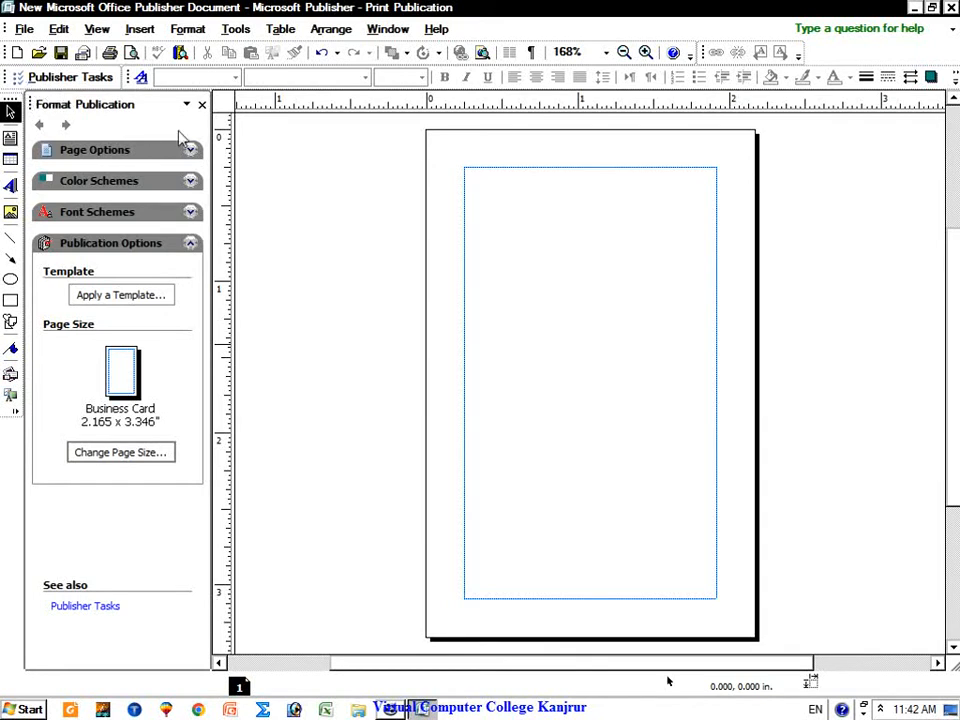
Step: Close the Format Publication pane, shift the ruler origin inward, and float the Objects toolbar
click(201, 104)
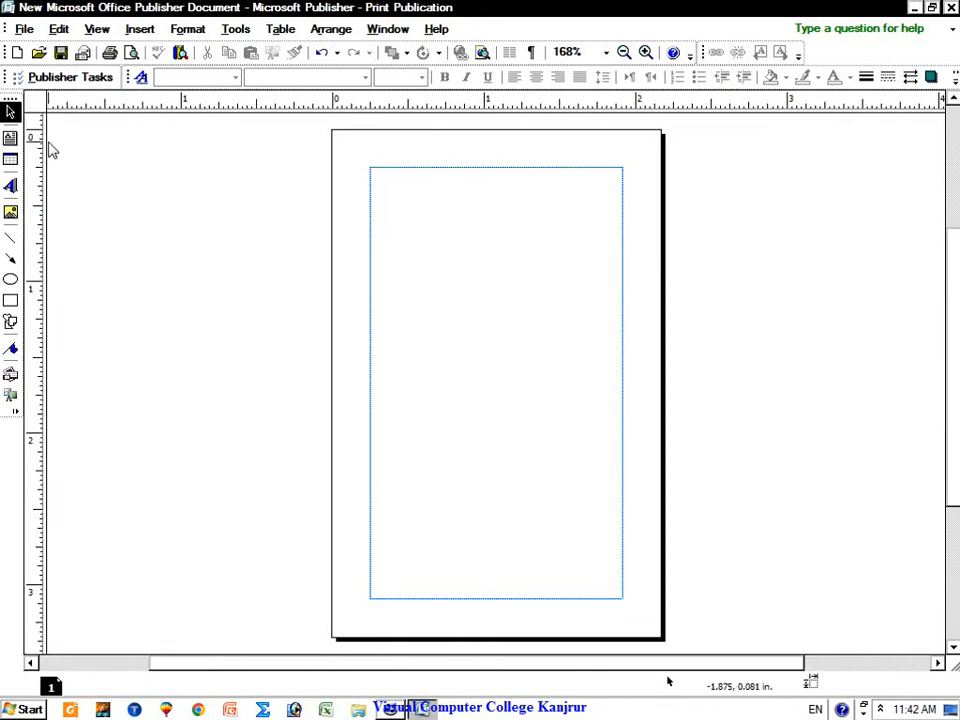
drag(32, 100, 85, 108)
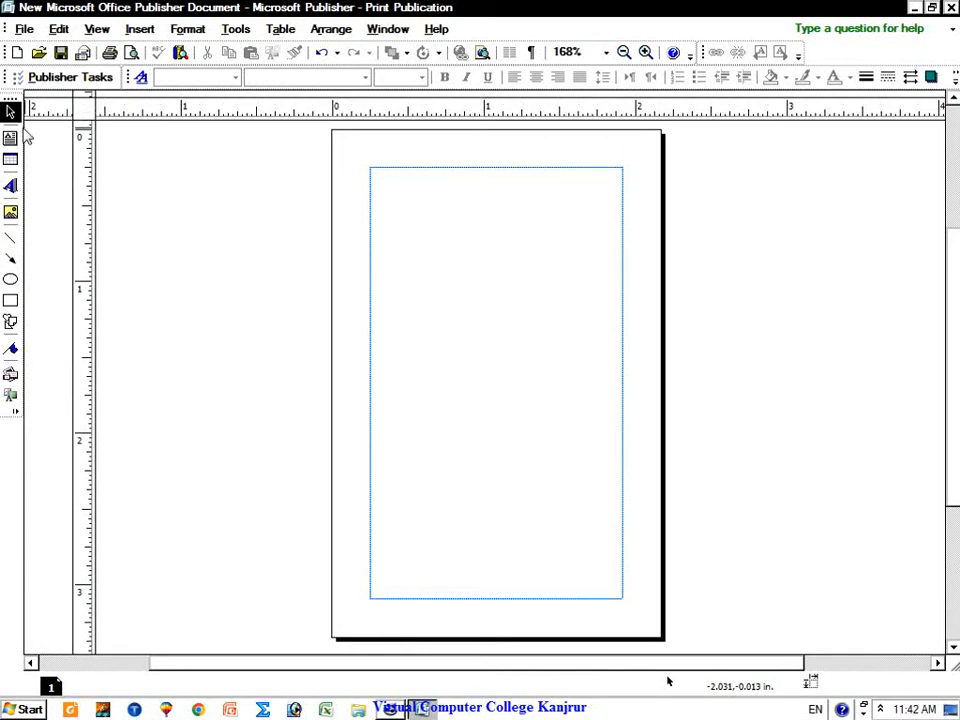
drag(10, 98, 80, 154)
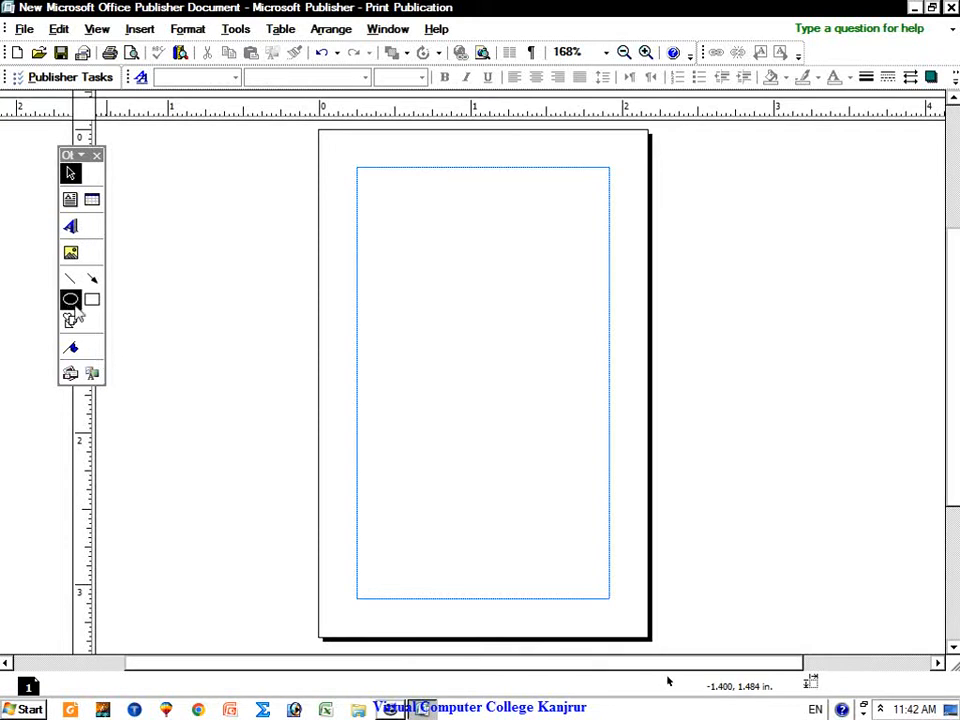
Step: Draw a text box near the top-left of the business card
click(70, 201)
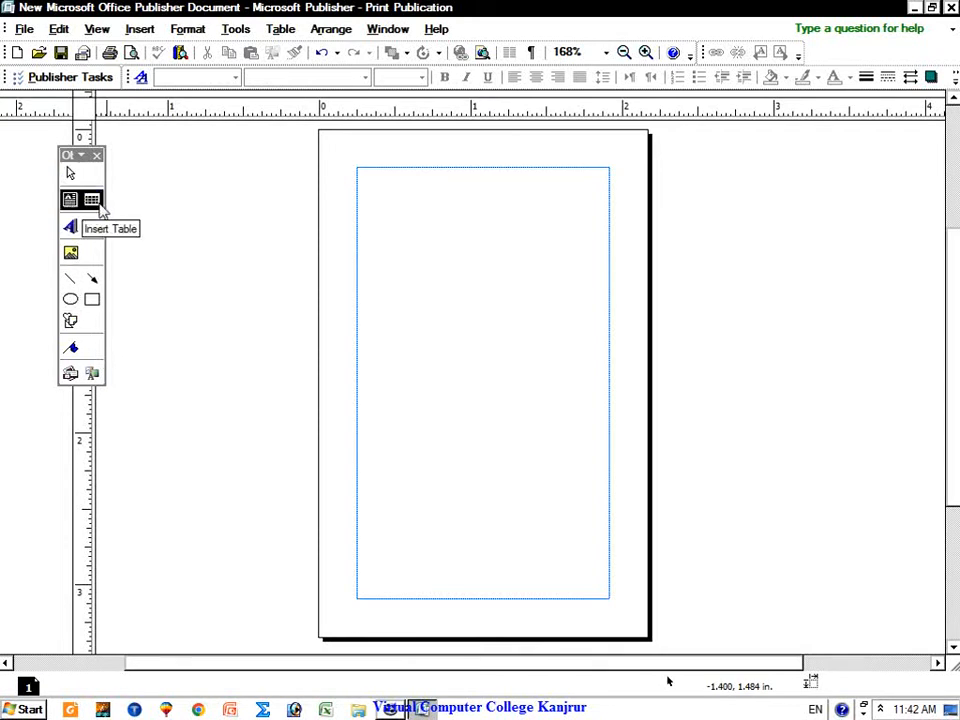
drag(383, 212, 511, 290)
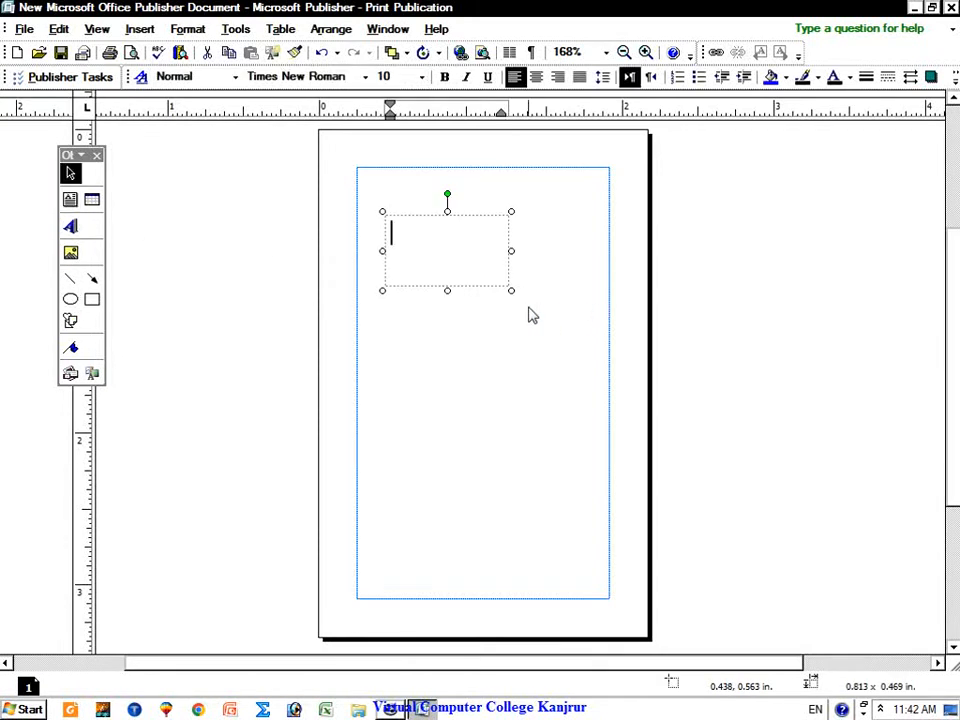
click(364, 311)
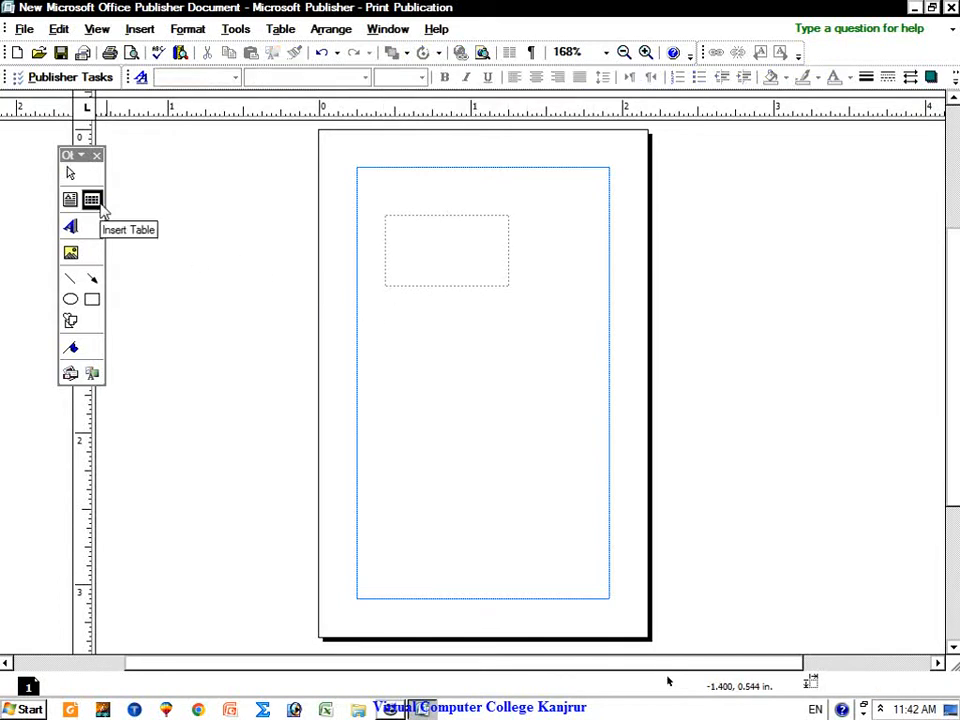
Step: Insert a 7-row, 5-column table on the card without resizing it
click(95, 203)
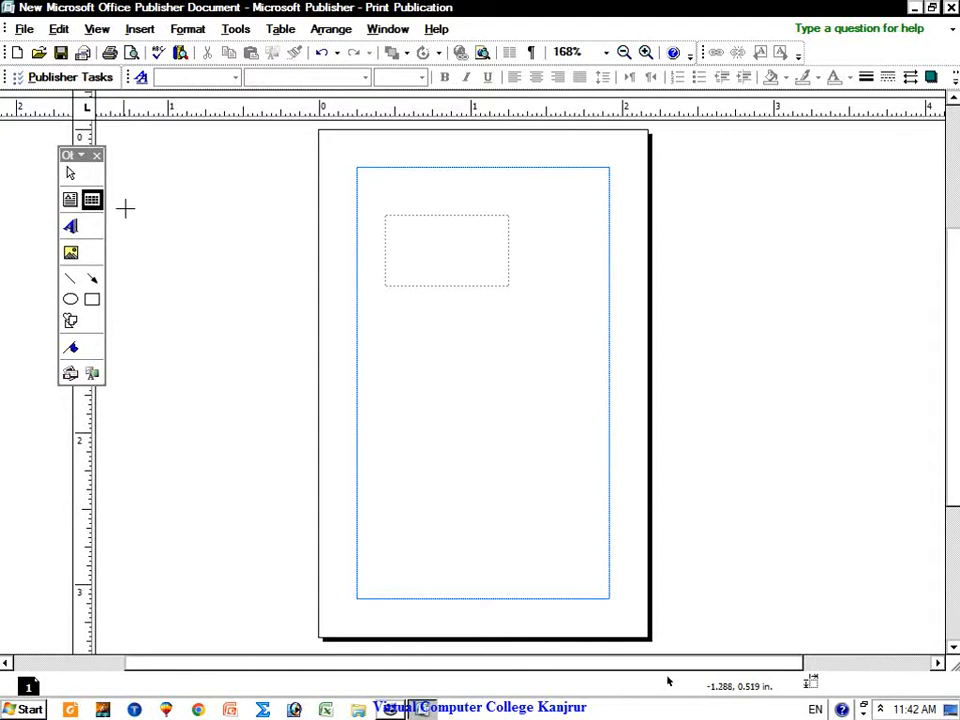
drag(374, 308, 559, 450)
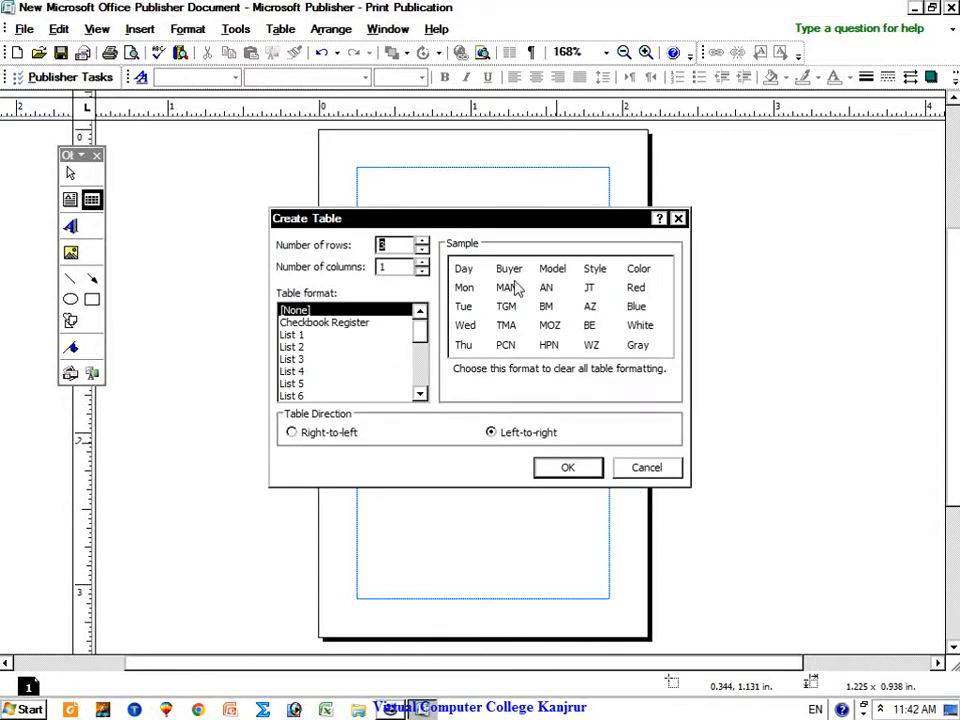
click(399, 267)
click(423, 242)
click(423, 242)
click(423, 242)
click(423, 242)
click(423, 262)
click(423, 262)
click(423, 262)
click(423, 262)
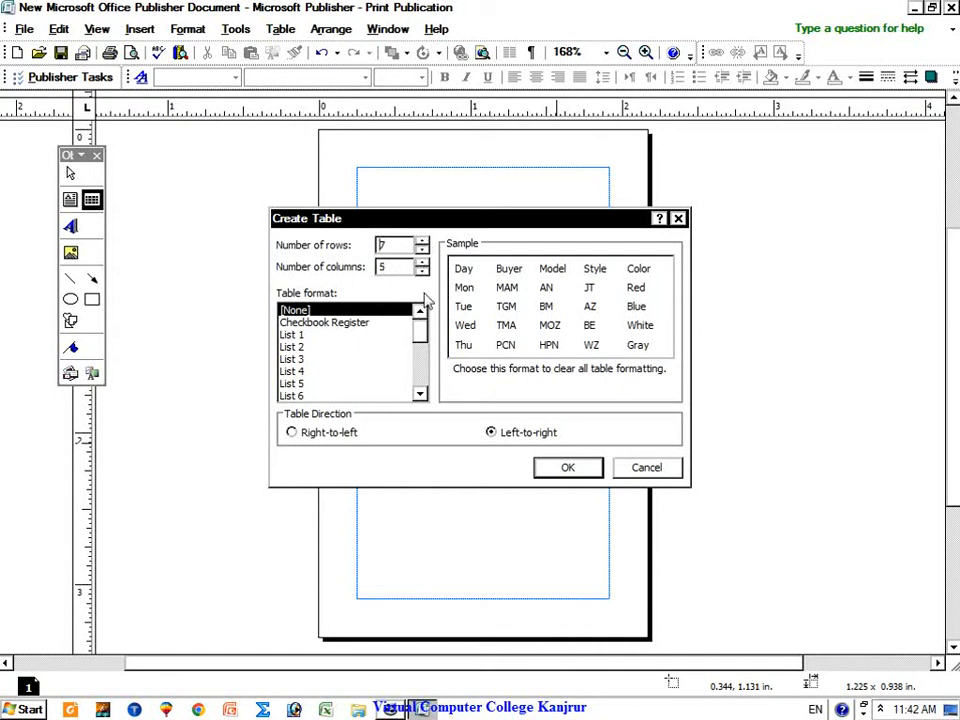
click(567, 467)
click(515, 410)
Step: Delete the table and the empty text box, leaving the card blank
click(452, 354)
click(527, 465)
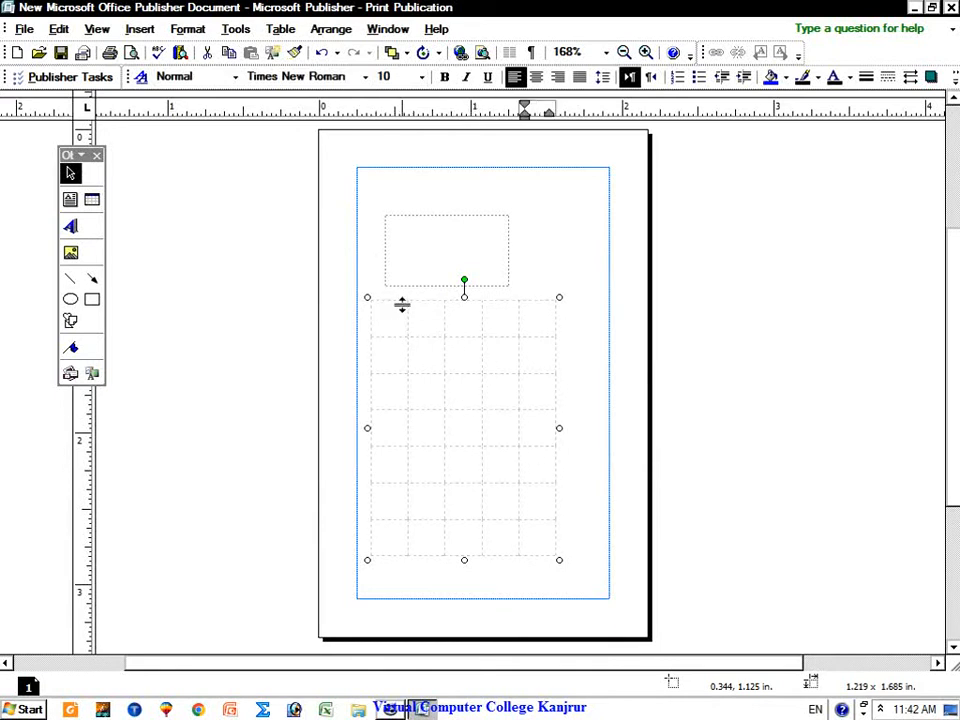
click(370, 302)
right_click(370, 302)
click(428, 396)
click(396, 212)
right_click(394, 213)
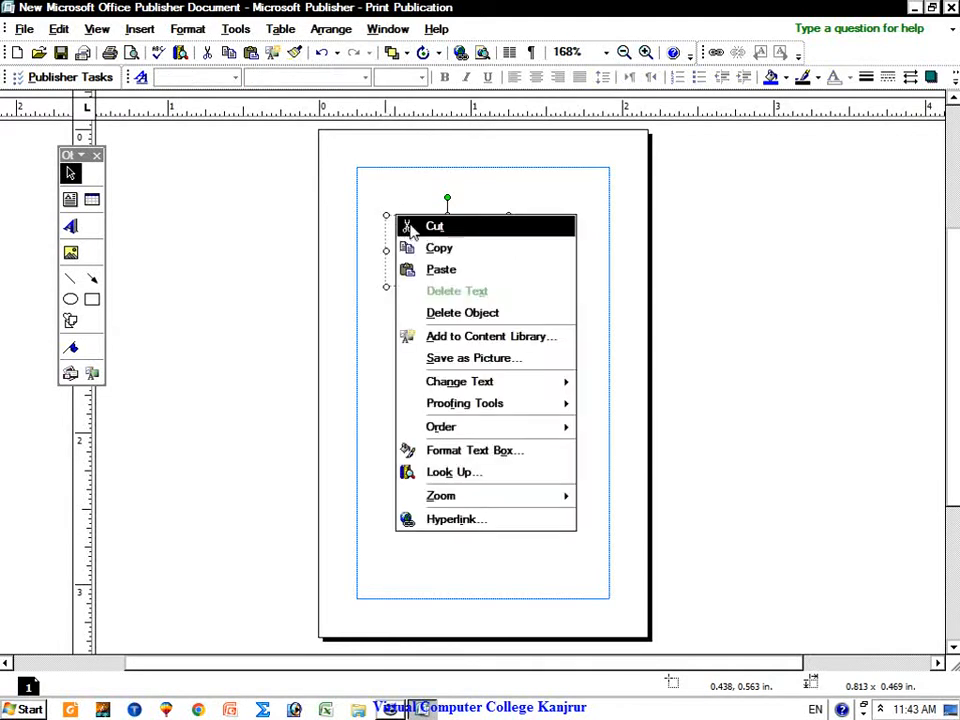
click(428, 312)
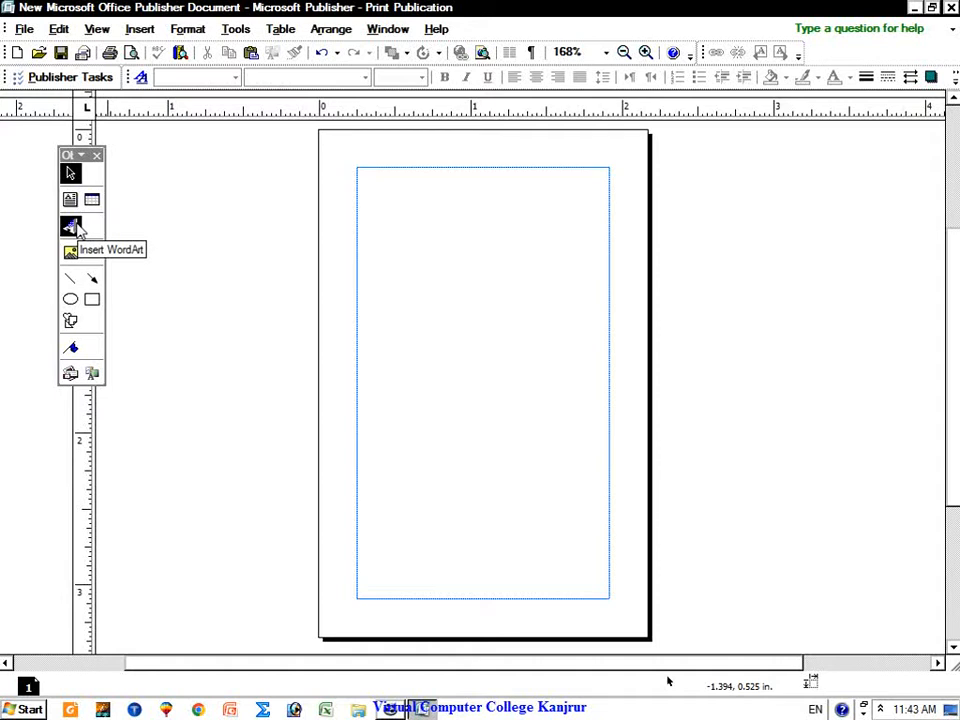
Step: Browse the AutoShapes categories and close the menu without choosing a shape
click(70, 320)
mouse_move(124, 350)
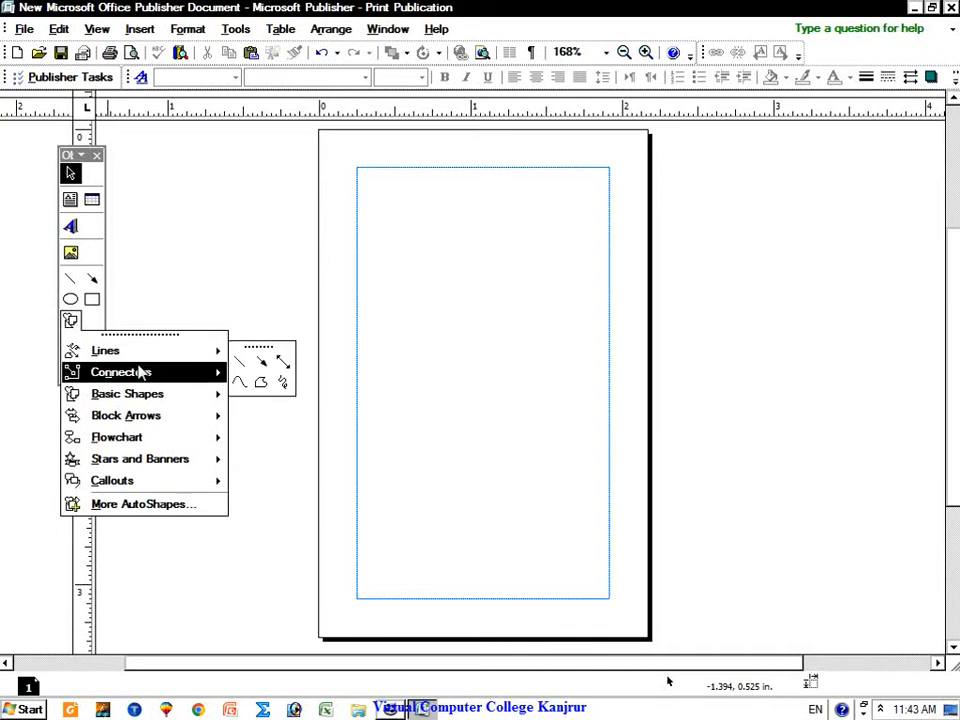
mouse_move(143, 374)
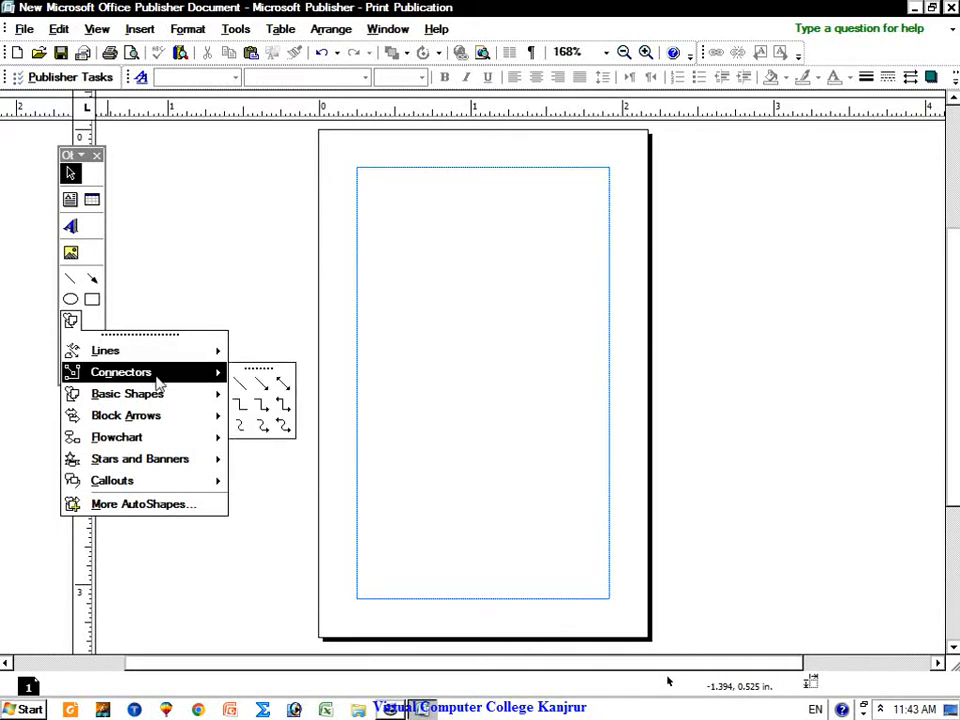
mouse_move(157, 400)
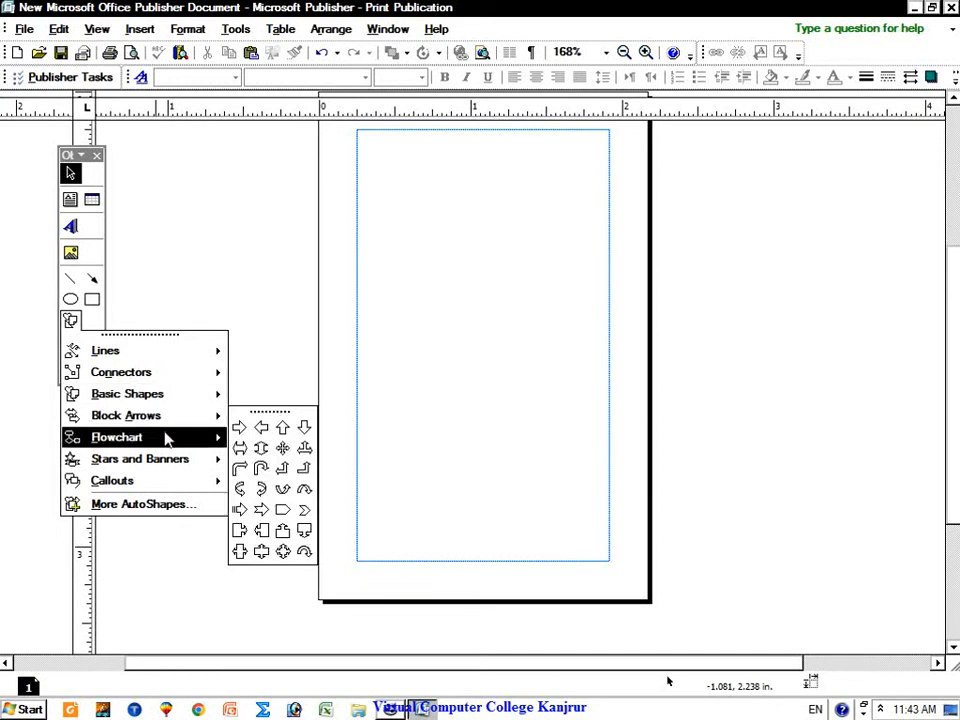
mouse_move(168, 440)
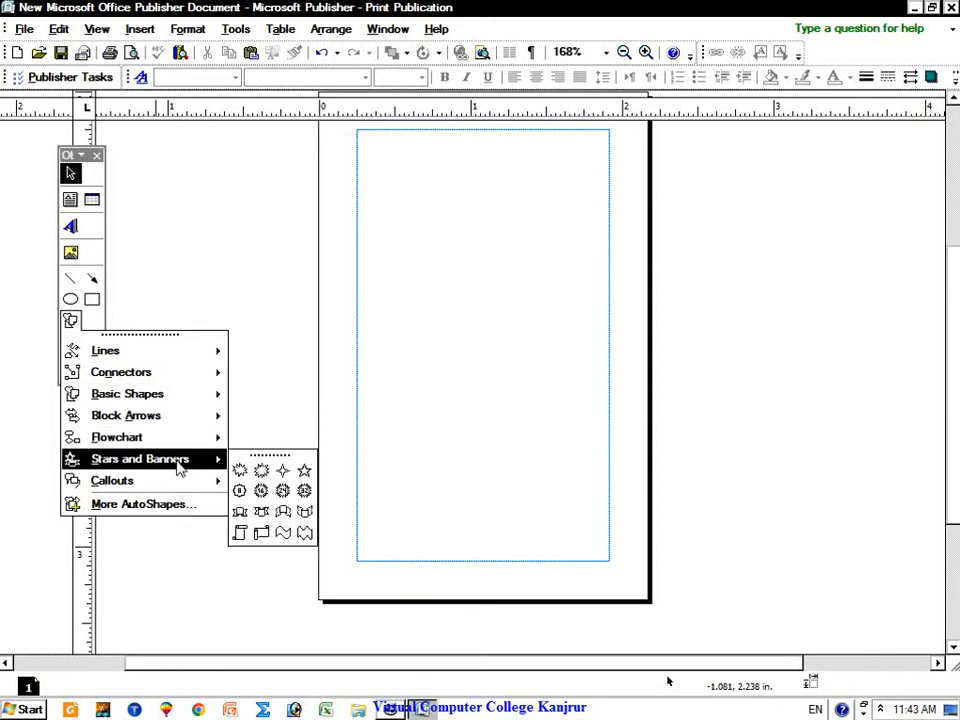
mouse_move(186, 488)
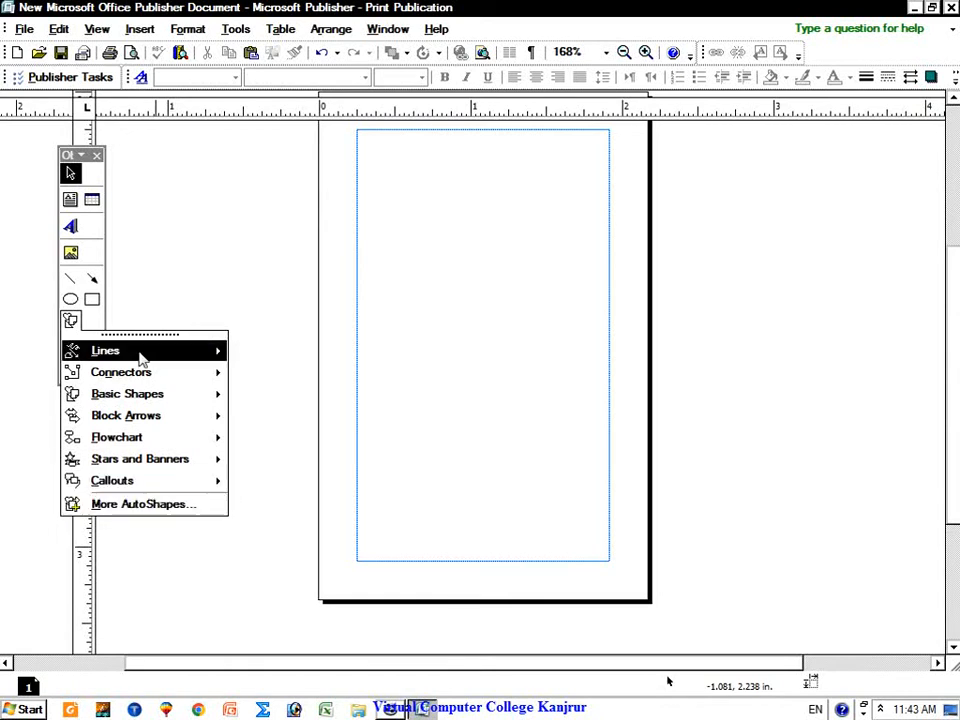
click(100, 336)
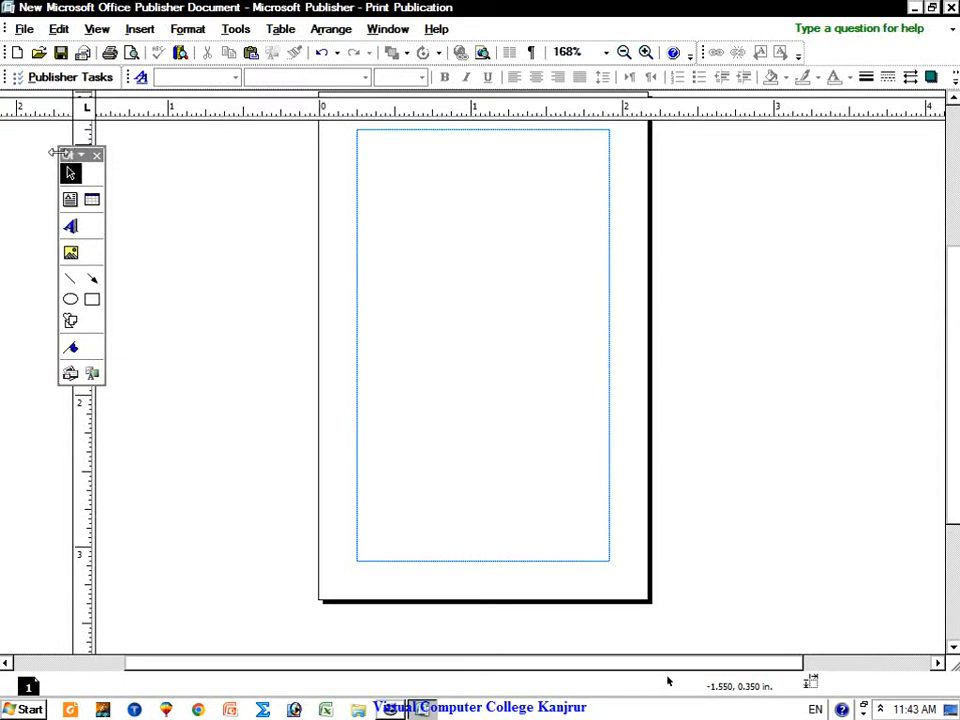
Step: Hide the Objects toolbar, quit without saving, and reopen a new blank Publisher document
click(96, 155)
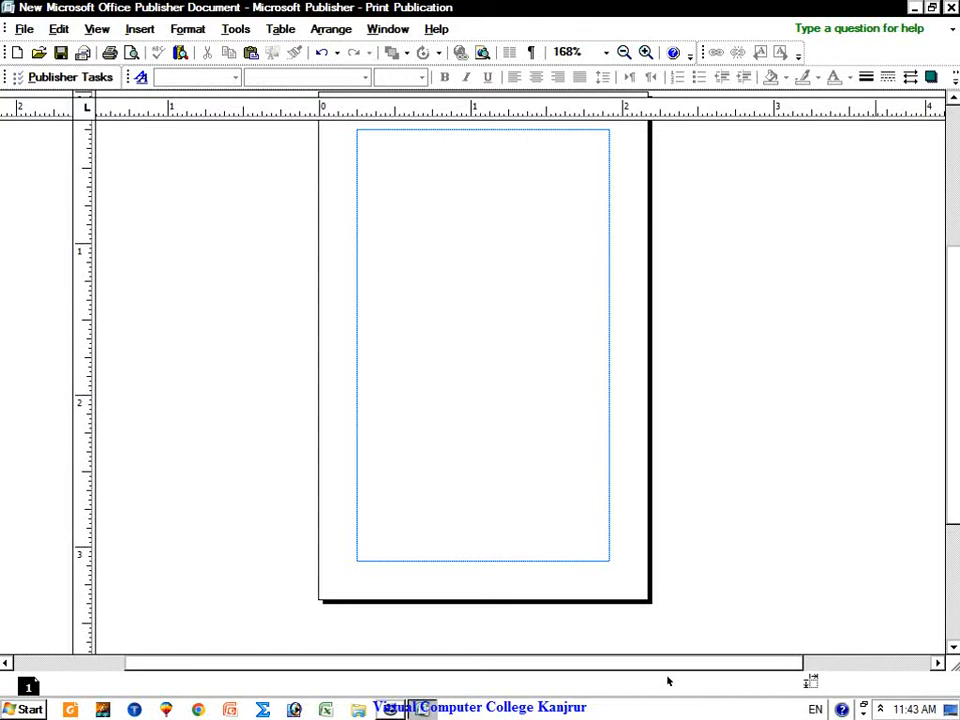
click(951, 8)
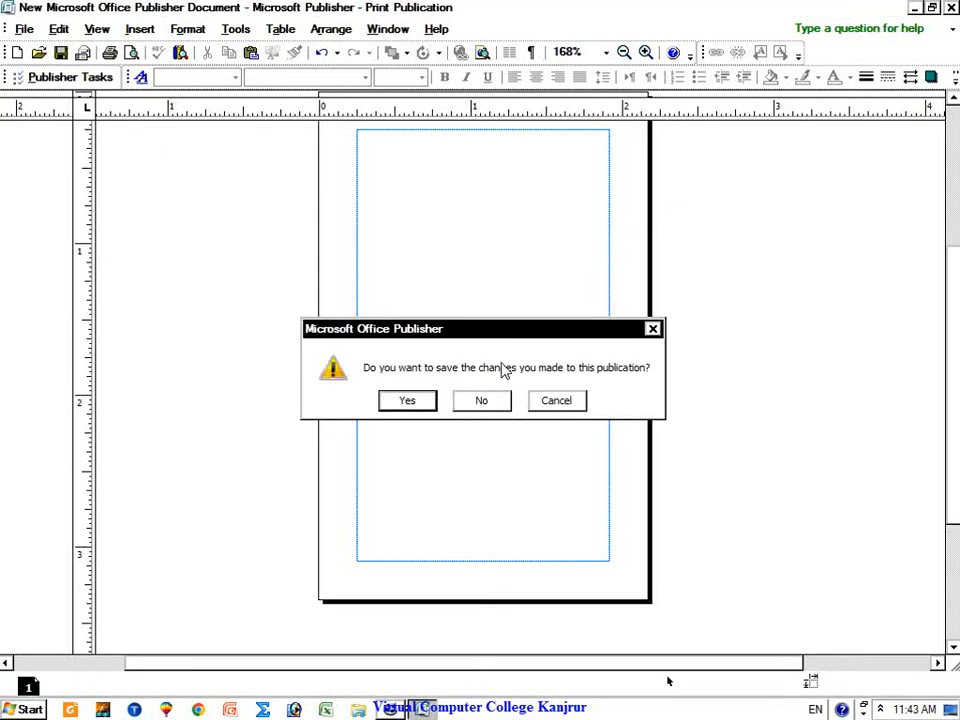
click(484, 401)
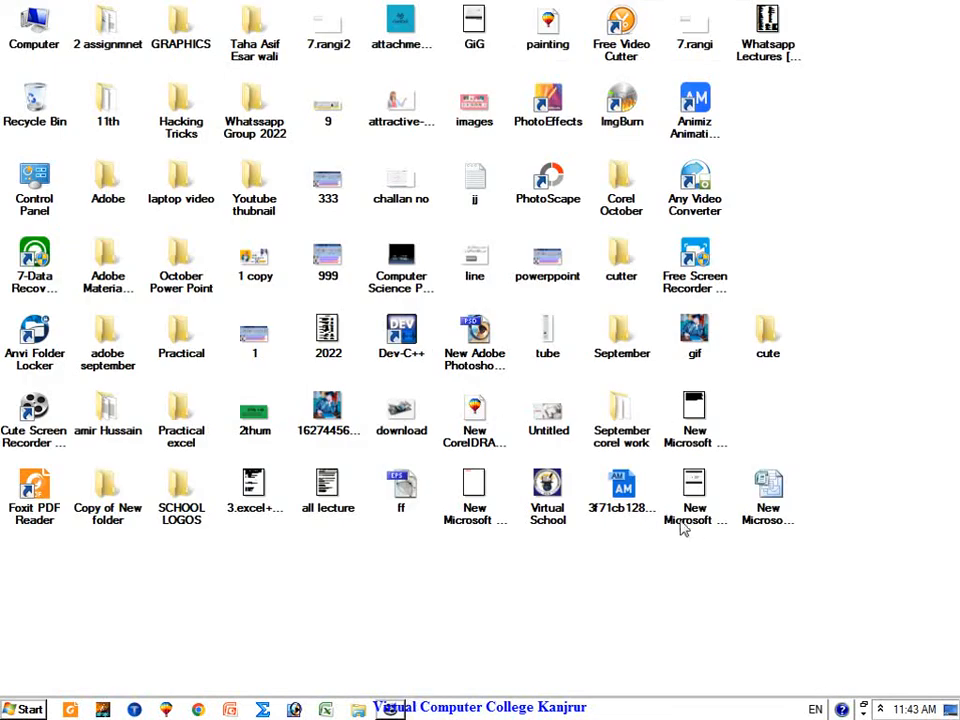
double_click(766, 500)
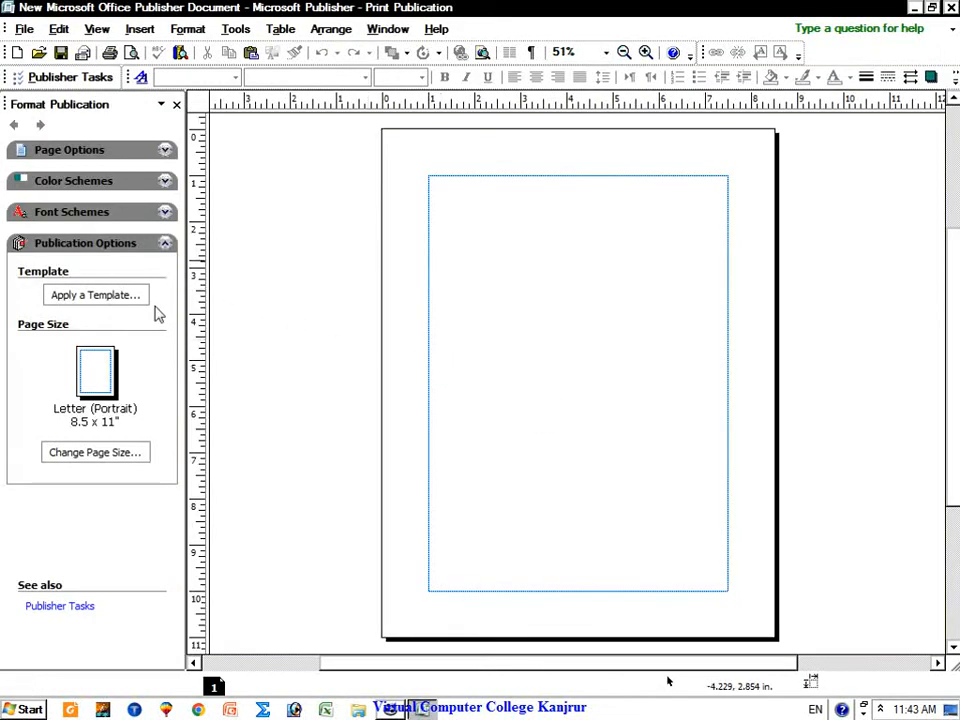
Step: Bring up the Change Template gallery via Apply a Template
click(83, 296)
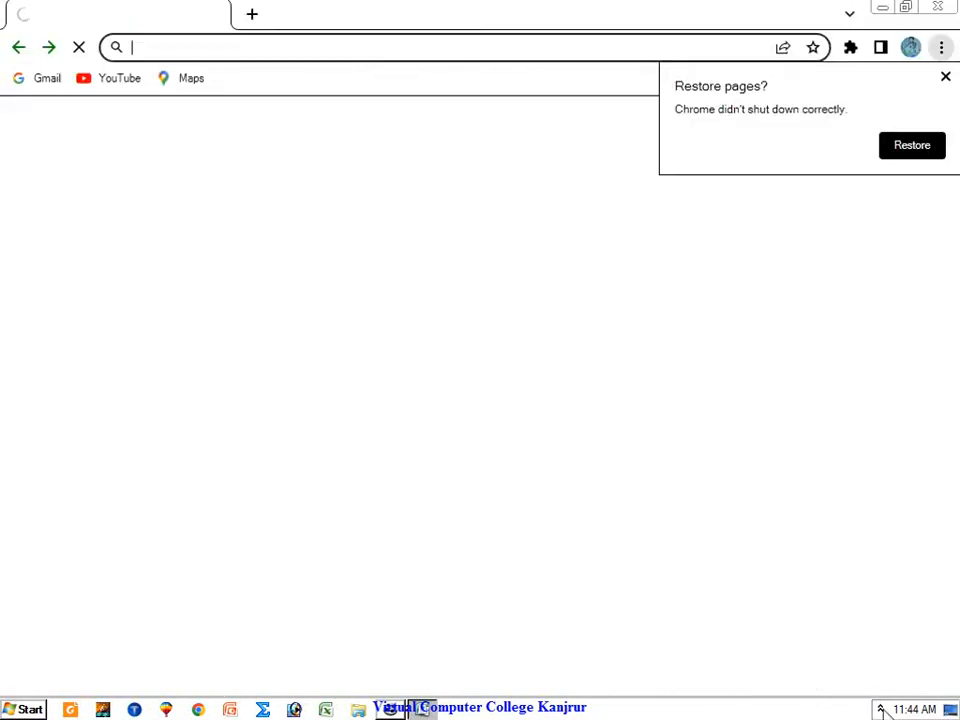
Step: Restore Chrome's previous session, close the YouTube tab, and open a new blank tab
click(880, 709)
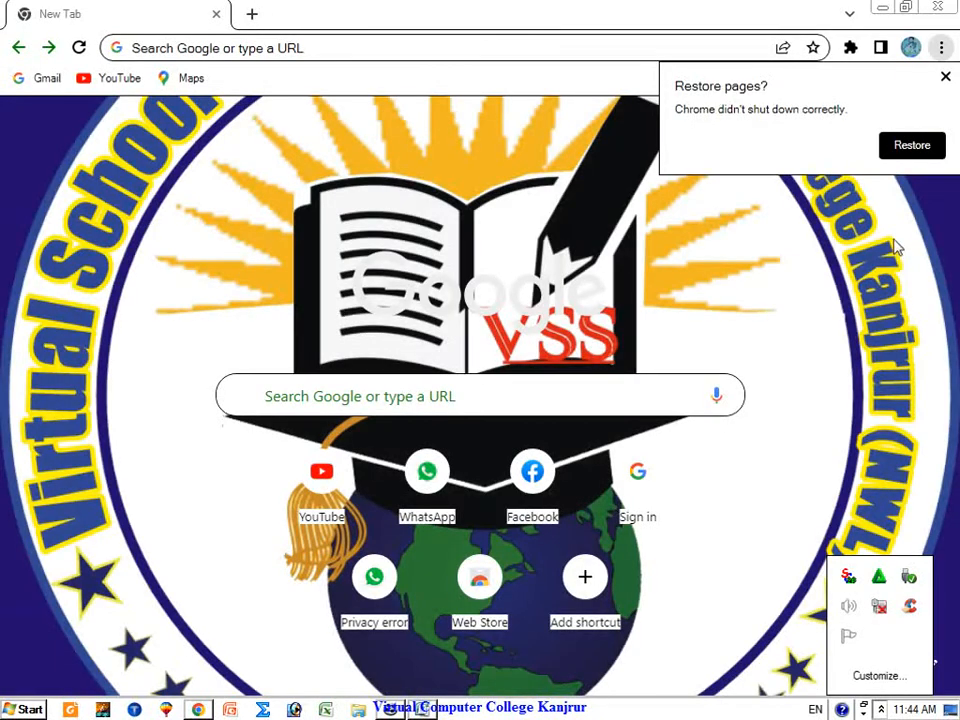
click(912, 146)
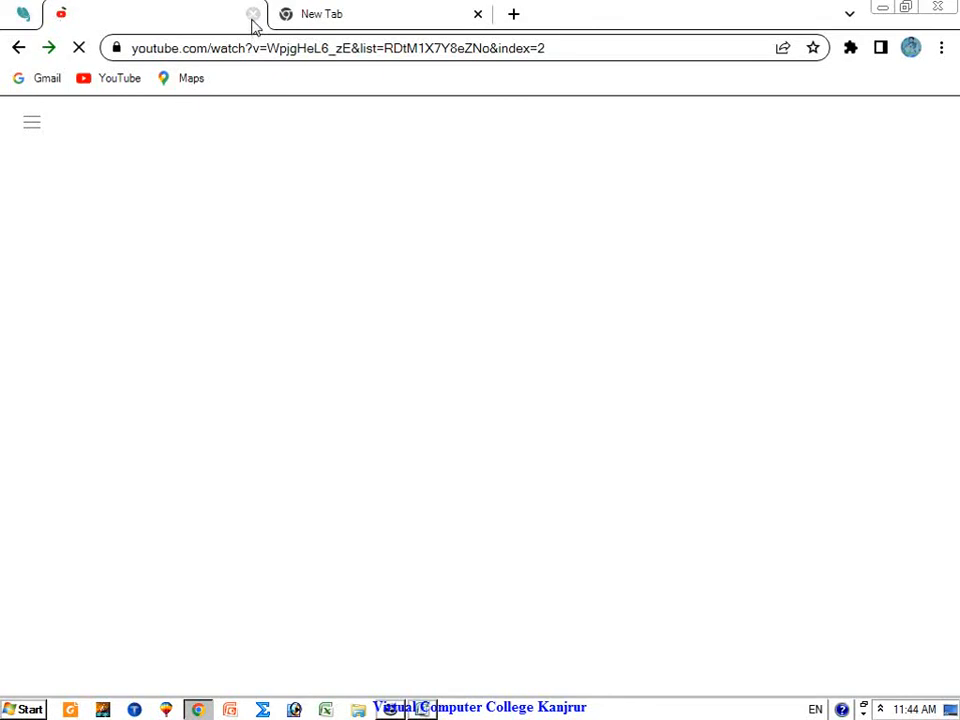
click(254, 15)
click(63, 14)
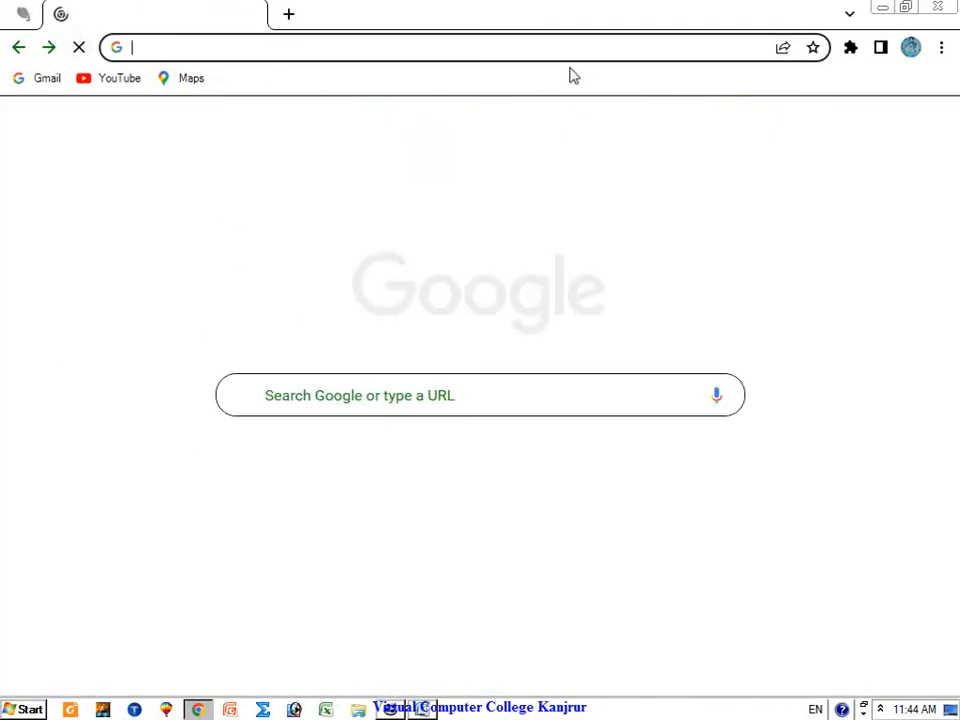
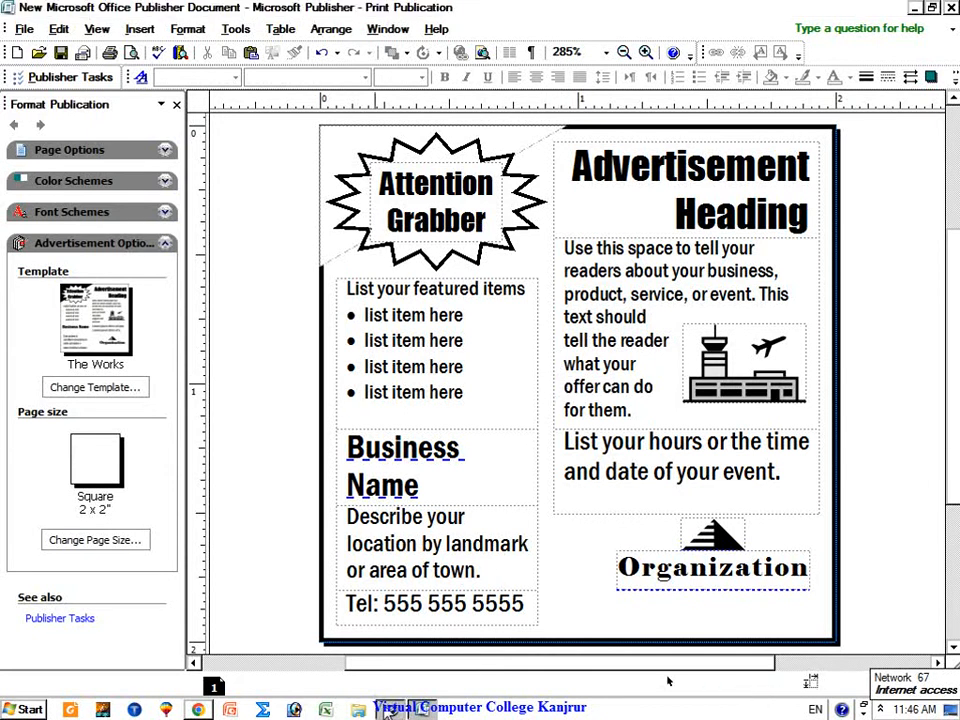
Step: Select the starburst text, the list heading and the four list item lines to inspect them
click(390, 708)
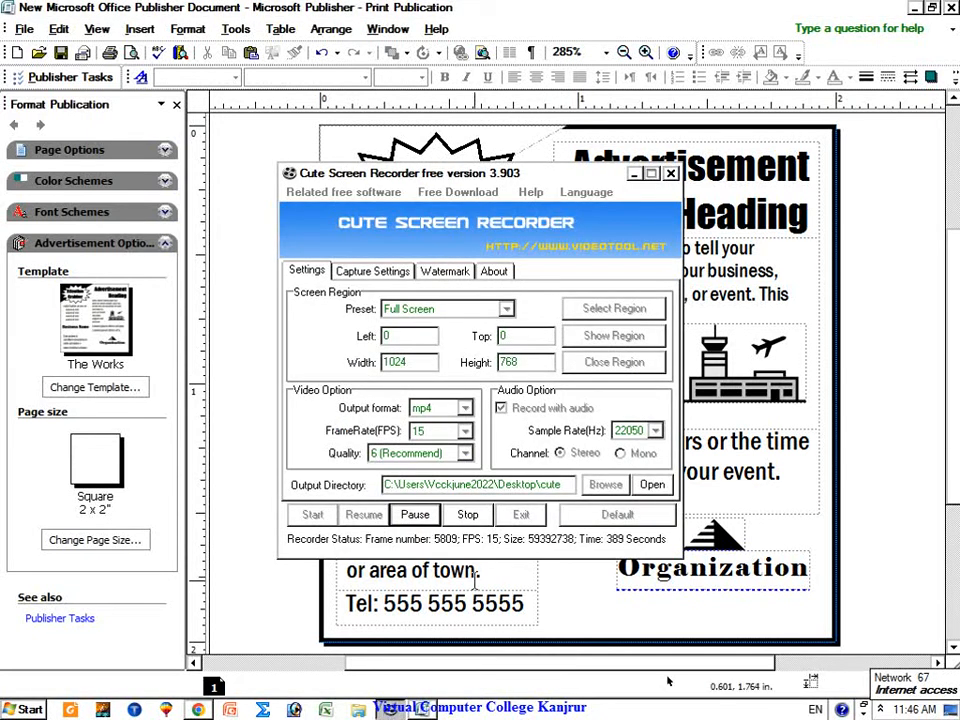
click(670, 173)
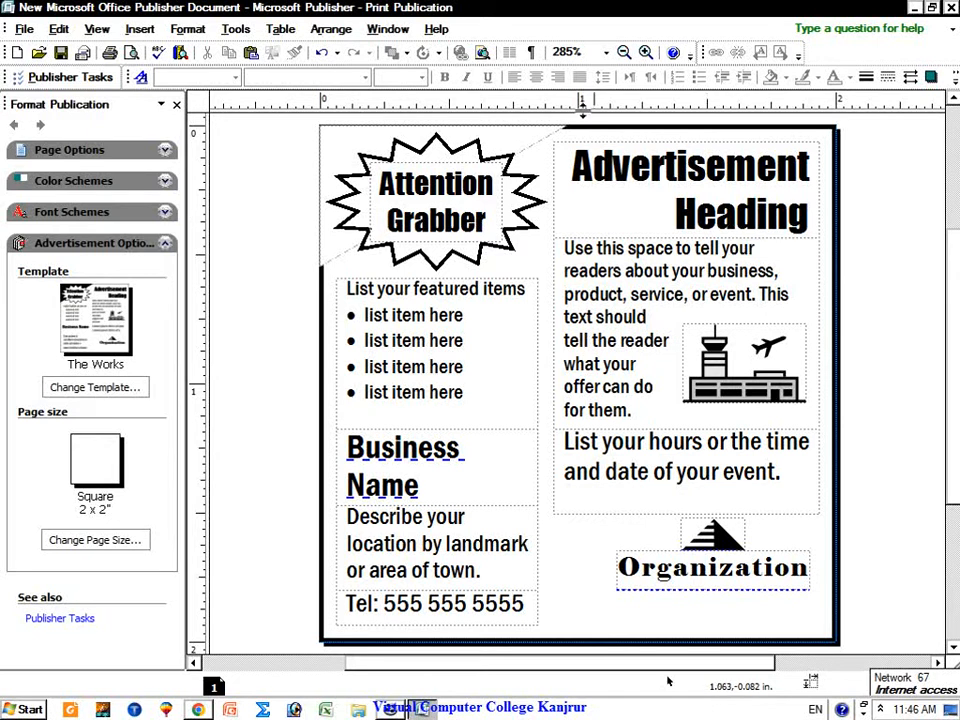
triple_click(454, 205)
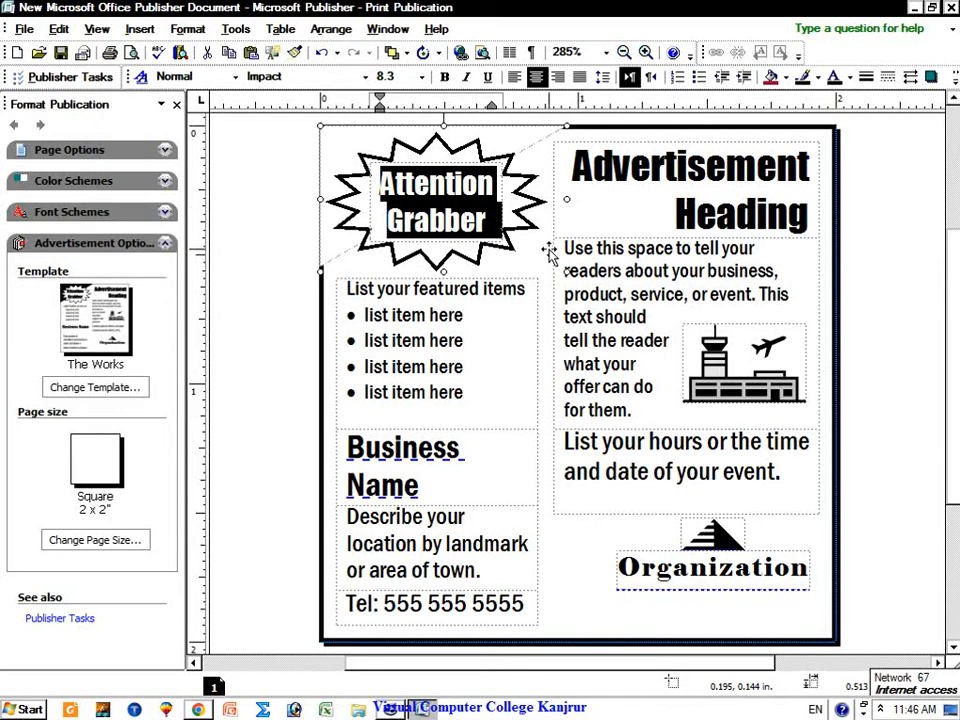
triple_click(433, 314)
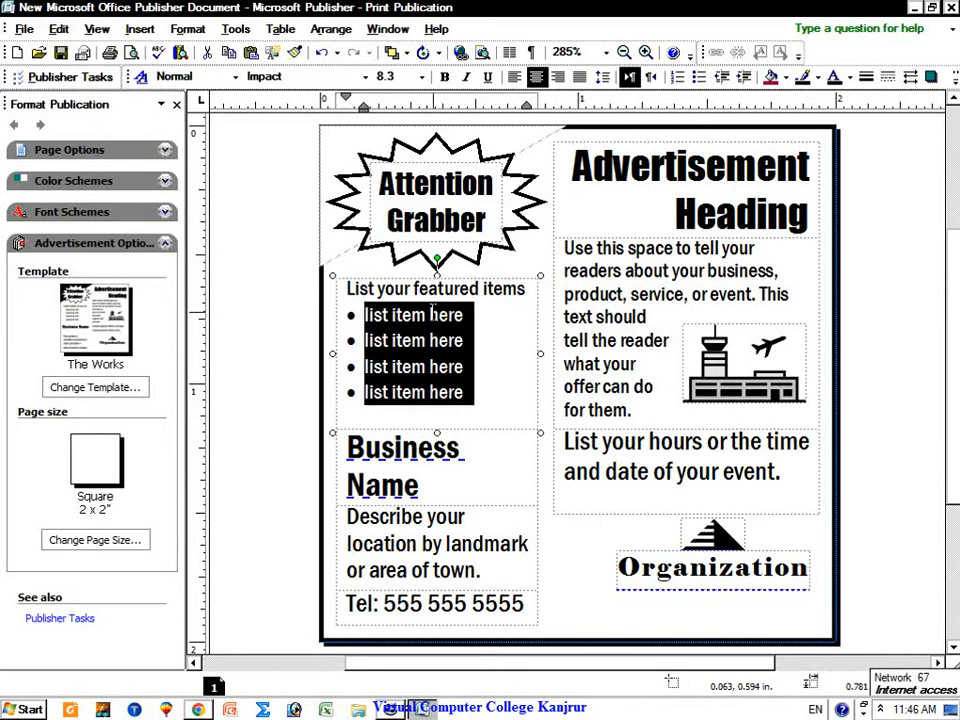
triple_click(487, 290)
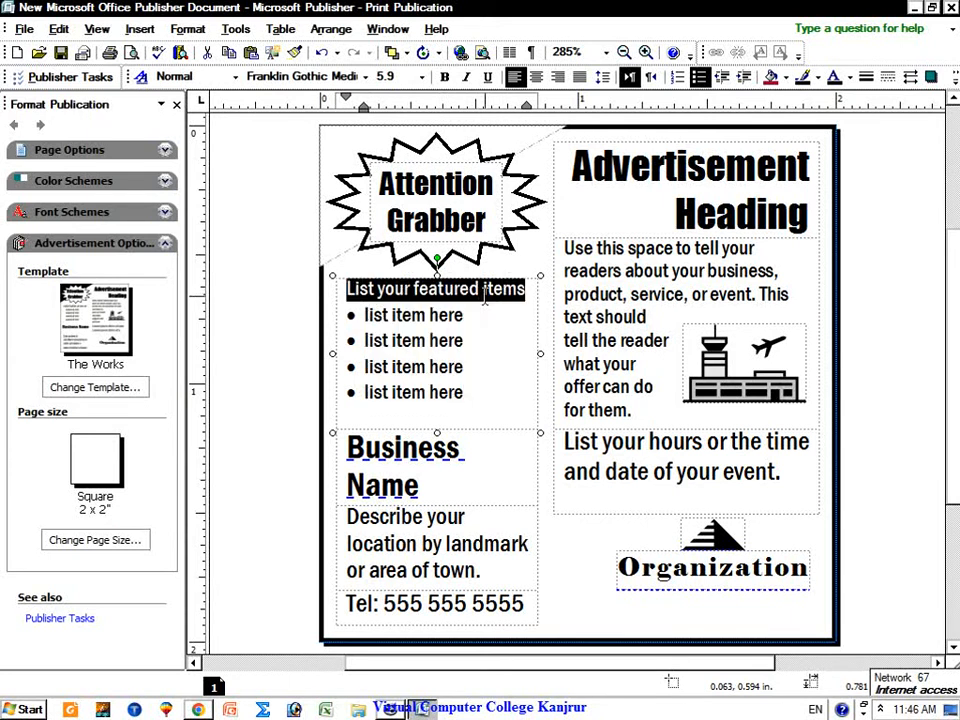
triple_click(465, 316)
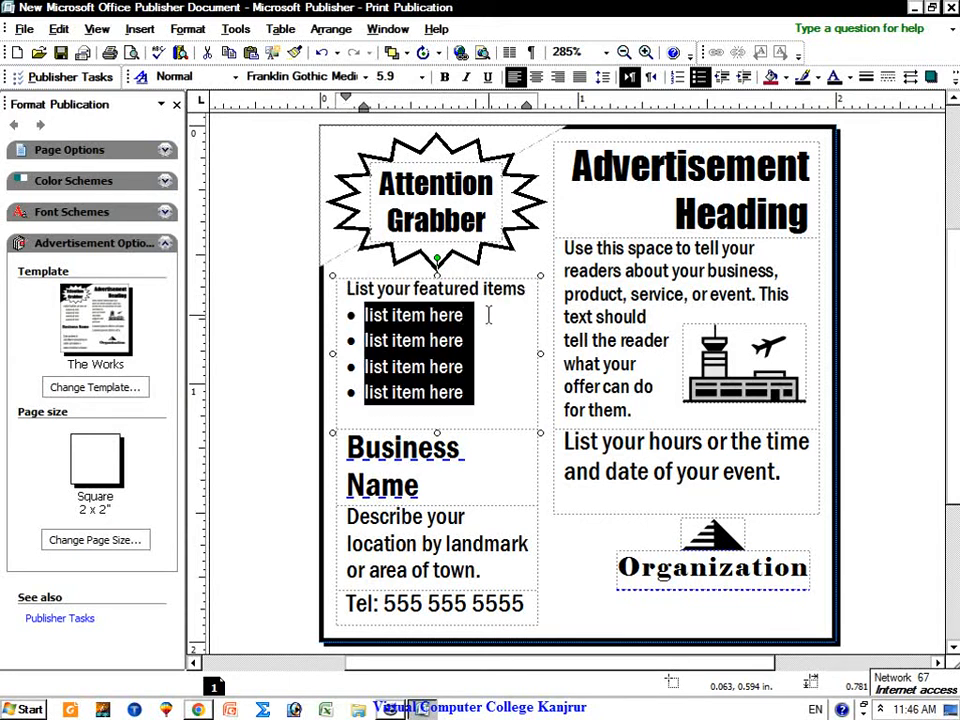
key(Right)
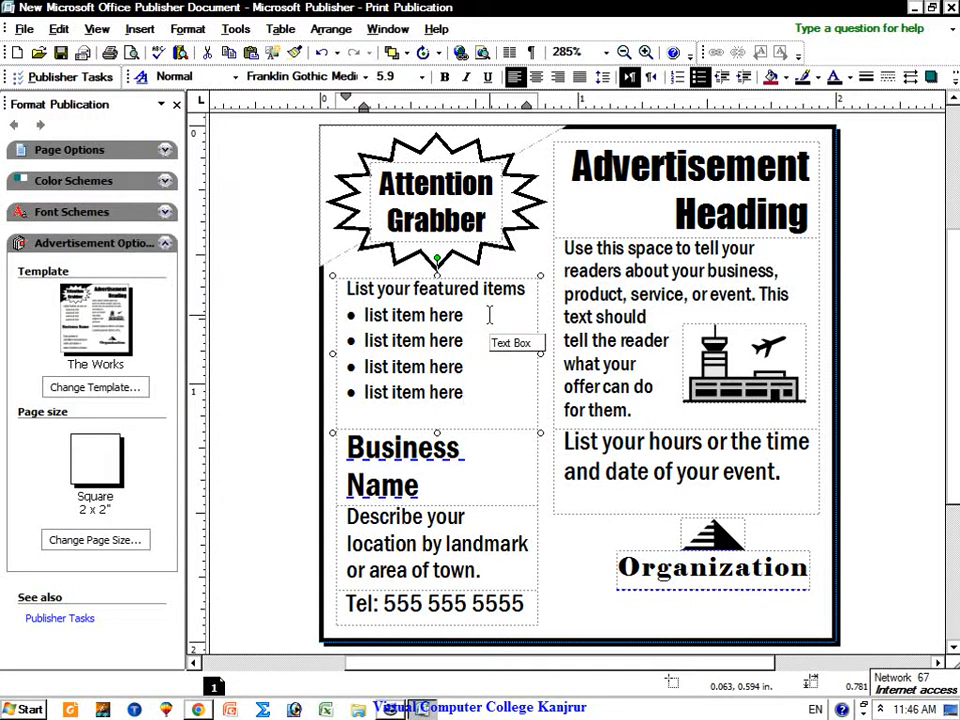
triple_click(474, 313)
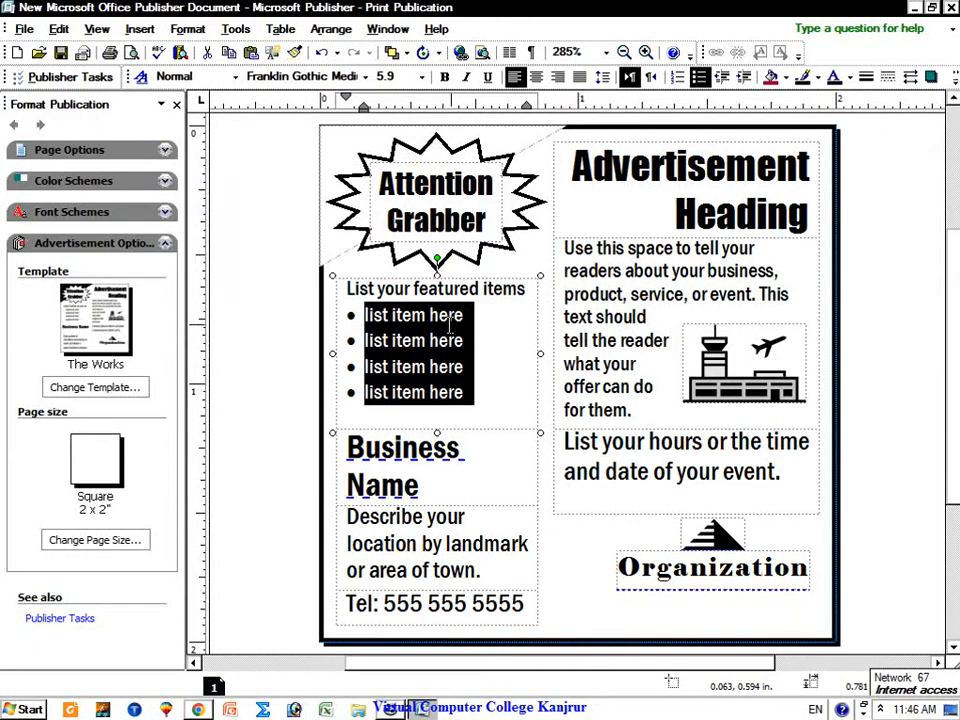
click(476, 414)
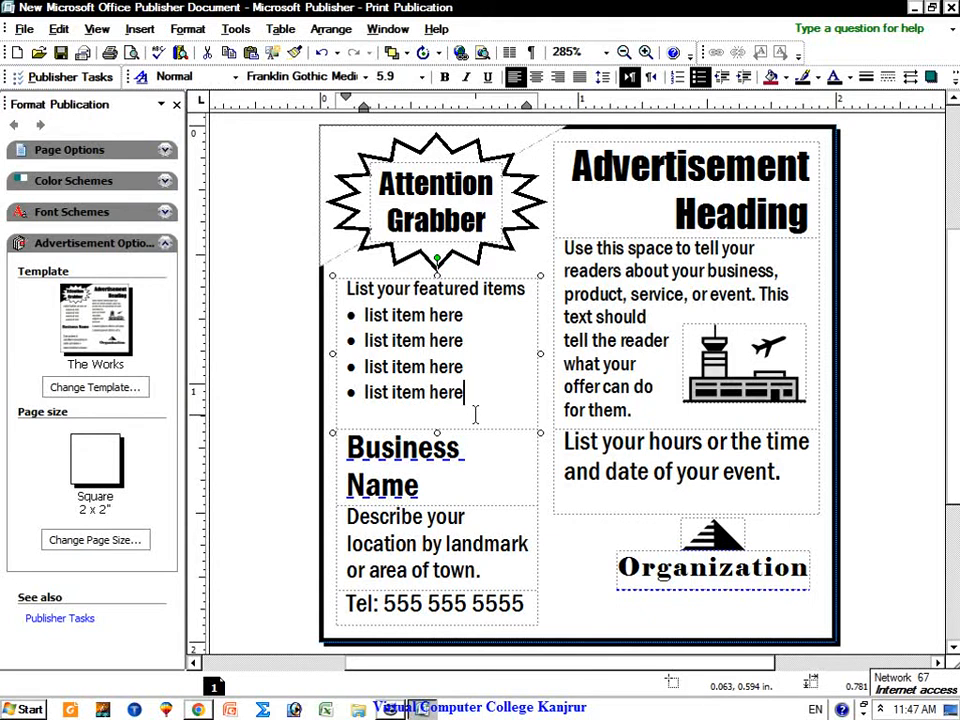
click(476, 415)
Step: Select the Organization text, logo, page border and body paragraph, ending on the starburst text
double_click(688, 567)
click(713, 535)
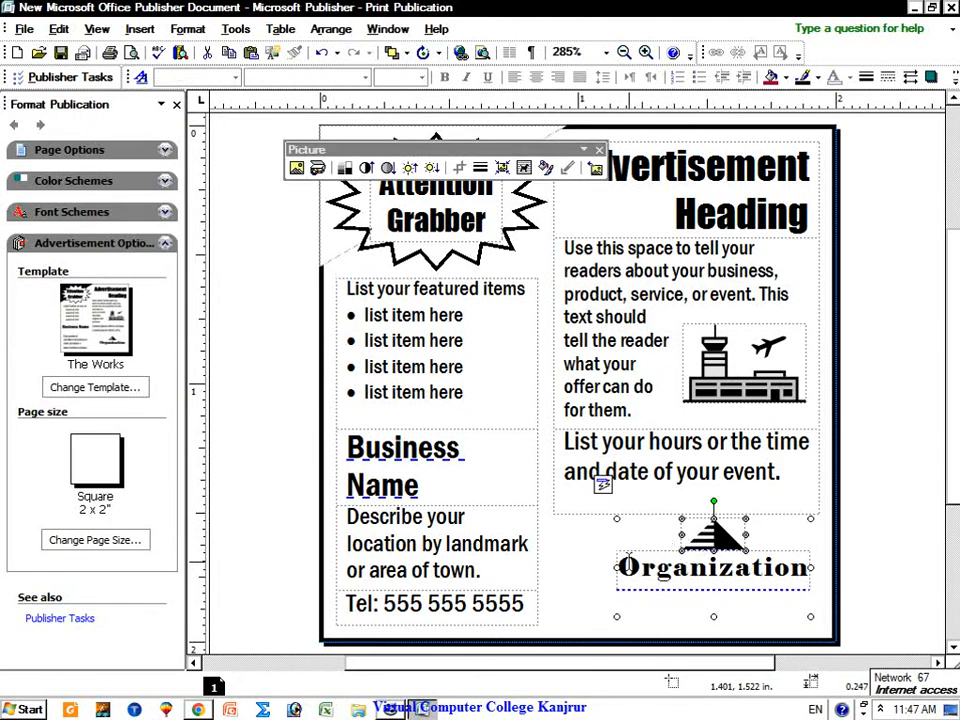
click(590, 565)
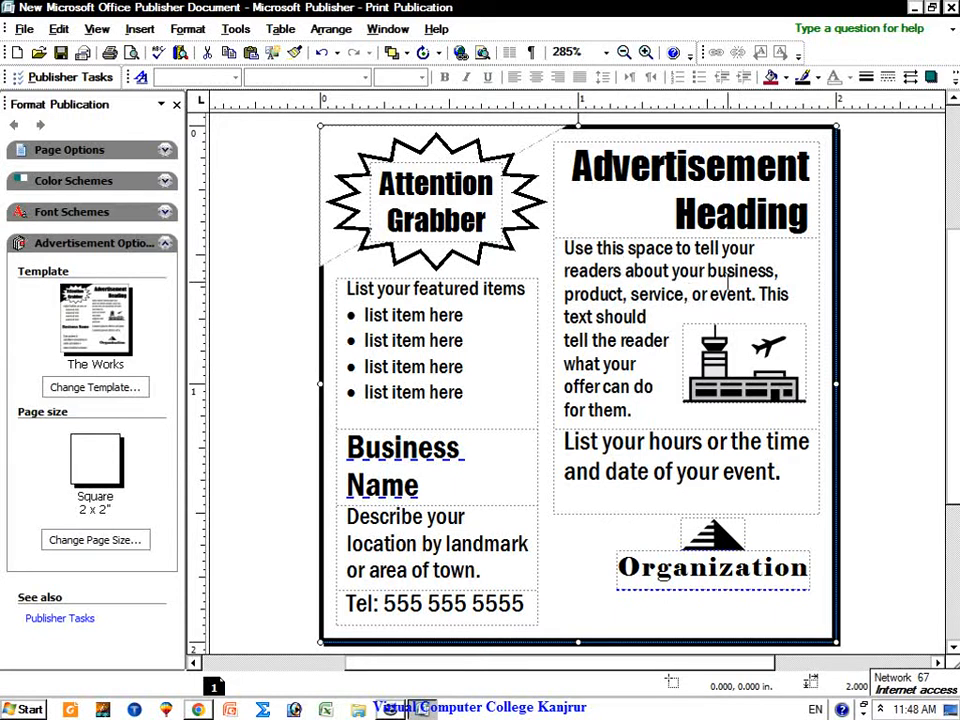
triple_click(660, 293)
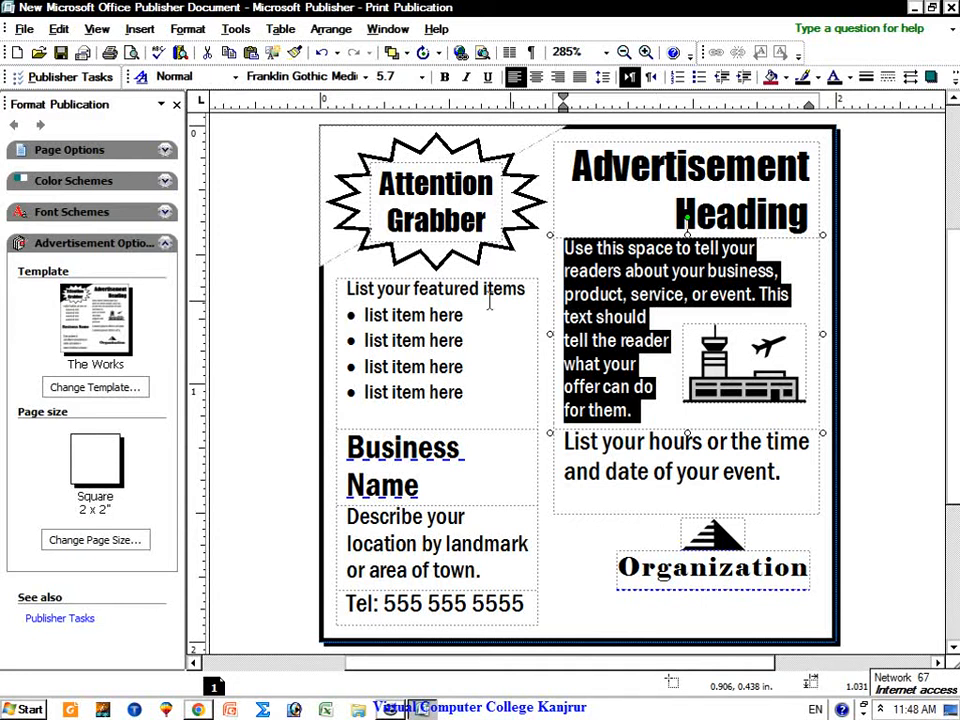
click(414, 202)
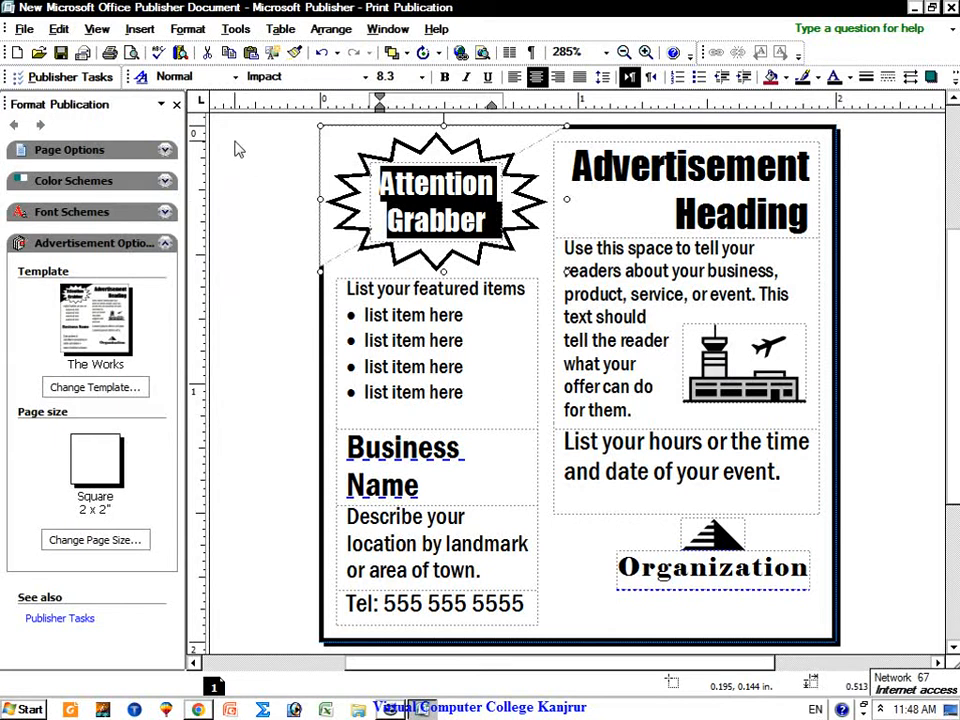
Step: Set the starburst text to Jameel Noori Nastaleeq and type the Urdu word خوشخبری
click(333, 76)
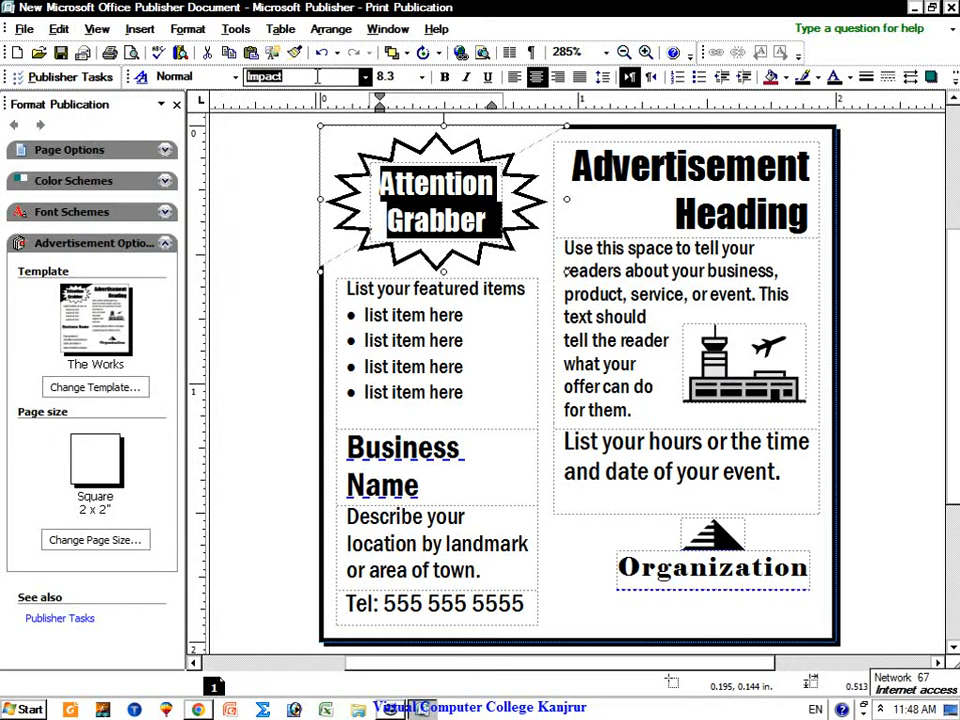
text(Jameel Noori Nastale)
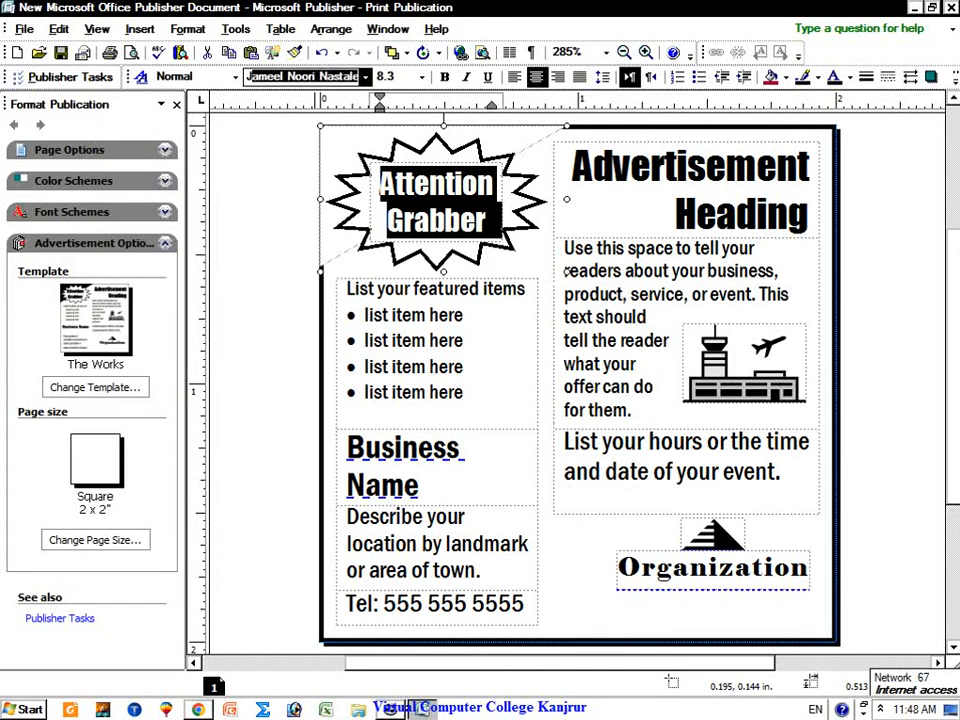
key(Return)
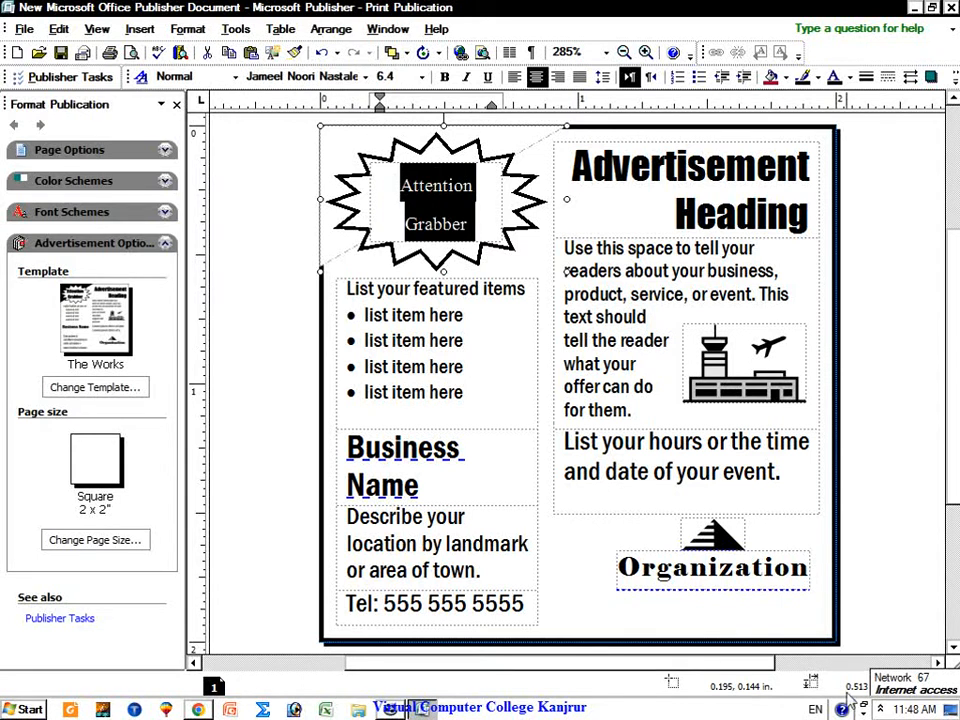
click(816, 710)
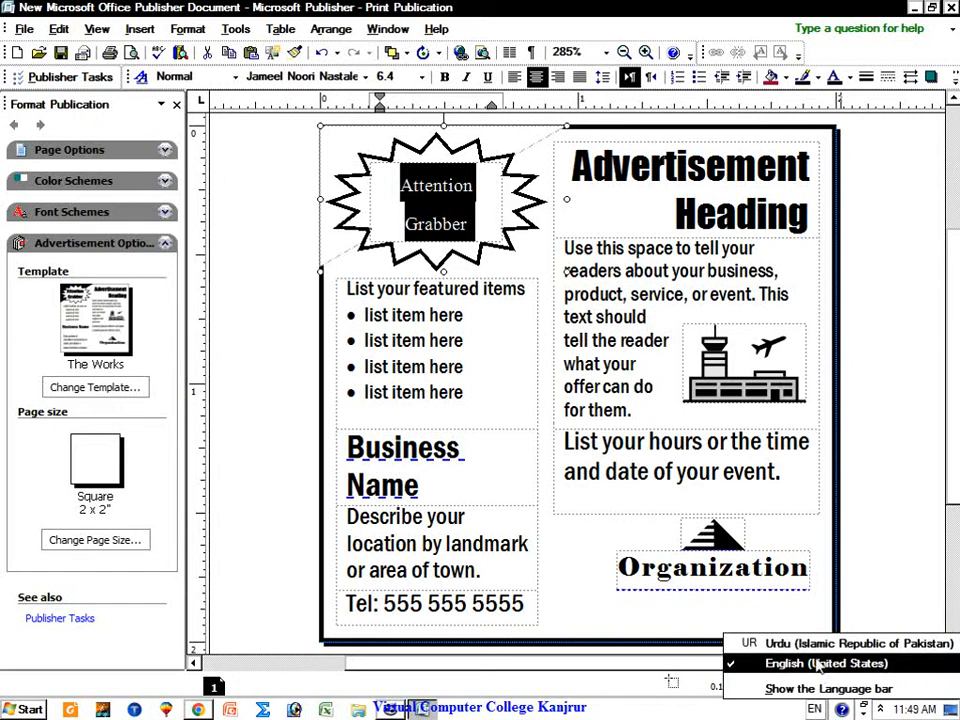
click(830, 639)
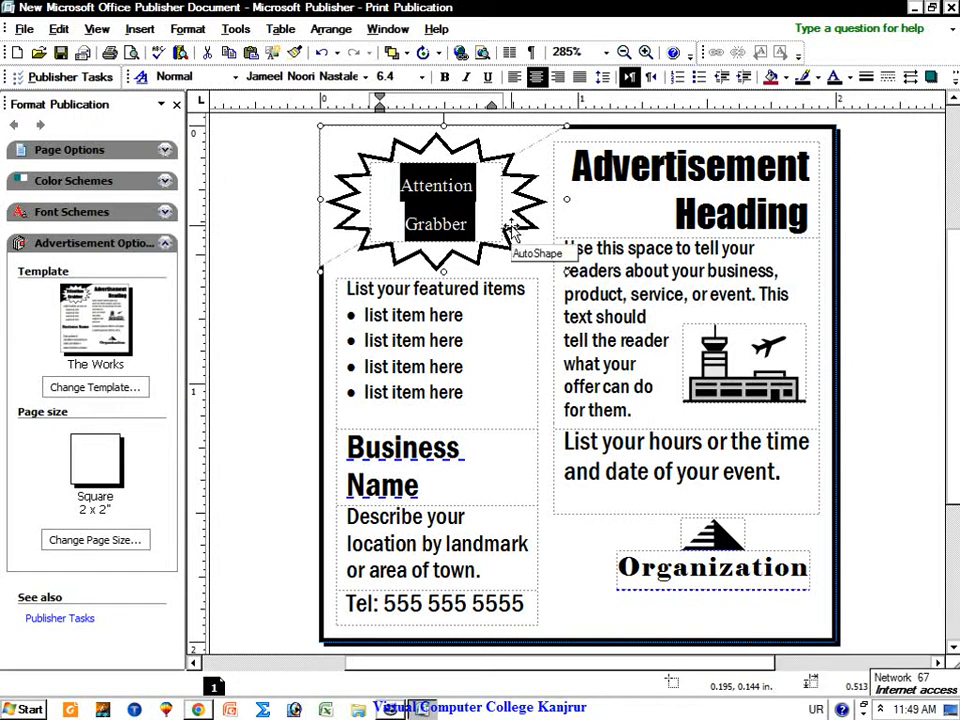
key(BackSpace)
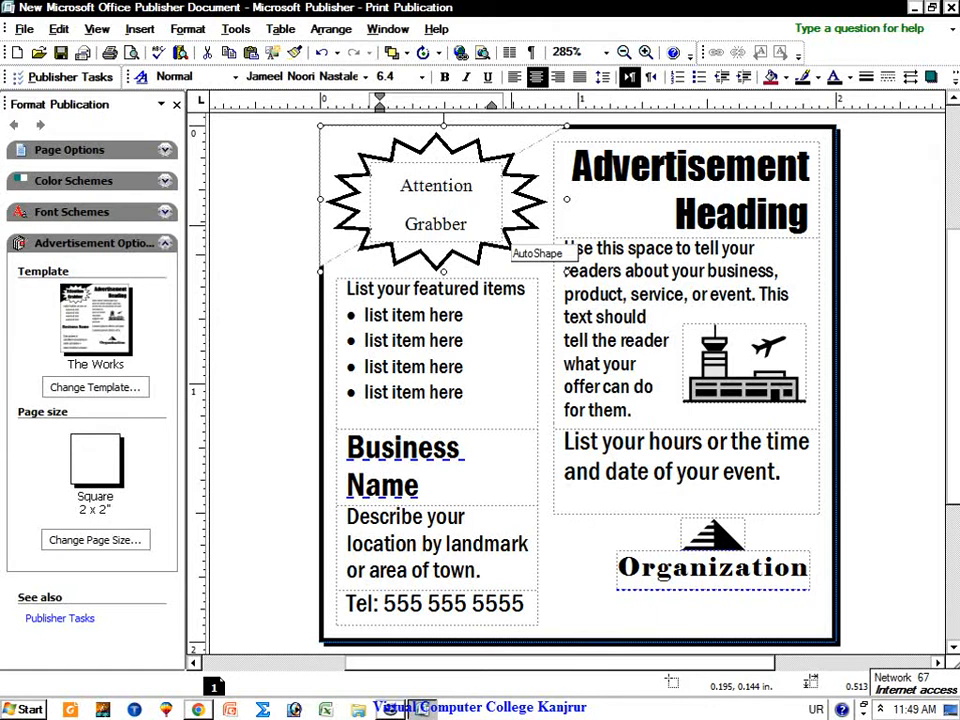
text(خ)
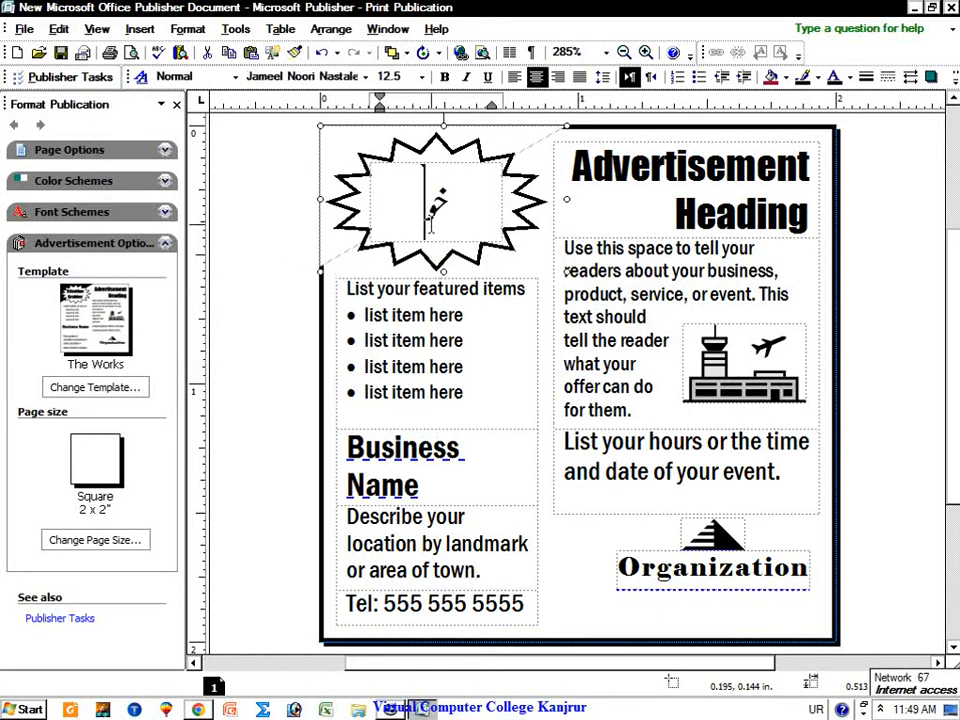
text(وشخبر)
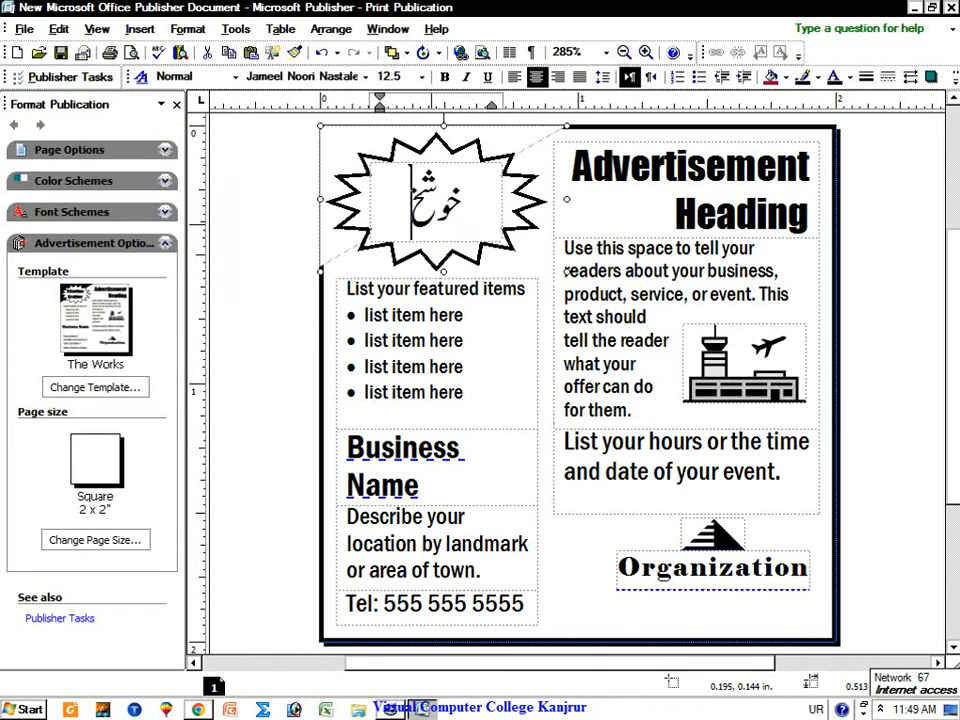
text(ی)
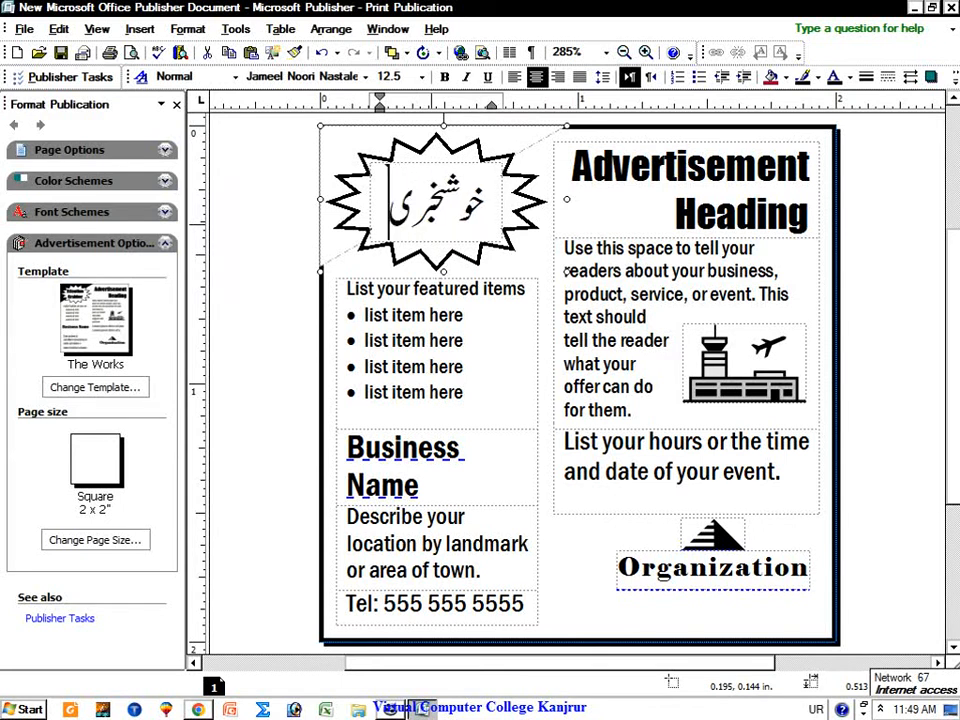
Step: Make the Urdu word خوشخبری 14 pt, after trying 16
mouse_move(391, 209)
mouse_down()
mouse_move(482, 210)
mouse_move(391, 204)
mouse_up()
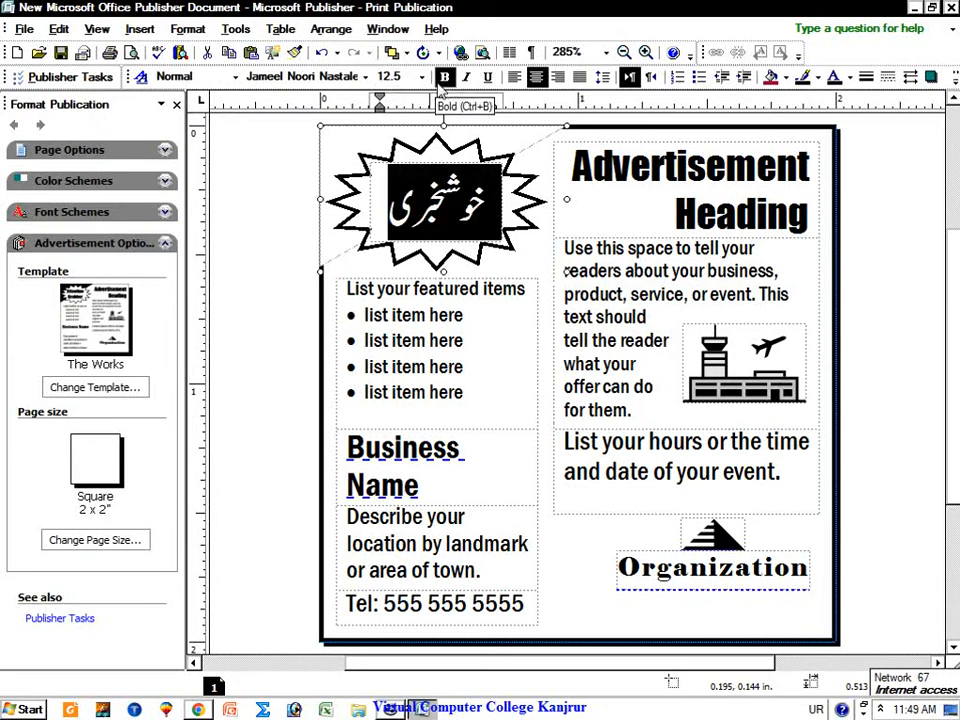
click(421, 77)
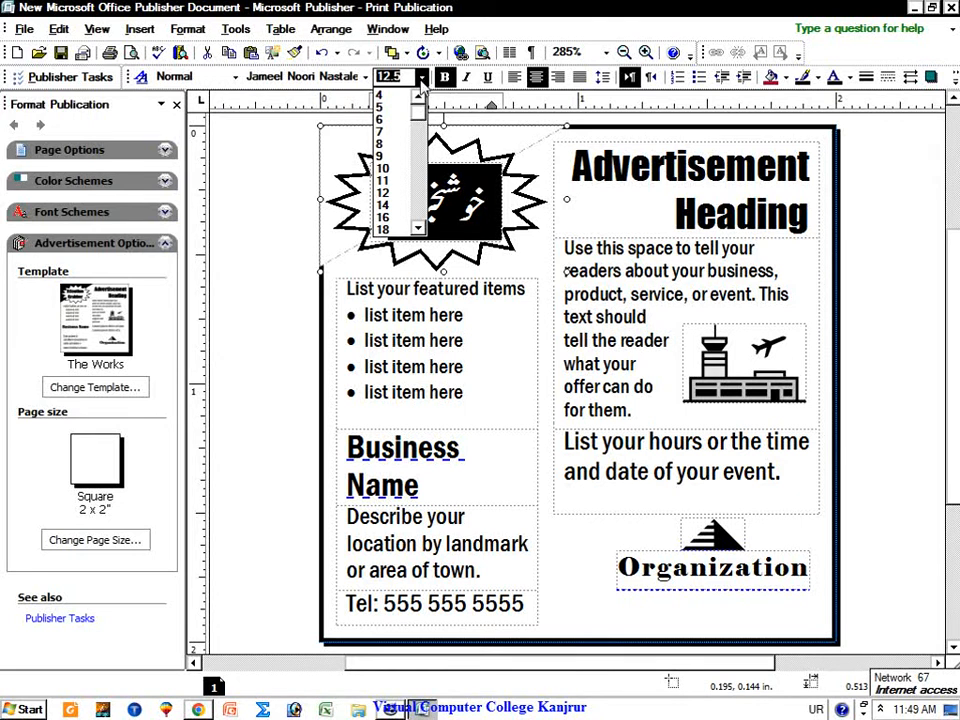
click(382, 216)
click(390, 76)
click(422, 77)
click(390, 204)
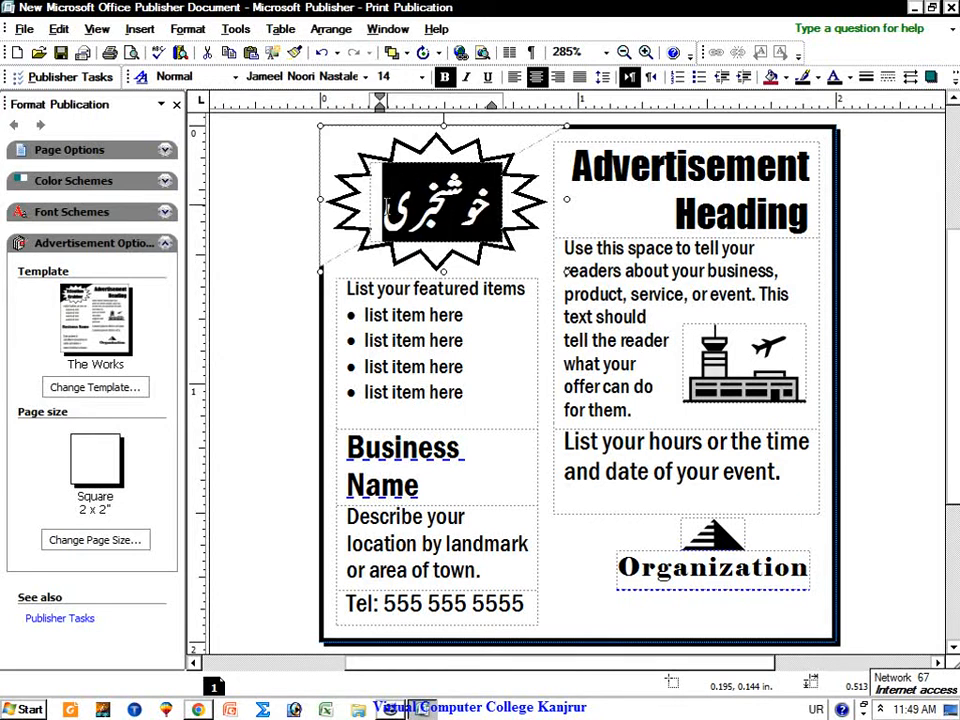
click(530, 225)
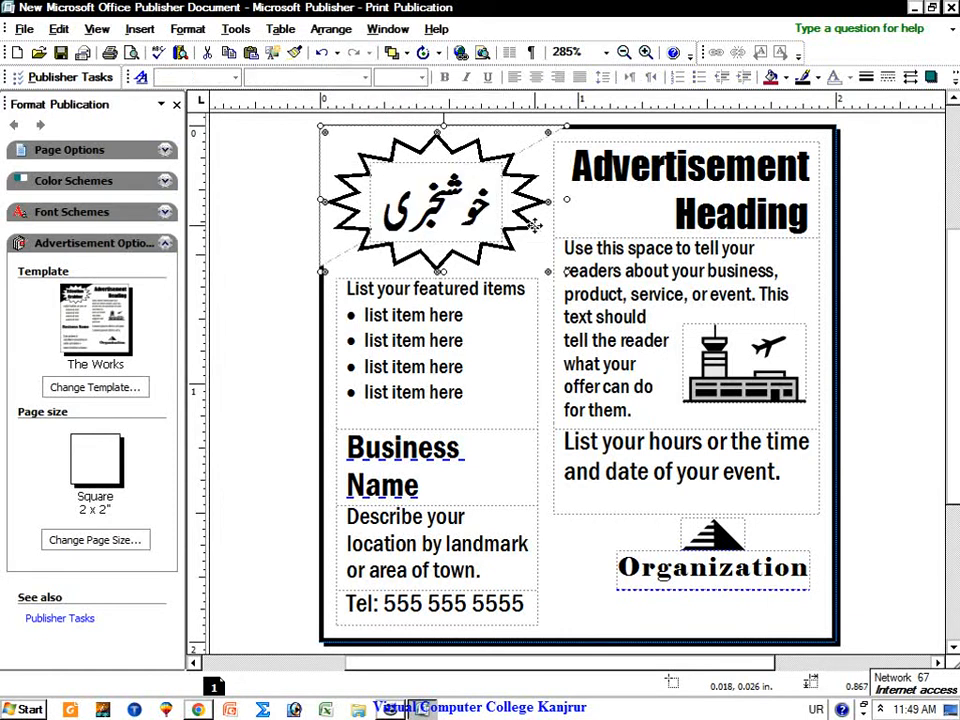
Step: Fill the starburst with pink, then try other fill colours from the toolbar
double_click(535, 228)
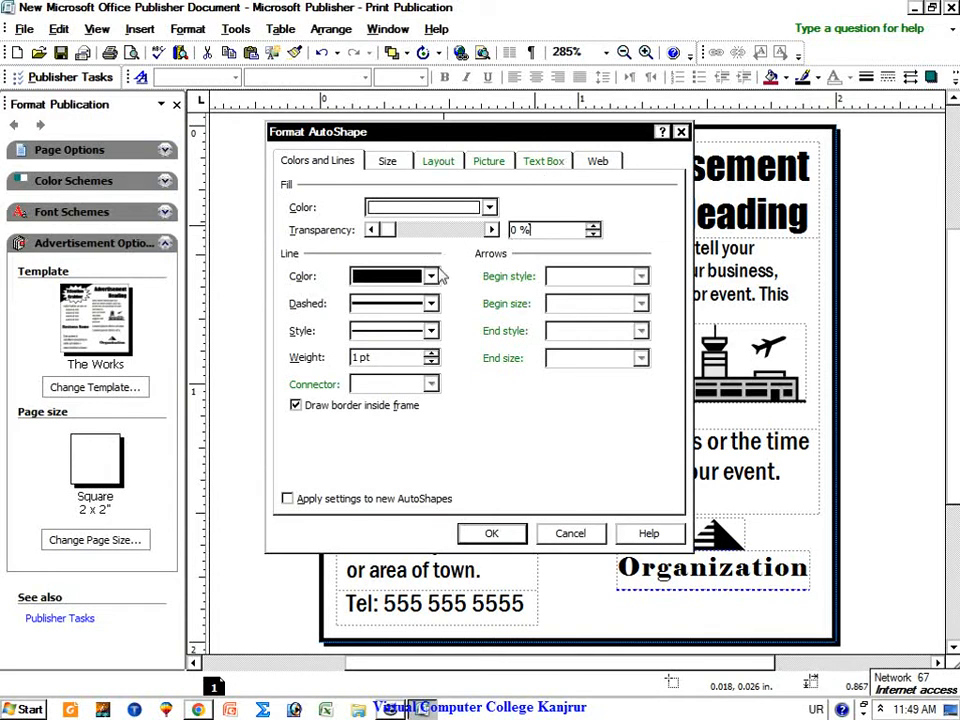
click(489, 208)
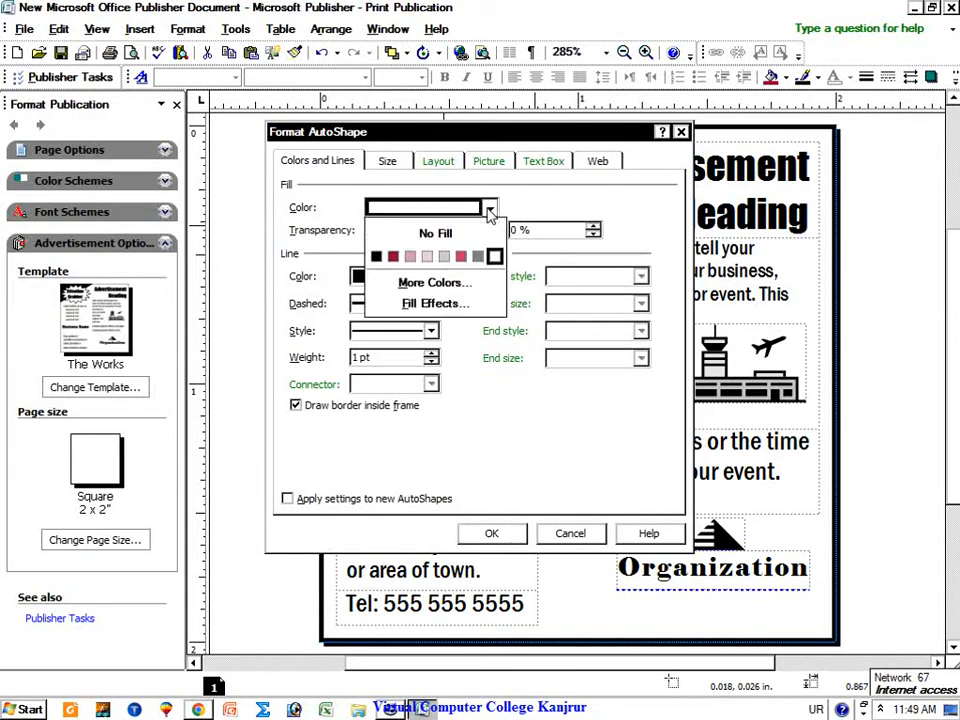
click(461, 258)
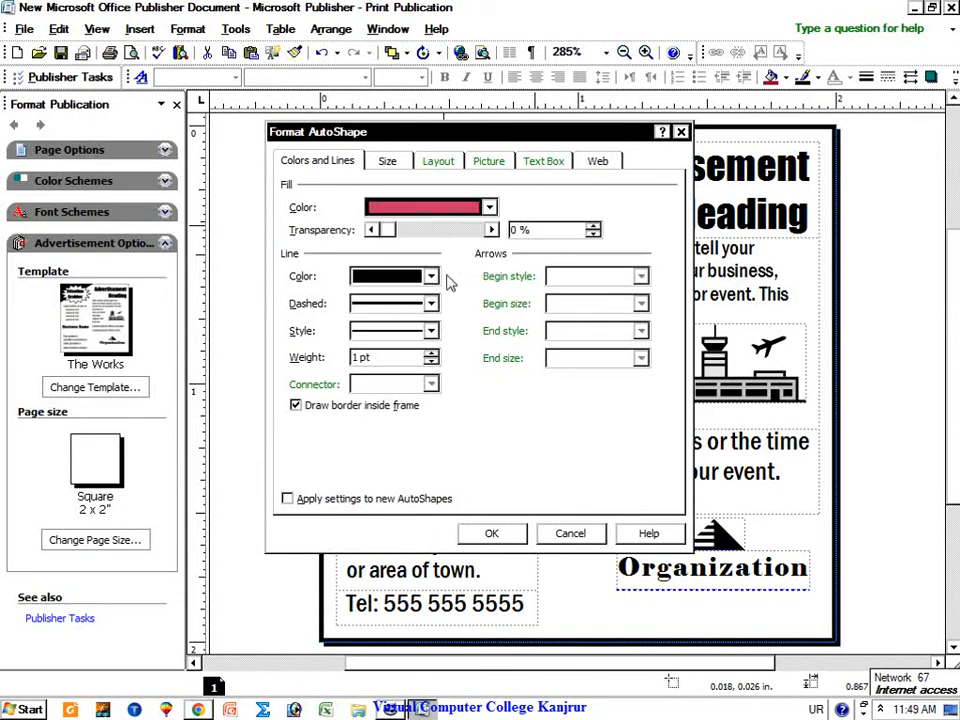
click(432, 277)
click(432, 277)
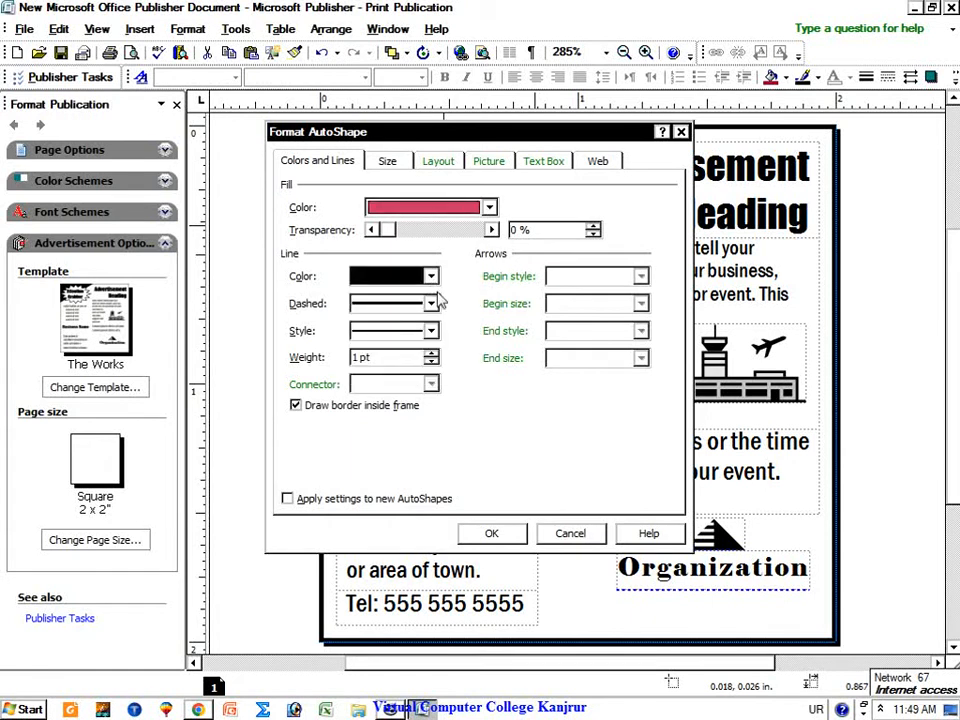
click(492, 534)
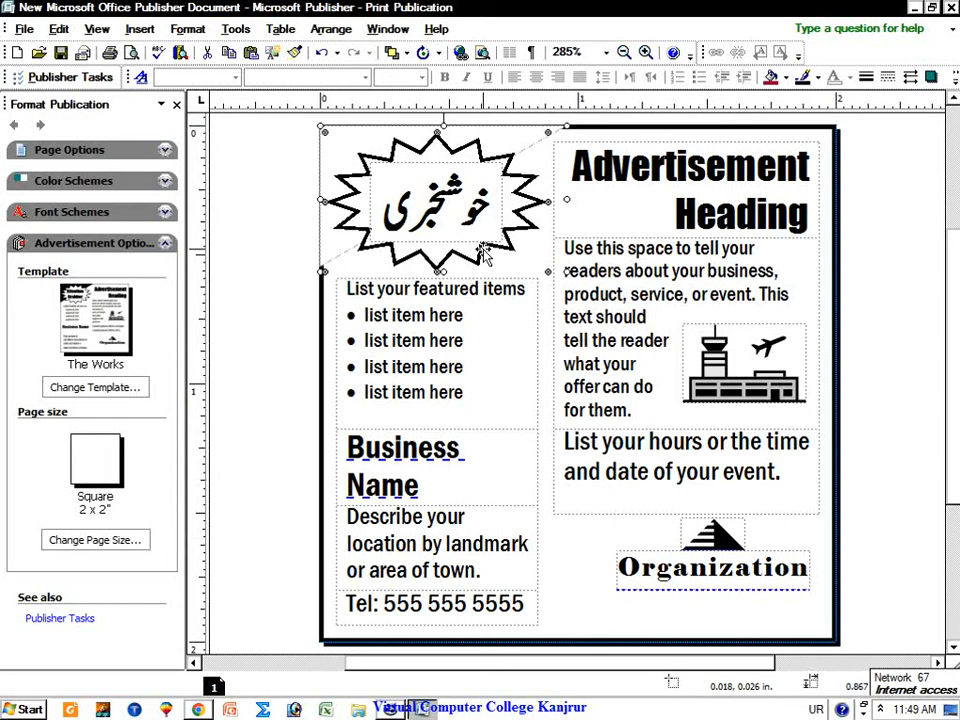
click(786, 78)
click(789, 136)
click(786, 79)
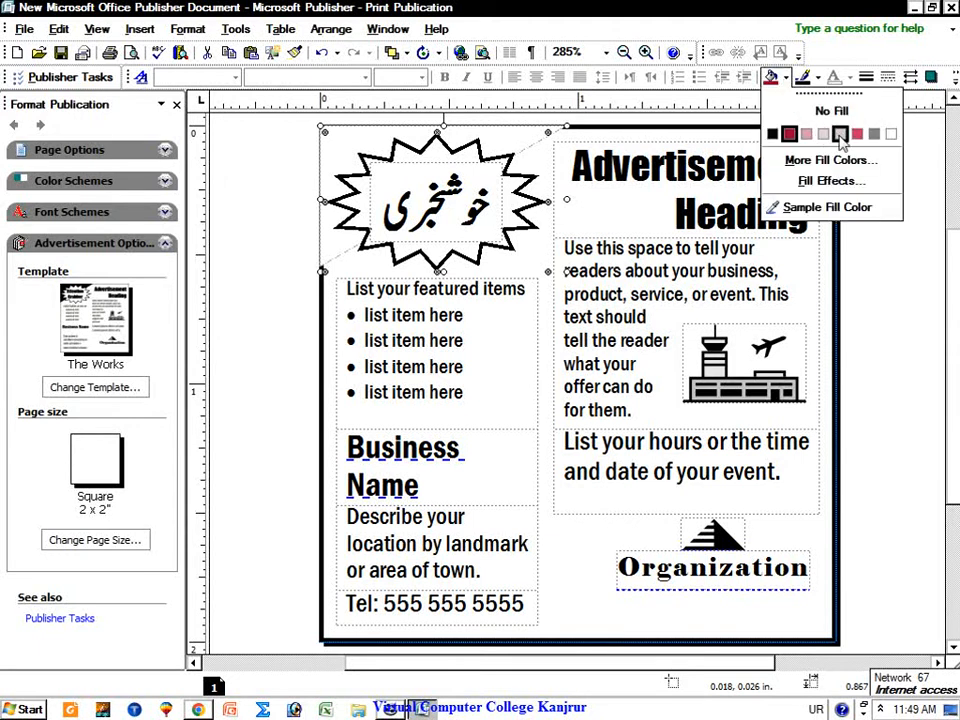
click(872, 134)
Step: Give the Urdu text box inside the starburst a dark red border
click(480, 220)
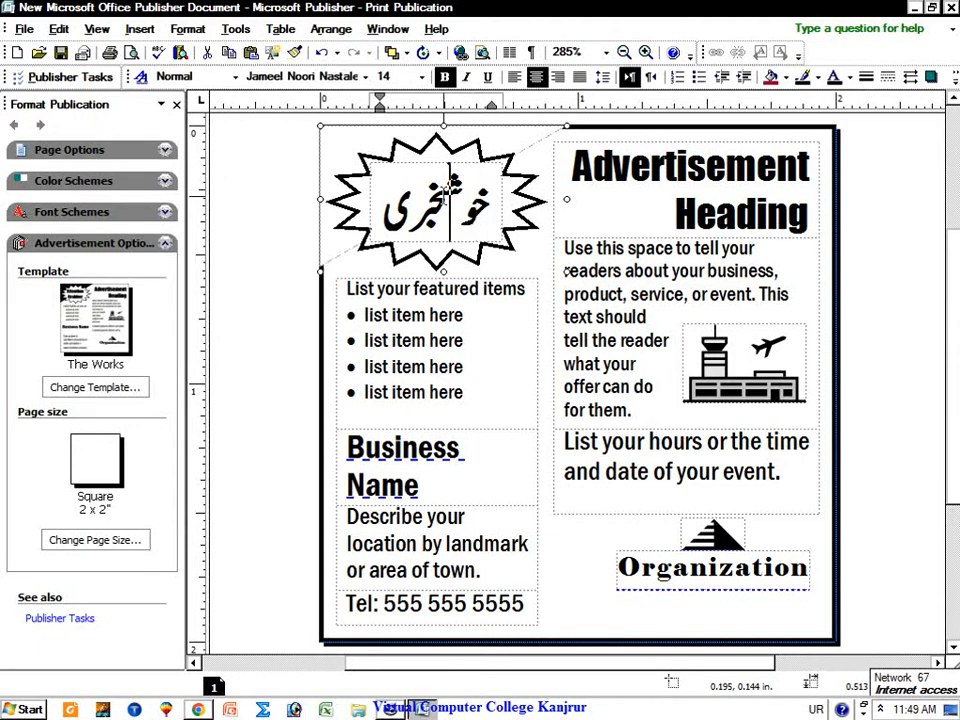
drag(387, 189, 481, 185)
click(482, 186)
double_click(487, 193)
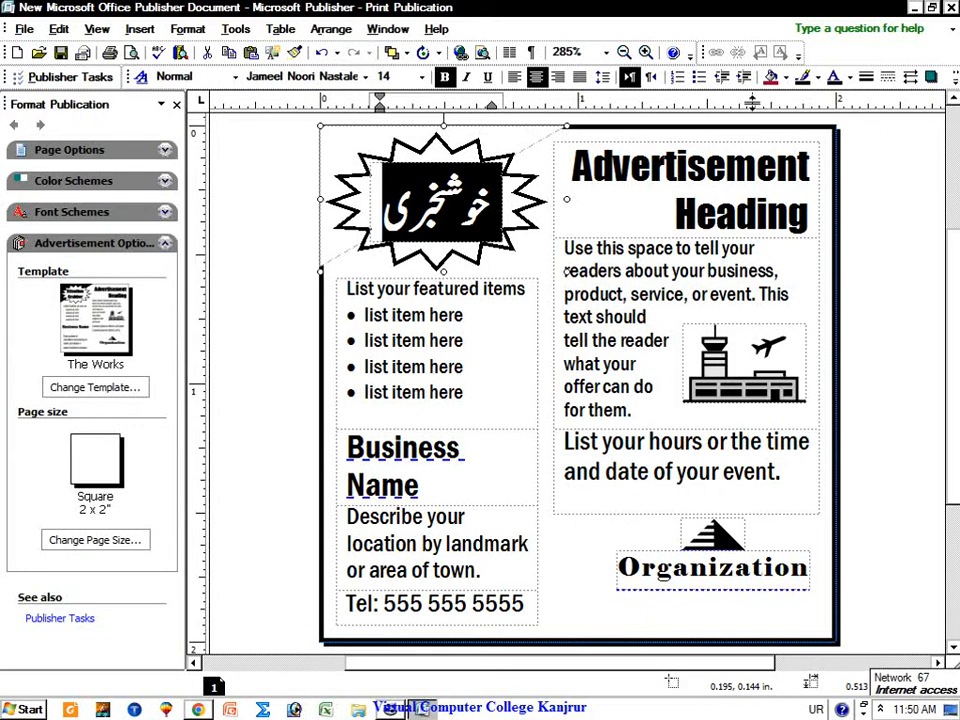
click(817, 77)
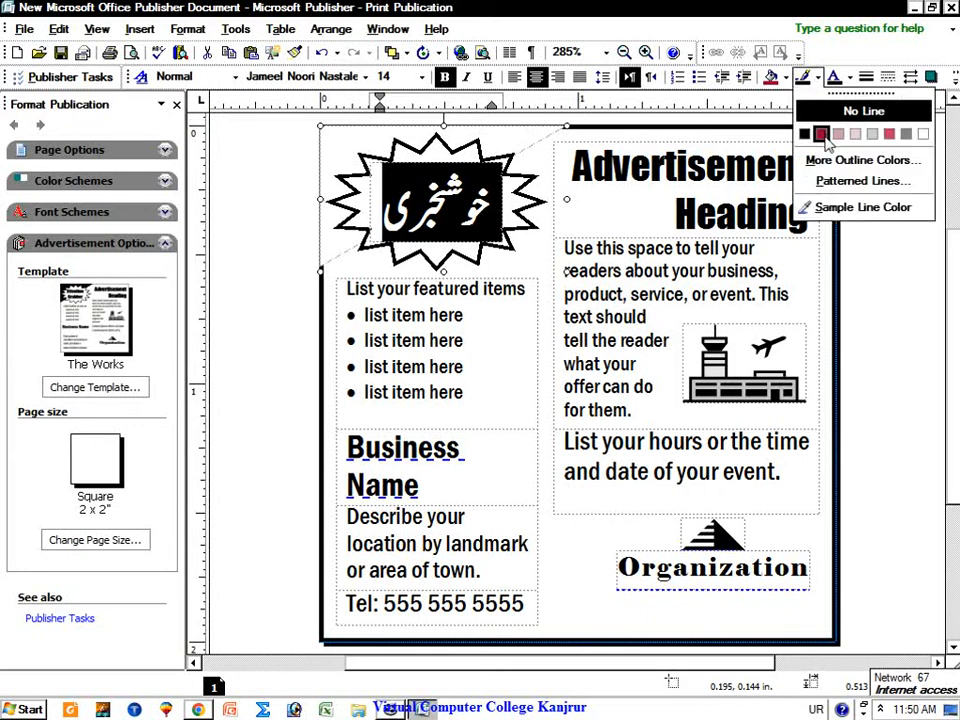
click(821, 133)
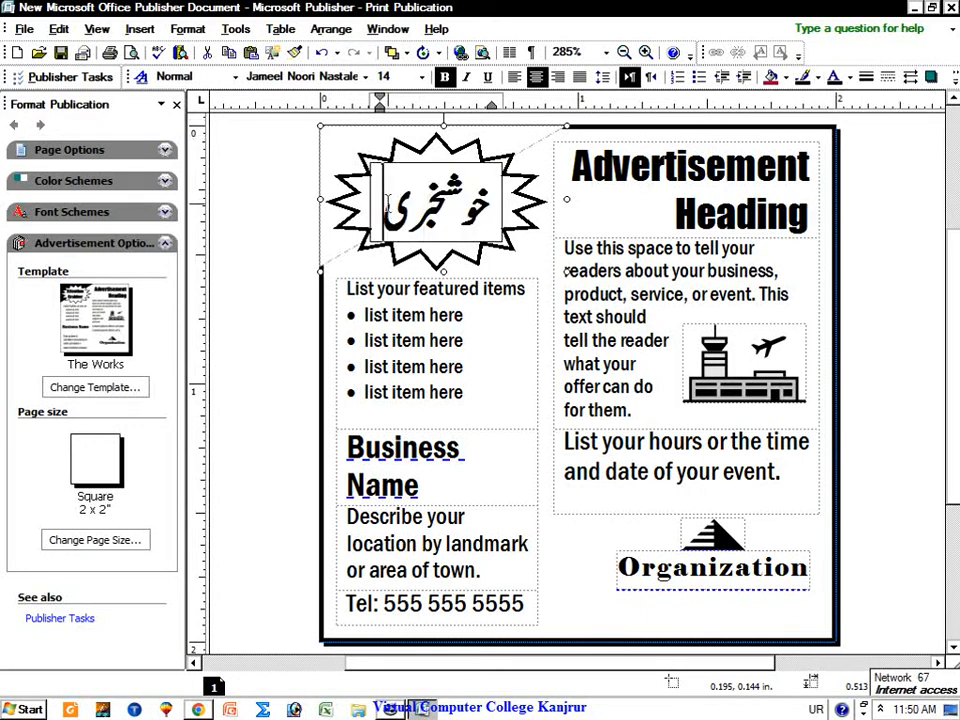
click(480, 150)
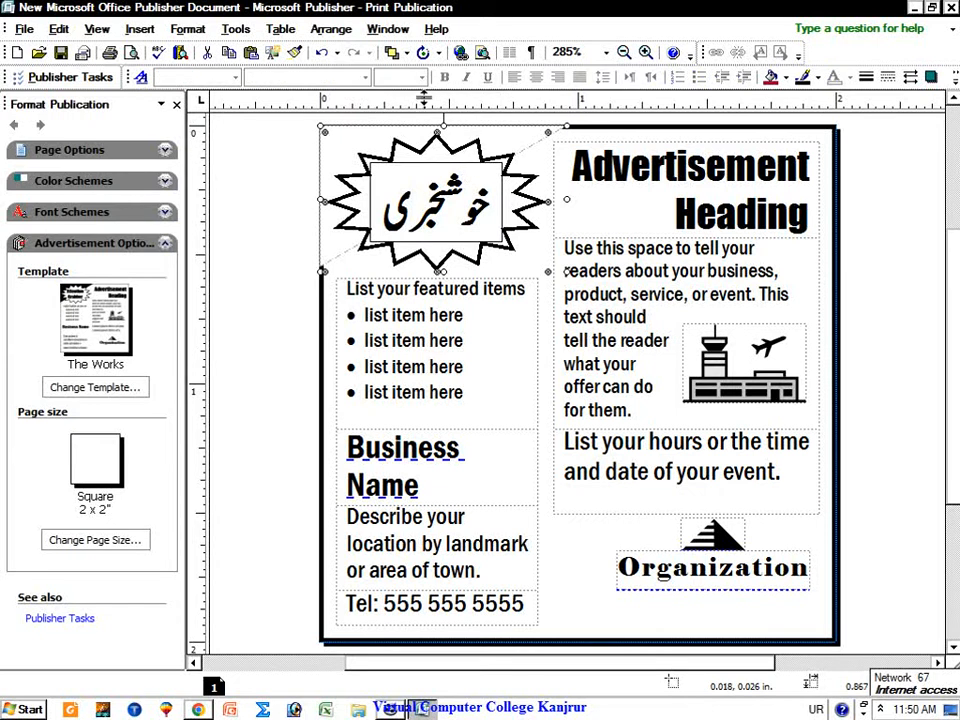
Step: Give the starburst outline a 1.25 pt weight, round-dot dashes and dark red colour
double_click(454, 148)
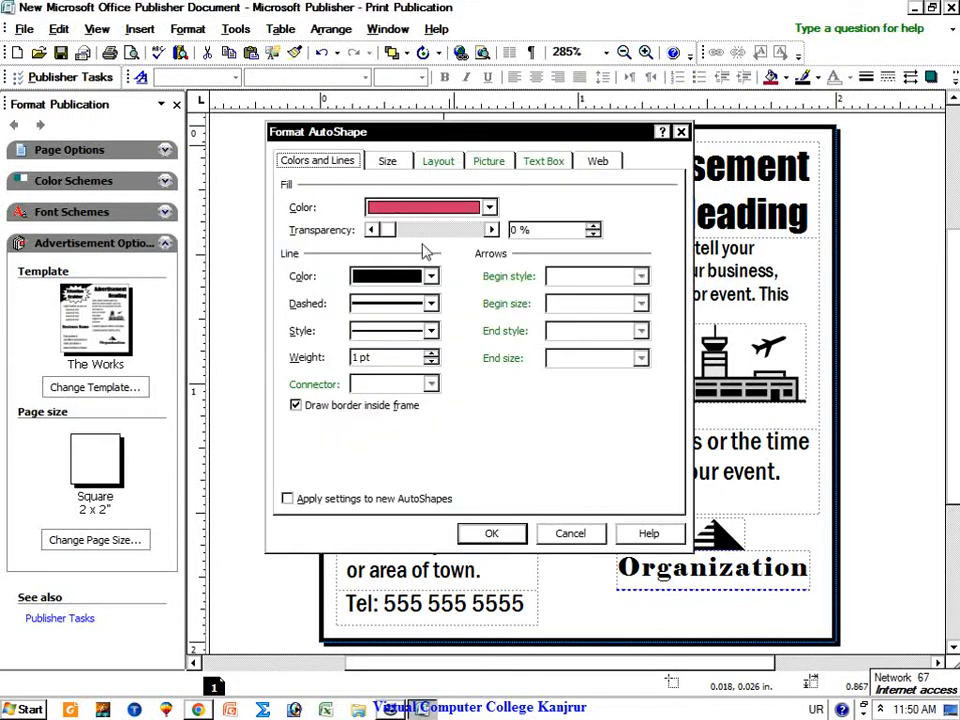
click(430, 331)
click(429, 335)
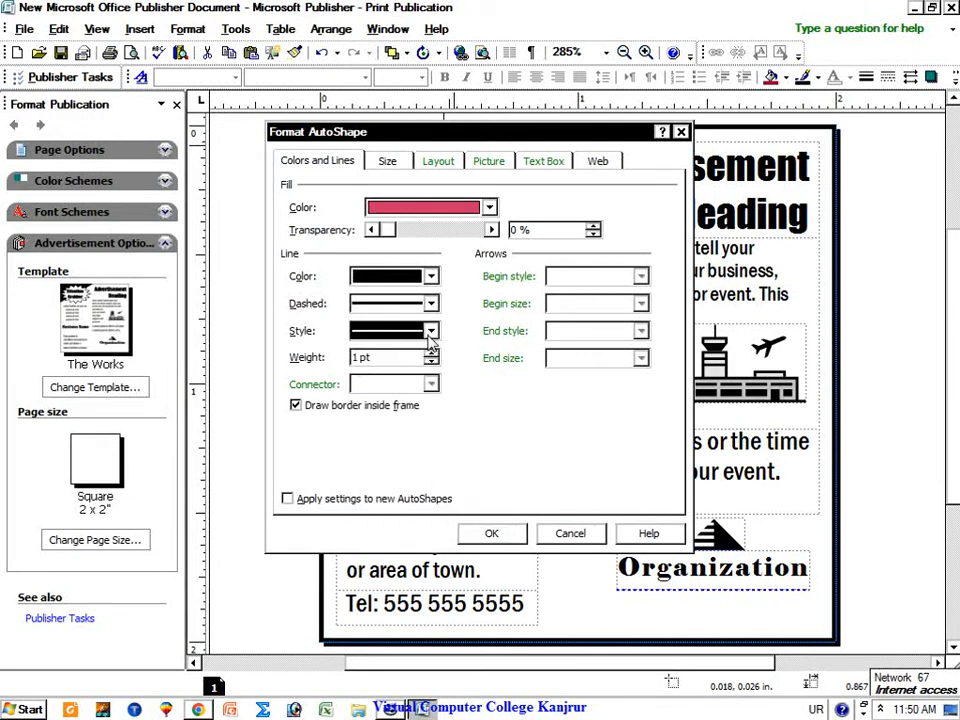
click(433, 354)
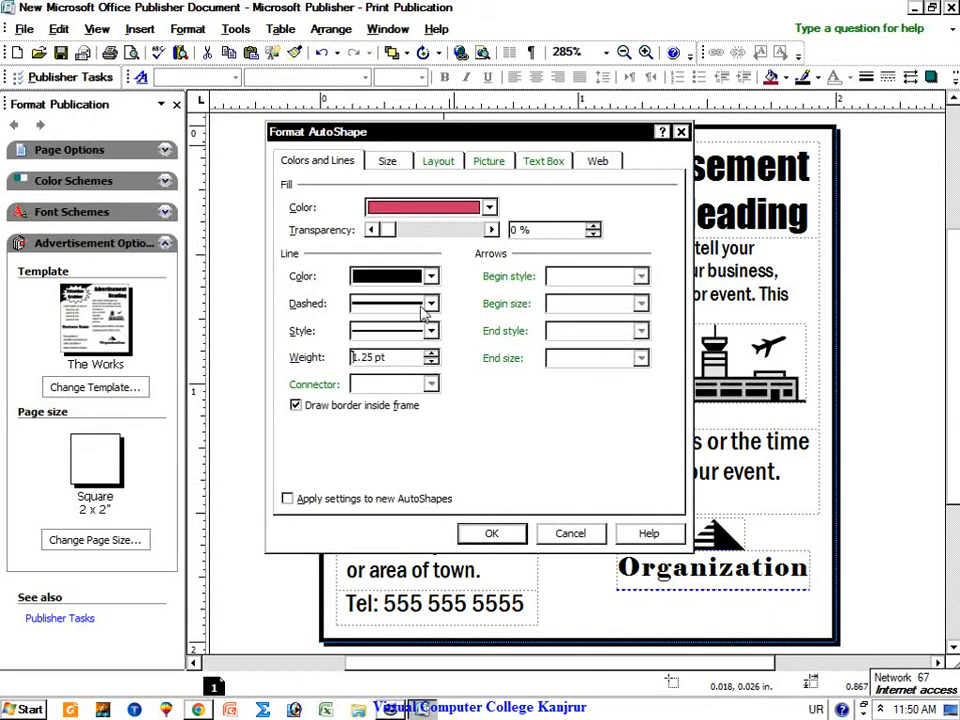
click(430, 303)
click(416, 351)
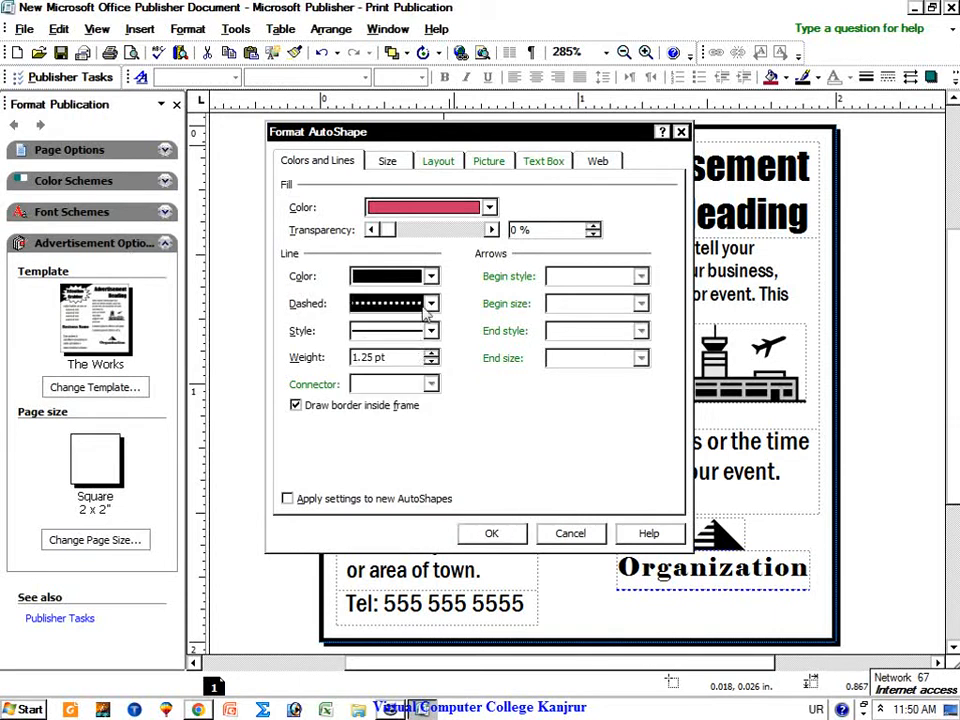
click(430, 276)
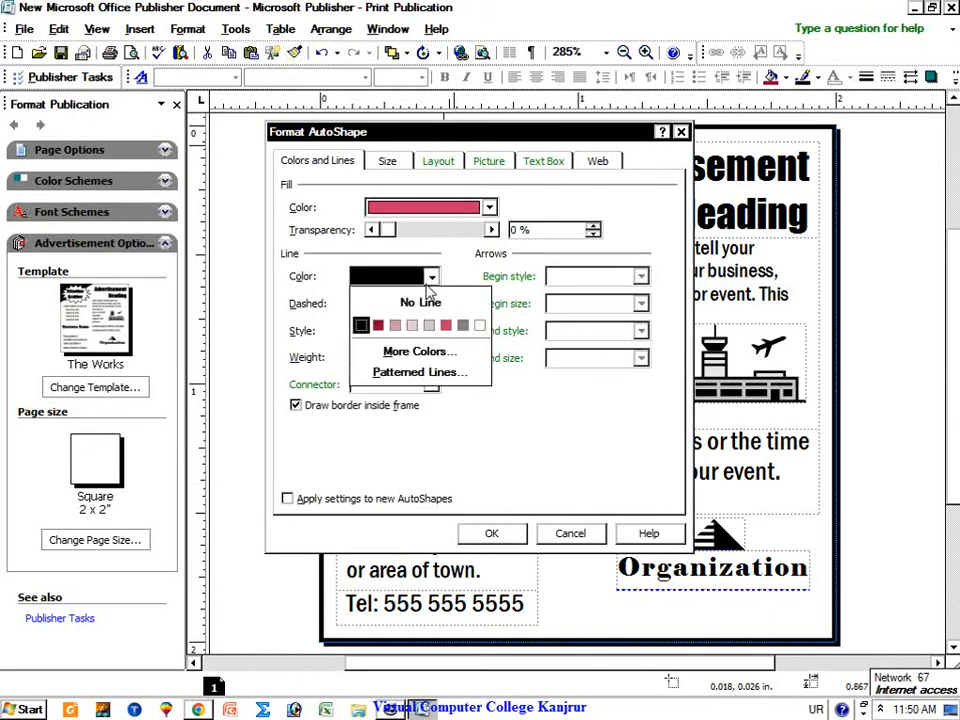
click(378, 325)
click(390, 162)
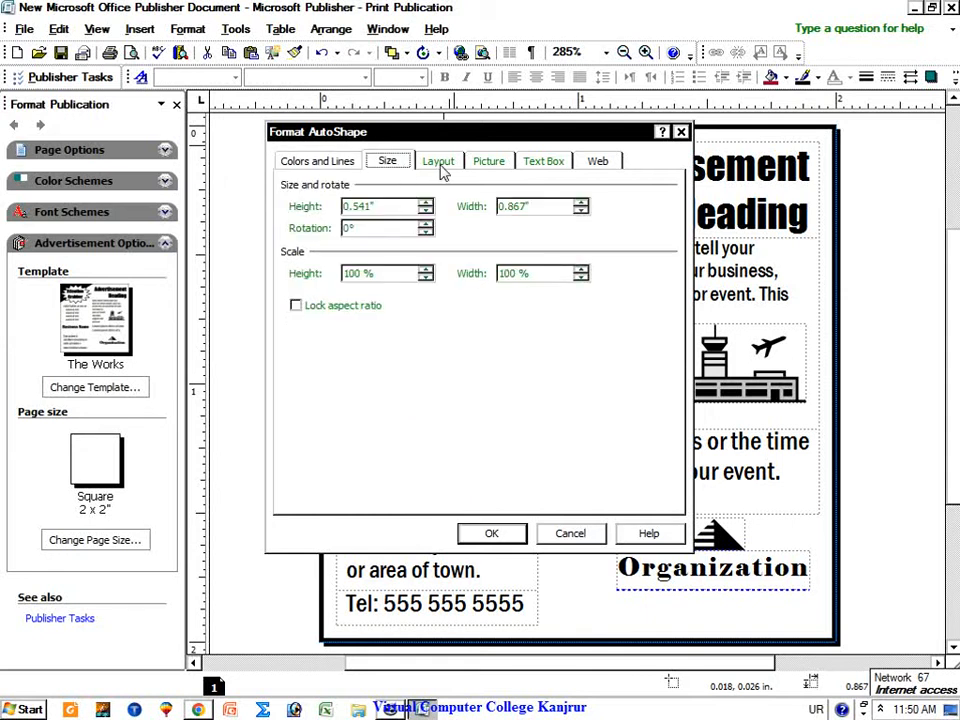
click(317, 161)
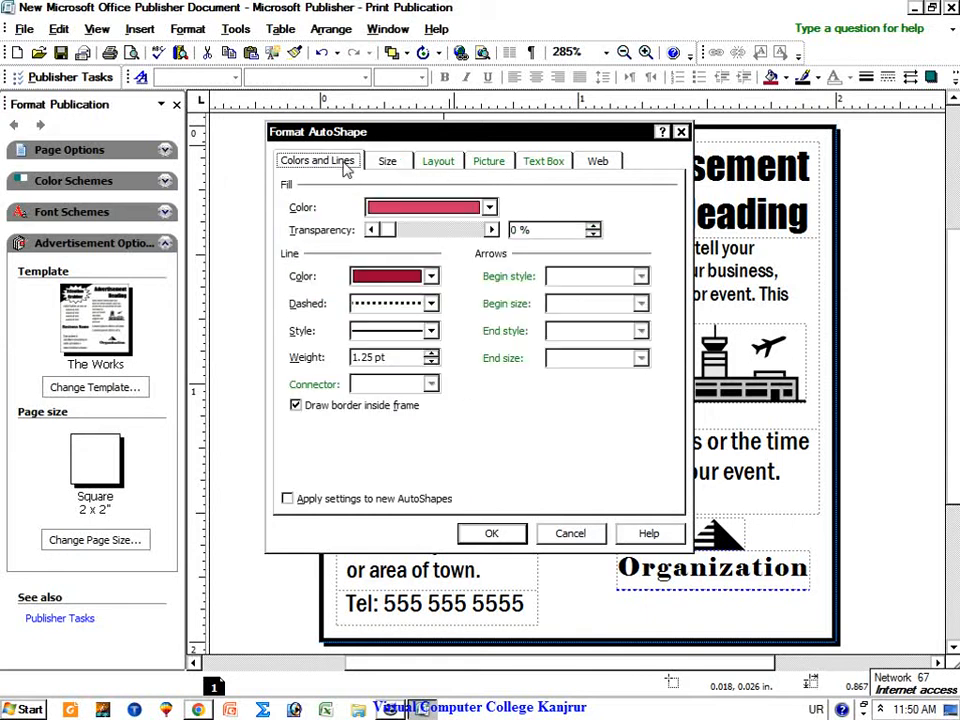
click(545, 538)
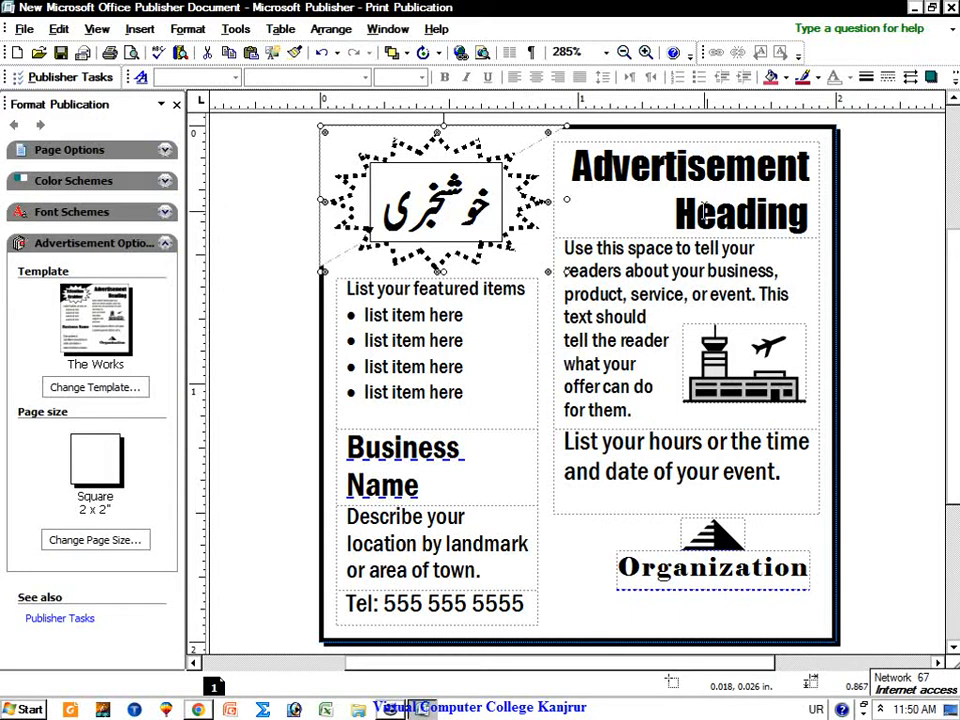
click(655, 220)
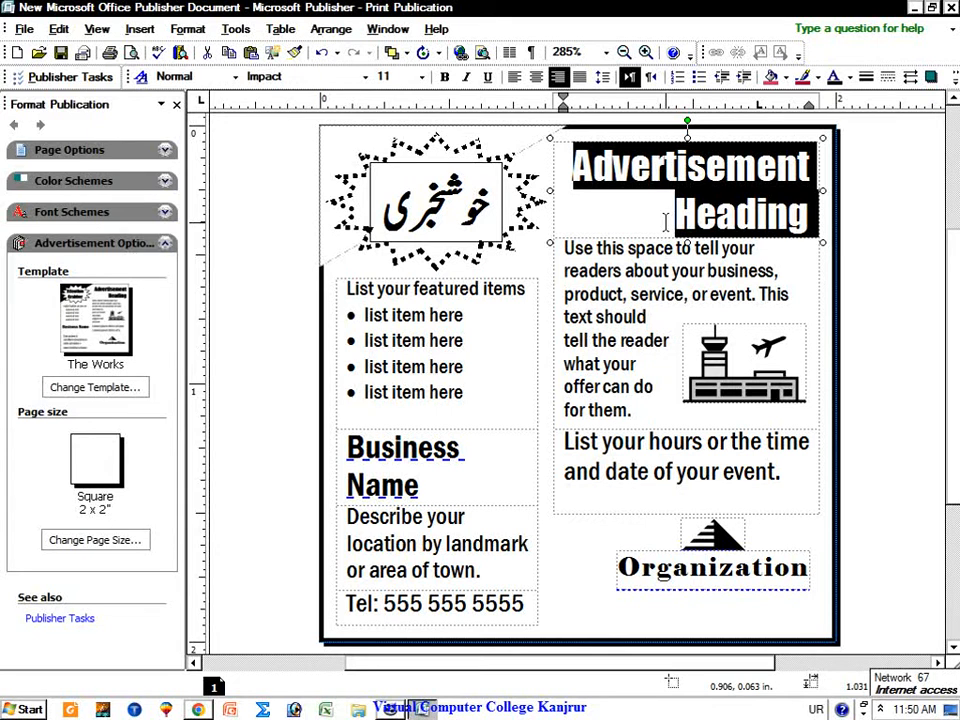
Step: Replace the Advertisement Heading placeholder with the Urdu phrase گولڈن چانس and select it
key(Delete)
key(BackSpace)
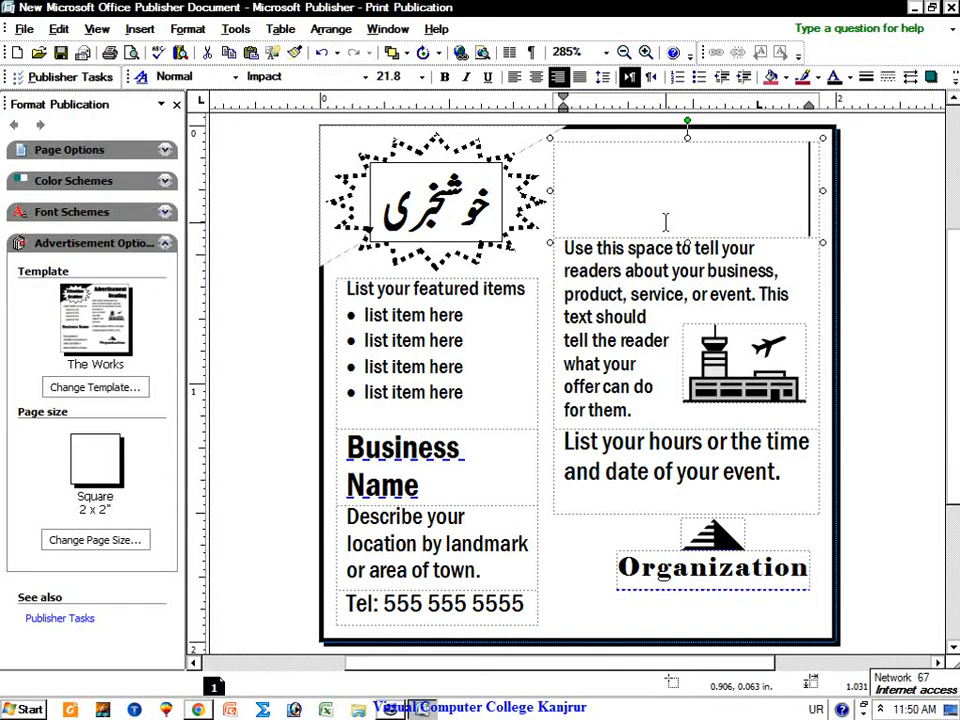
text(قیم)
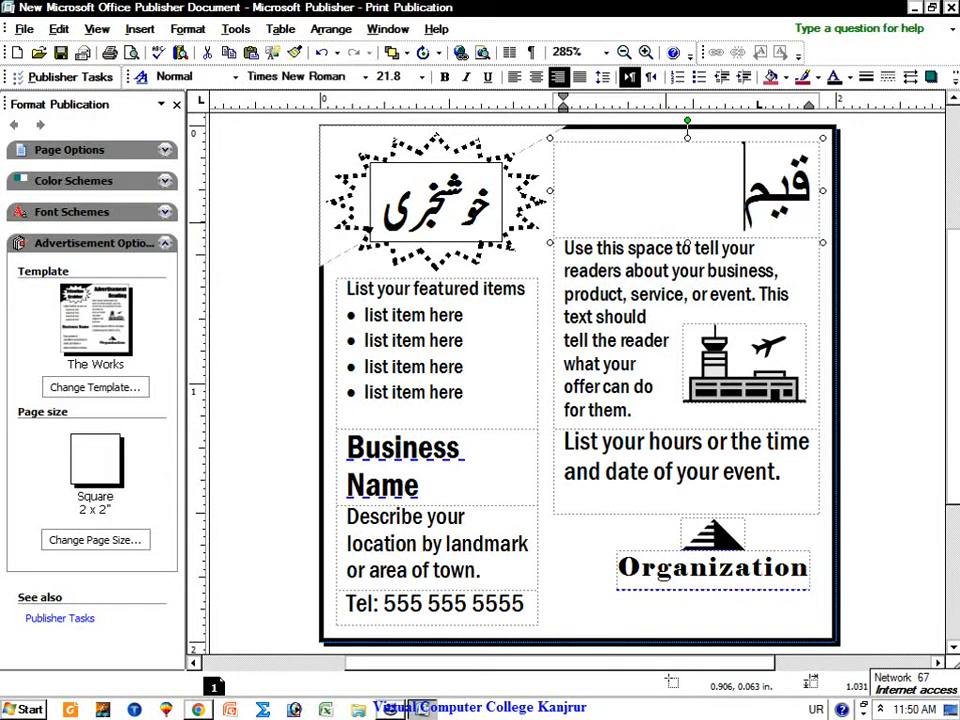
key(BackSpace)
key(BackSpace)
key(BackSpace)
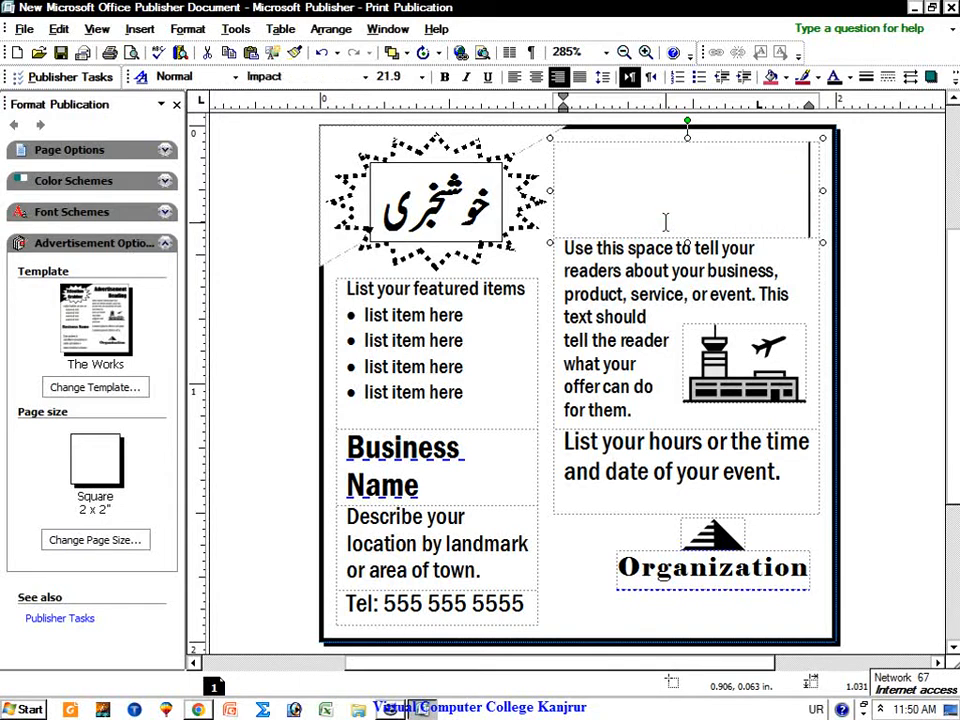
text(گو)
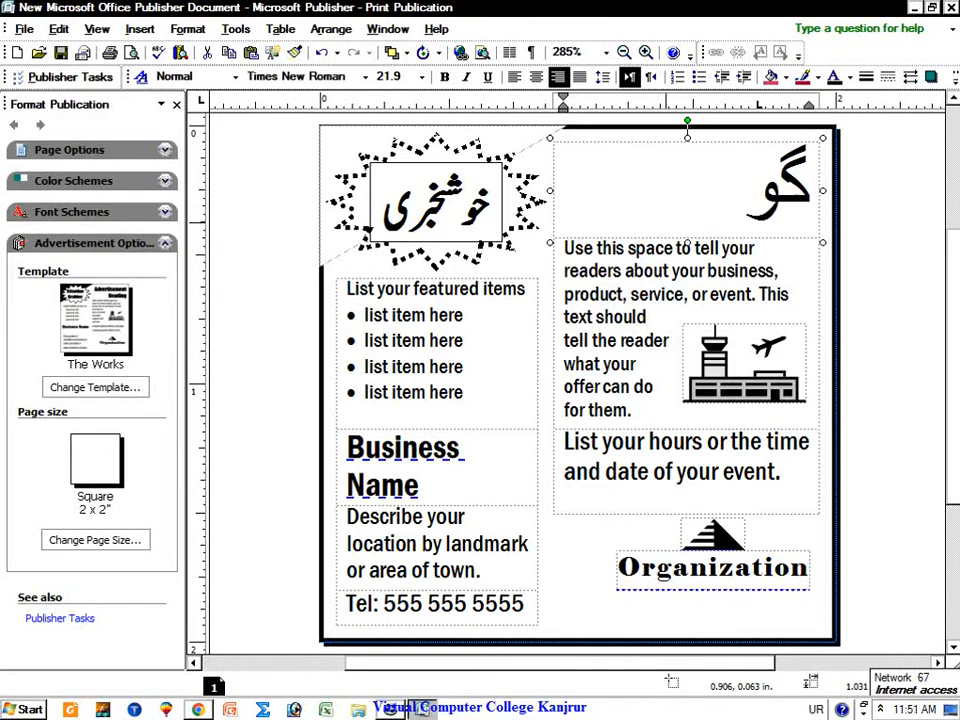
text(لڈ)
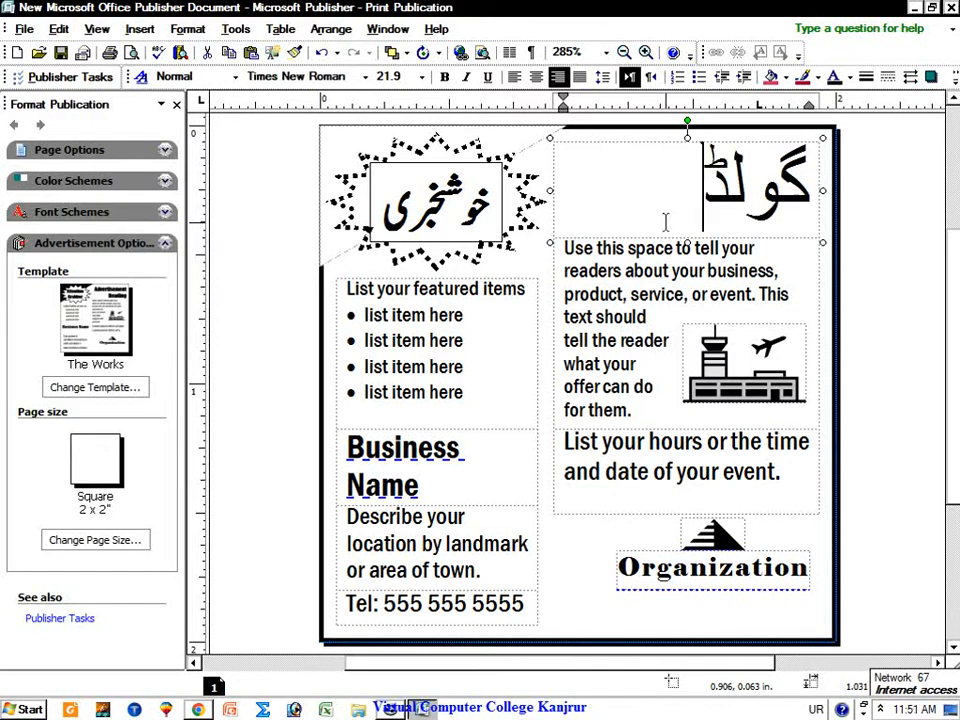
text(ن چ)
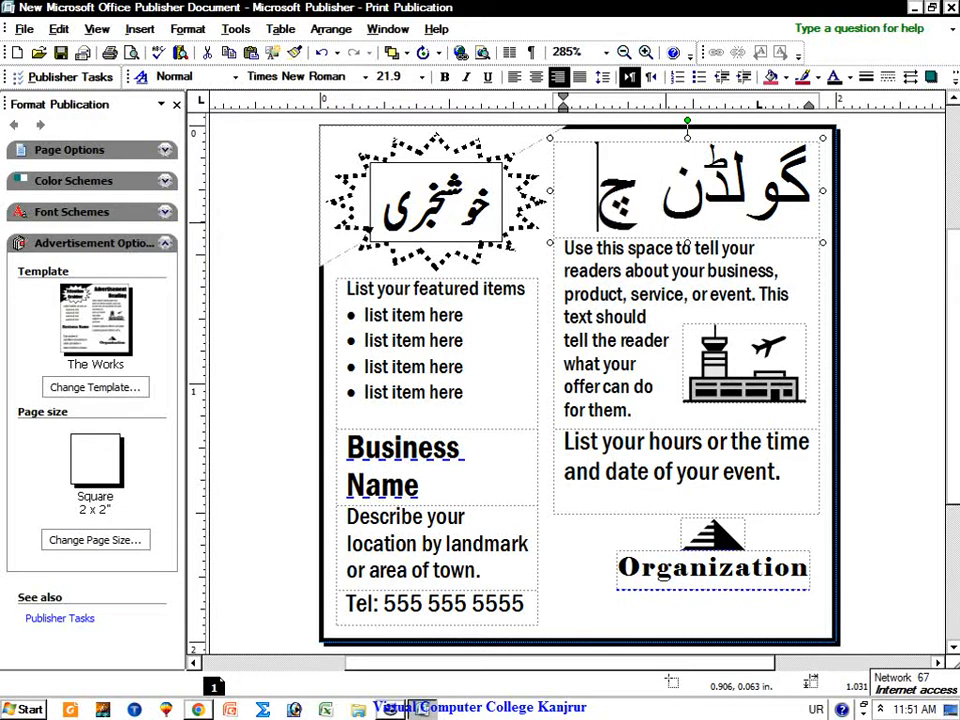
text(انس)
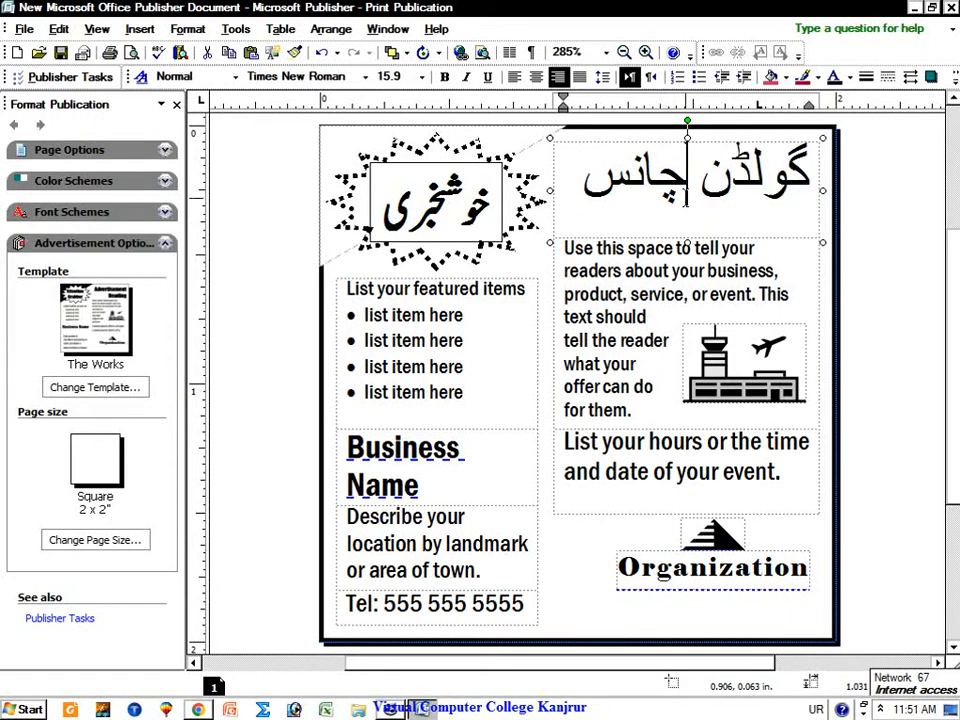
triple_click(663, 203)
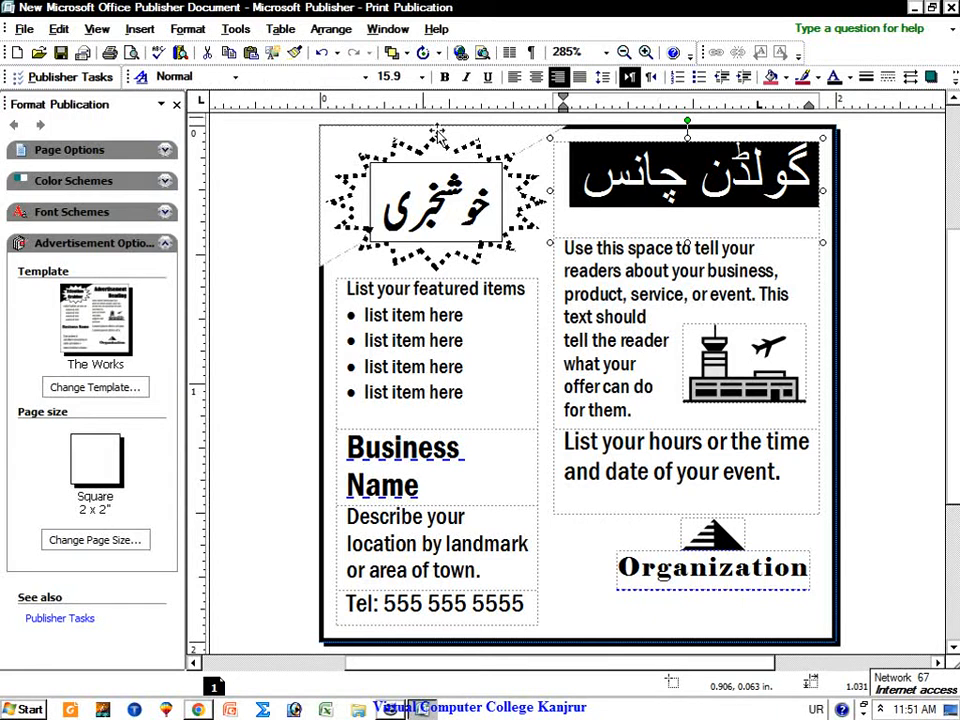
Step: Switch the keyboard to English and apply Jameel Noori Nastaleeq to the گولڈن چانس heading
click(815, 709)
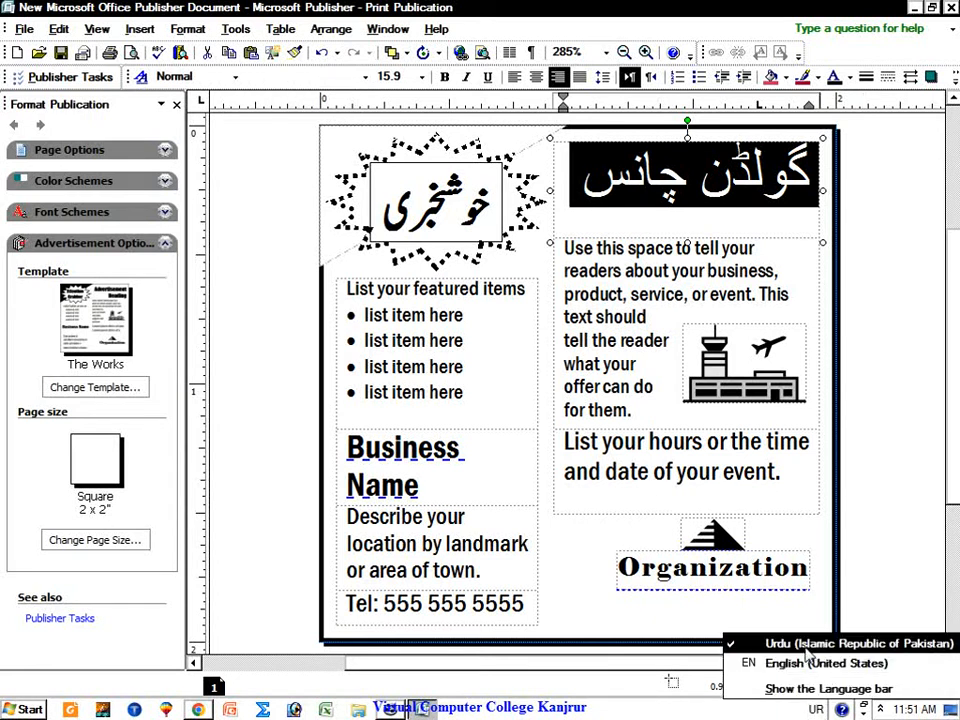
click(790, 663)
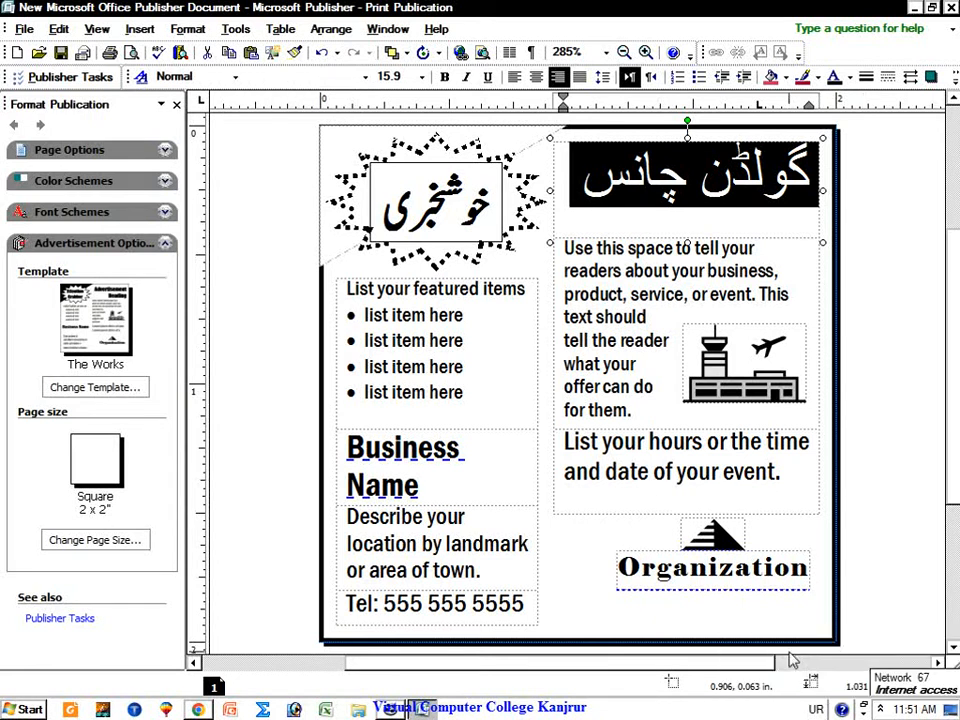
click(297, 76)
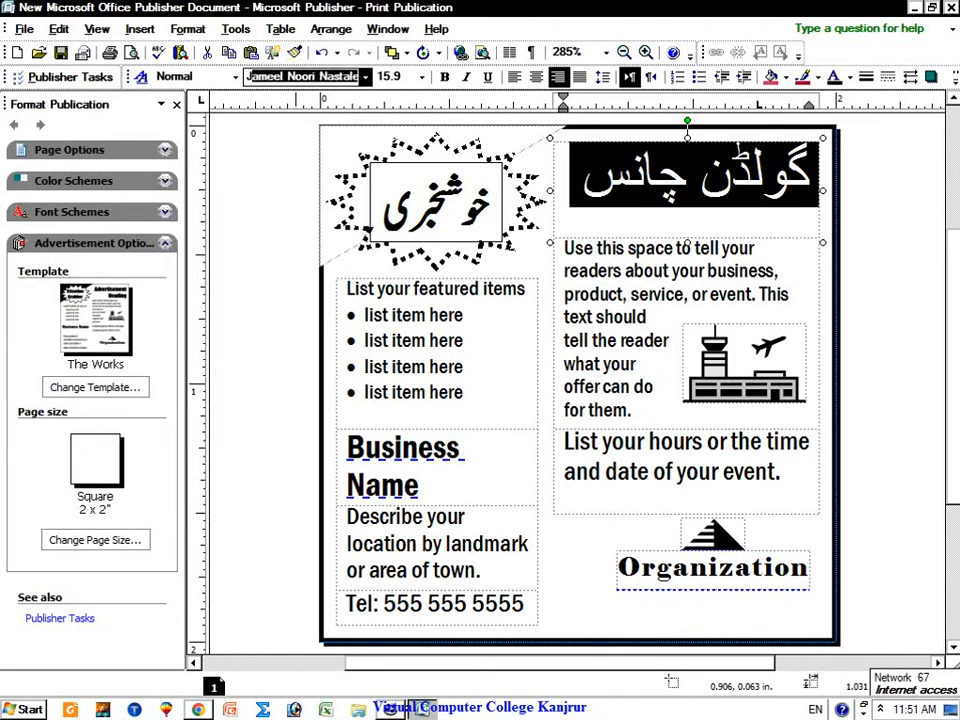
key(Return)
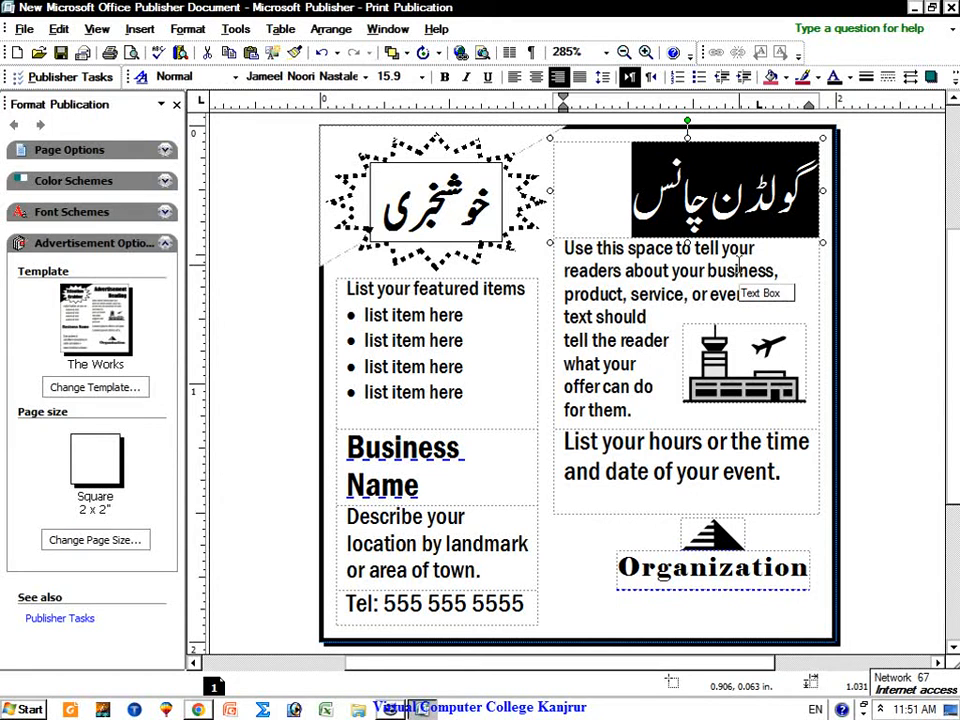
click(589, 212)
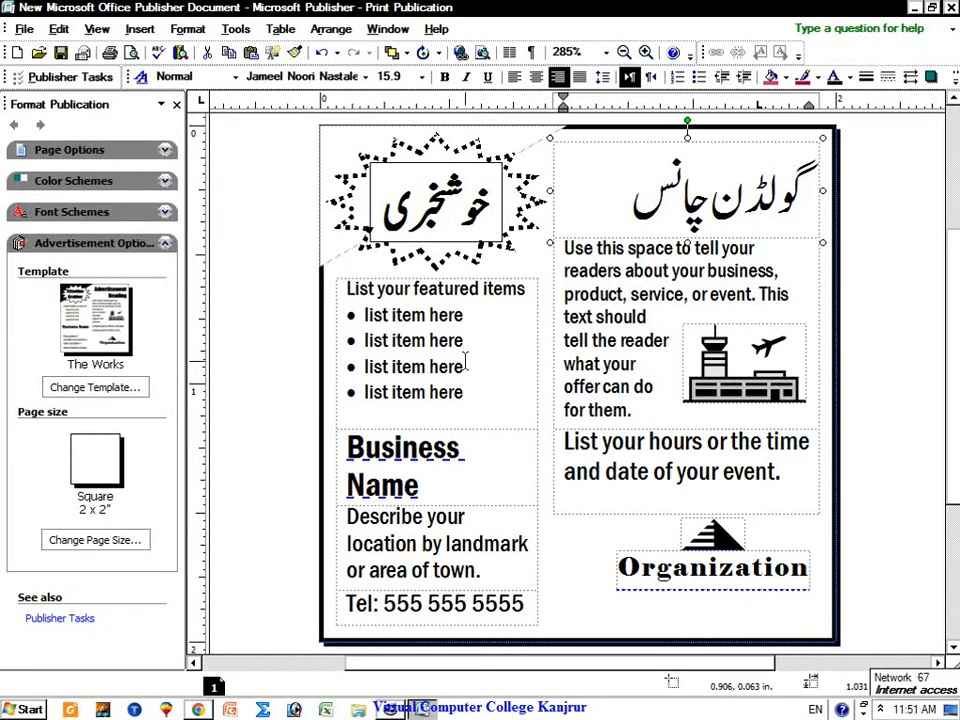
drag(472, 396, 476, 313)
Step: Retitle the list 'Courses' and replace the placeholder items with a 'Computer course' bullet
triple_click(505, 292)
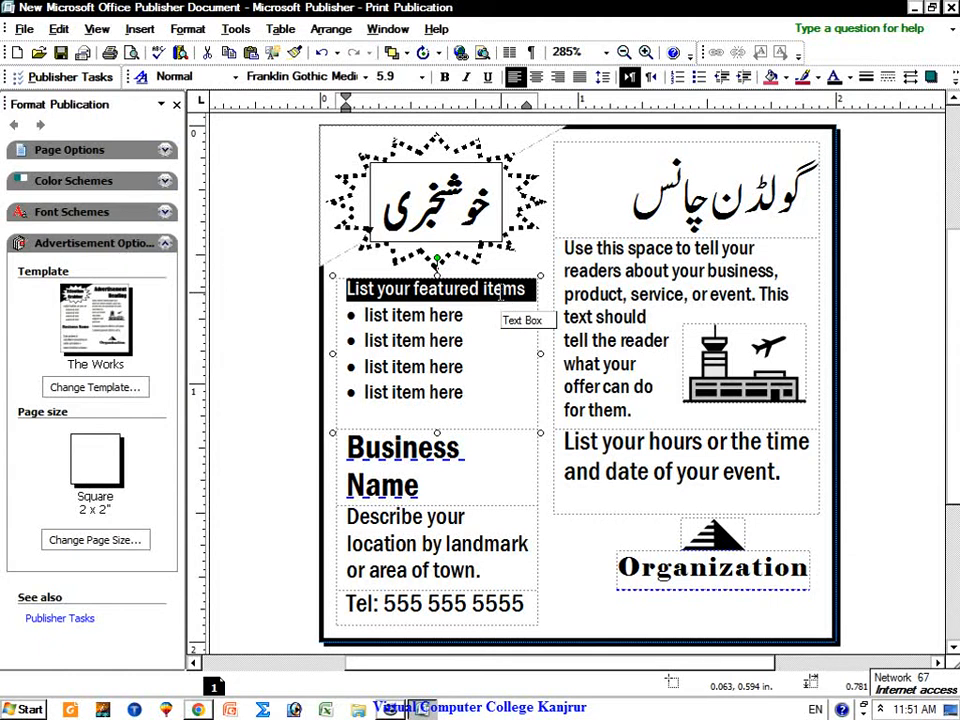
text(Course)
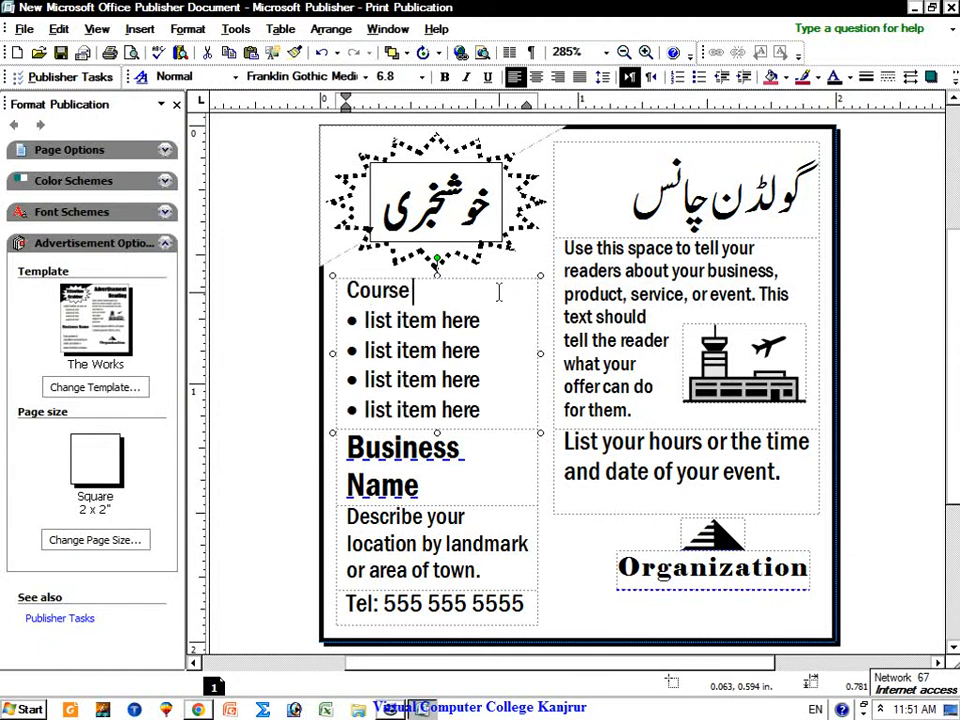
drag(366, 318, 482, 412)
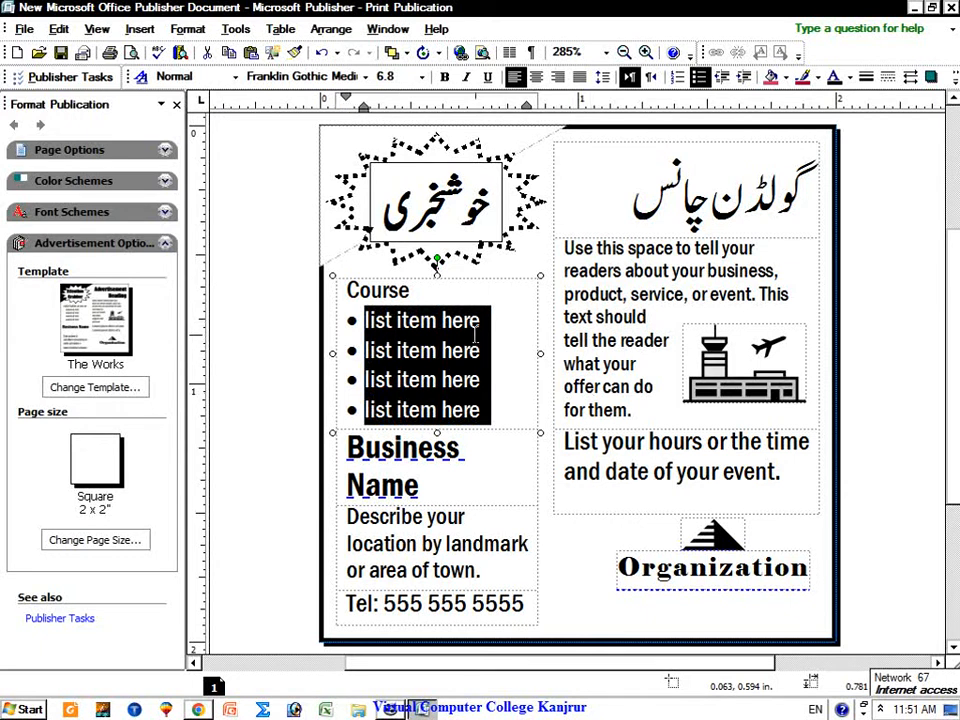
key(BackSpace)
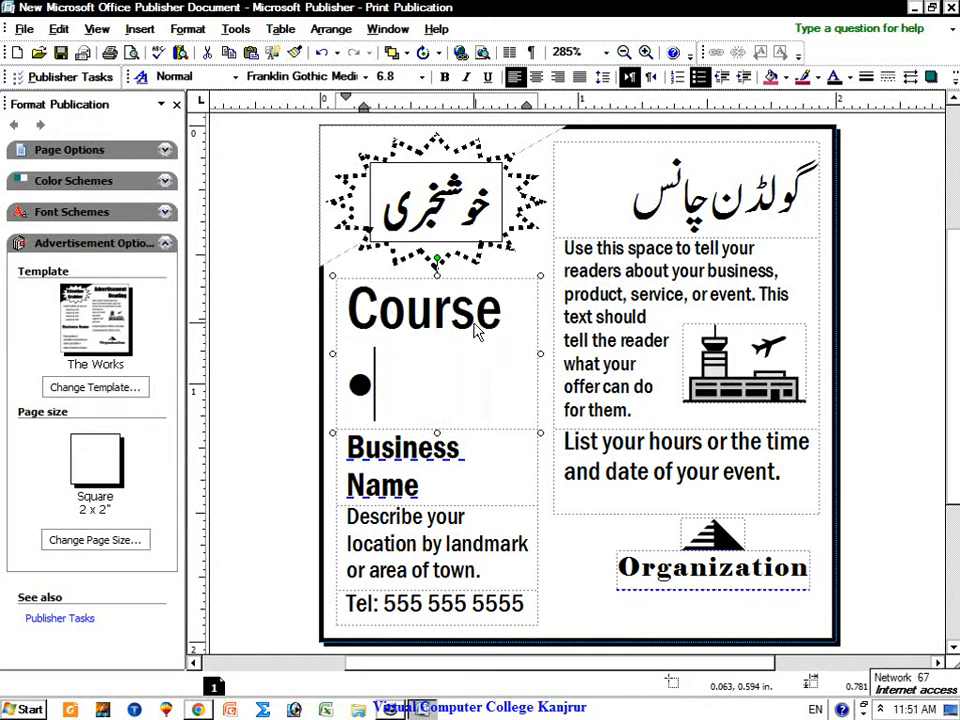
text(C)
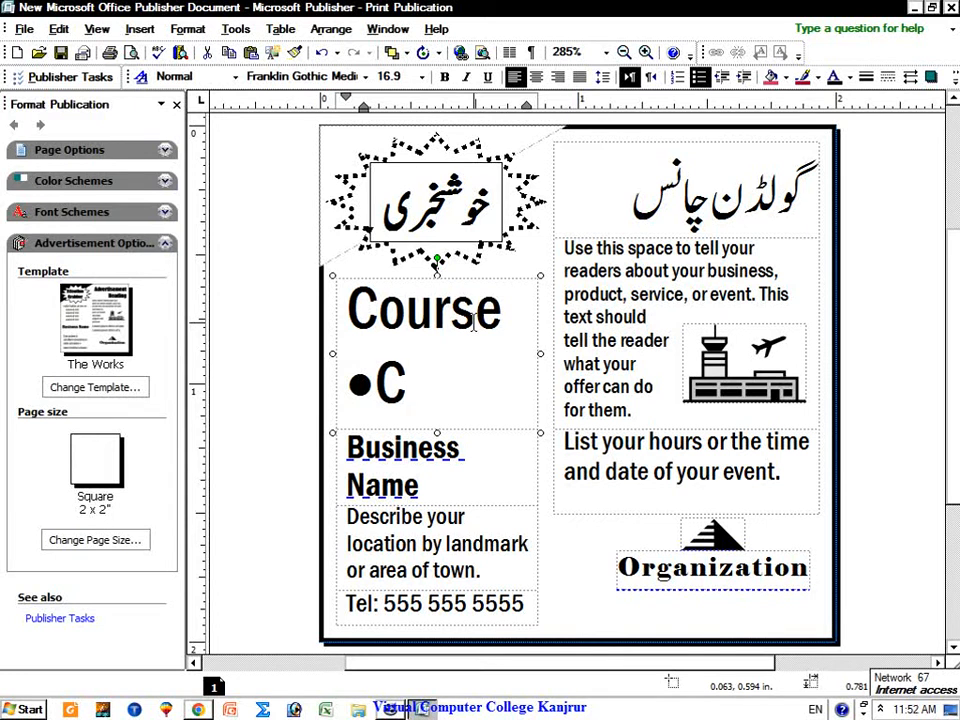
click(500, 315)
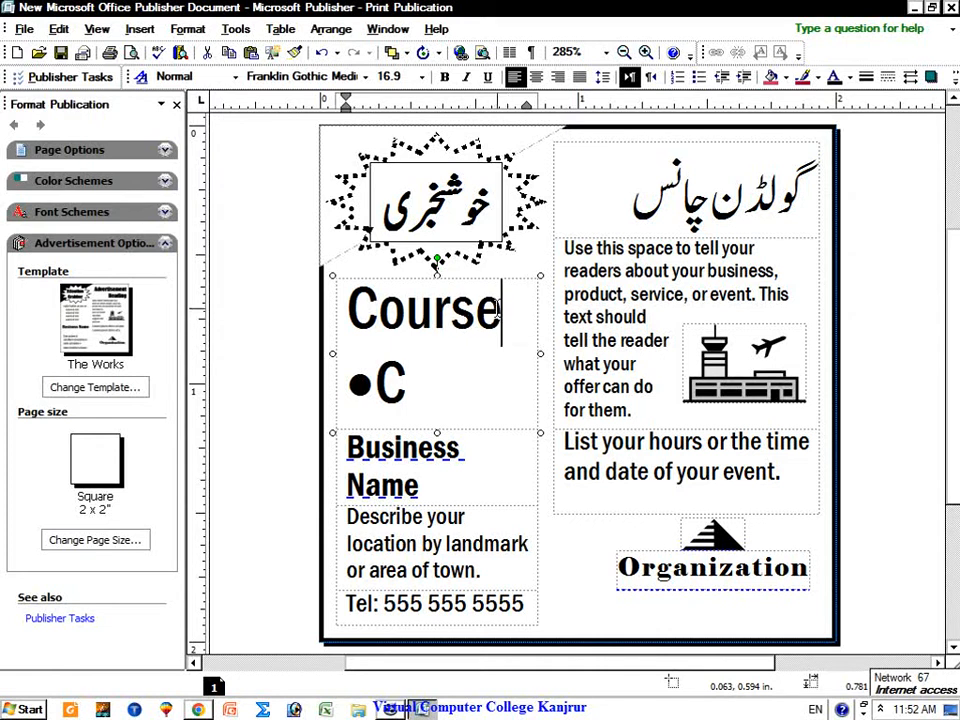
text(s)
click(433, 371)
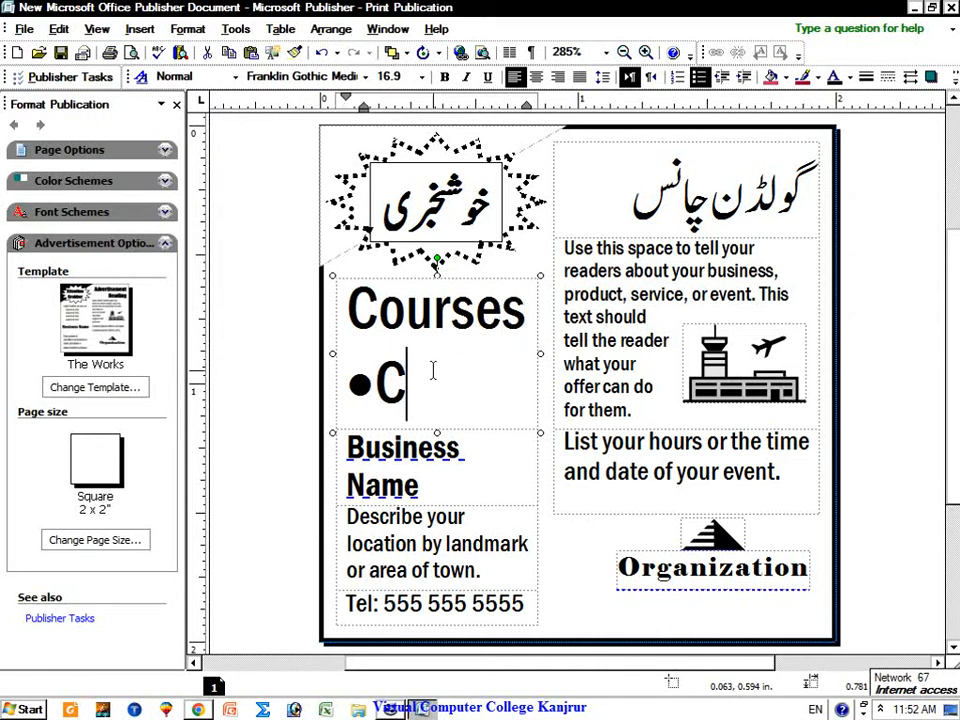
text(omp)
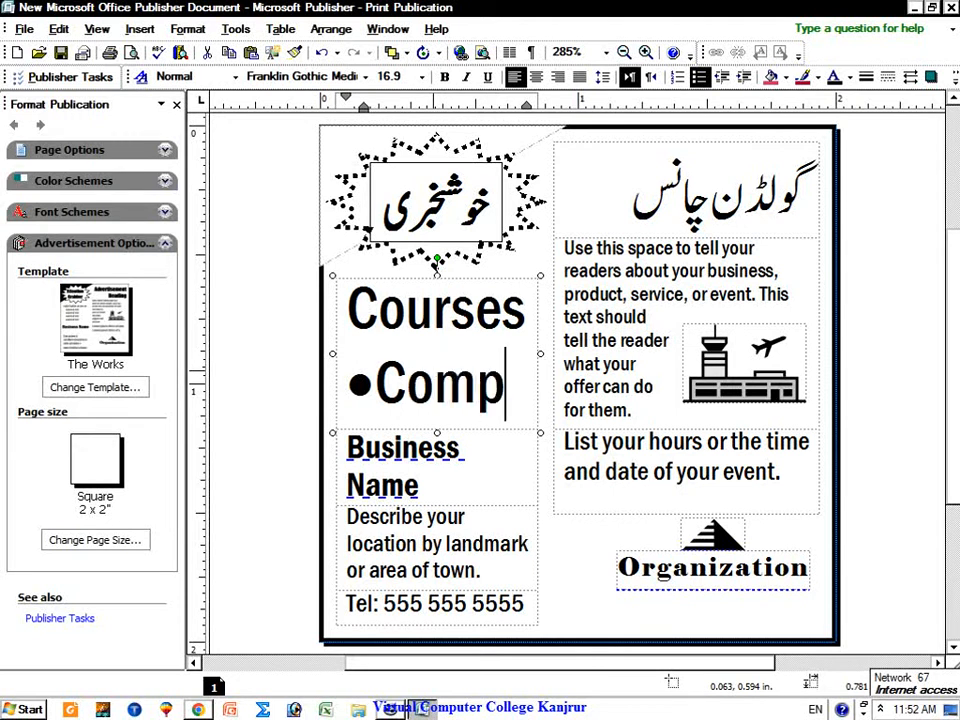
text(uter)
key(shift+Return)
text(course)
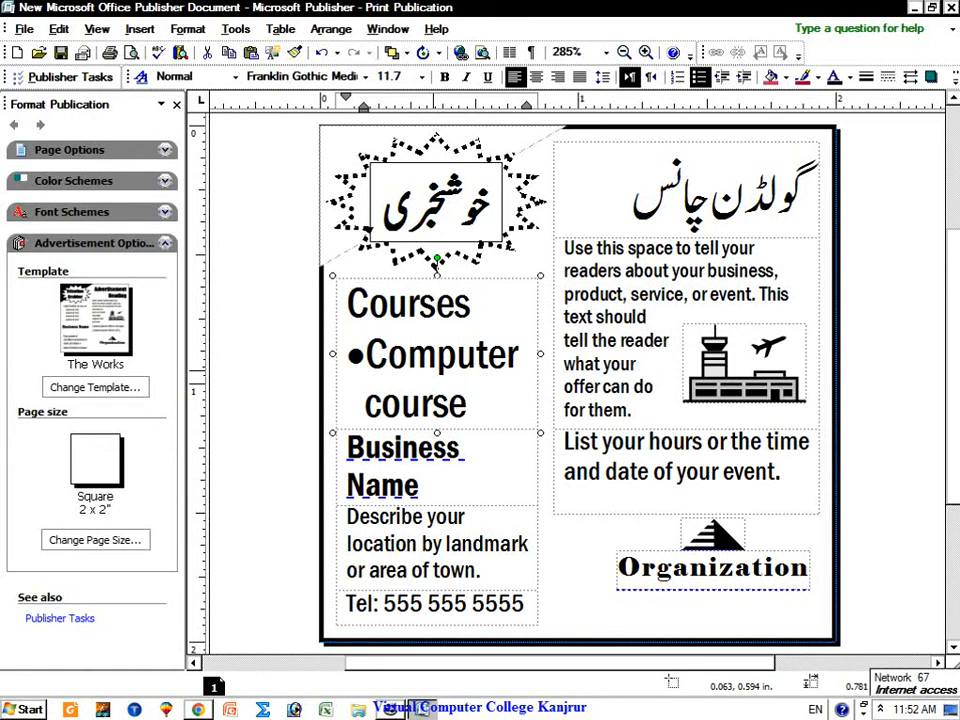
key(Return)
Step: List Computer operator, Data Entry Operator and Graphics Designer as the first course bullets
click(443, 371)
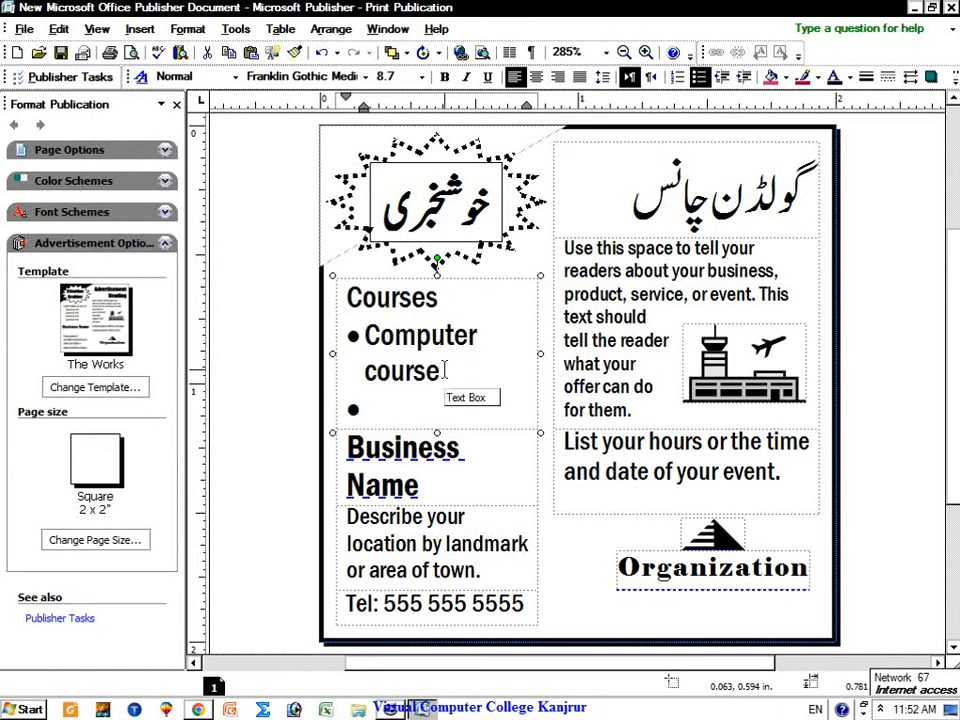
key(BackSpace)
key(BackSpace)
key(BackSpace)
key(BackSpace)
key(BackSpace)
key(BackSpace)
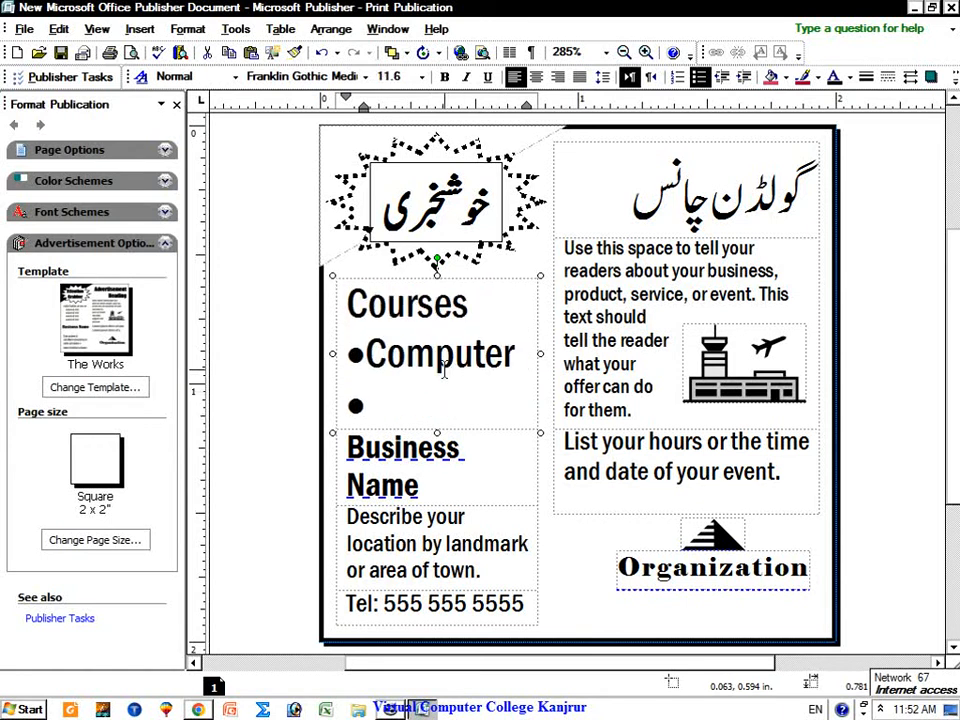
text(operat)
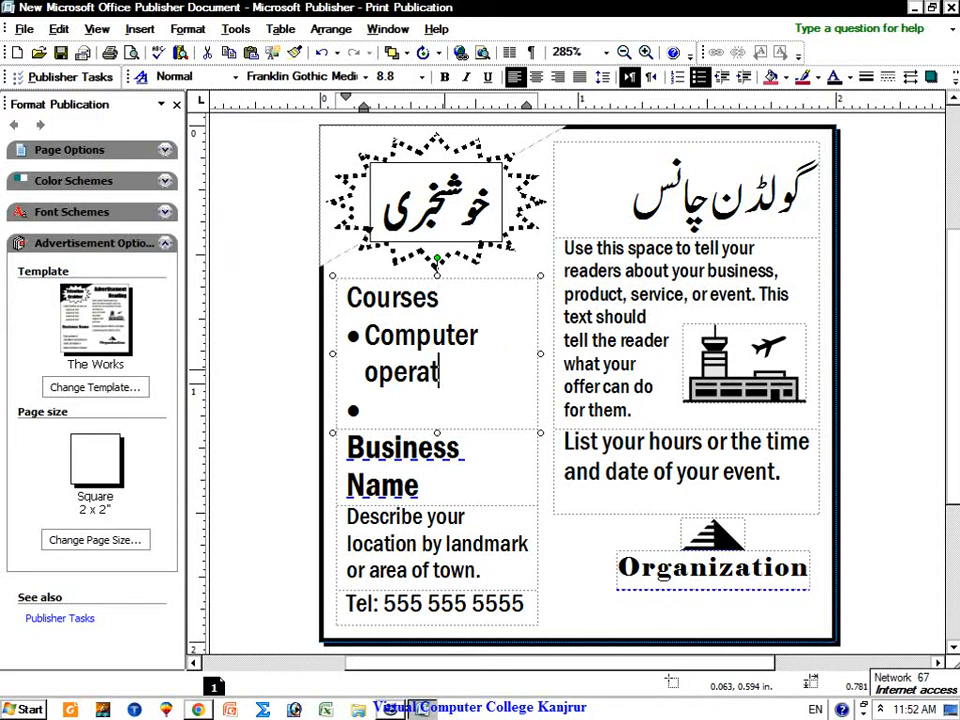
text(or)
key(Return)
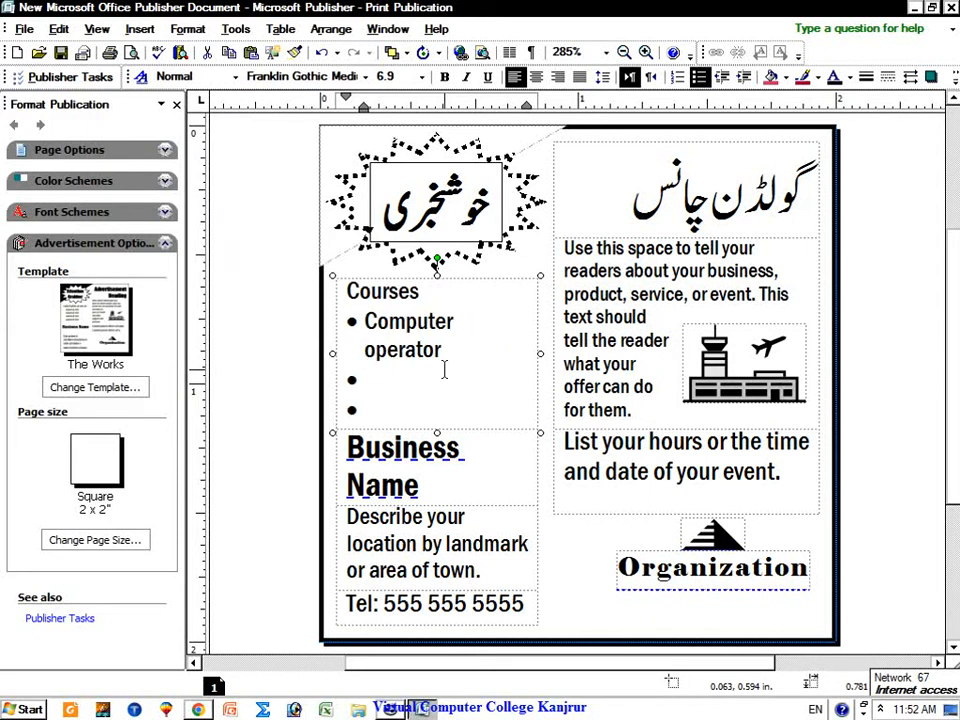
text(Data Entry)
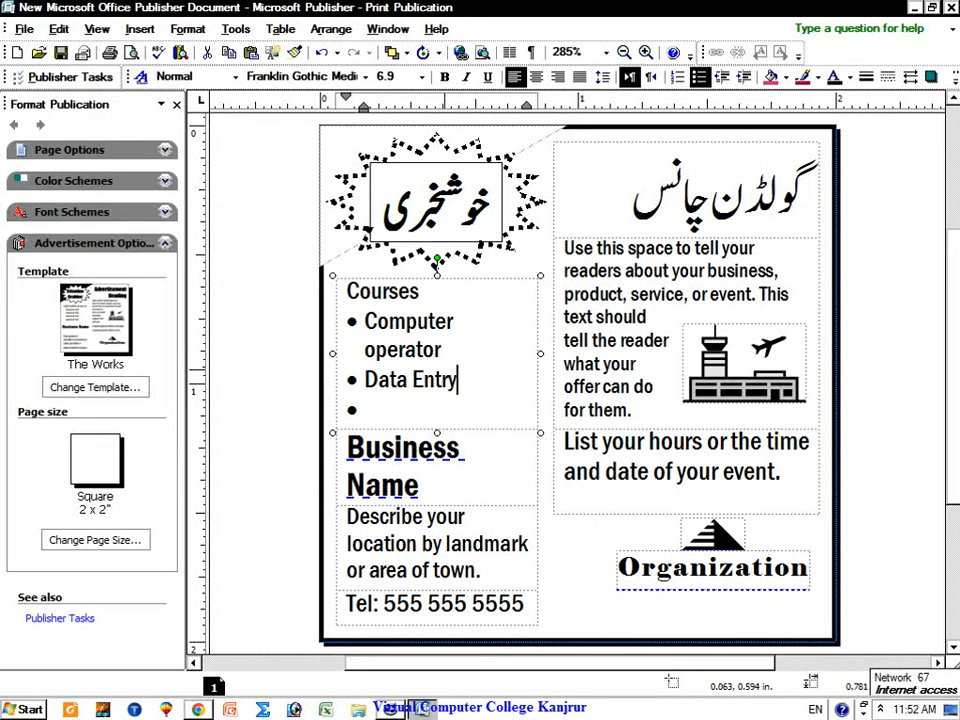
text( Operatot)
key(Return)
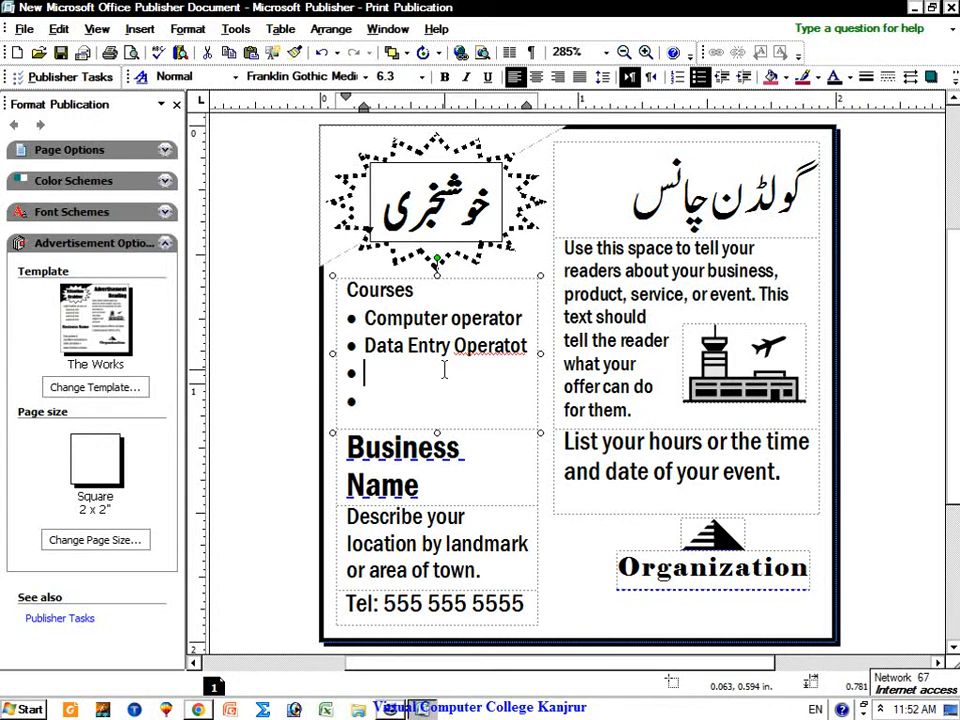
text(Graphics)
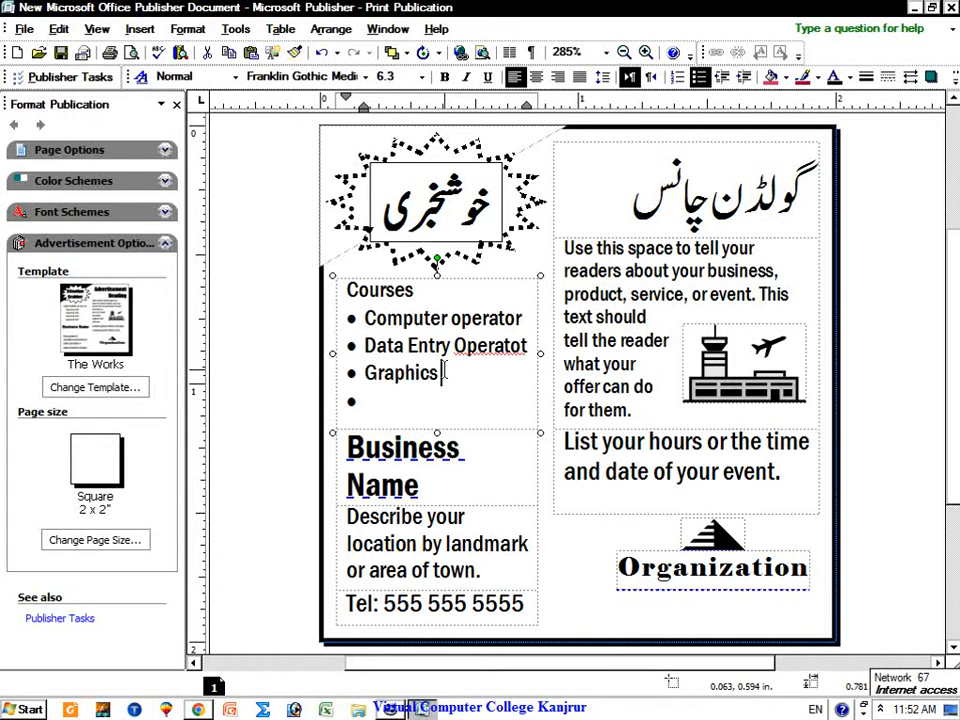
text( Designer)
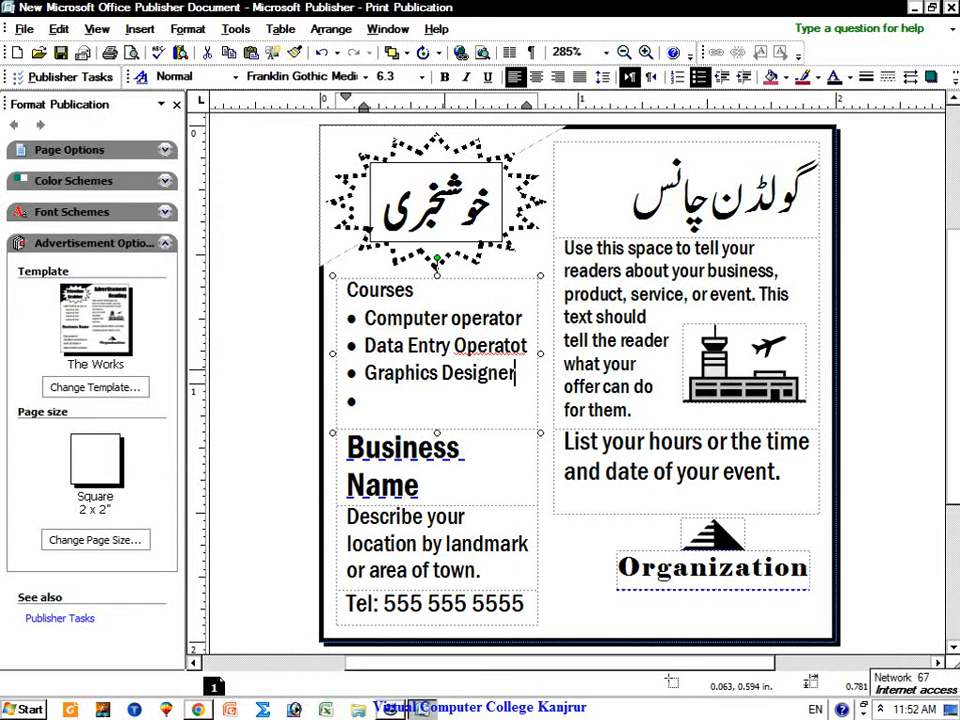
Step: Add Office Management, Digital Literacy and Web Design & Development bullets
key(Return)
text(0ffice Mana)
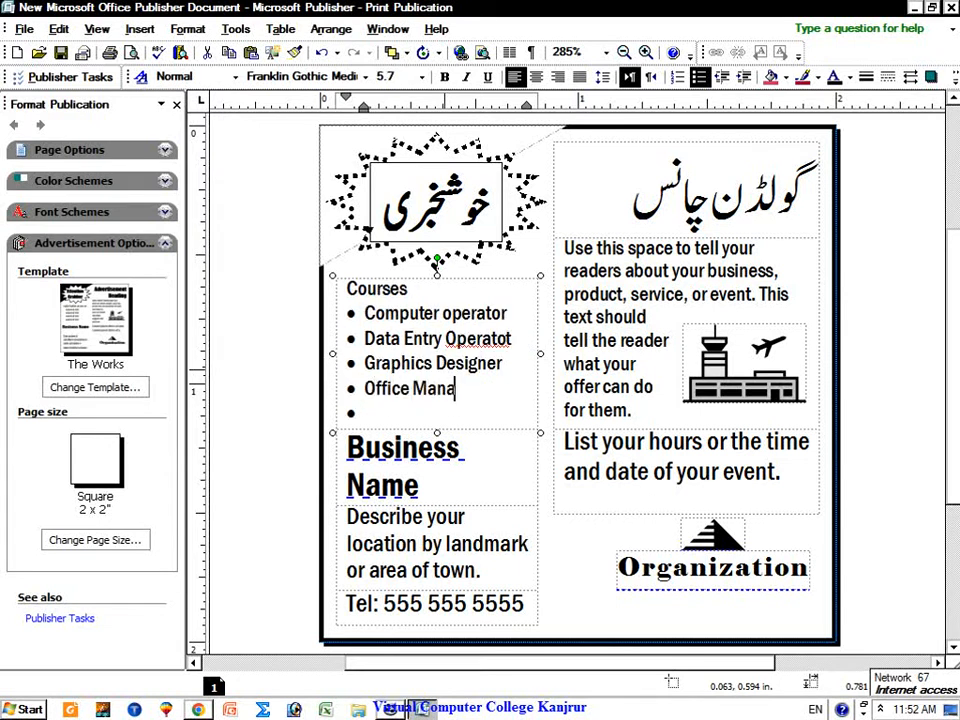
text(f)
key(BackSpace)
text(gment)
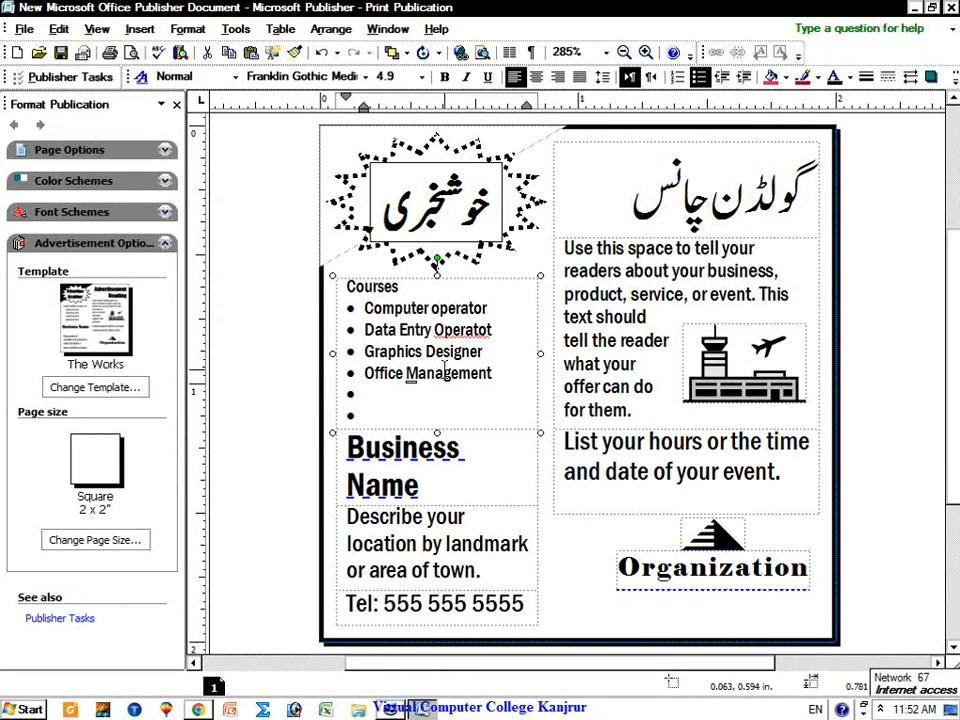
text(Digital Litrac)
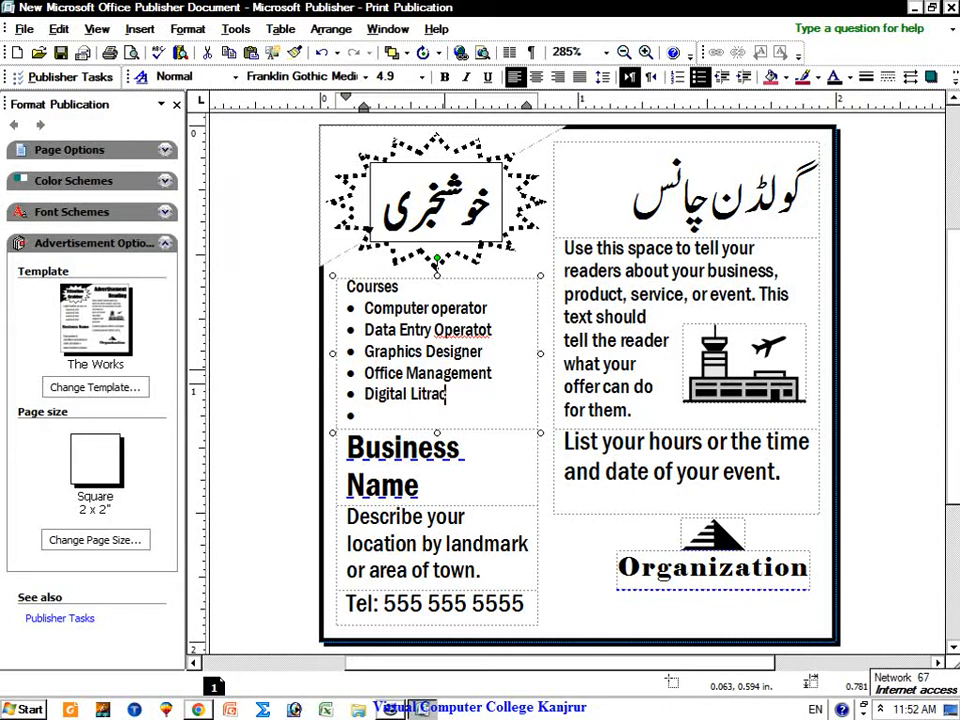
text(y)
key(Return)
text(We)
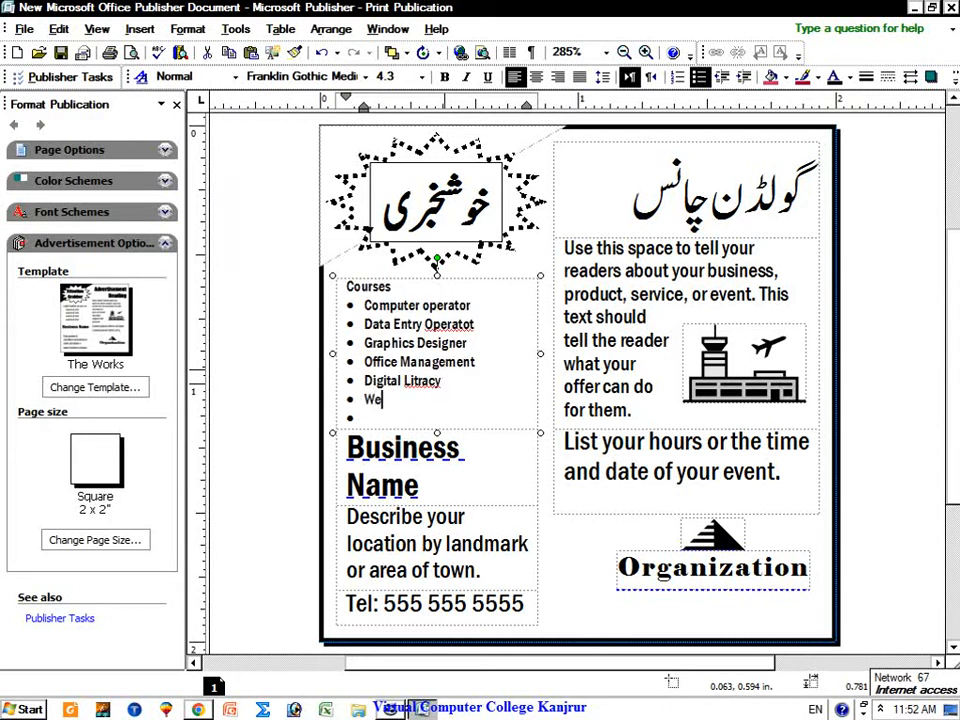
text(b Design & De)
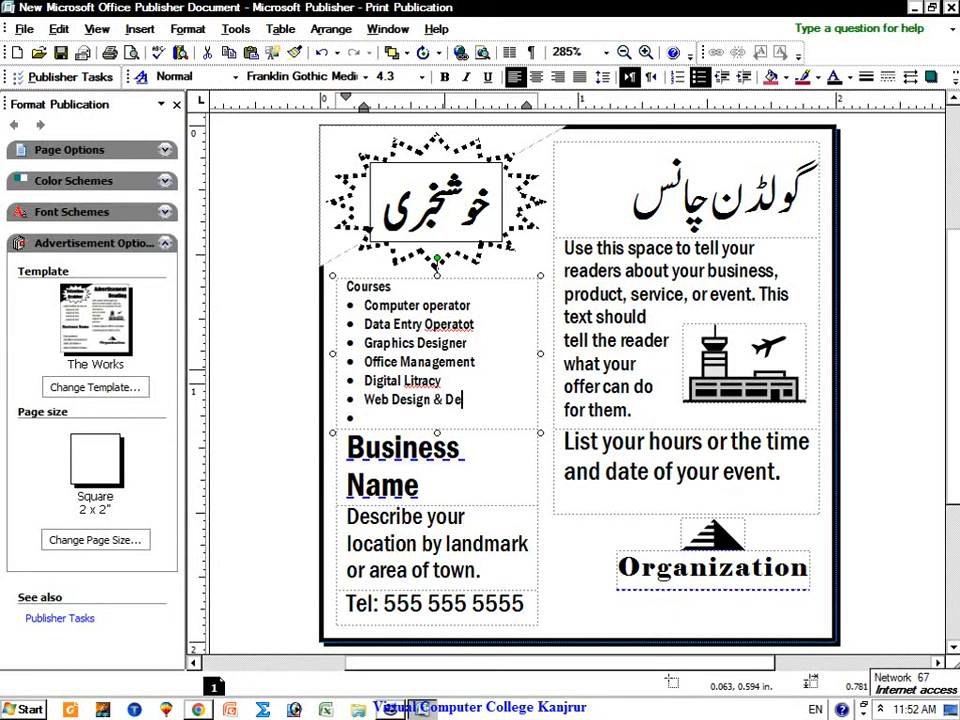
text(velopmen)
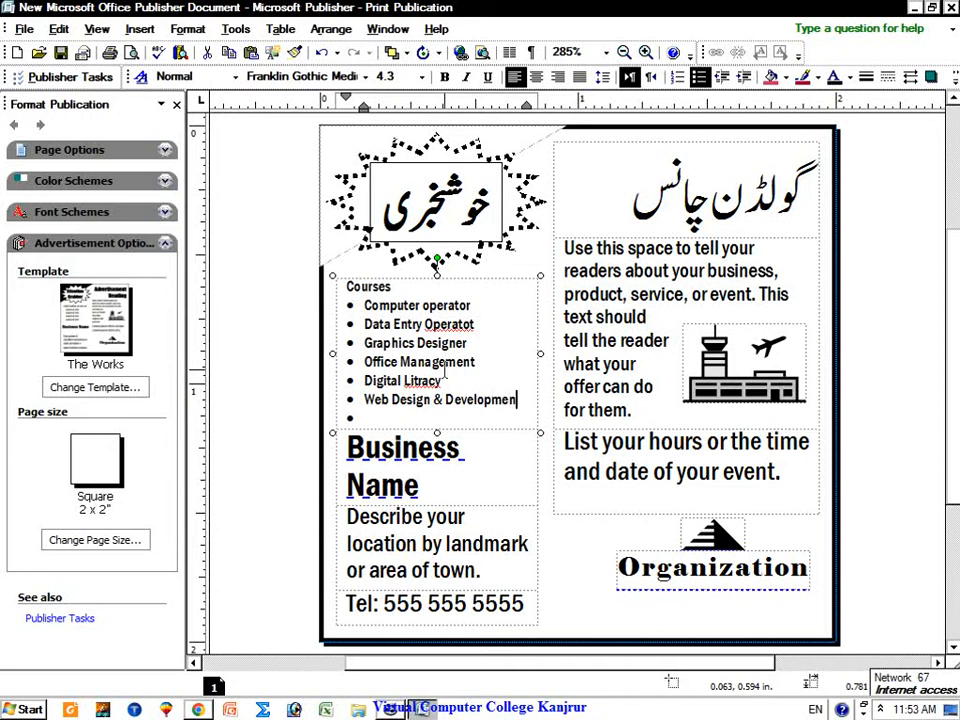
text(tt)
Step: Extend the heading to 'Courses details' and select the Business Name text
click(407, 290)
text(de)
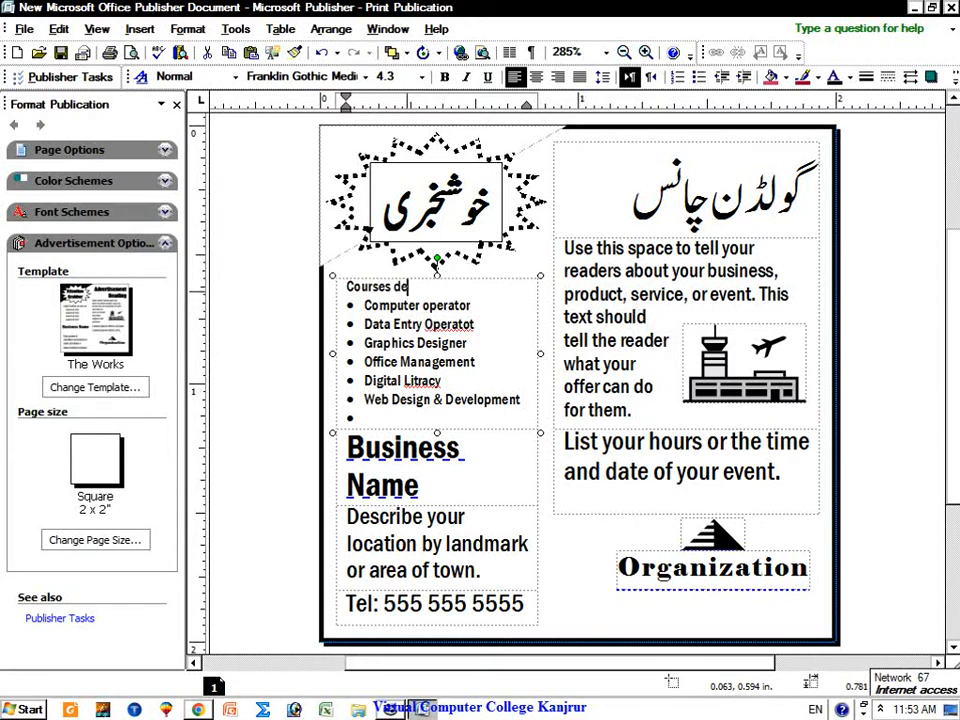
text(tails)
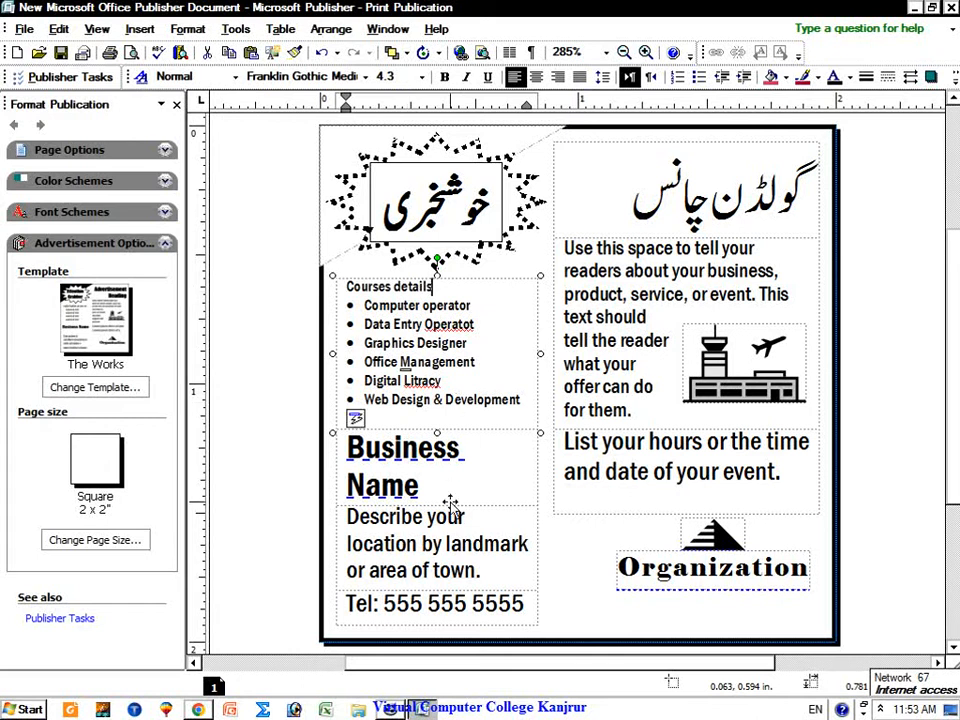
click(430, 491)
click(358, 449)
drag(476, 481, 345, 458)
click(338, 448)
drag(446, 486, 430, 486)
triple_click(427, 486)
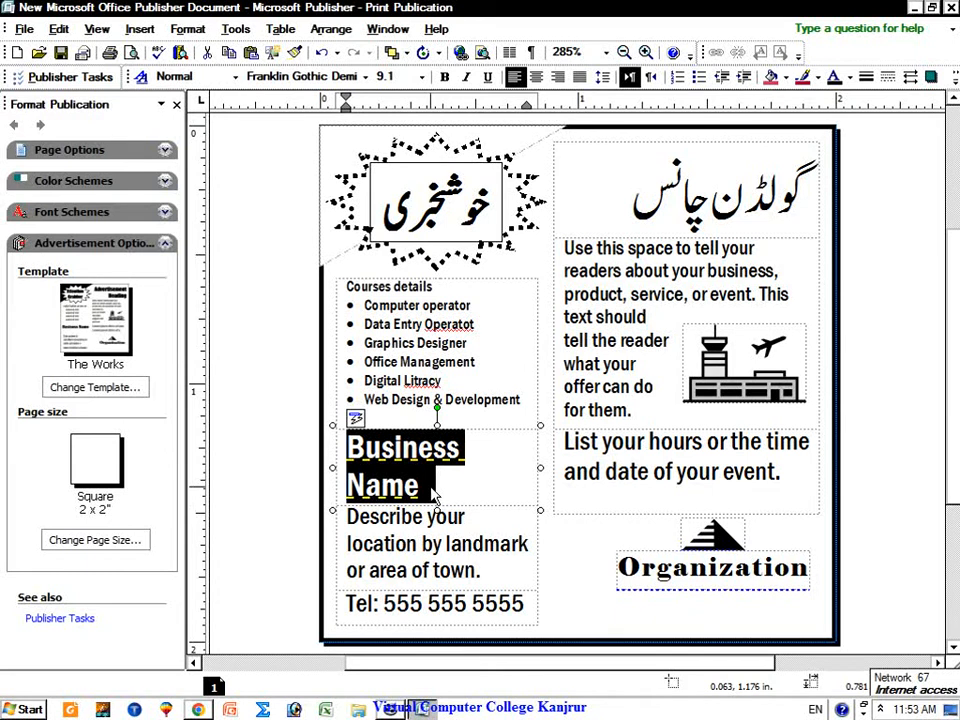
Step: Enter 'Virtual Computer College Kanjrur' and the address 'Circular road near Govt girls high school Kanjrur'
text(Virtual)
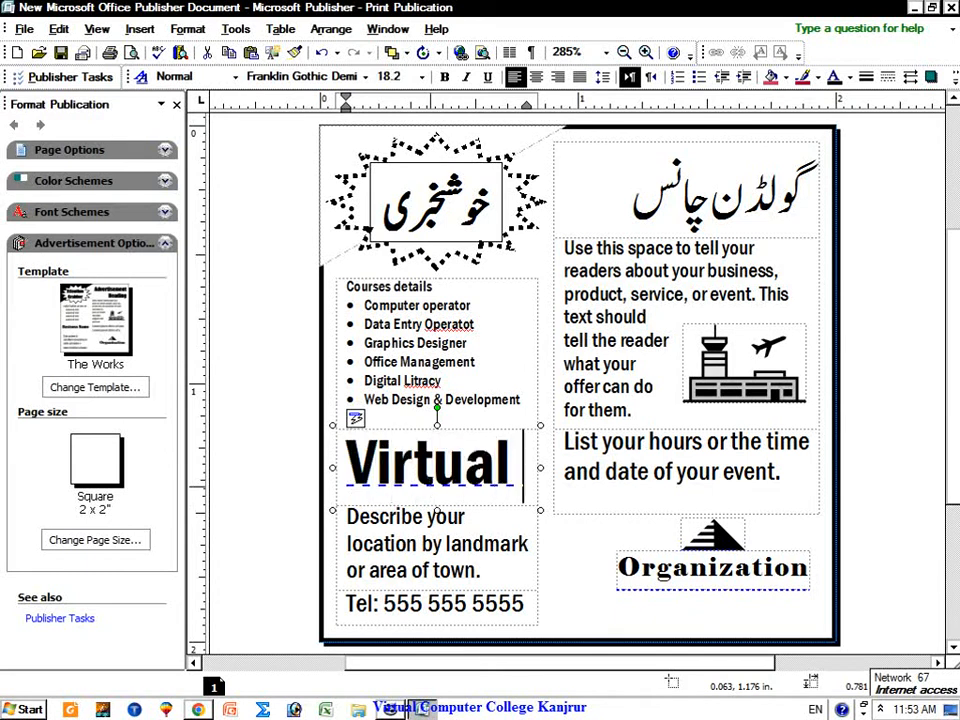
text( Comp)
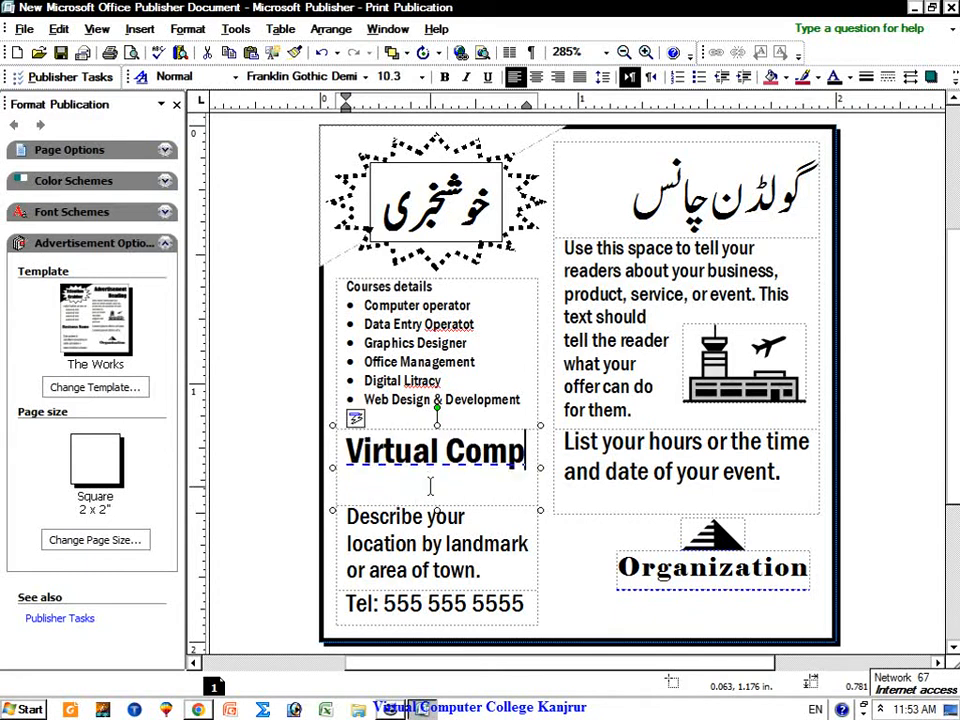
text(uter Co)
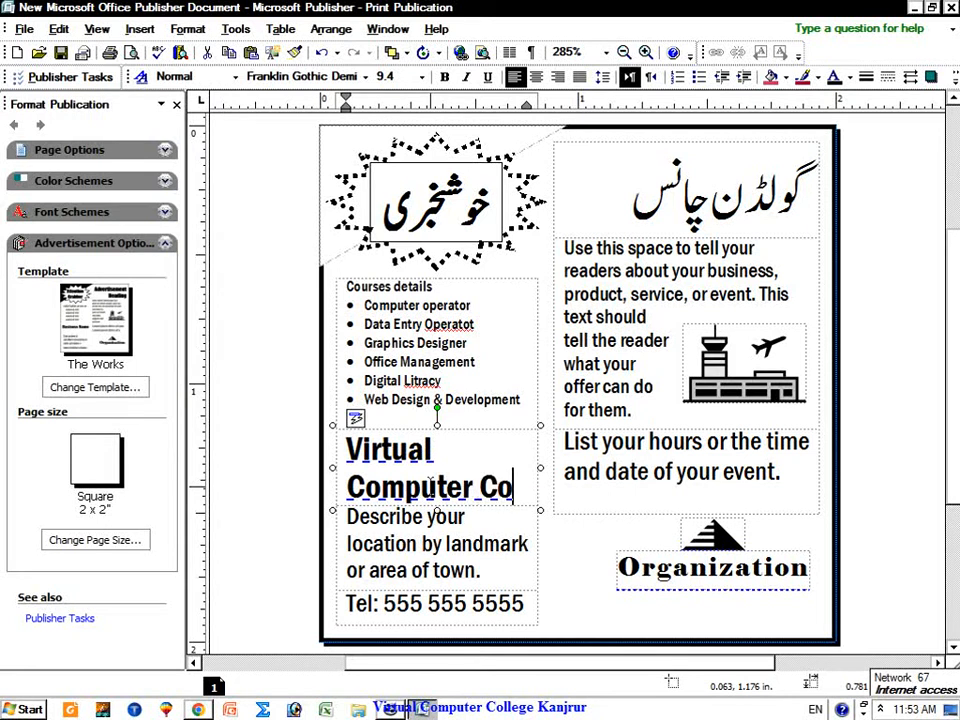
text(llege Kanjrur)
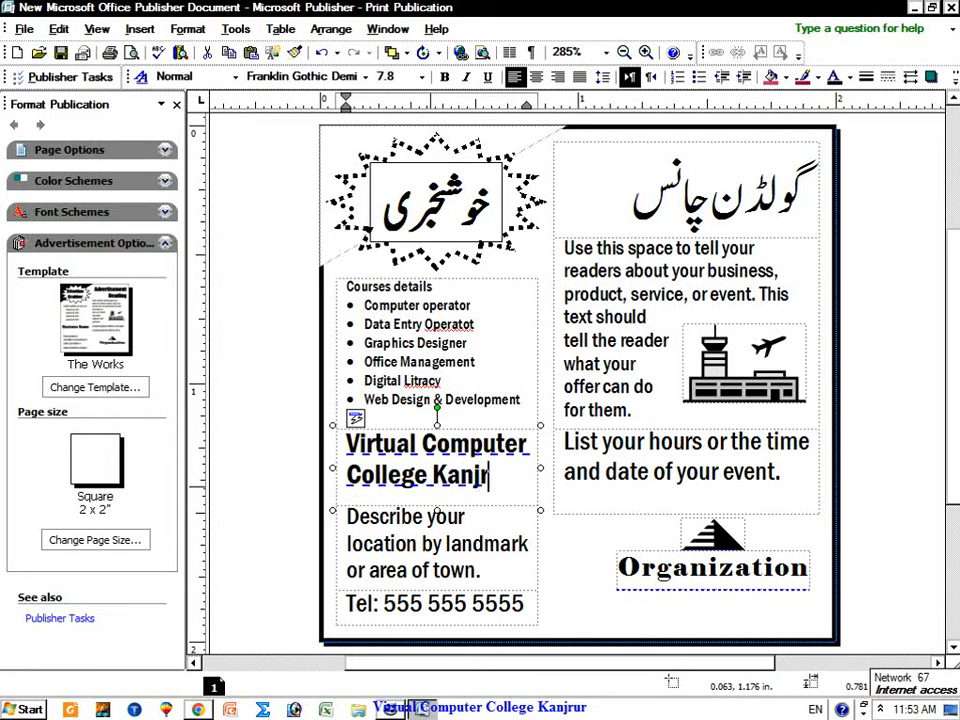
click(515, 540)
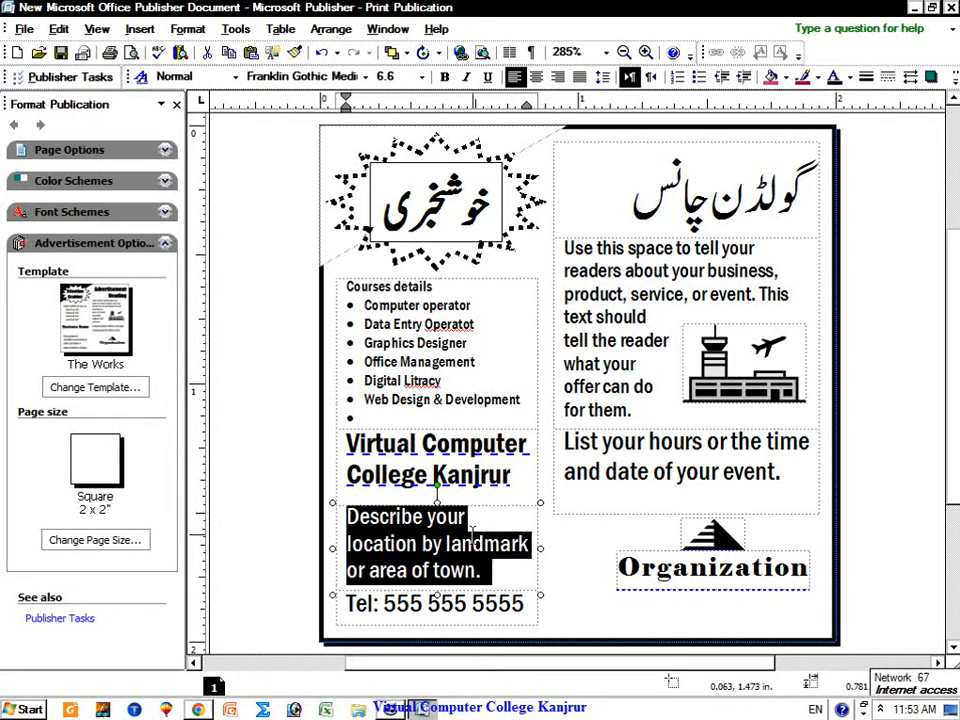
text(Cir)
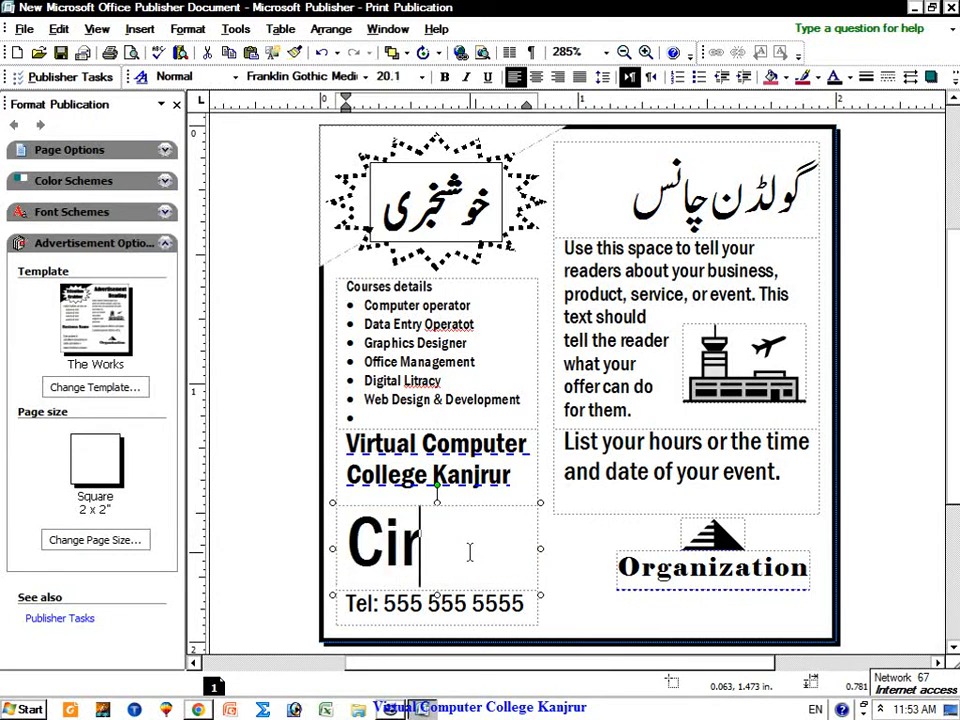
text(cular)
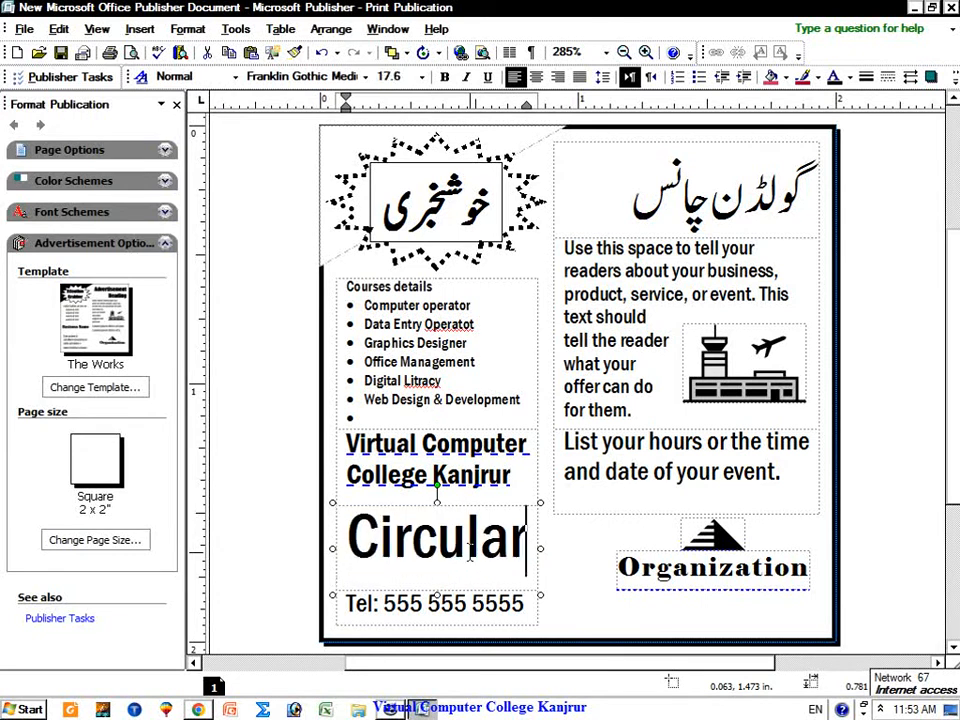
text( road )
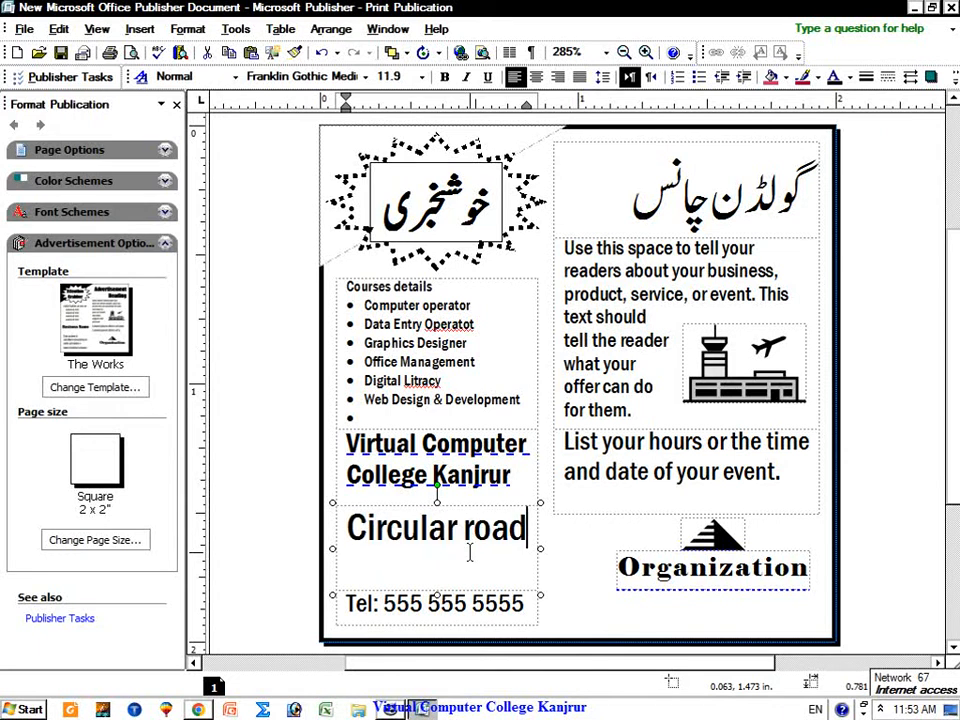
text(near Govt girl)
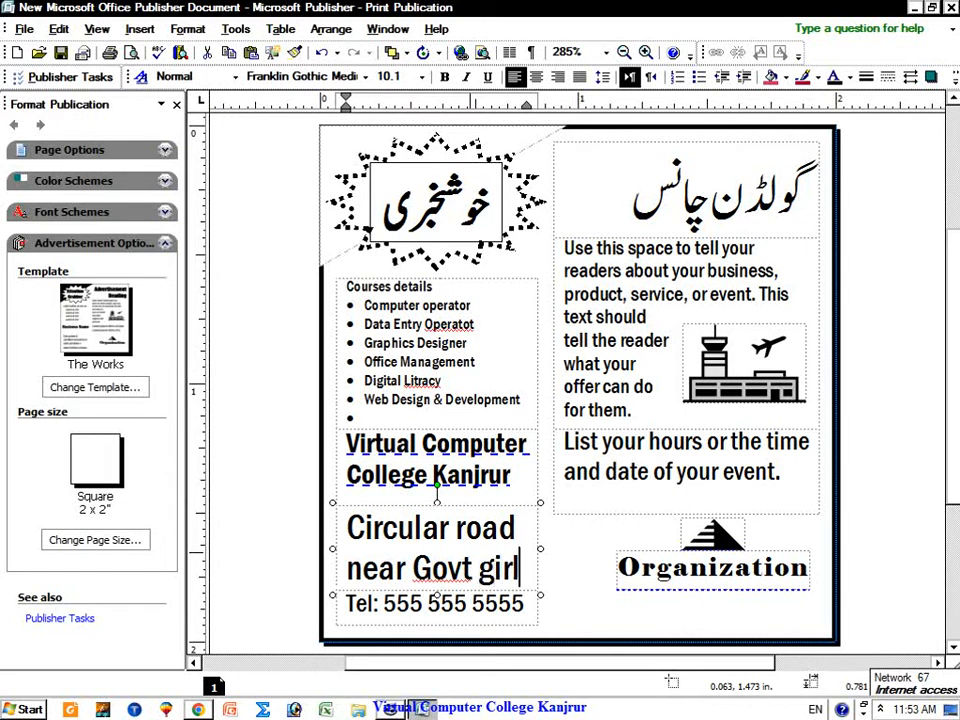
text(s high sc)
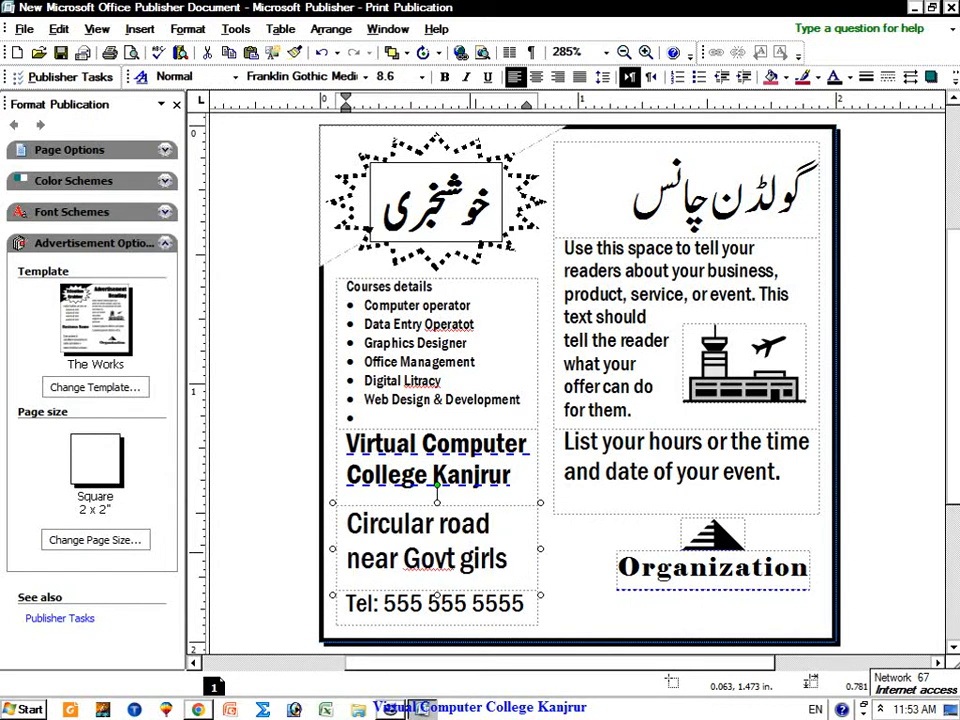
key(BackSpace)
key(BackSpace)
text(school)
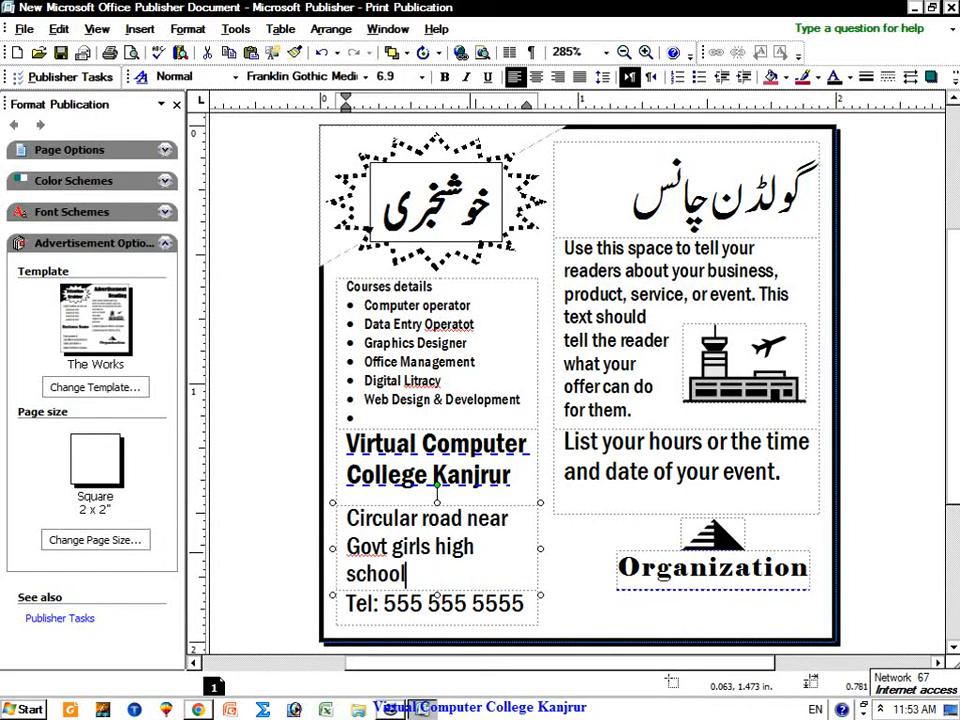
text( Kanjrur)
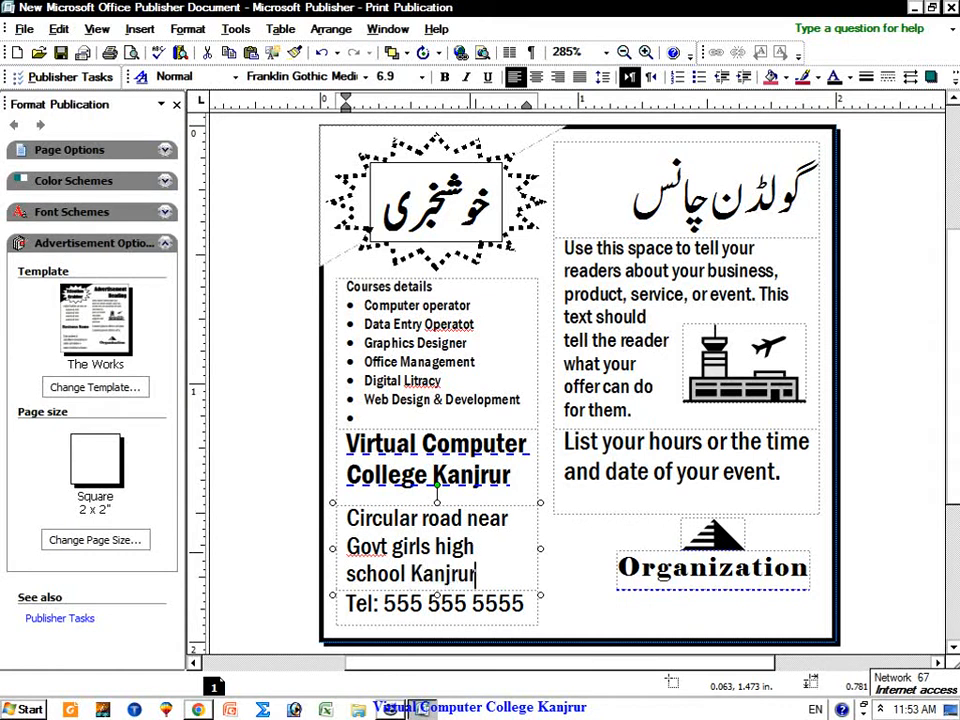
triple_click(475, 603)
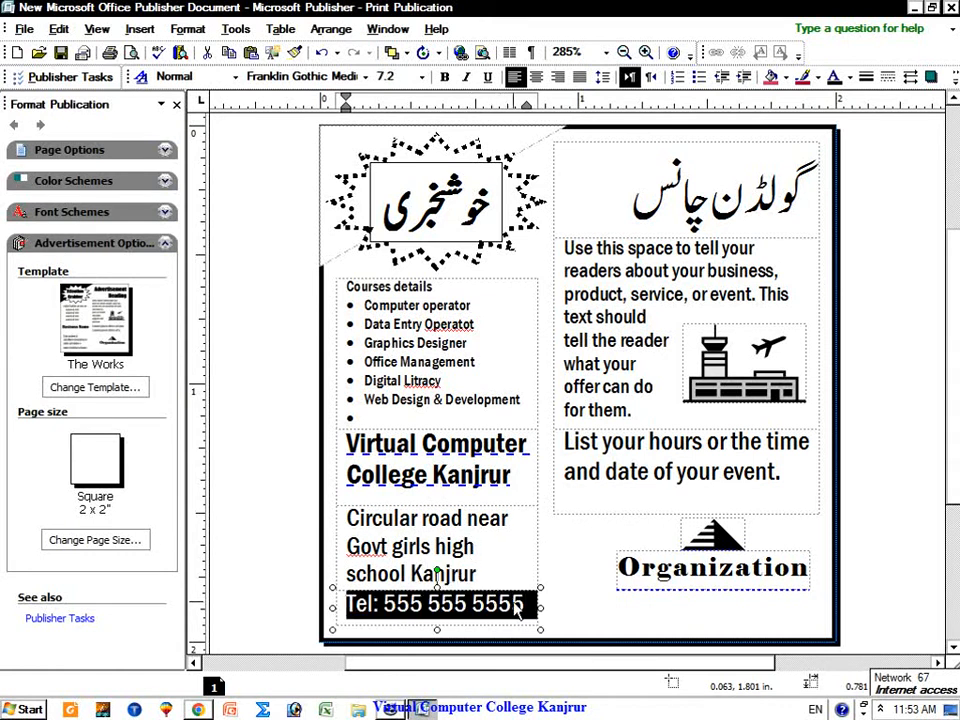
triple_click(455, 604)
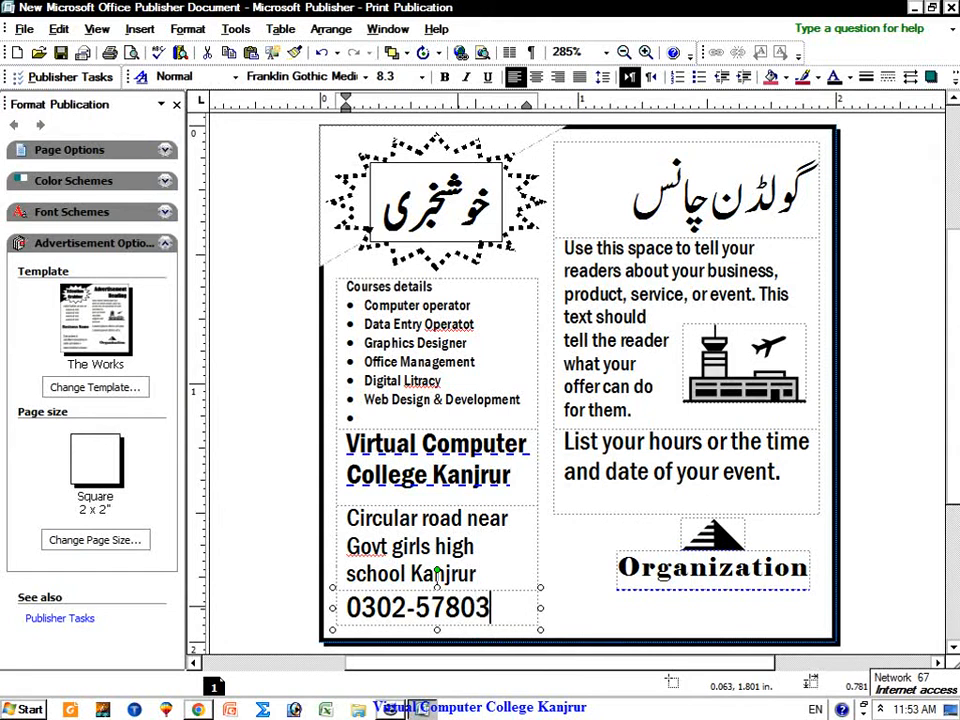
click(696, 557)
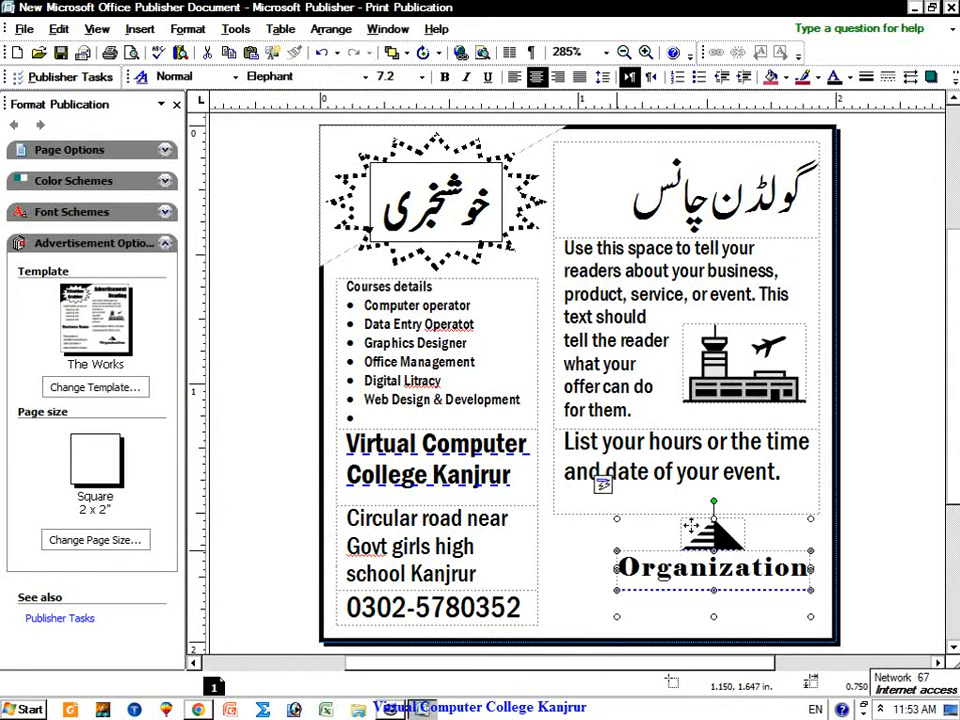
Step: Delete the Organization logo and insert the Virtual School picture from the Desktop
right_click(690, 521)
click(740, 302)
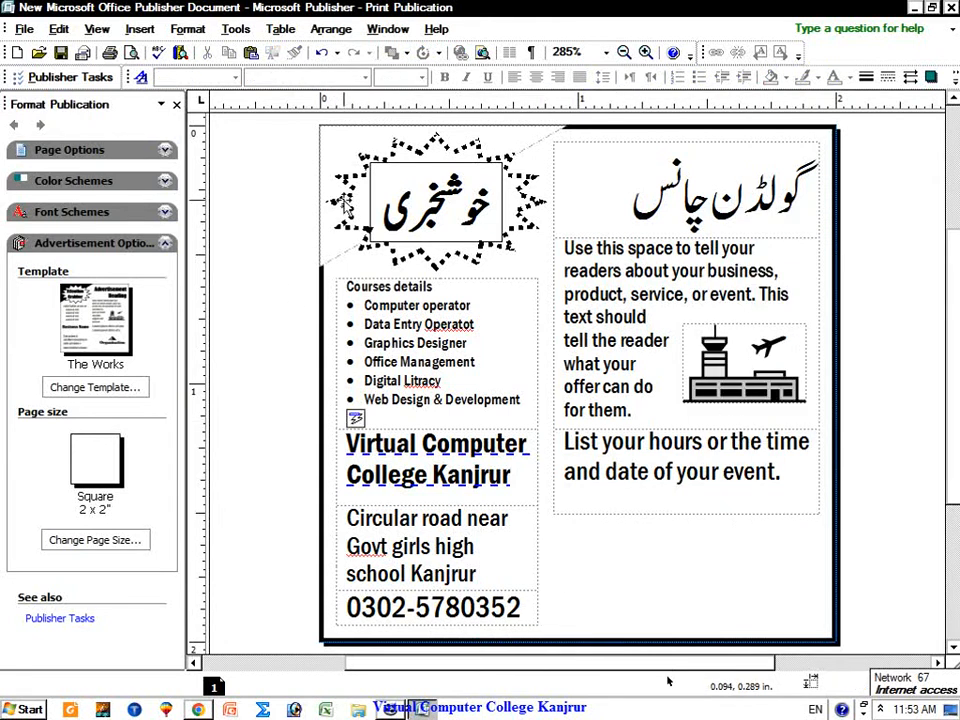
click(139, 28)
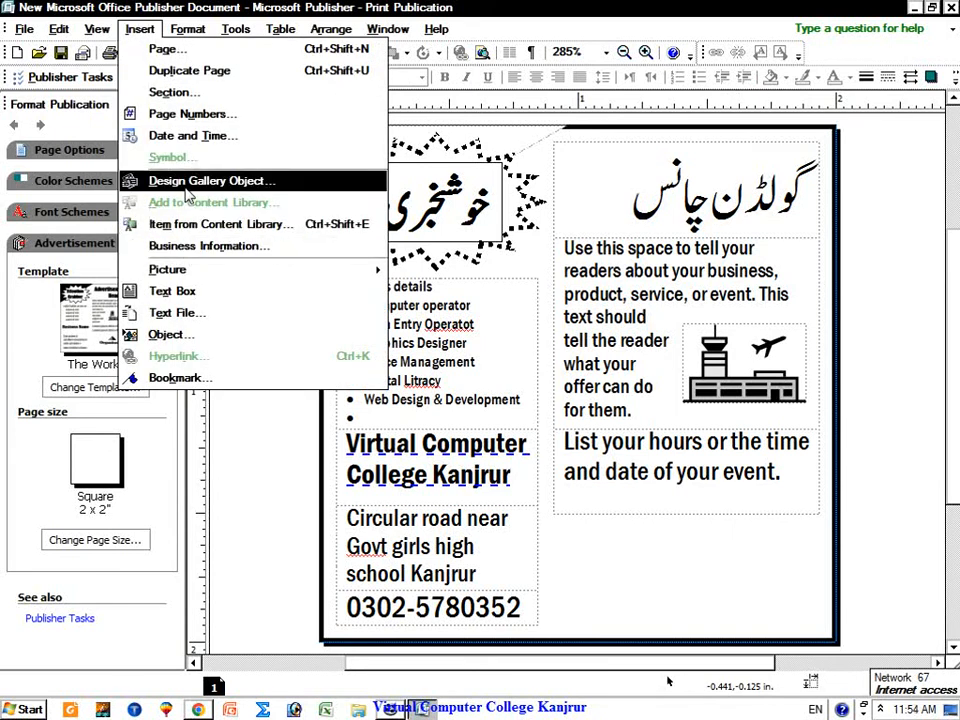
mouse_move(243, 276)
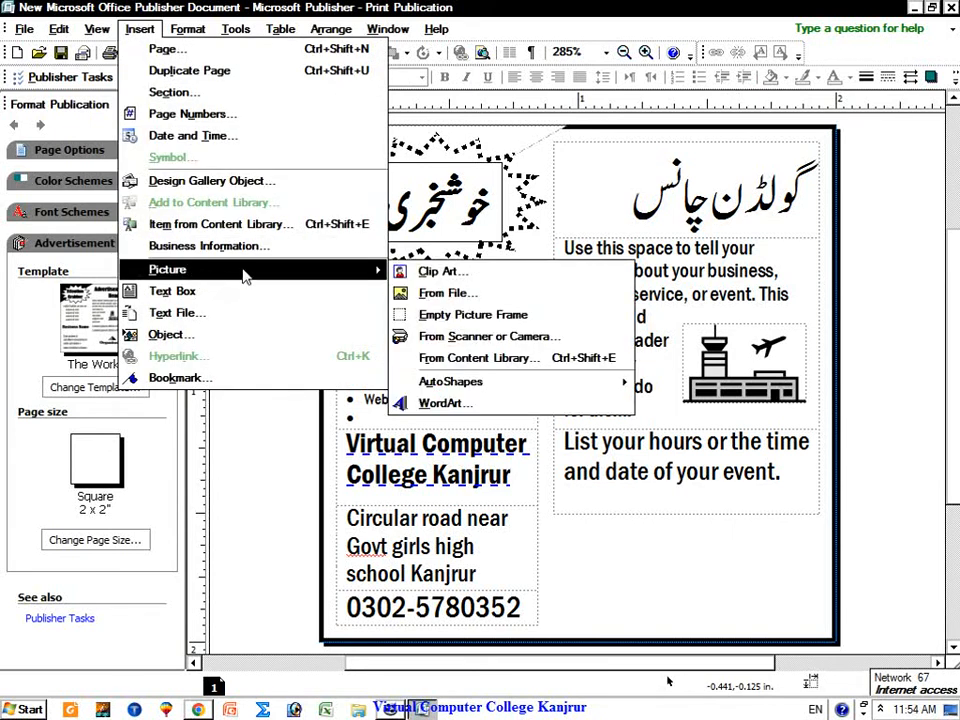
click(445, 295)
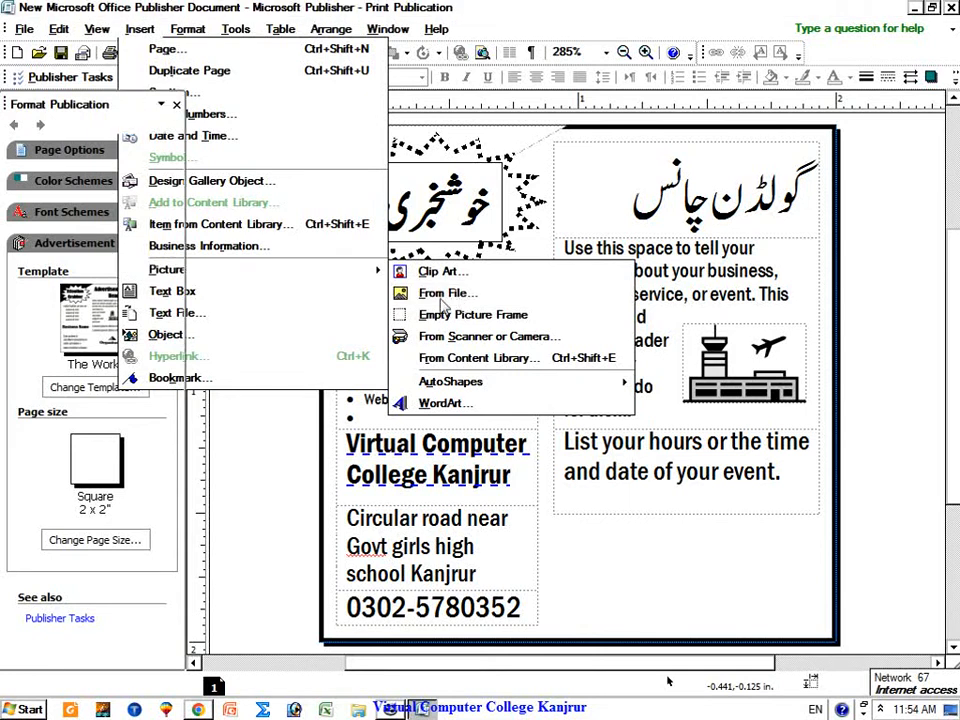
click(80, 176)
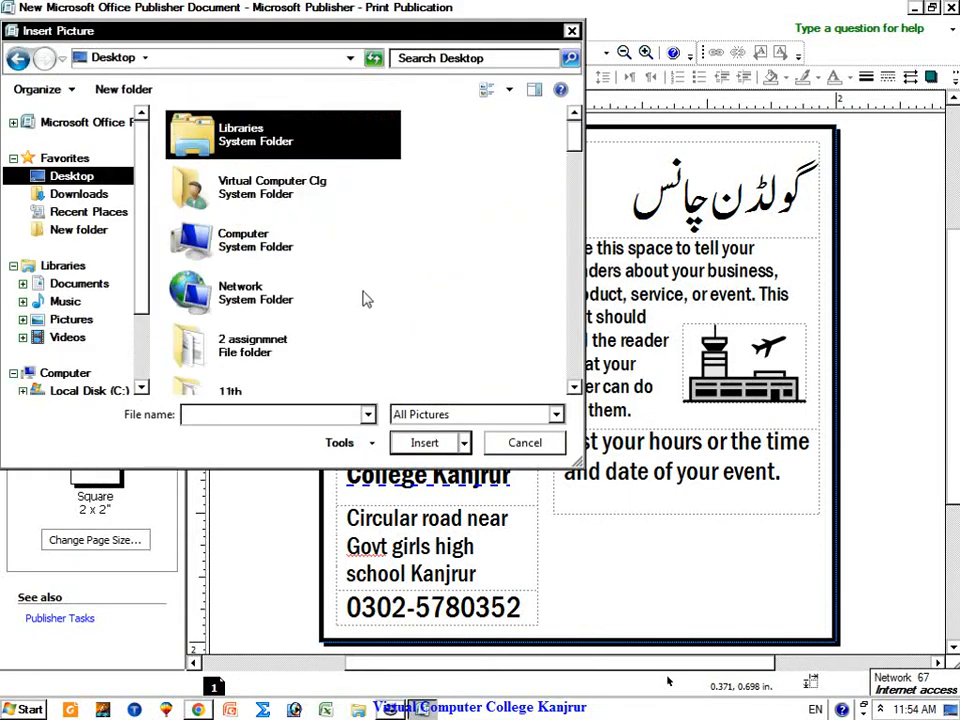
scroll(380, 300, down, 10)
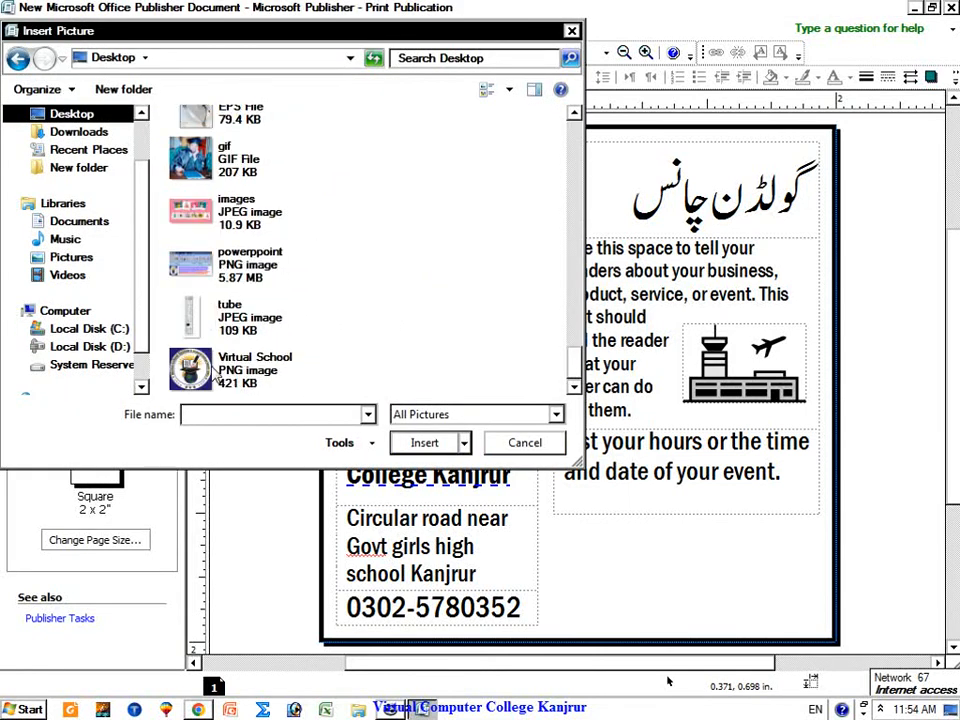
right_click(213, 373)
click(268, 260)
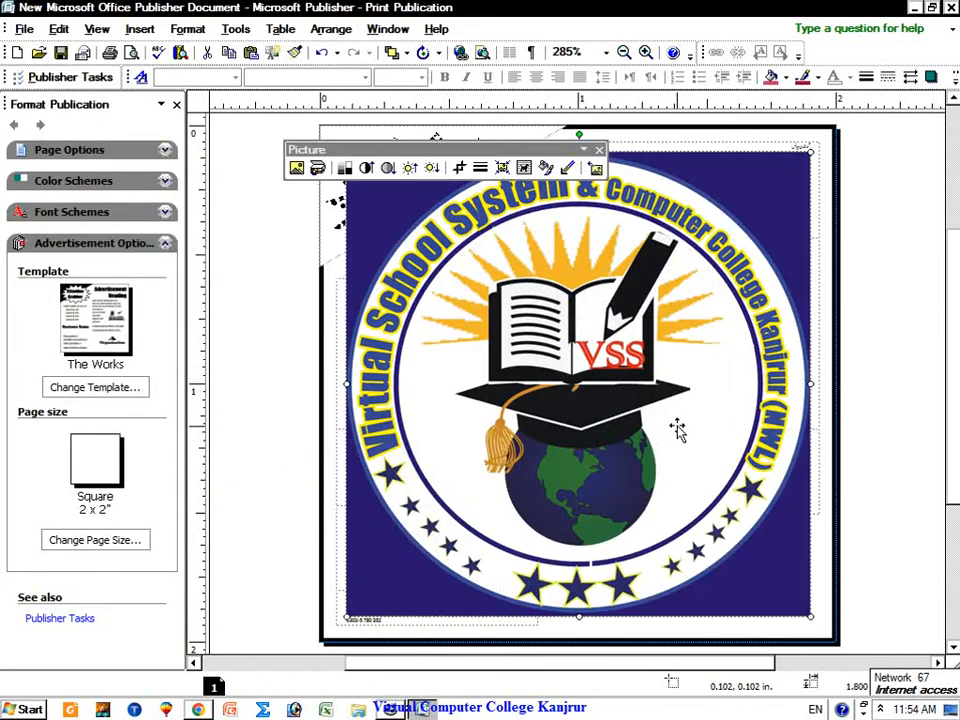
Step: Set Square text wrapping on the logo and shrink it into the bottom-right below the hours box
click(523, 167)
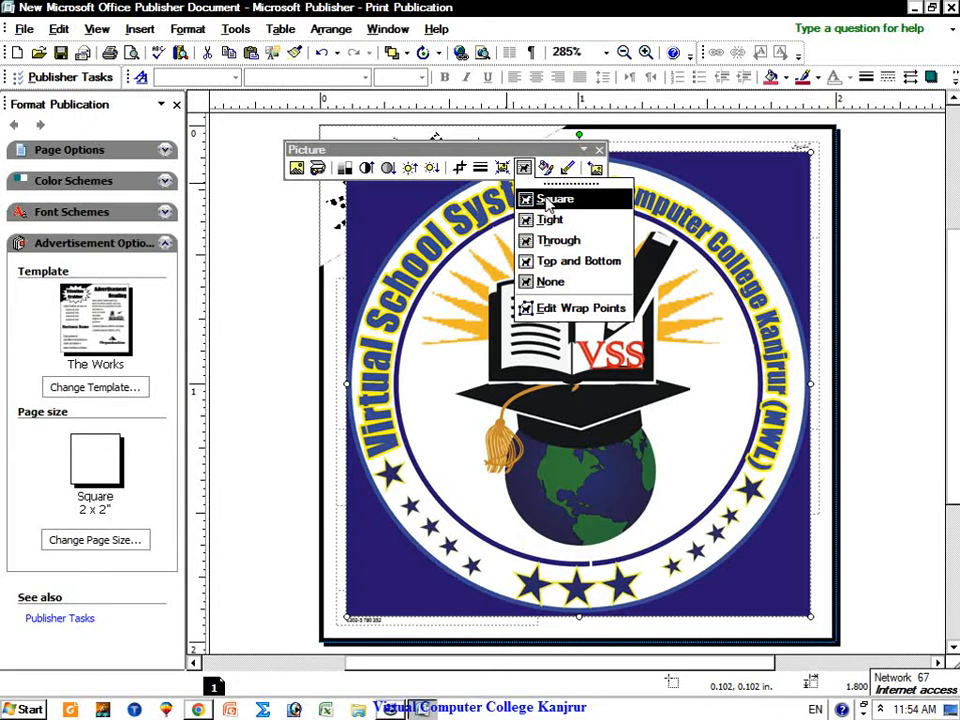
click(550, 202)
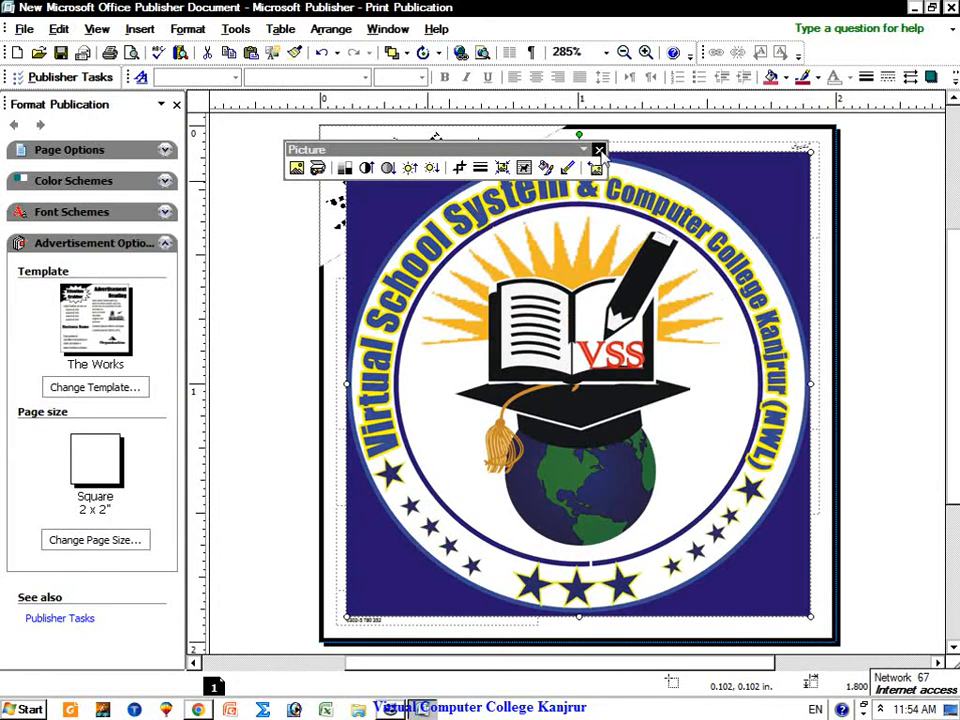
drag(577, 155, 314, 130)
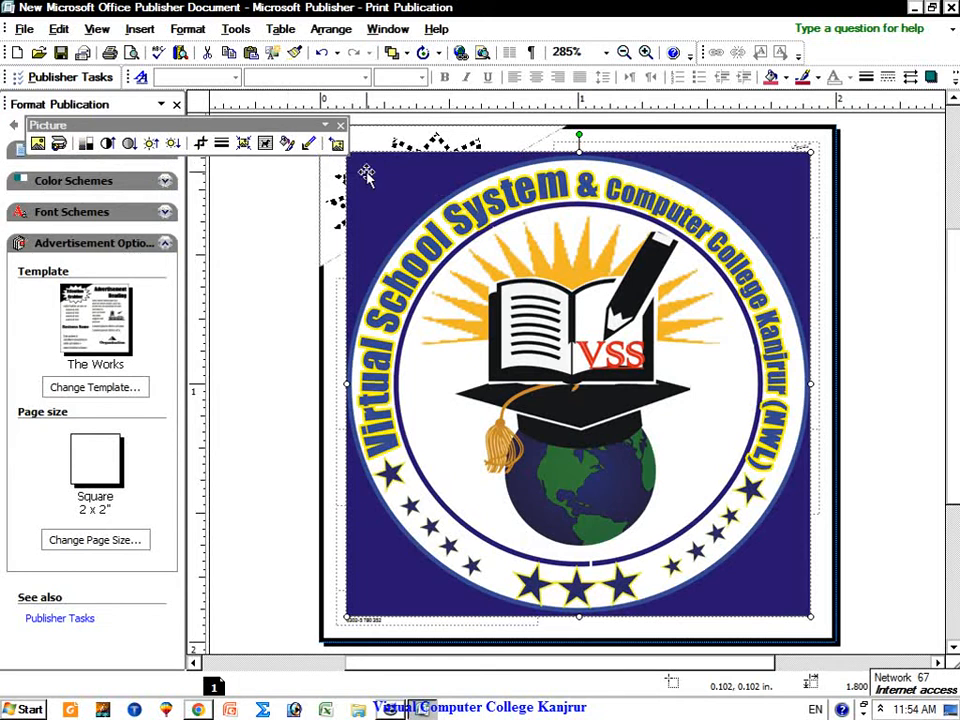
drag(366, 167, 414, 214)
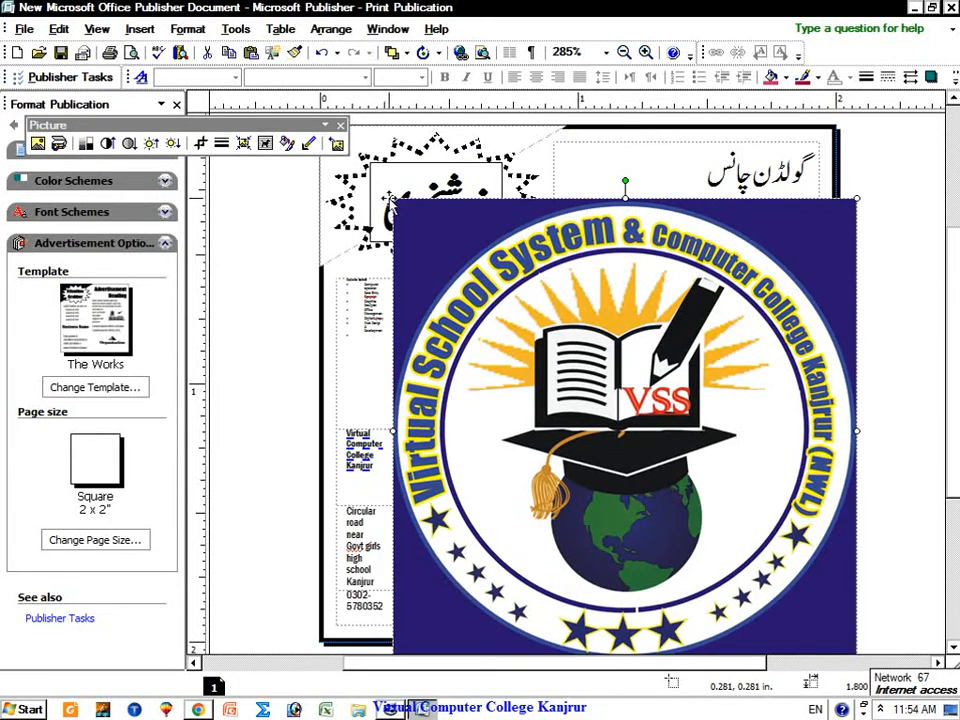
drag(394, 200, 716, 521)
drag(745, 565, 685, 576)
triple_click(767, 484)
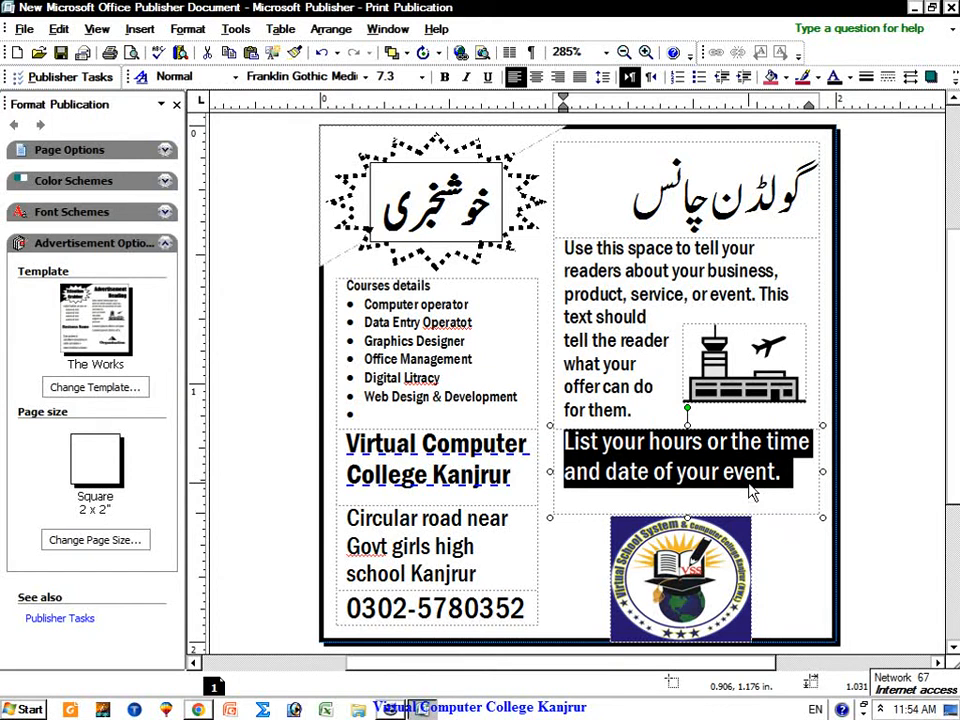
Step: Replace the hours placeholder with 'Last date 25 oct 2022'
text(Las)
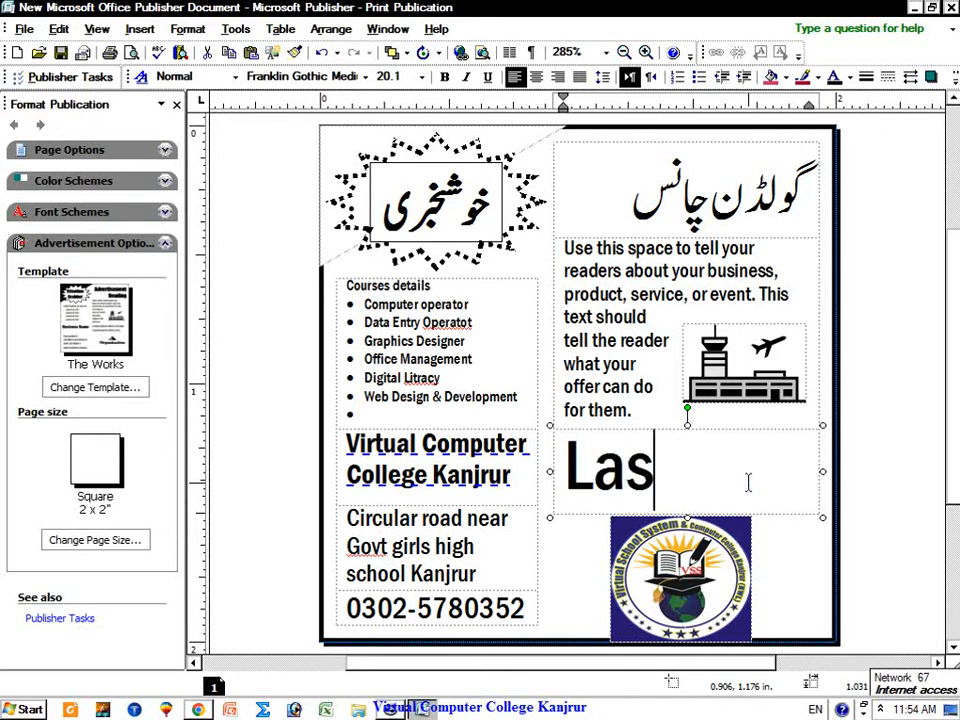
text(ta)
key(BackSpace)
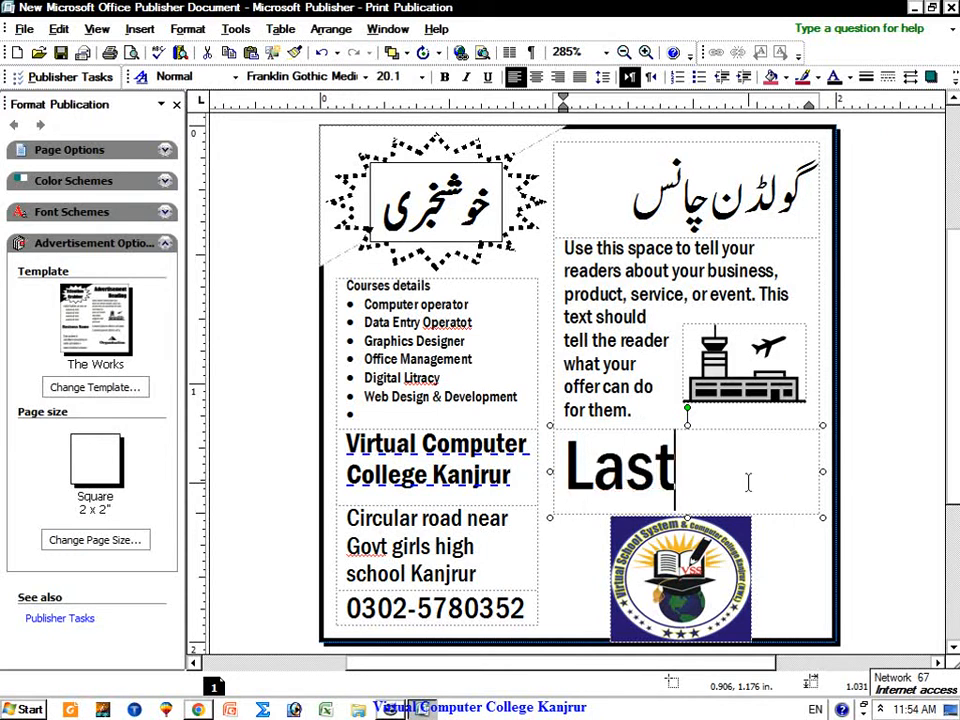
text(s)
key(BackSpace)
text(date)
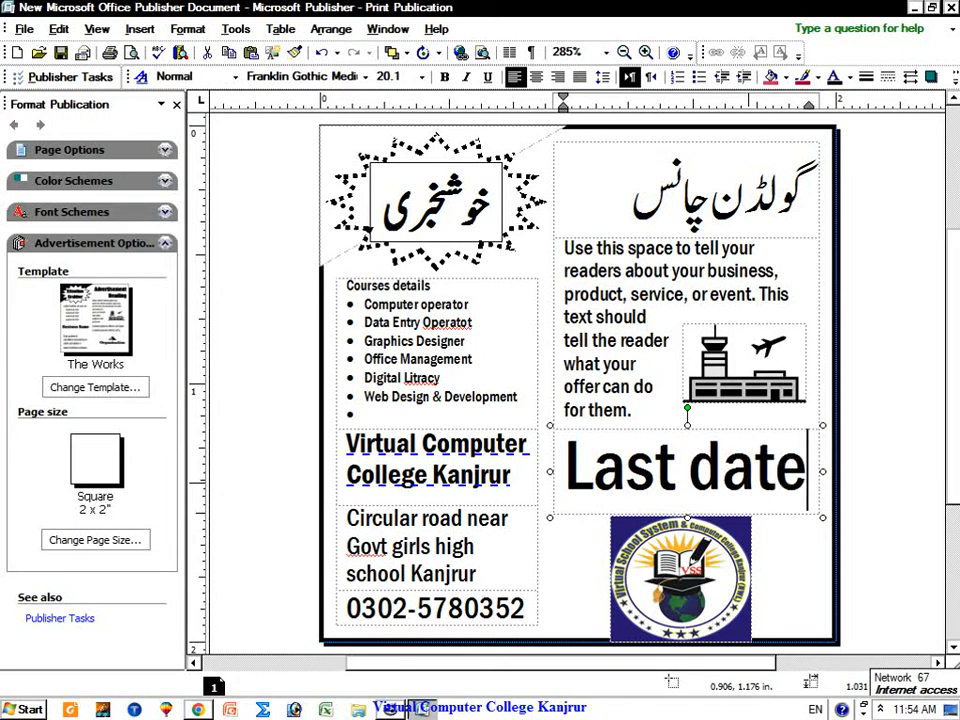
text( 25 o)
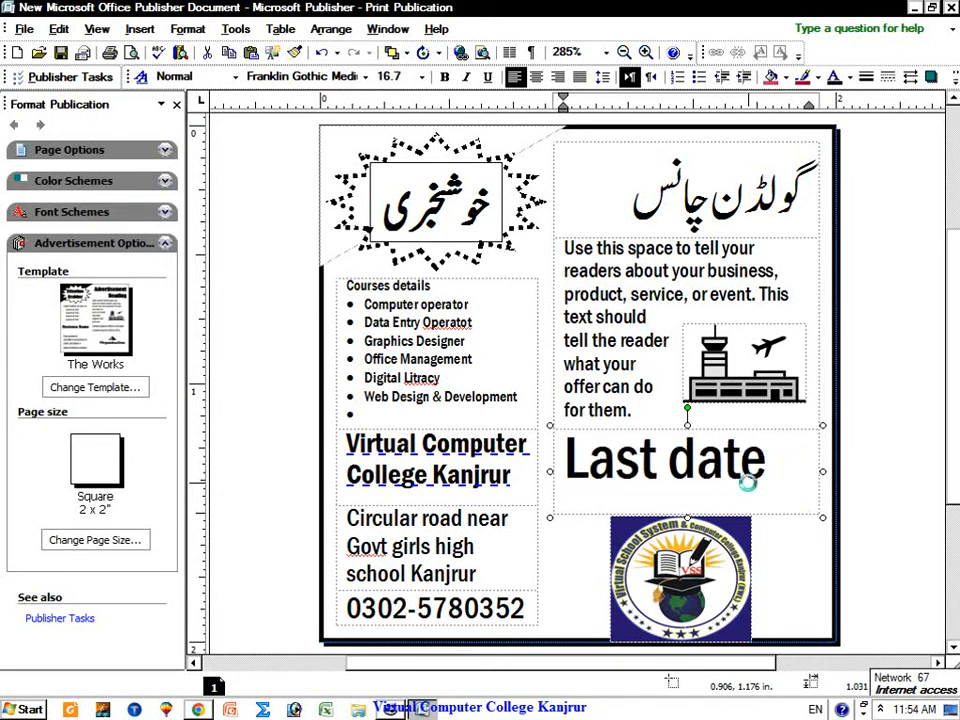
text(ct 2022)
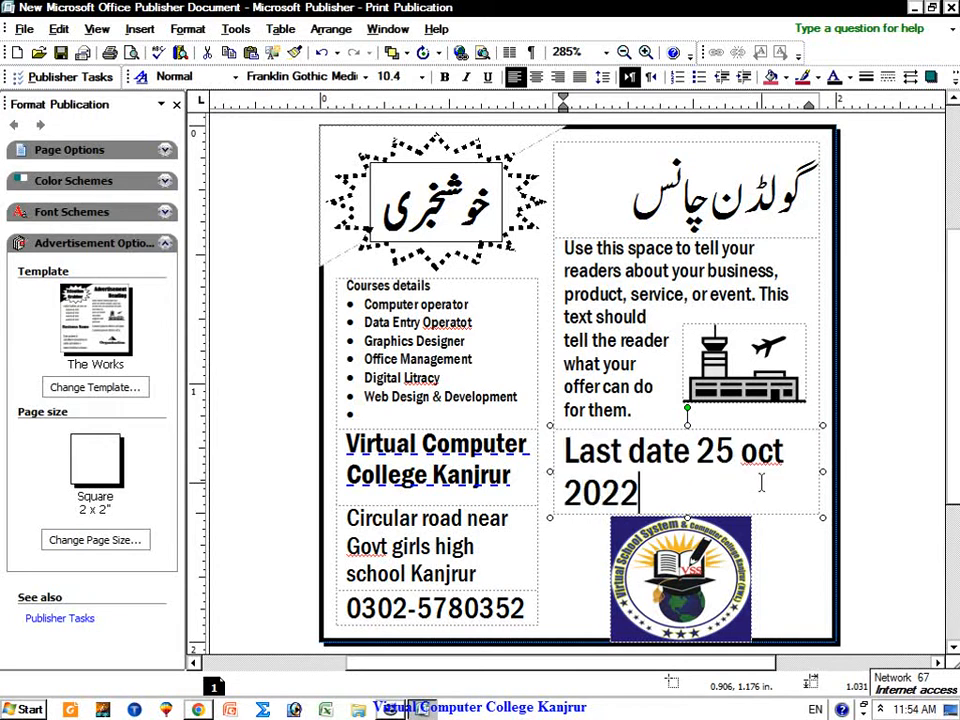
click(700, 396)
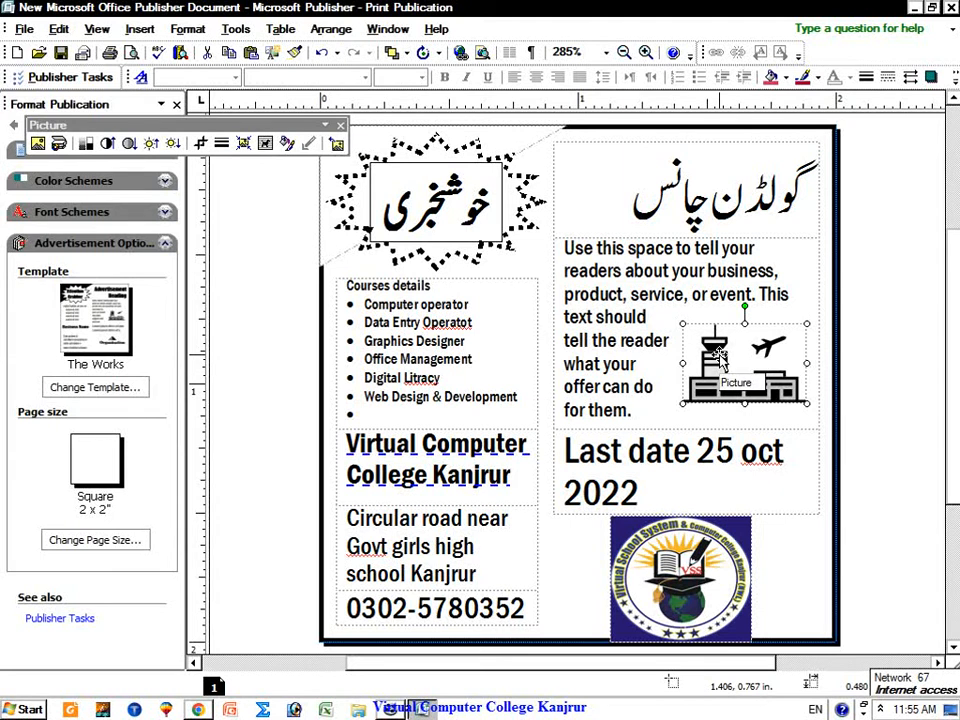
Step: Replace the placeholder paragraph with 'First time in the history of kanjrur we are working as iT education since 2016.'
click(603, 272)
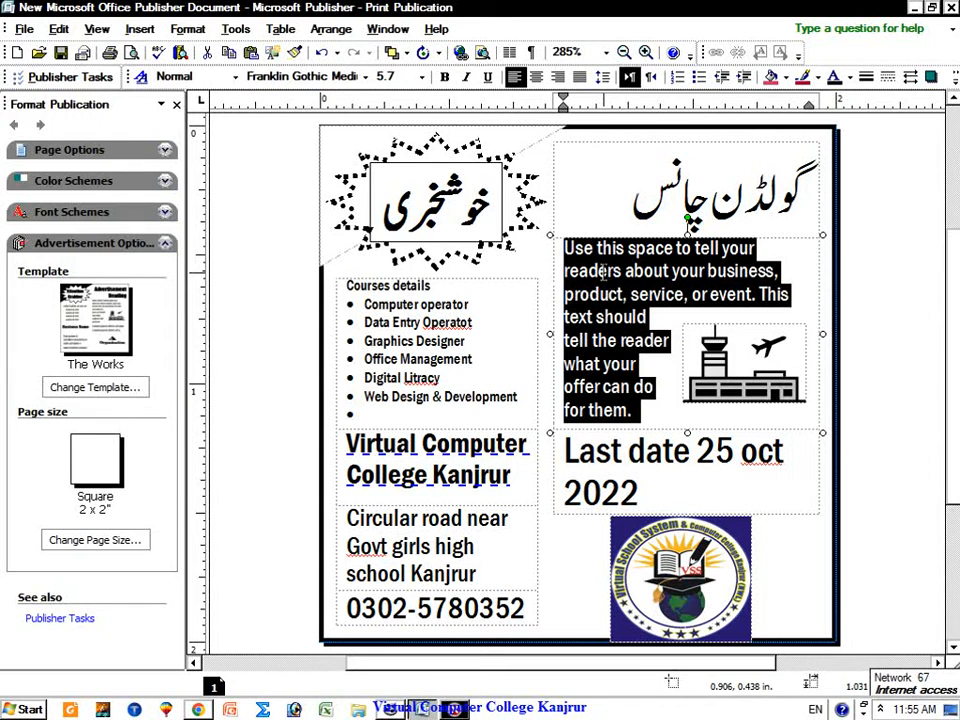
key(BackSpace)
text(In)
key(BackSpace)
key(BackSpace)
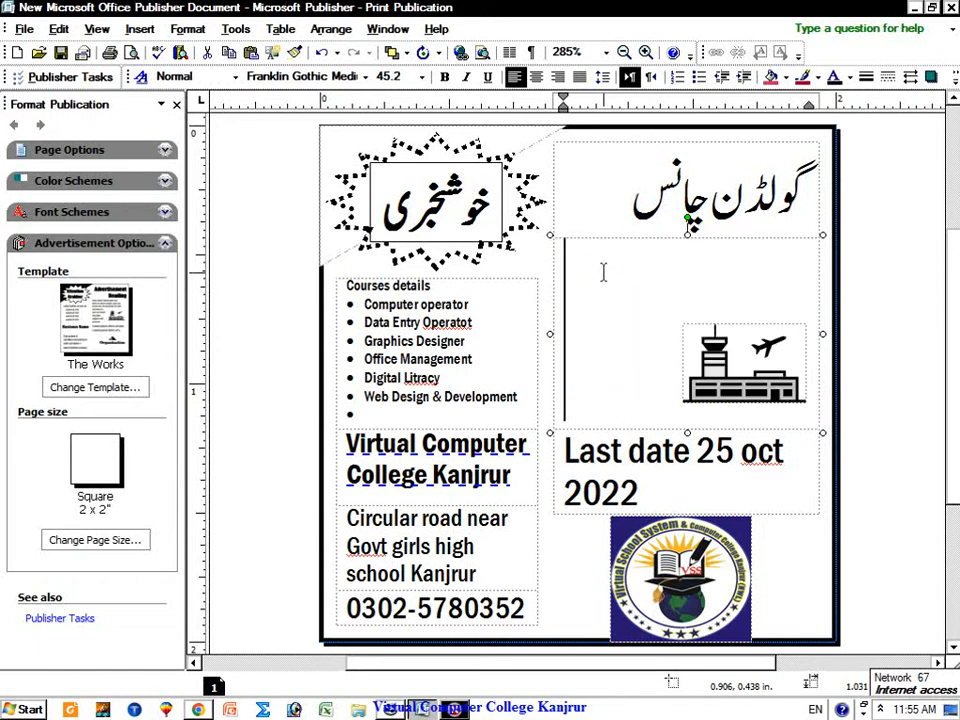
text(His-)
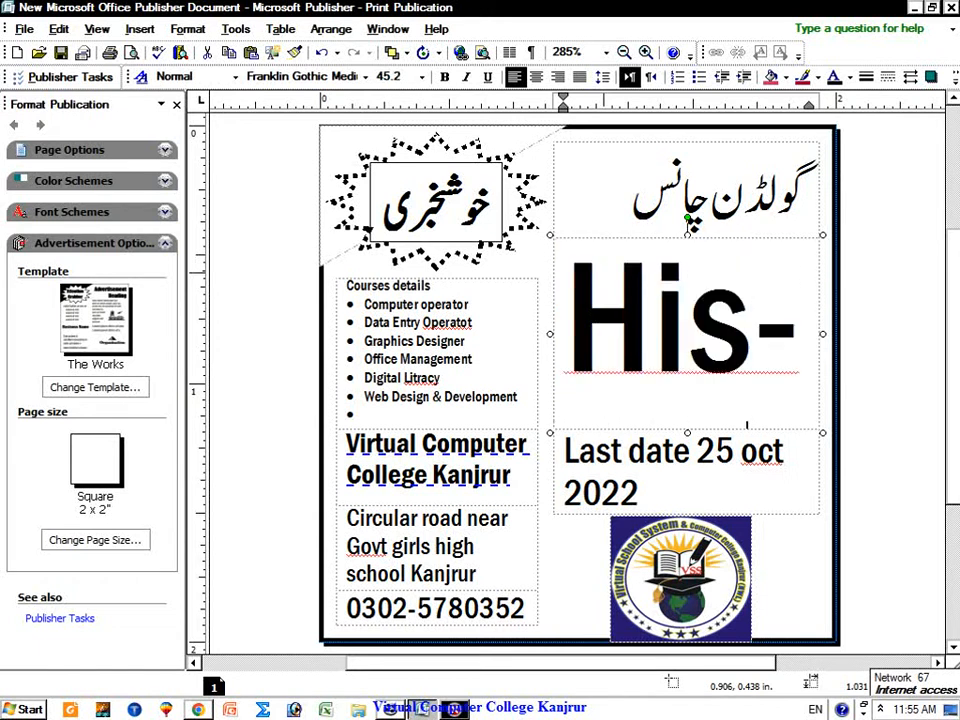
key(BackSpace)
text(tr)
key(BackSpace)
key(BackSpace)
key(BackSpace)
key(BackSpace)
key(BackSpace)
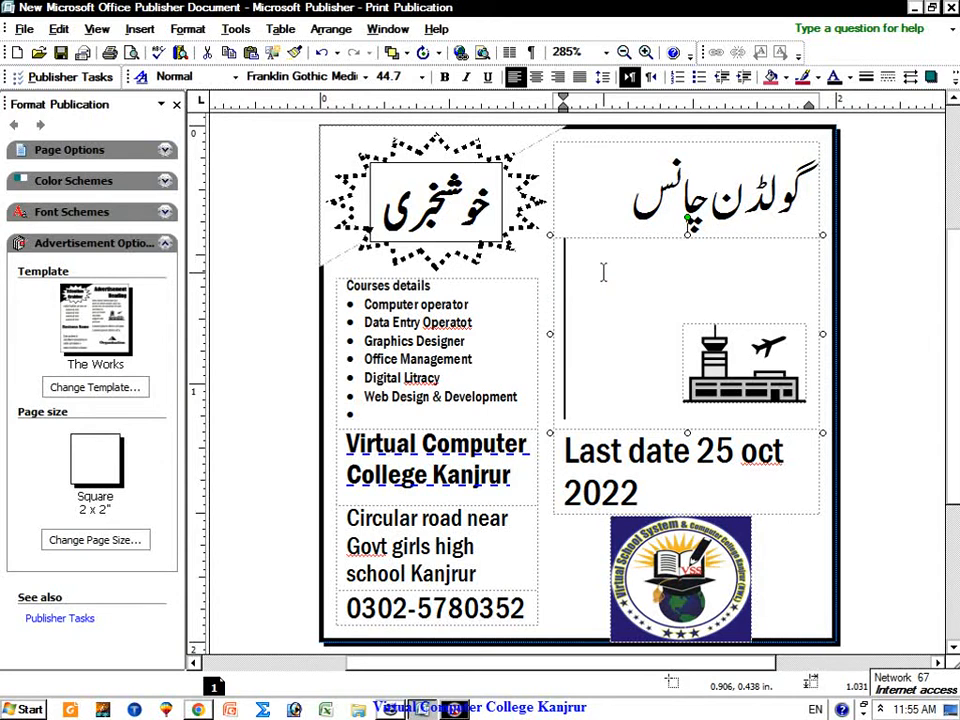
text(F)
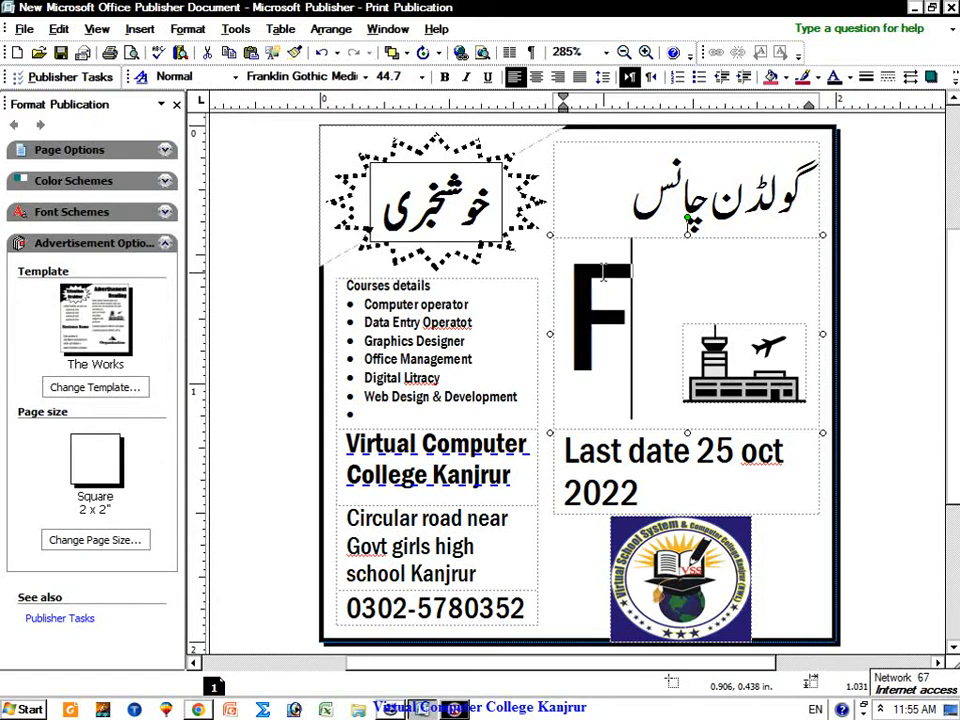
text(irst time in y)
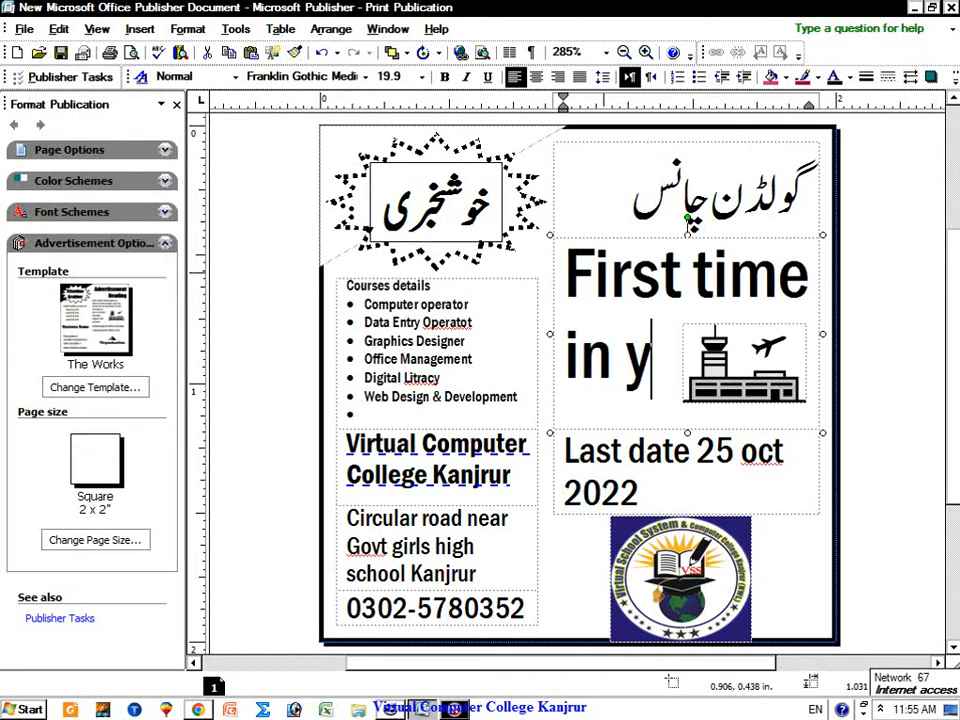
key(BackSpace)
text(the history)
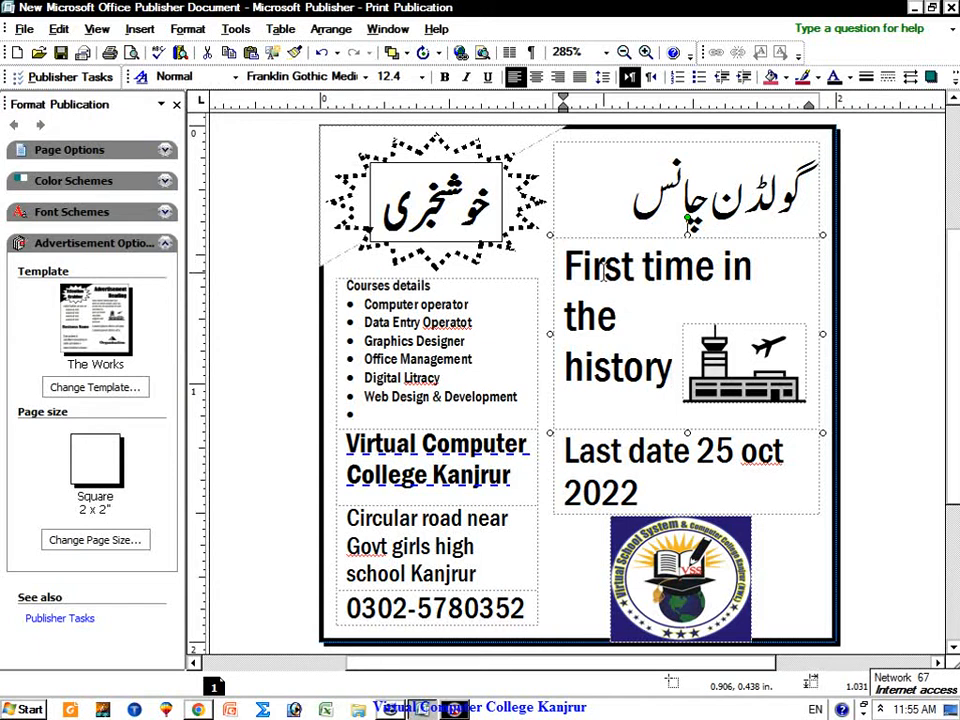
text(of kanjrur)
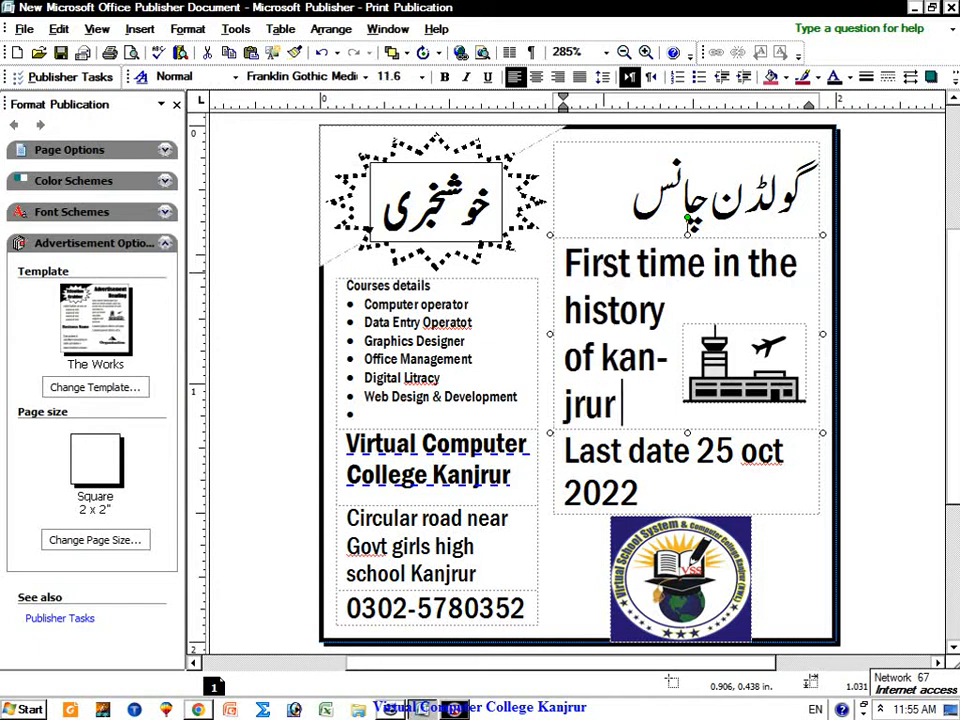
text( ew)
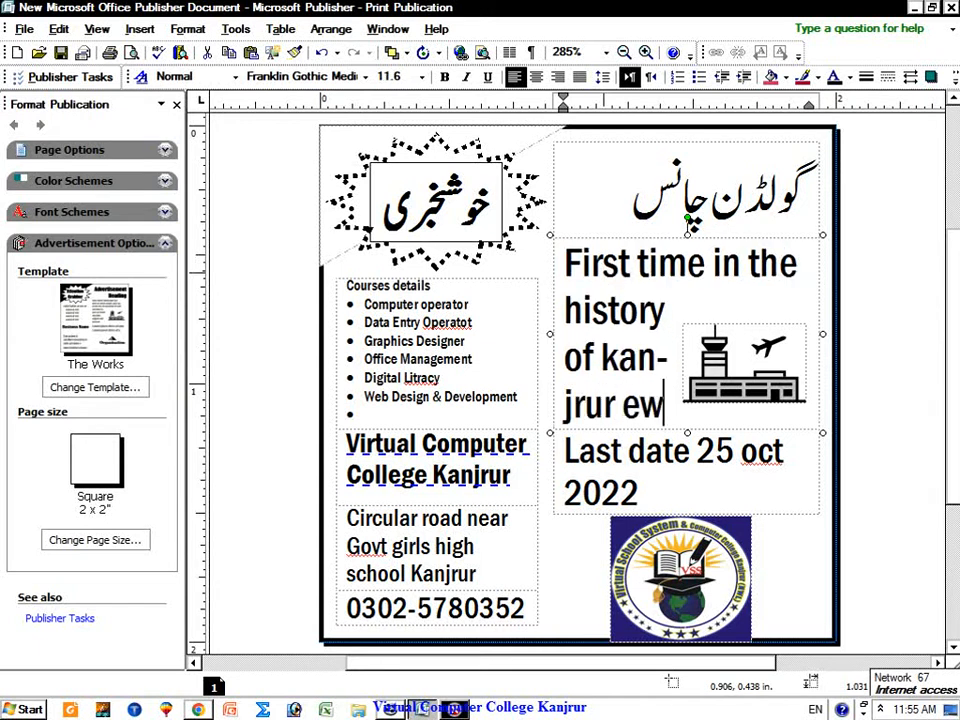
key(BackSpace)
key(BackSpace)
key(BackSpace)
text(we)
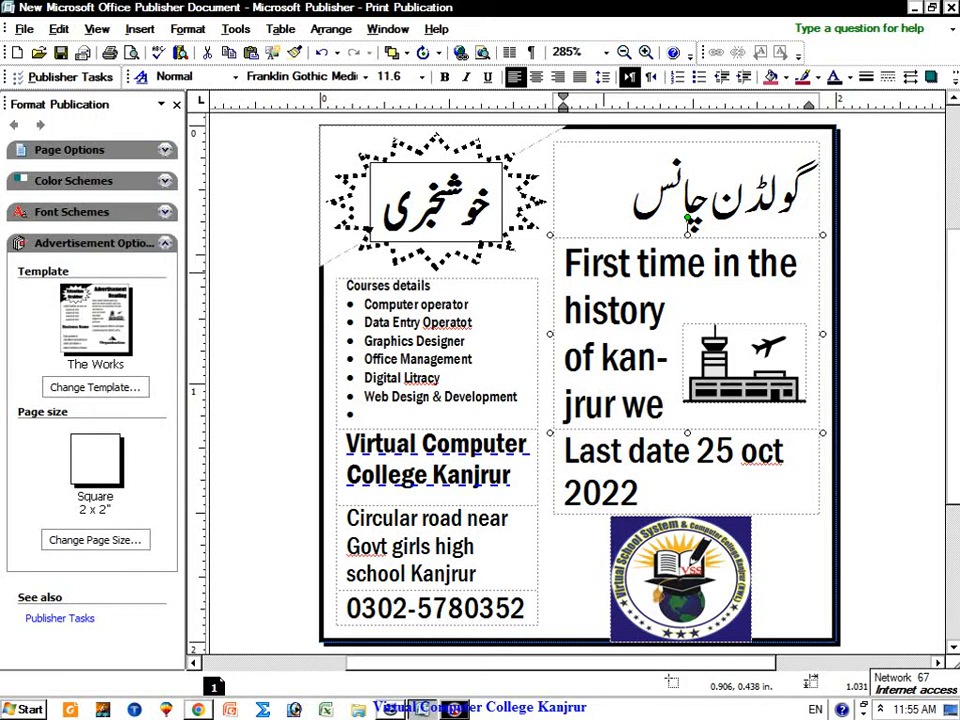
text( are)
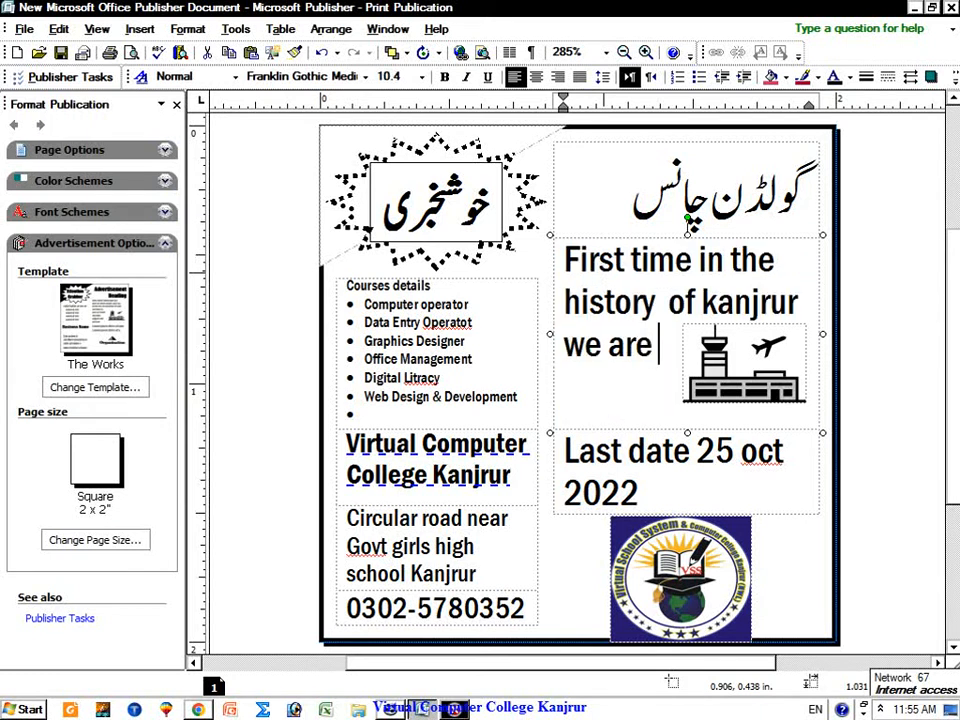
text( working)
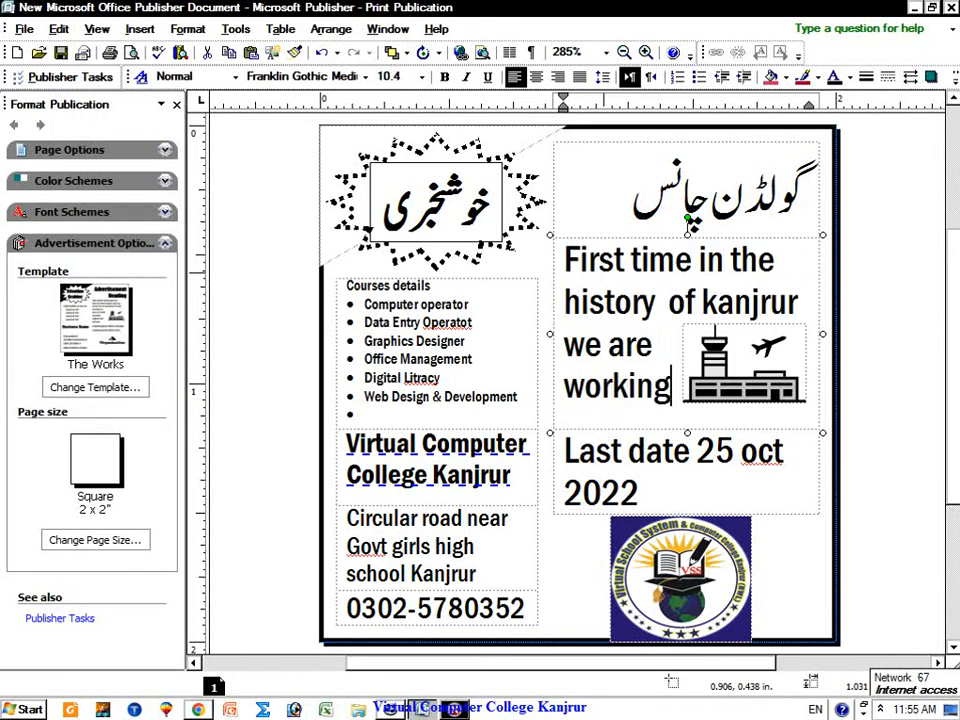
text( as)
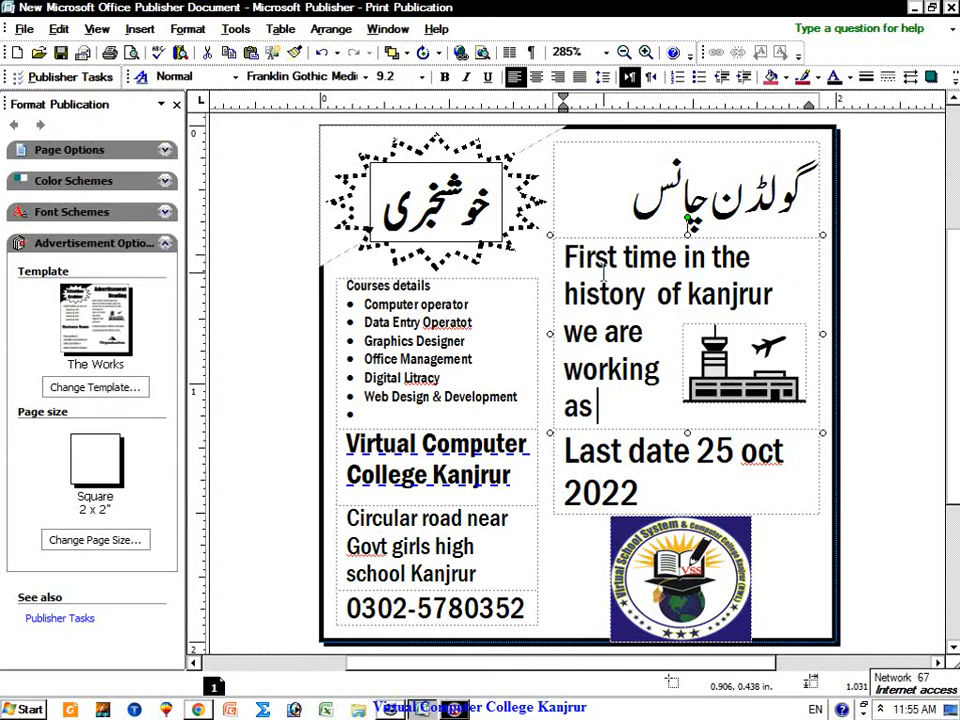
text( iT ed)
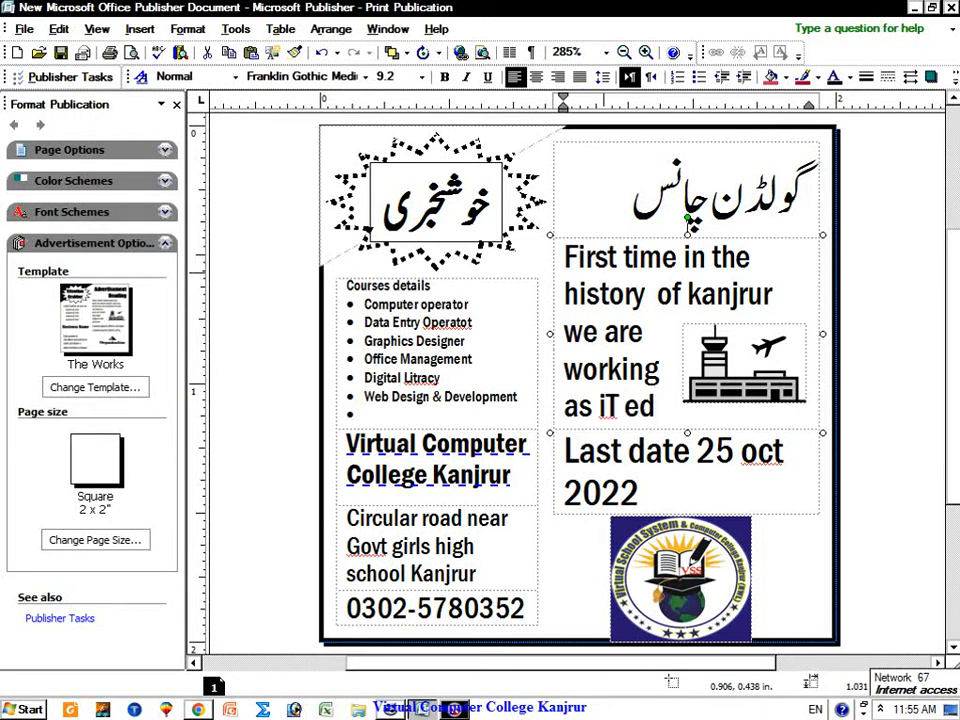
text(ucati)
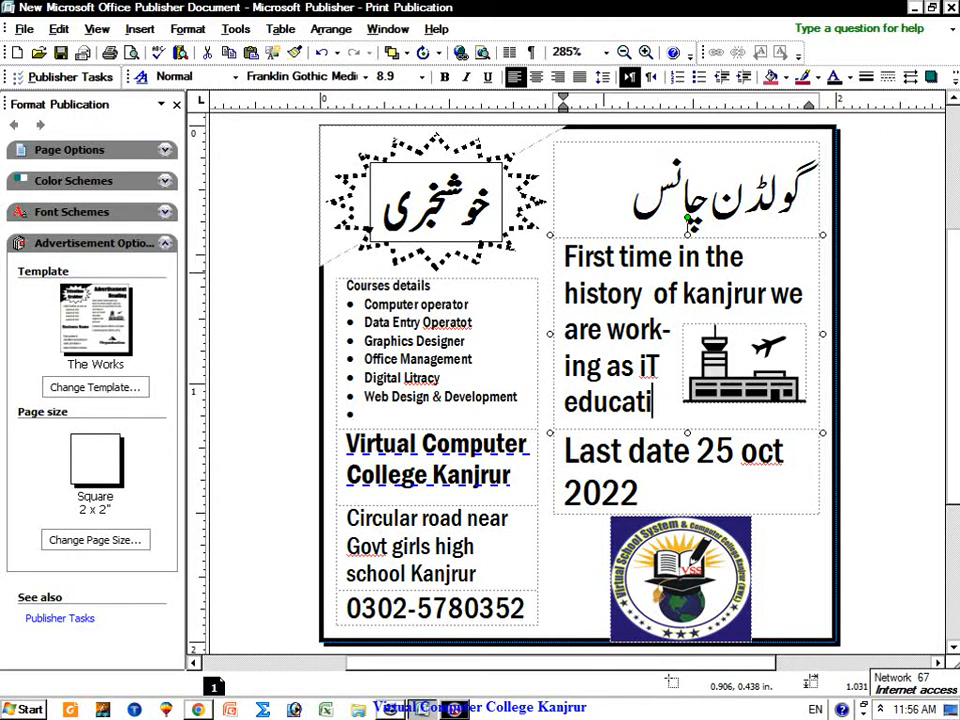
text(o)
text(ci)
key(BackSpace)
key(BackSpace)
text(ince)
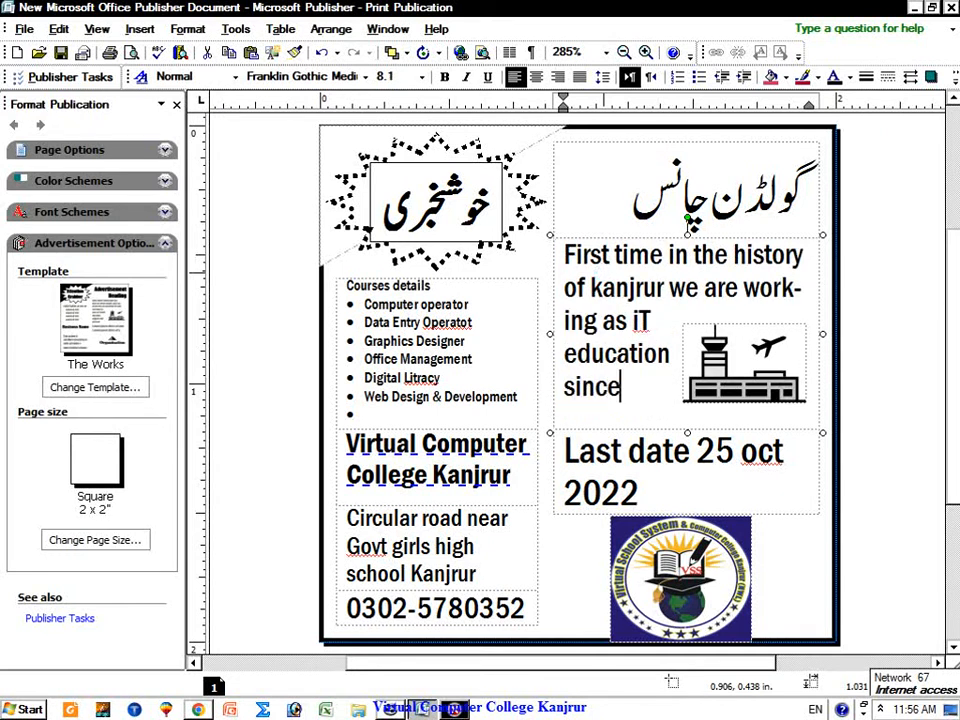
text( 2016)
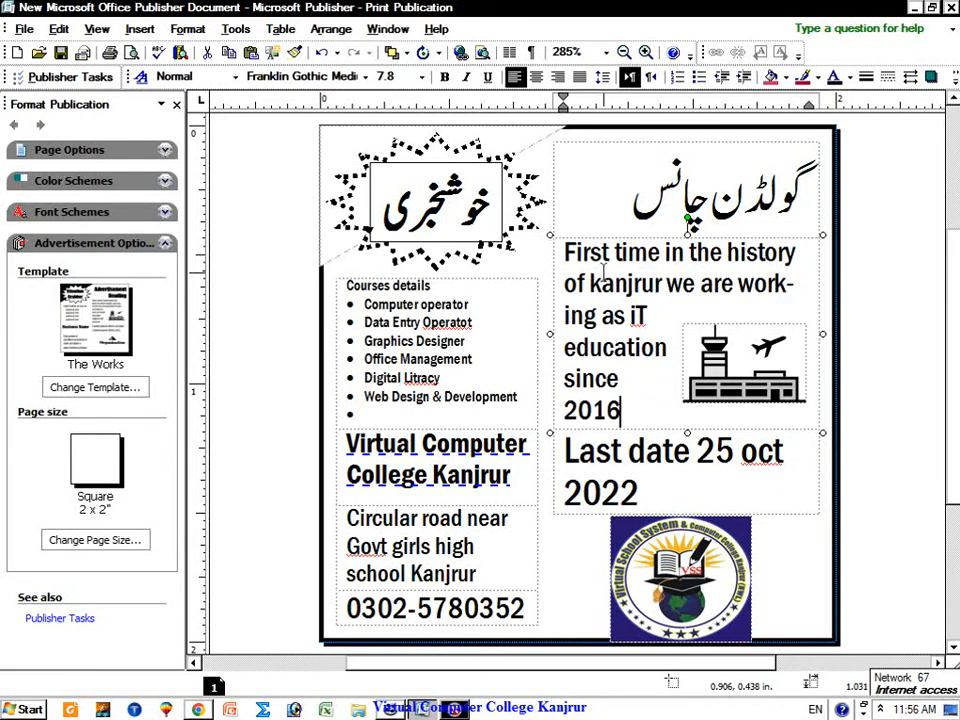
text(. we)
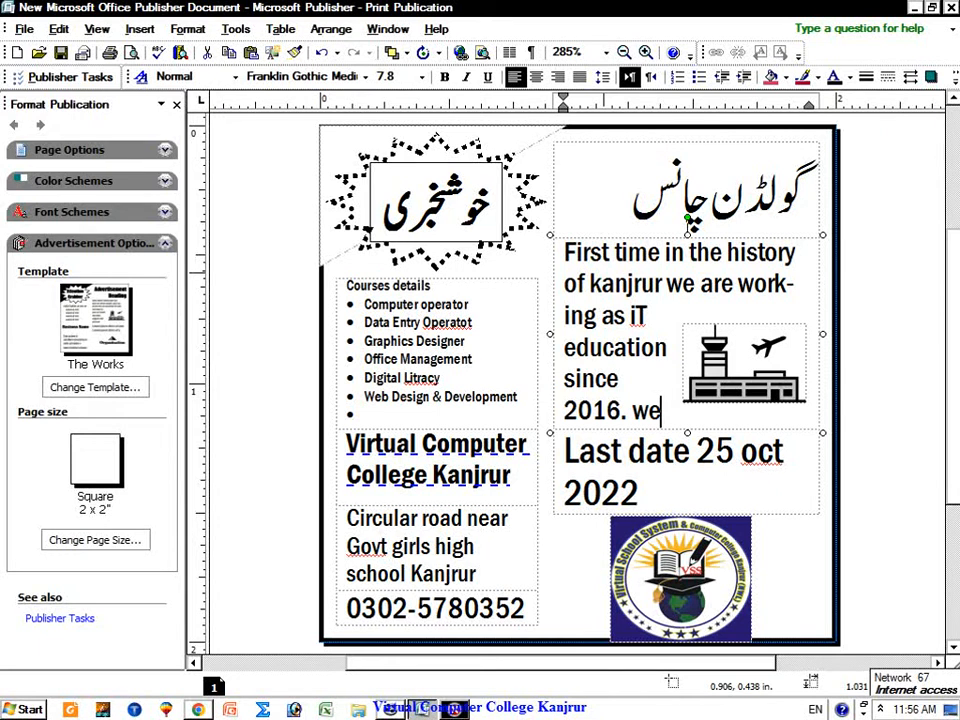
key(BackSpace)
key(BackSpace)
Step: Continue the paragraph with 'Thousands of students have complted their degree/diploma requirement'
text(Thousan)
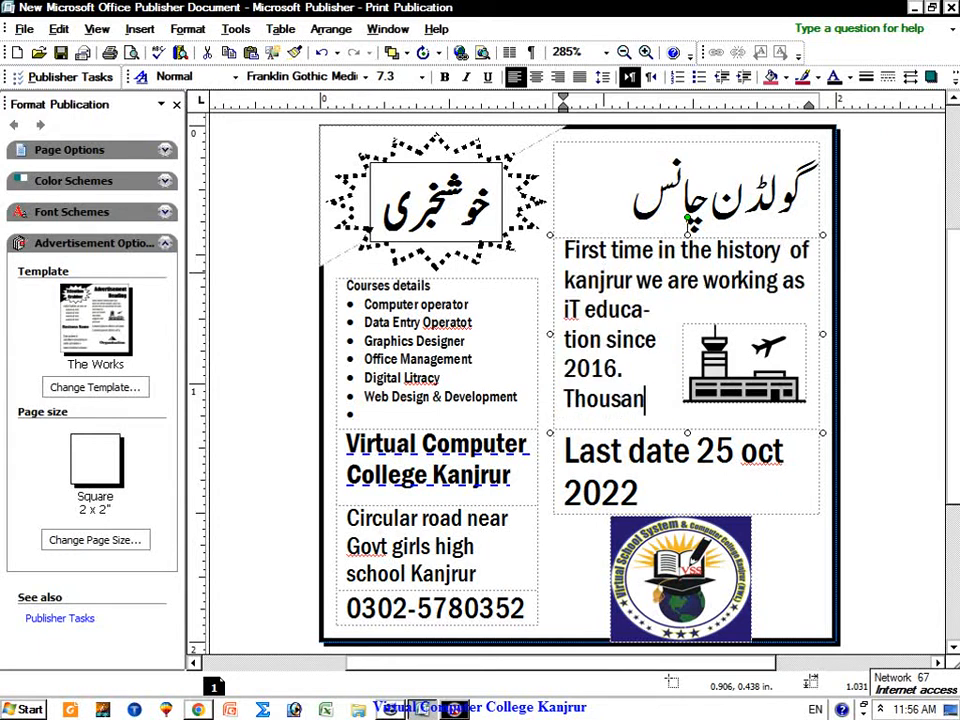
text(ds o)
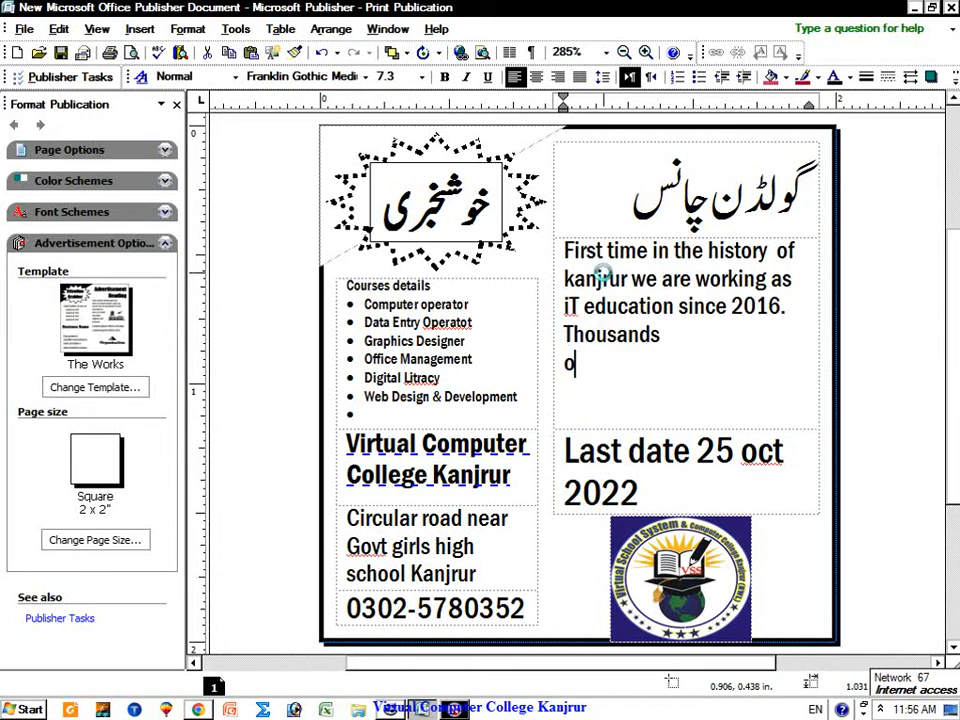
text(f stude)
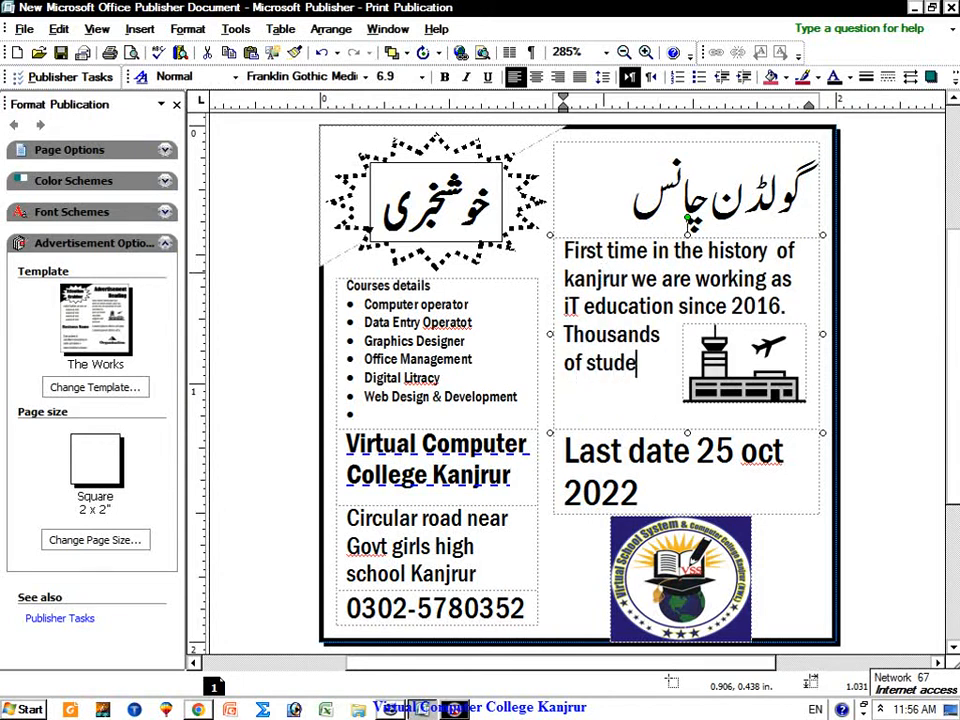
text(nts have complted the)
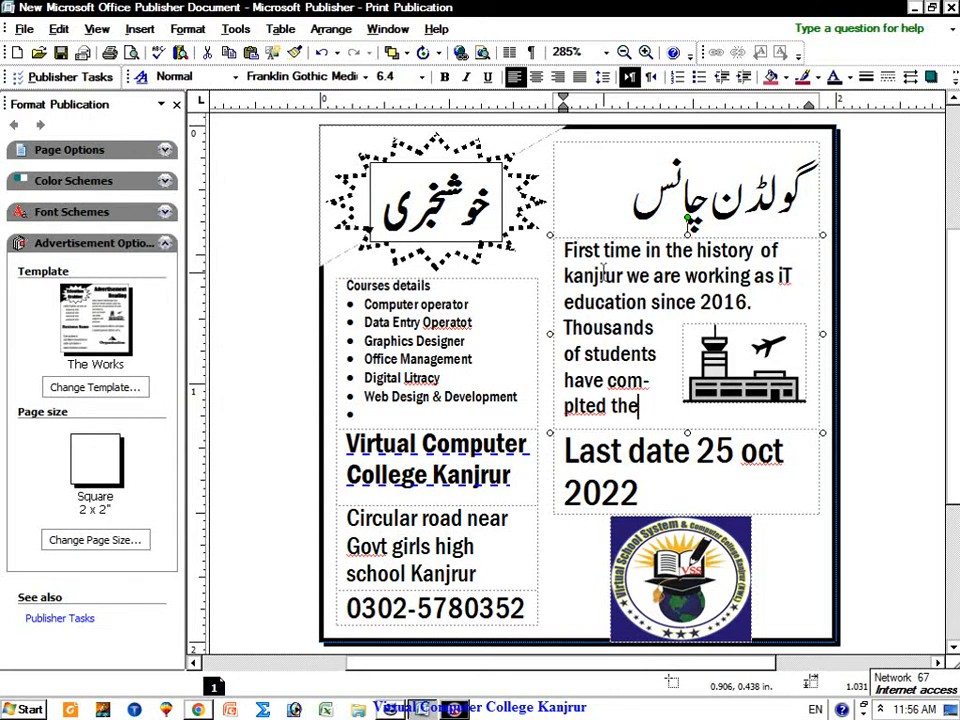
text(ir deg)
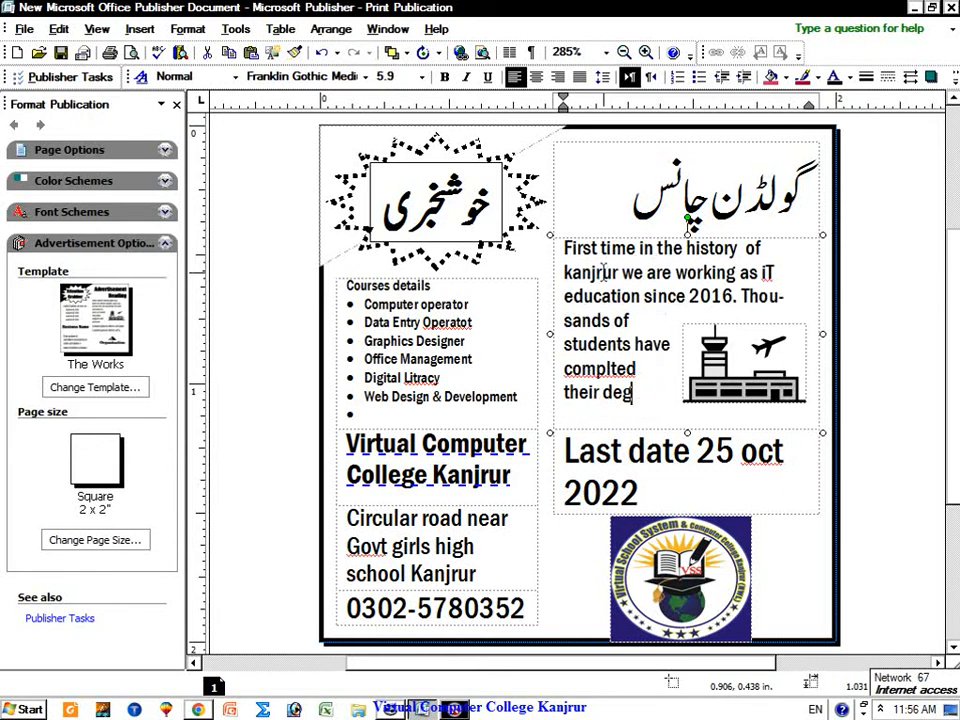
text(ree/diploma)
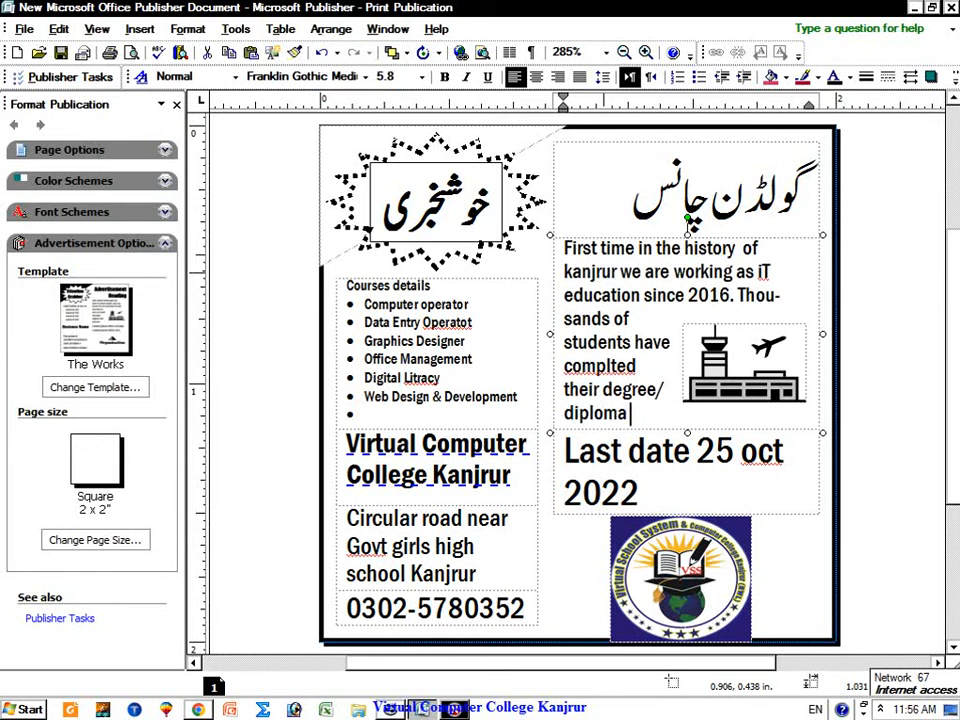
text( requirem)
key(BackSpace)
text(ement a)
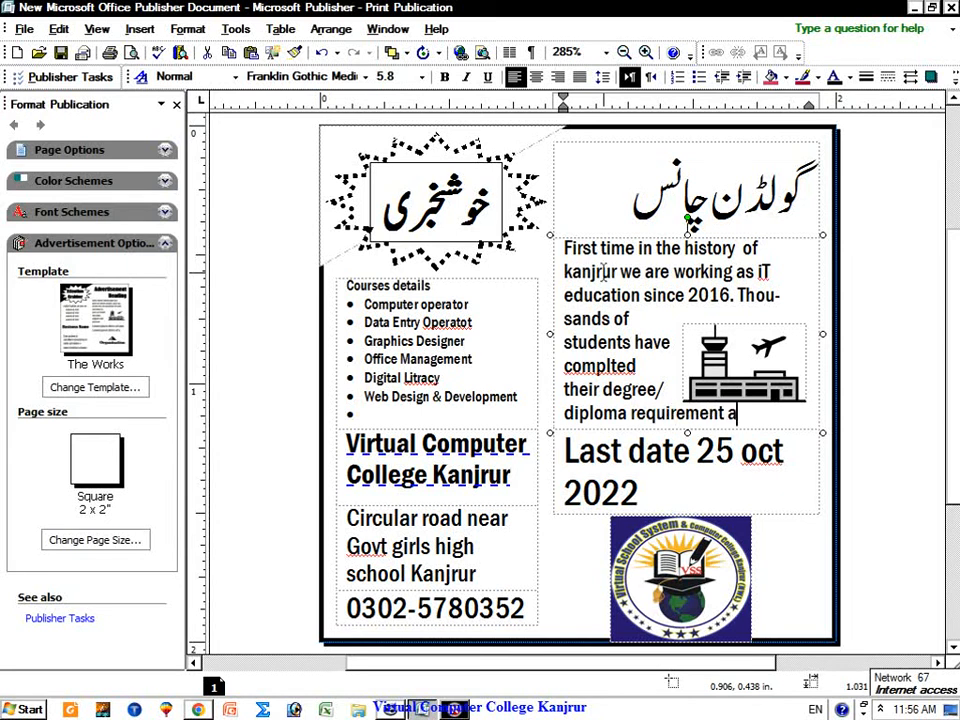
text( with)
key(BackSpace)
key(BackSpace)
key(BackSpace)
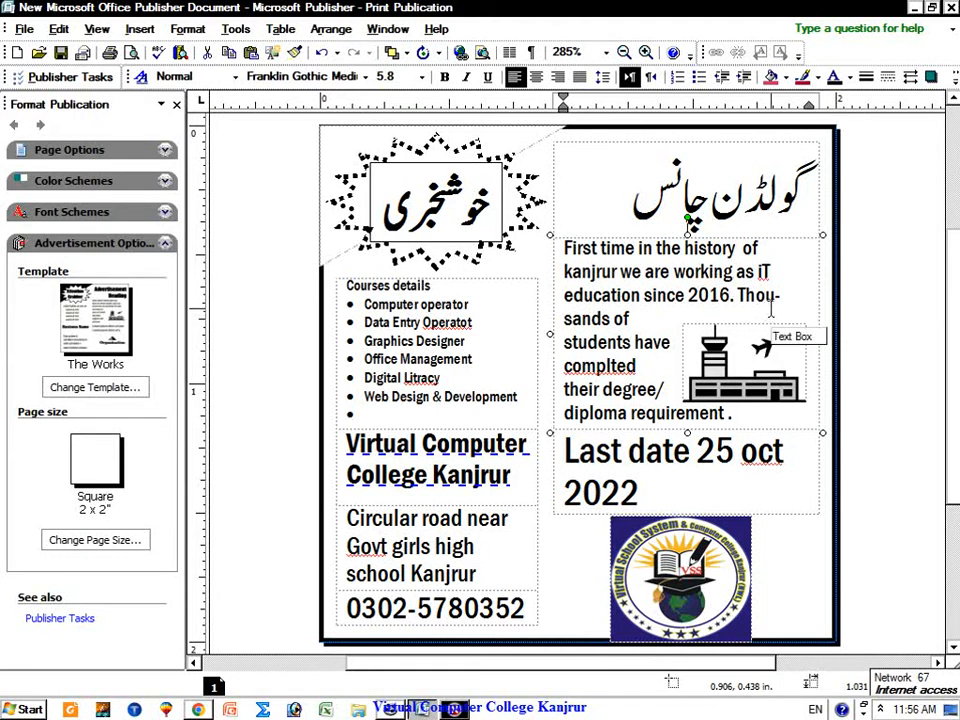
Step: Correct 'complted' to 'completed' from the spelling suggestions and delete the word 'requirement'
right_click(620, 366)
click(640, 376)
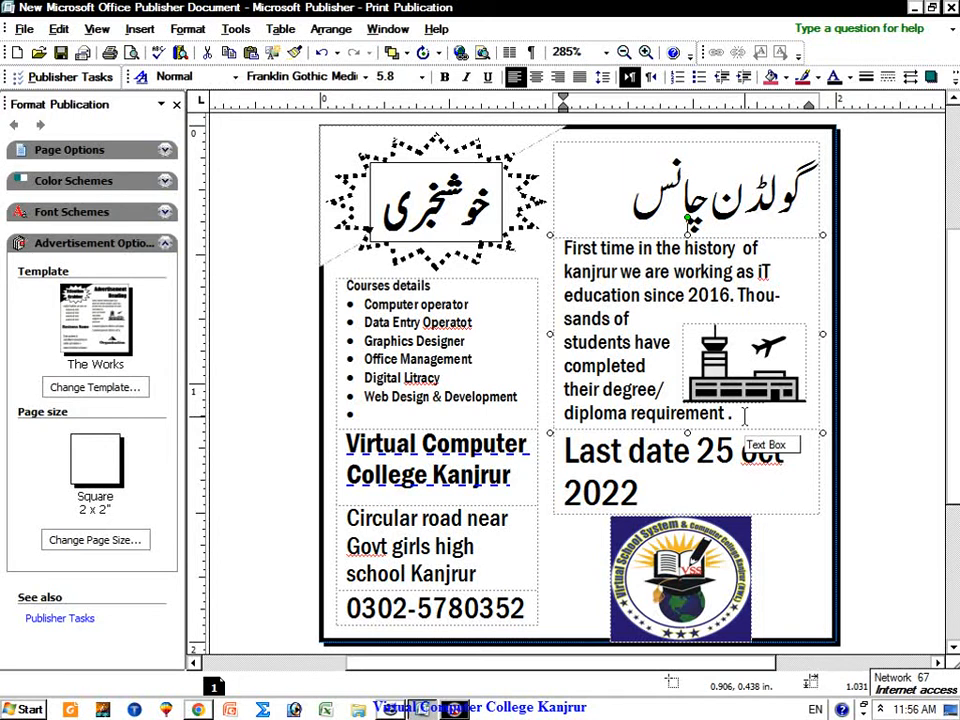
drag(744, 416, 628, 414)
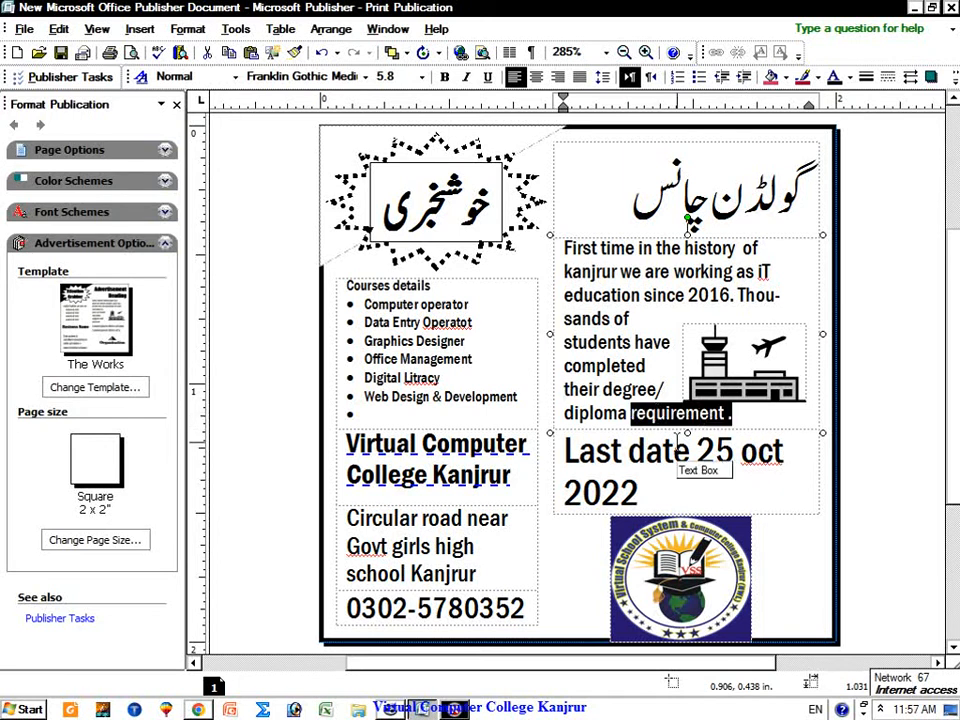
key(Delete)
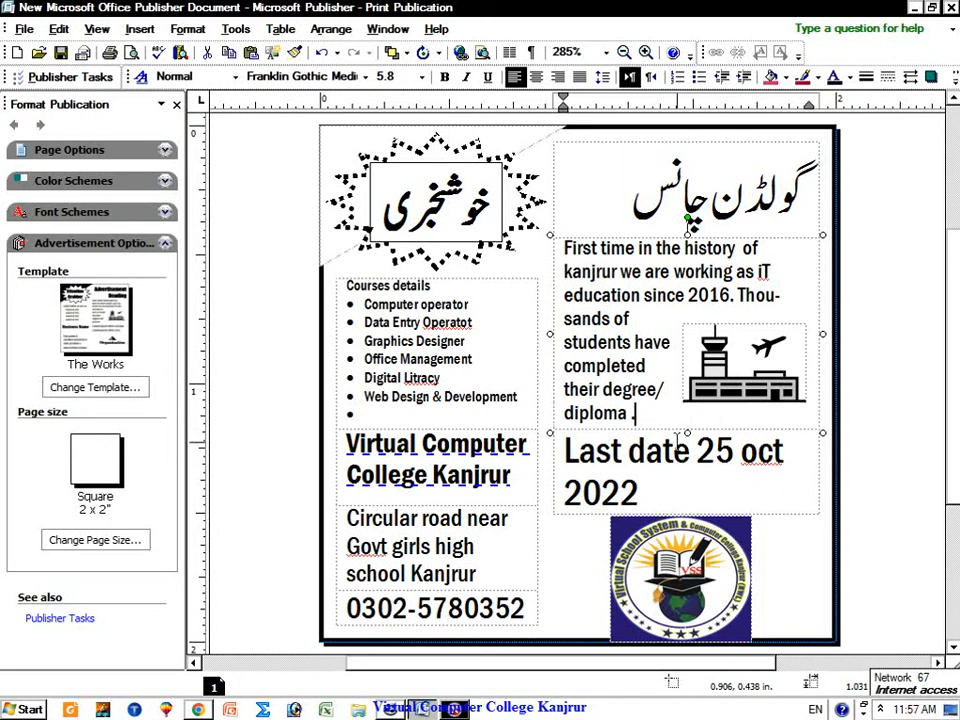
click(742, 394)
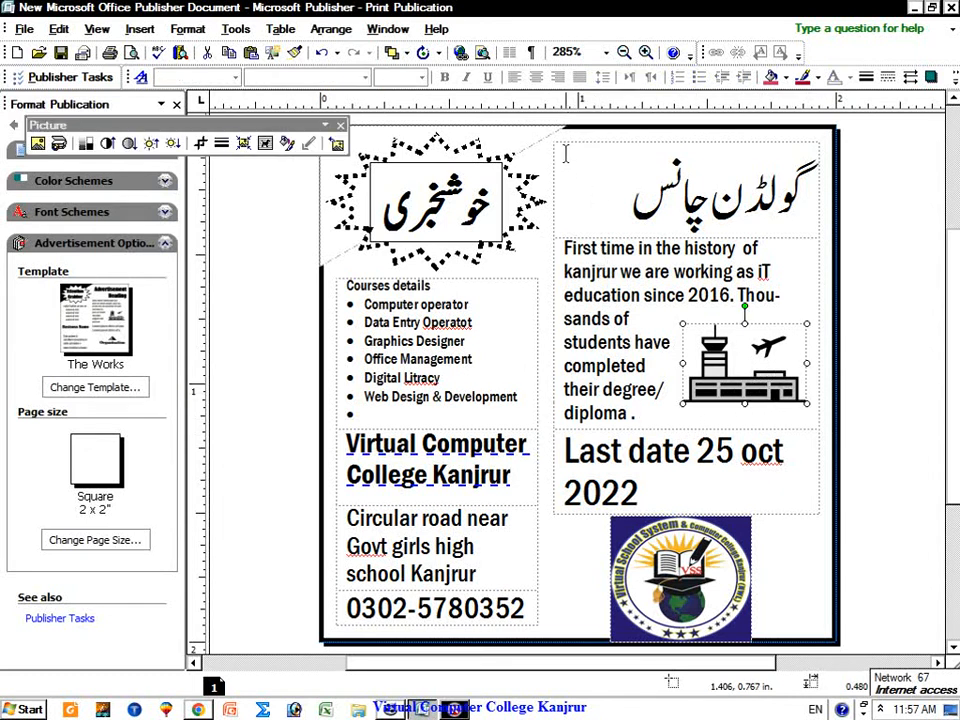
click(321, 305)
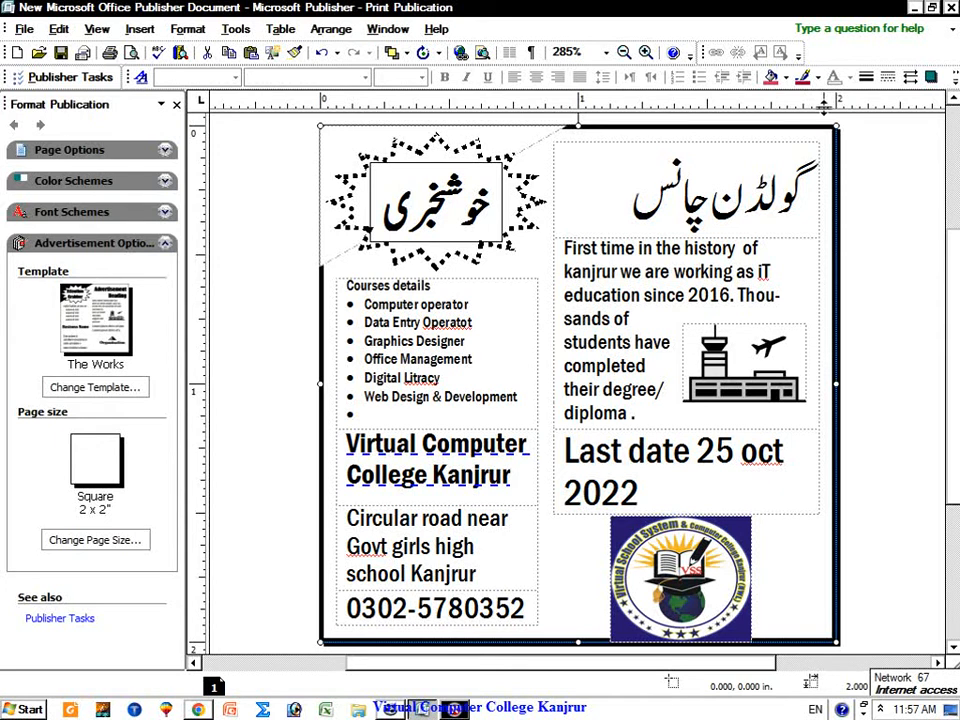
click(730, 150)
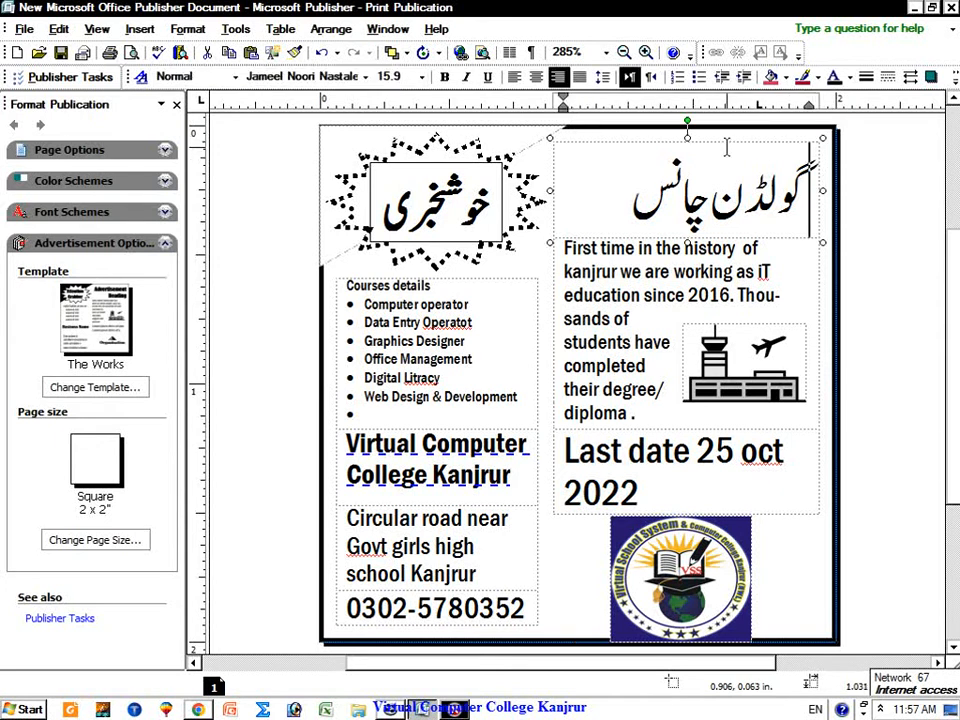
click(640, 248)
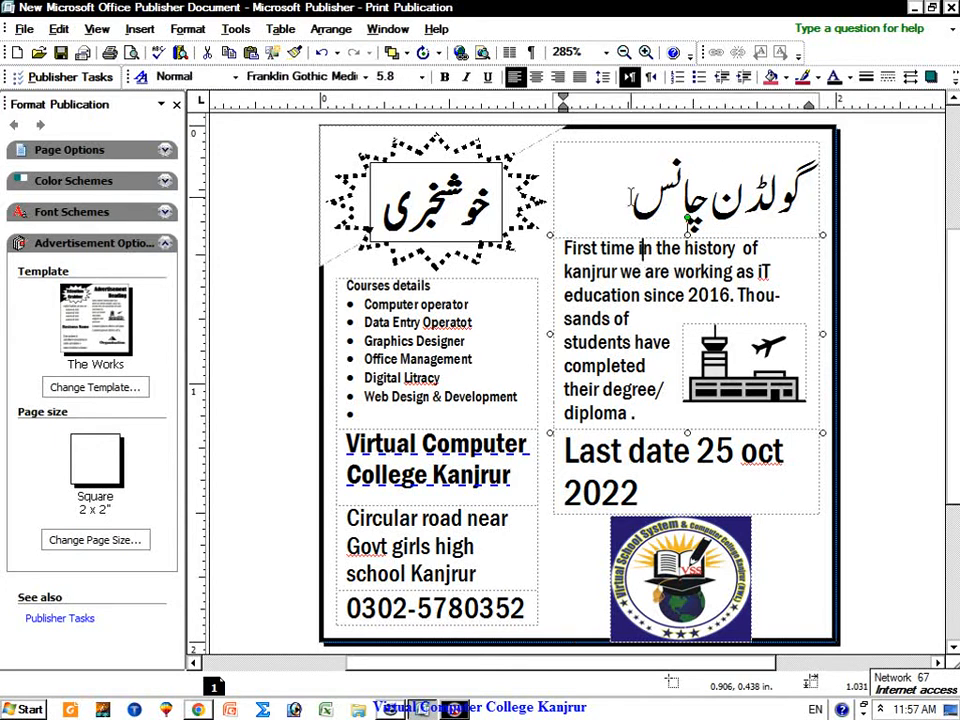
click(688, 141)
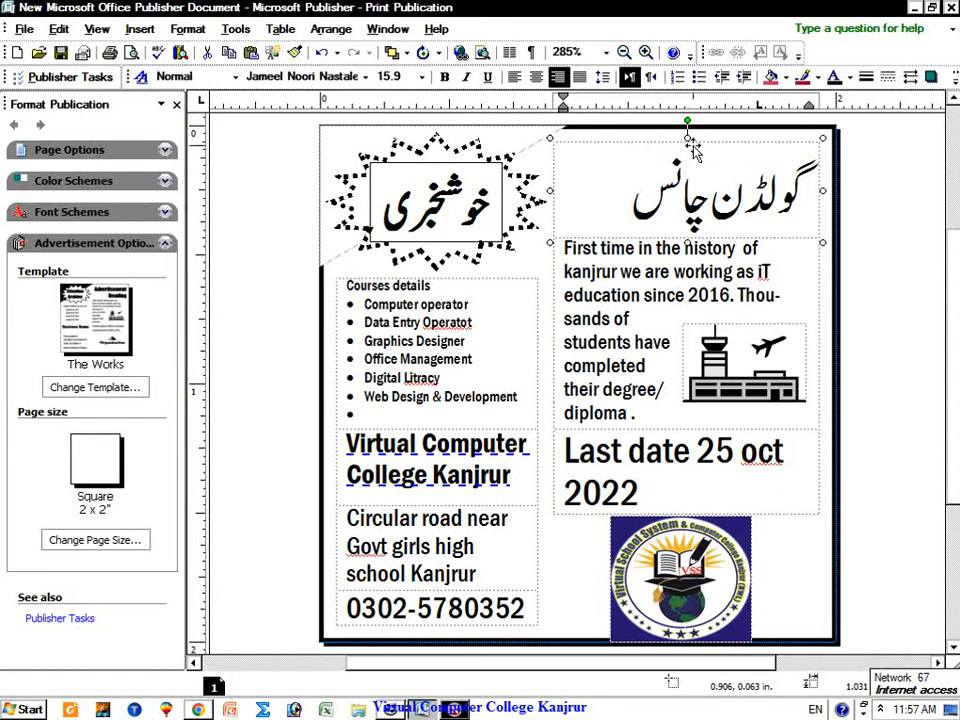
click(752, 148)
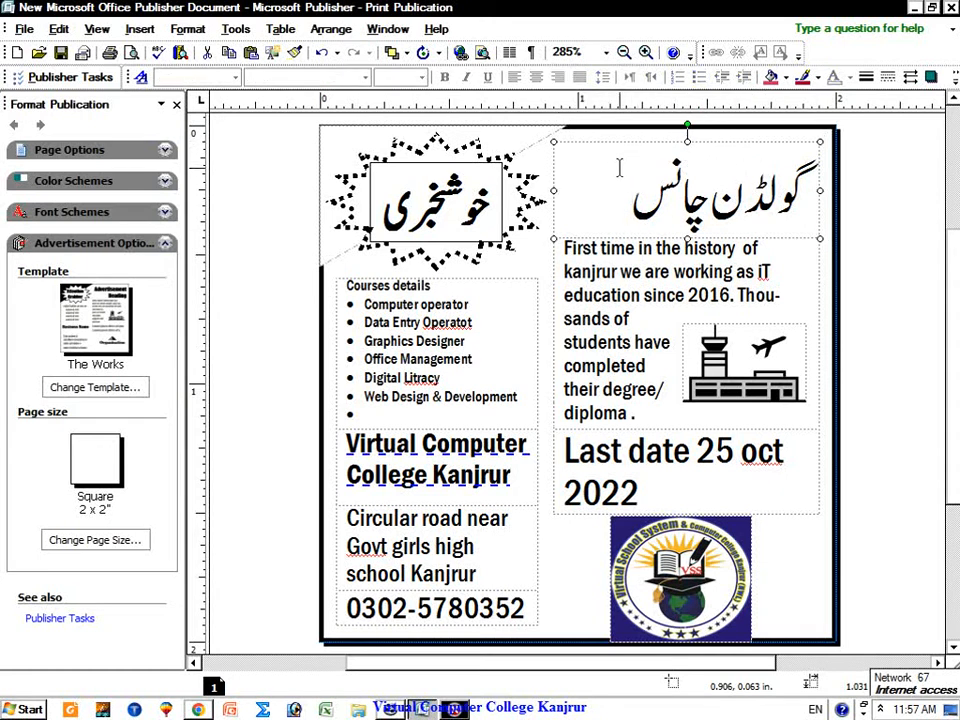
click(668, 272)
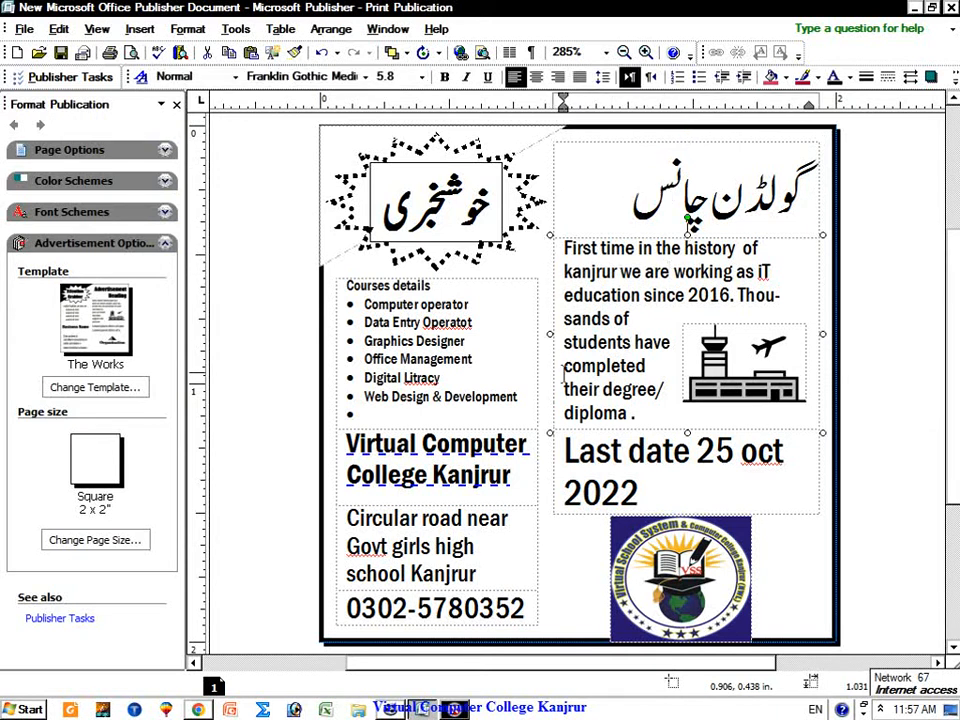
double_click(675, 465)
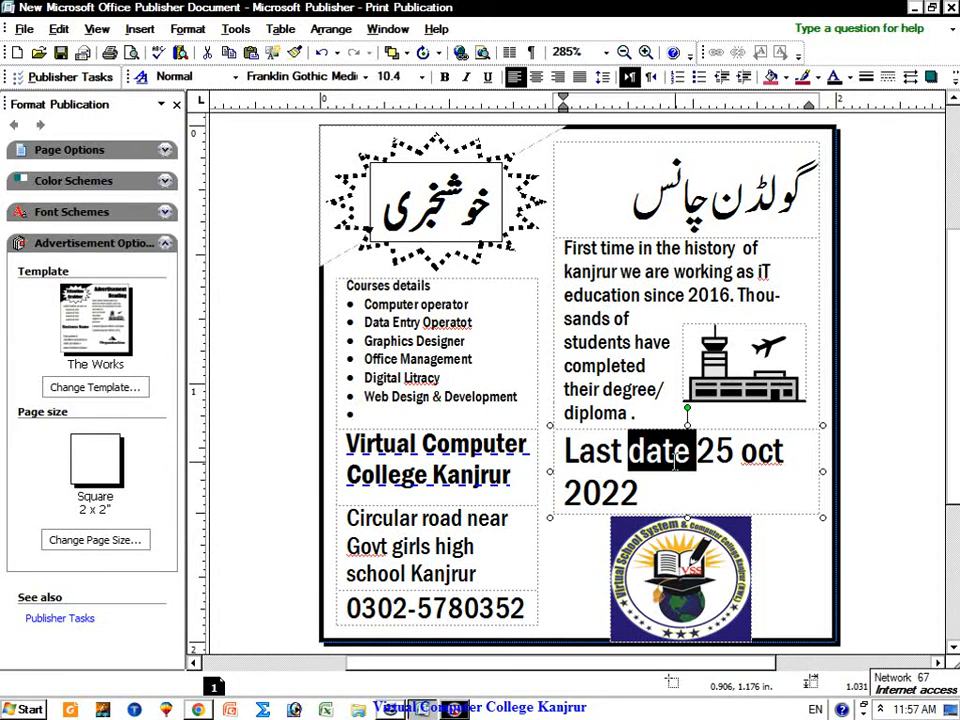
click(686, 484)
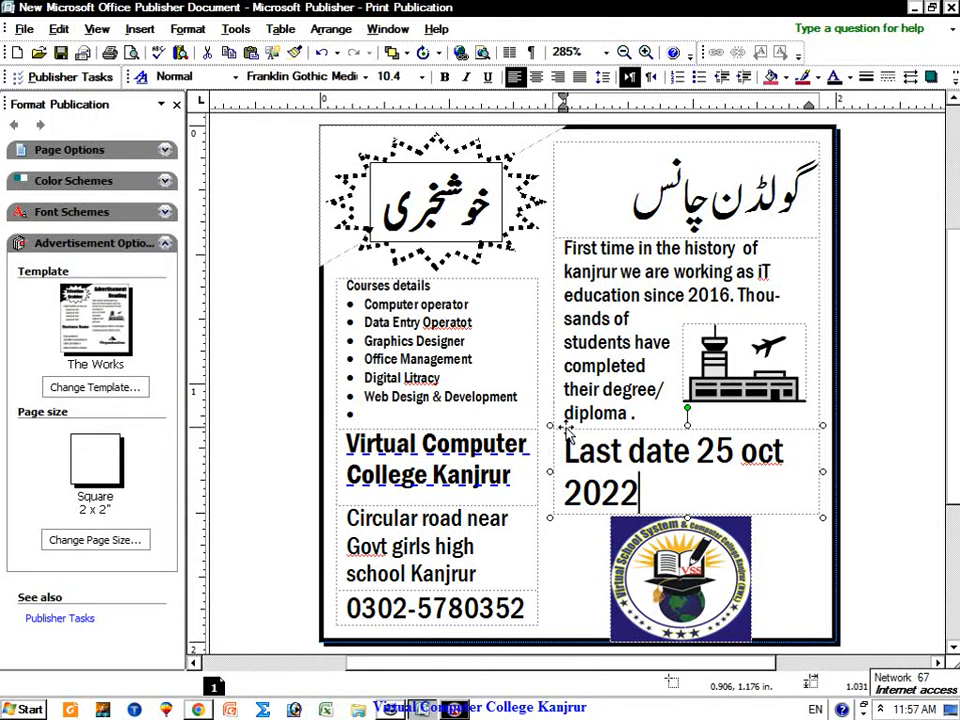
click(483, 288)
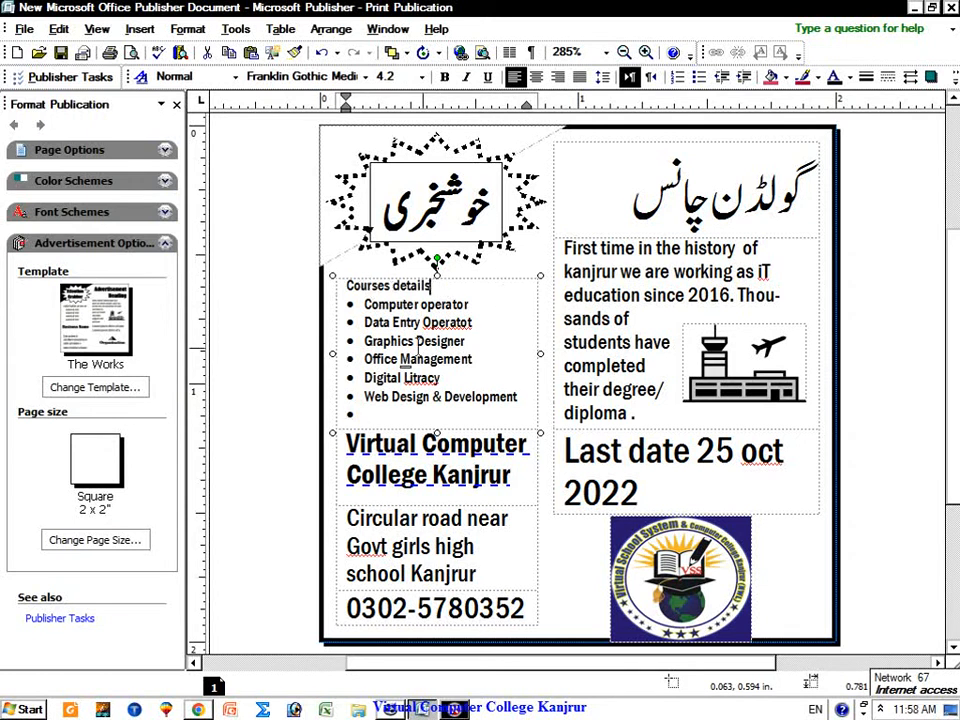
click(465, 470)
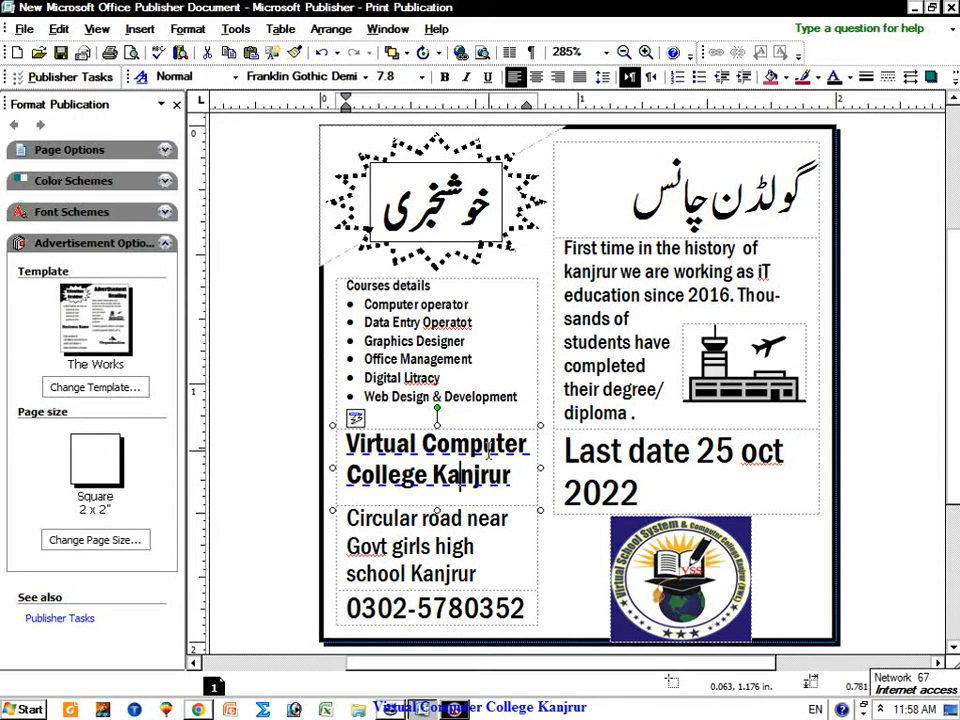
click(497, 519)
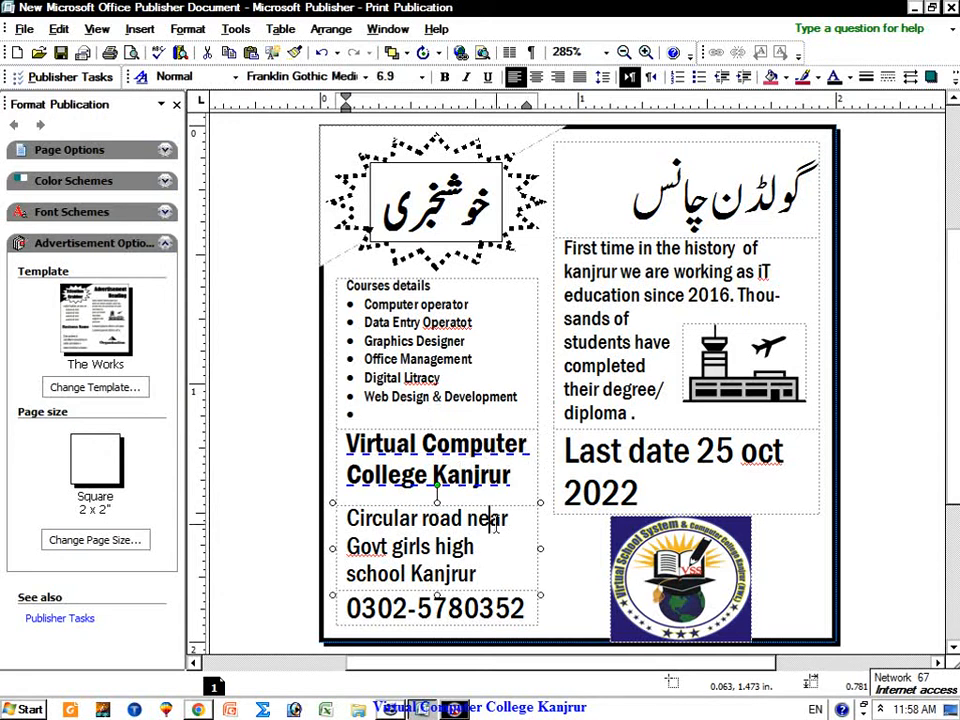
click(495, 608)
click(510, 597)
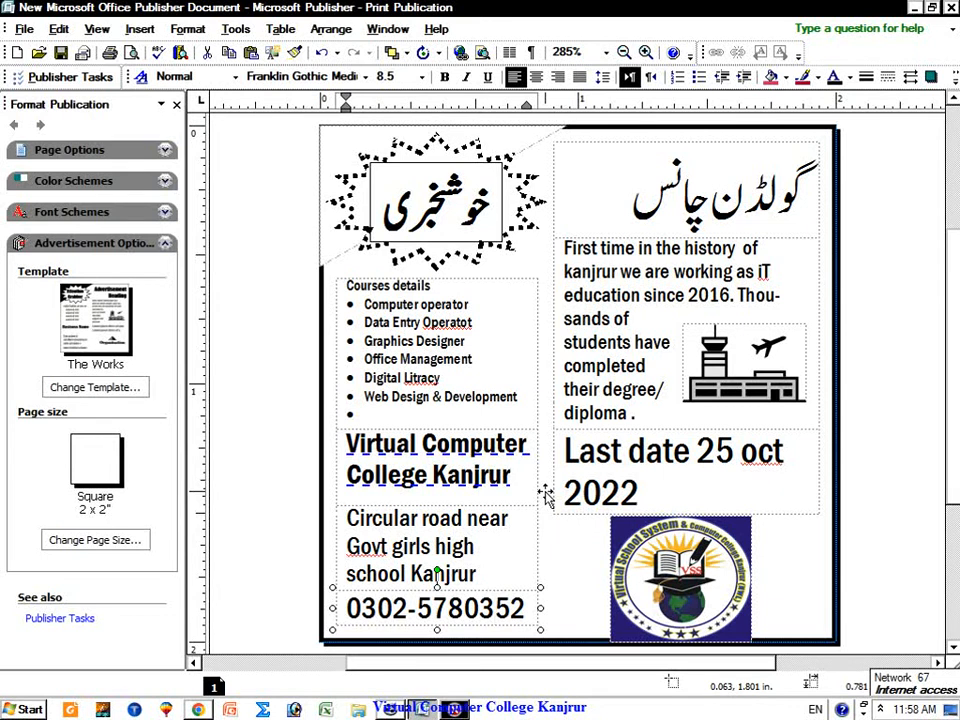
click(122, 390)
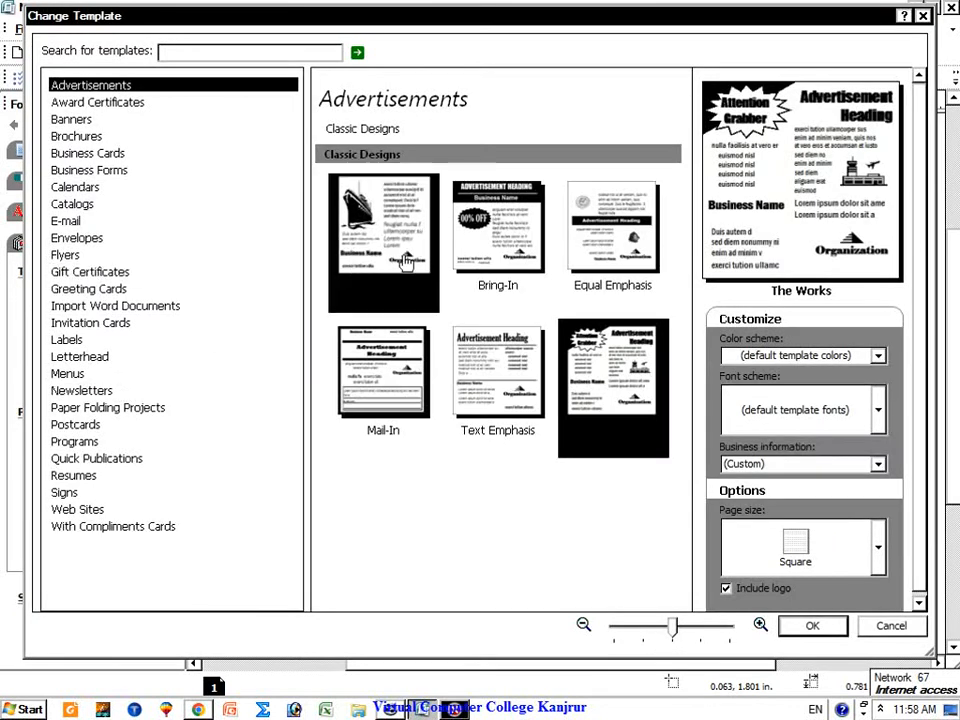
click(485, 238)
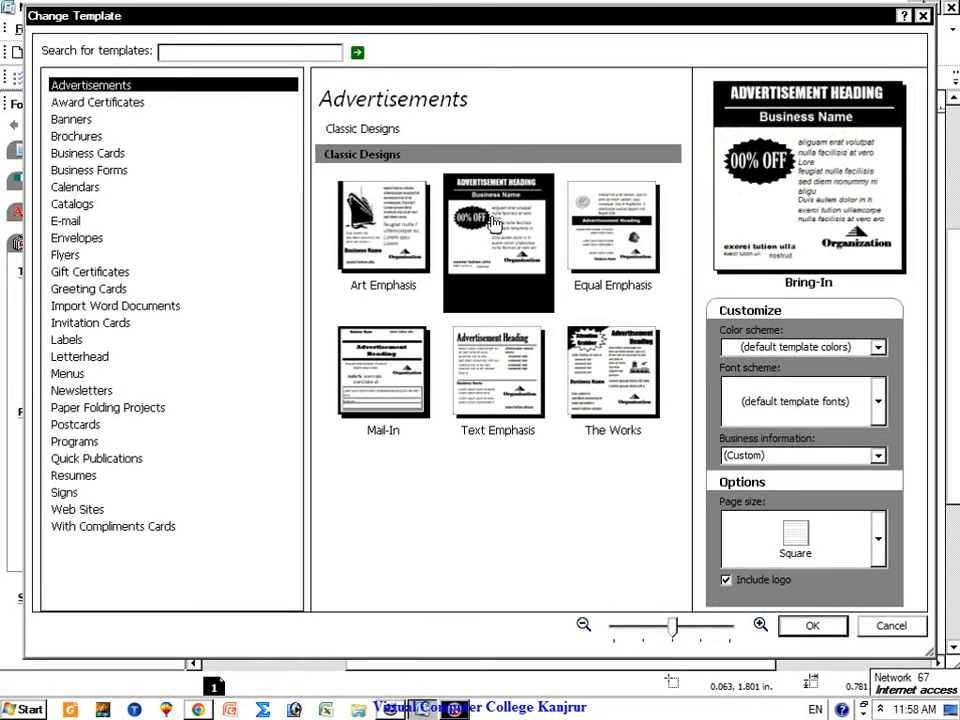
click(828, 624)
click(522, 350)
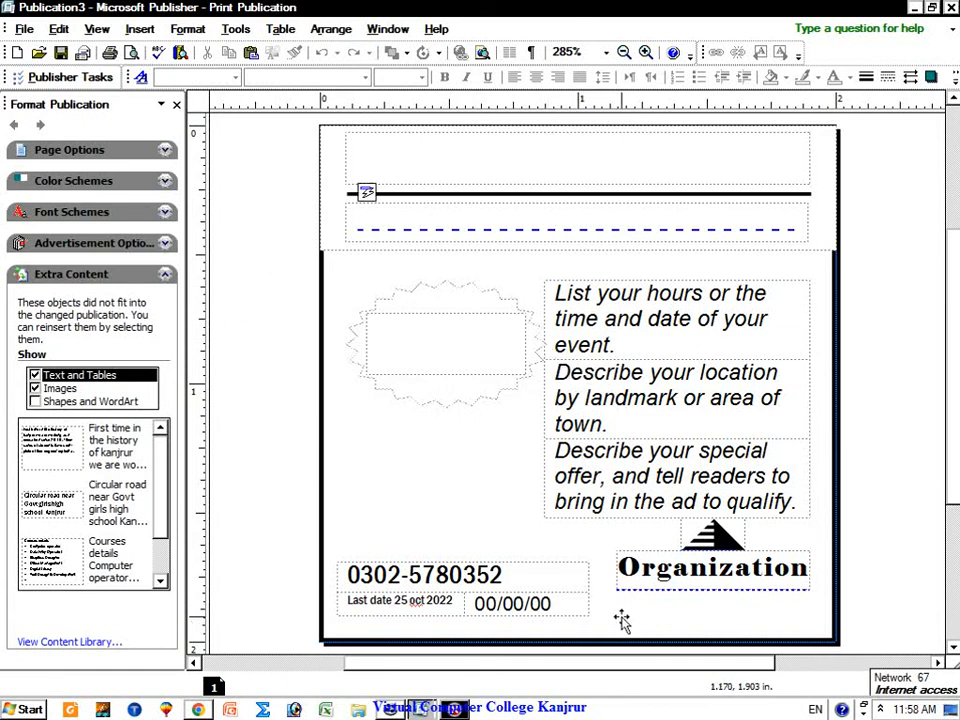
click(932, 9)
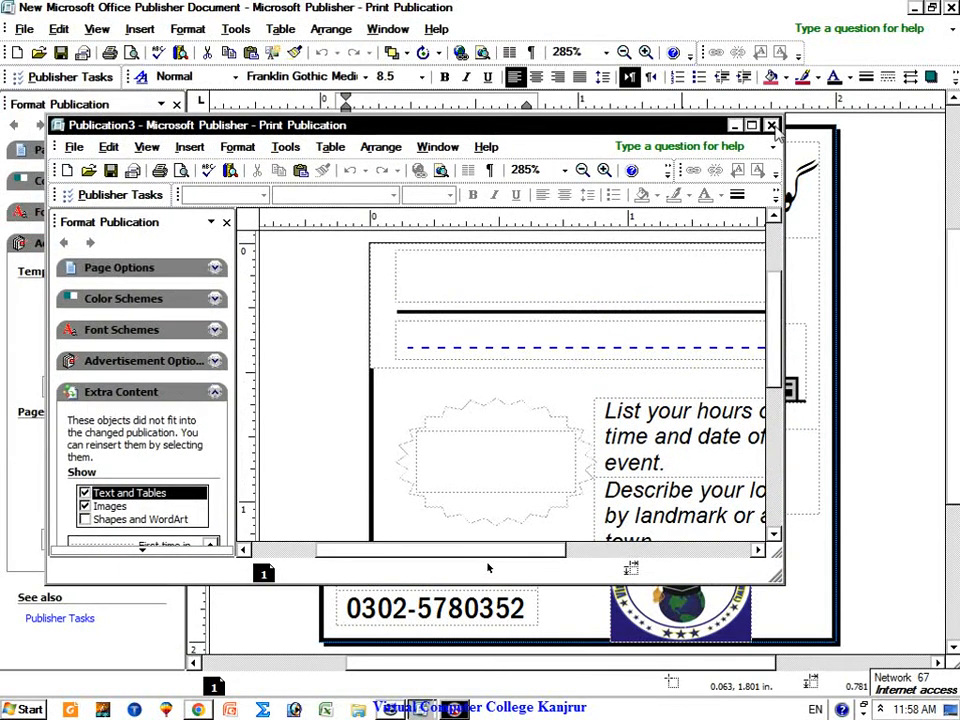
click(771, 126)
click(443, 435)
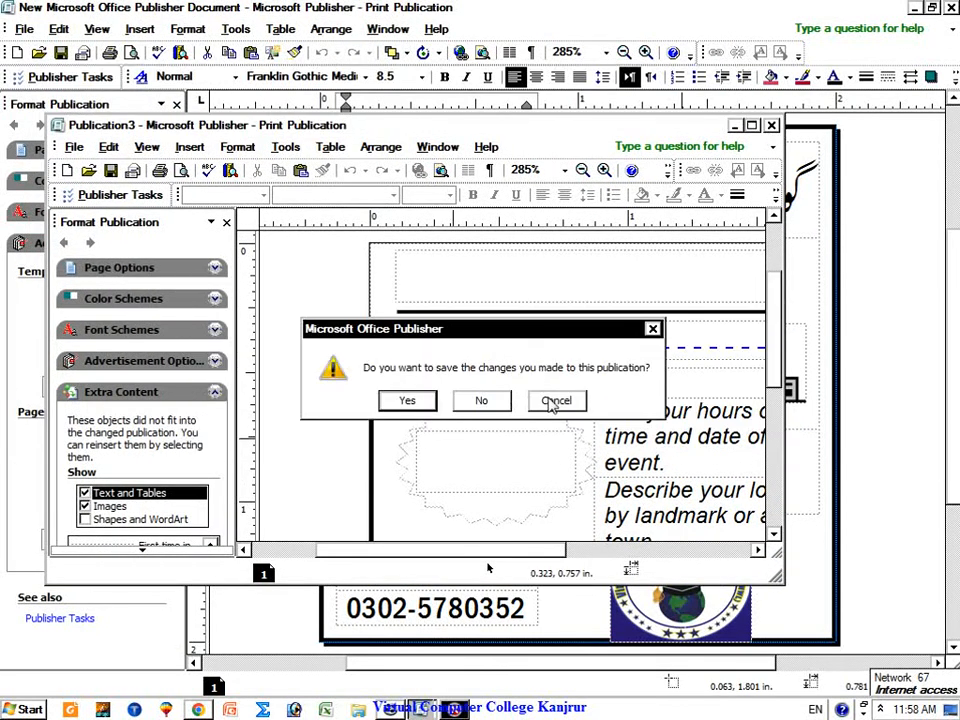
click(497, 400)
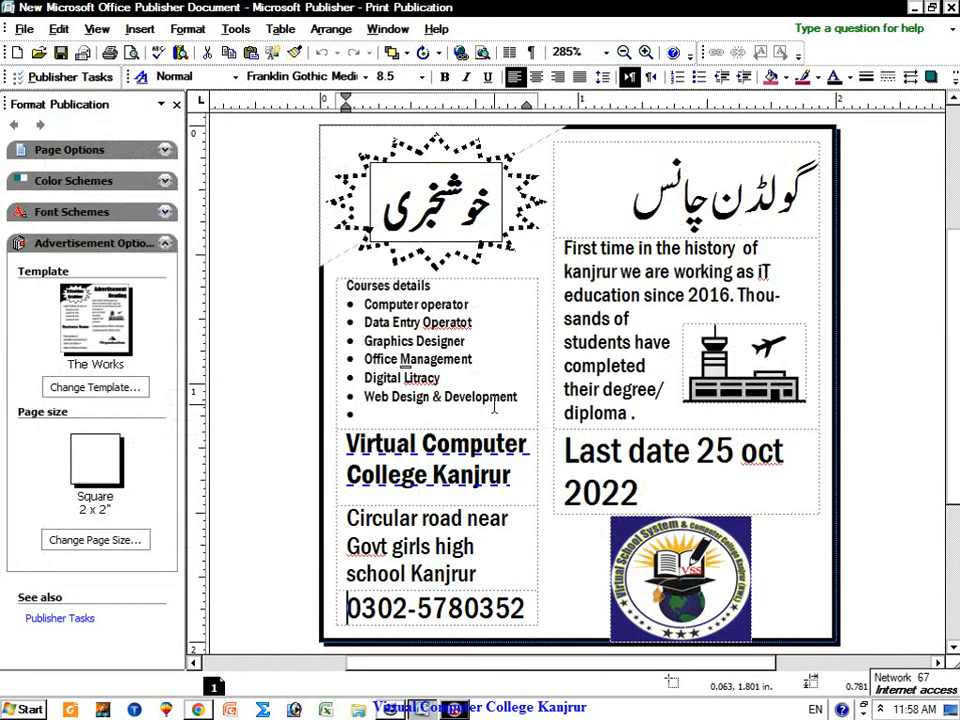
click(102, 389)
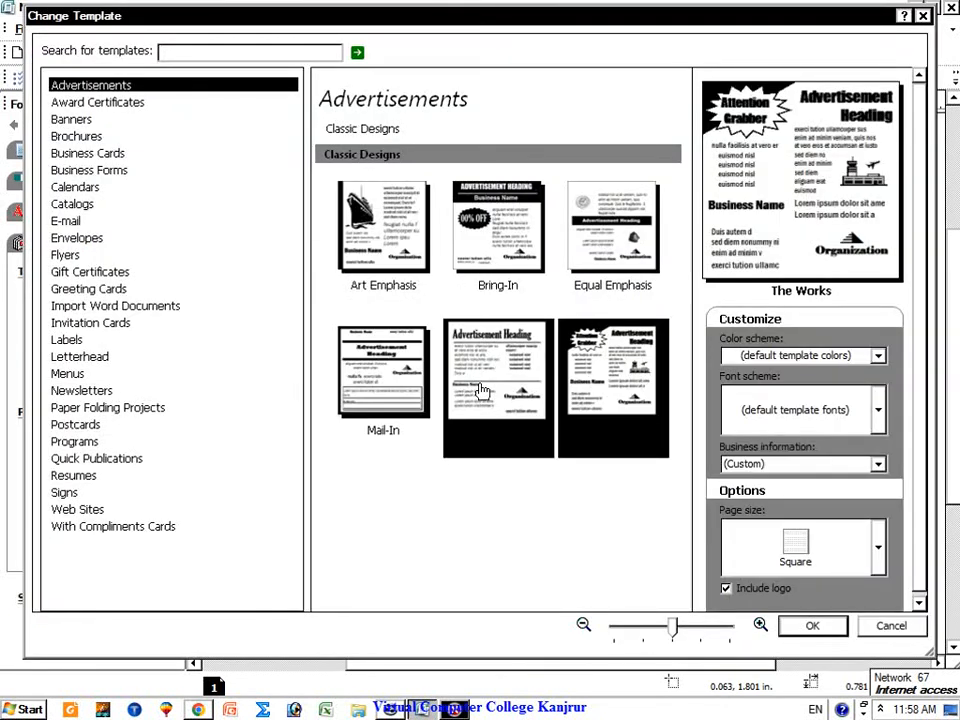
click(508, 372)
click(808, 626)
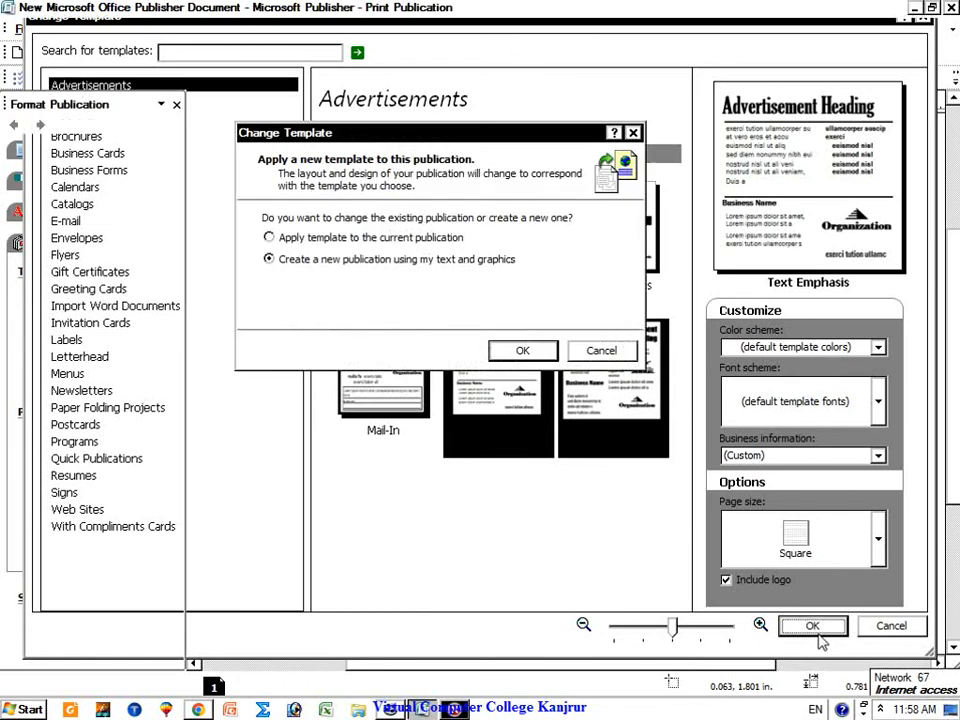
click(535, 350)
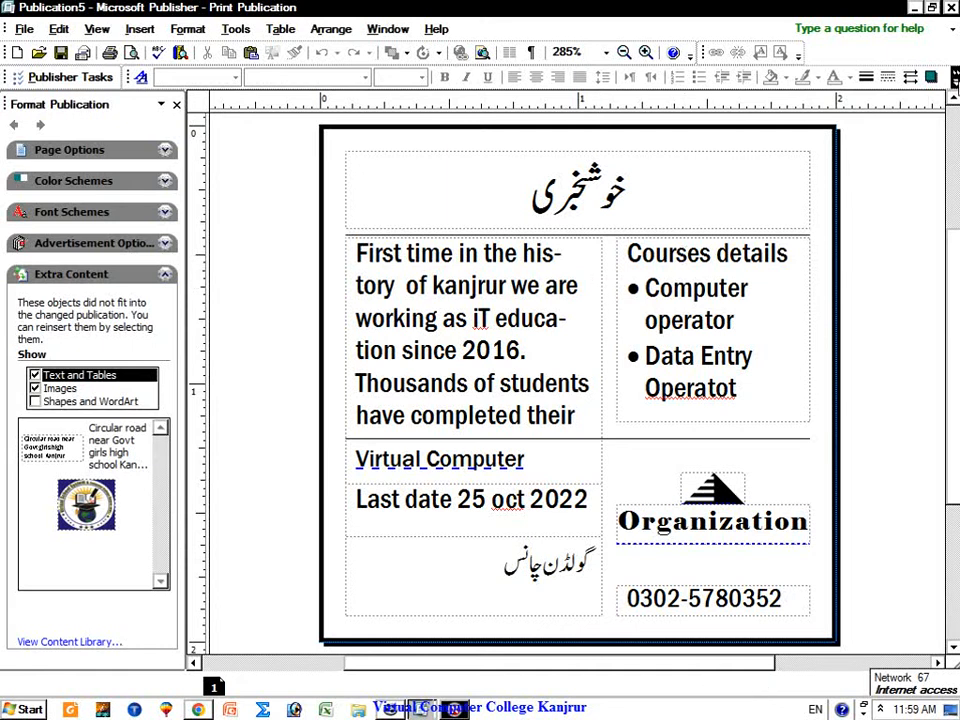
click(933, 14)
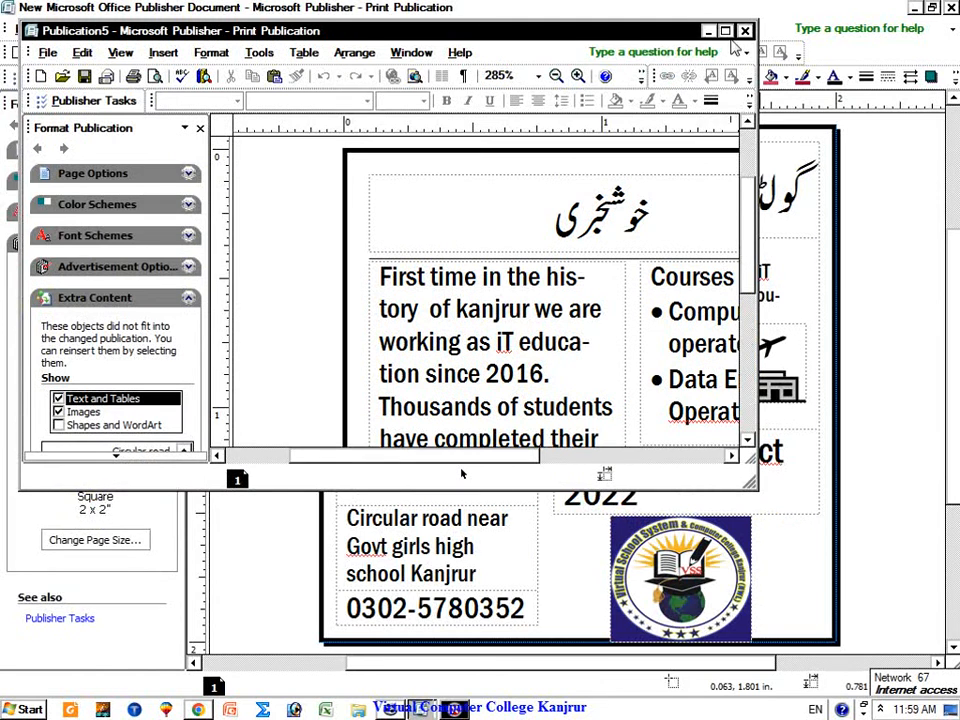
click(443, 435)
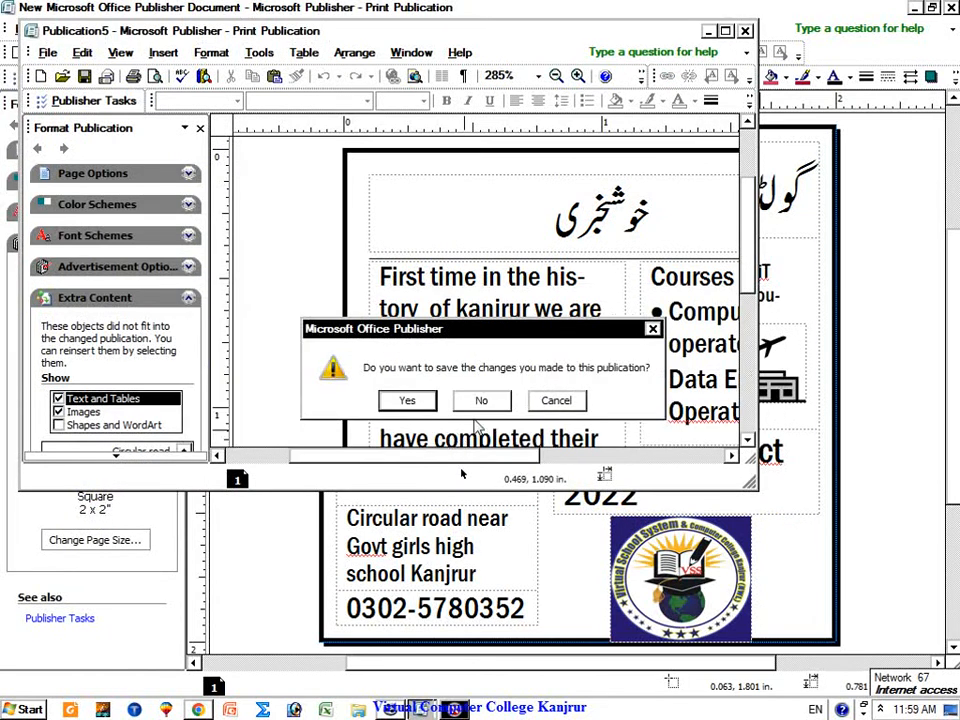
click(481, 399)
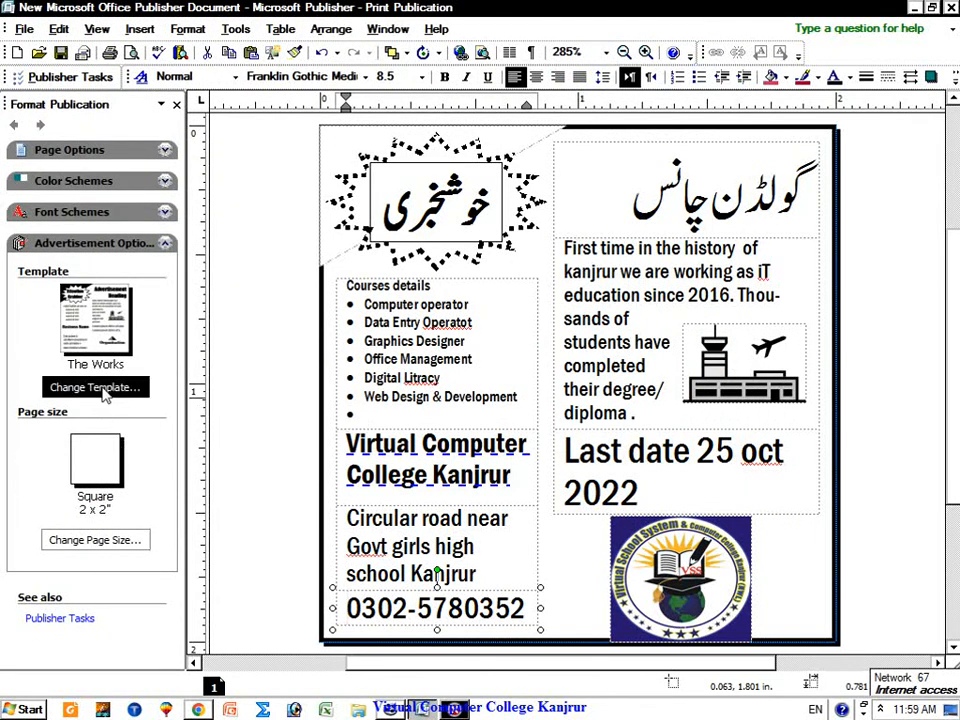
click(108, 388)
Step: Pick the Appreciation 8 design from the Award Certificates template gallery
click(195, 101)
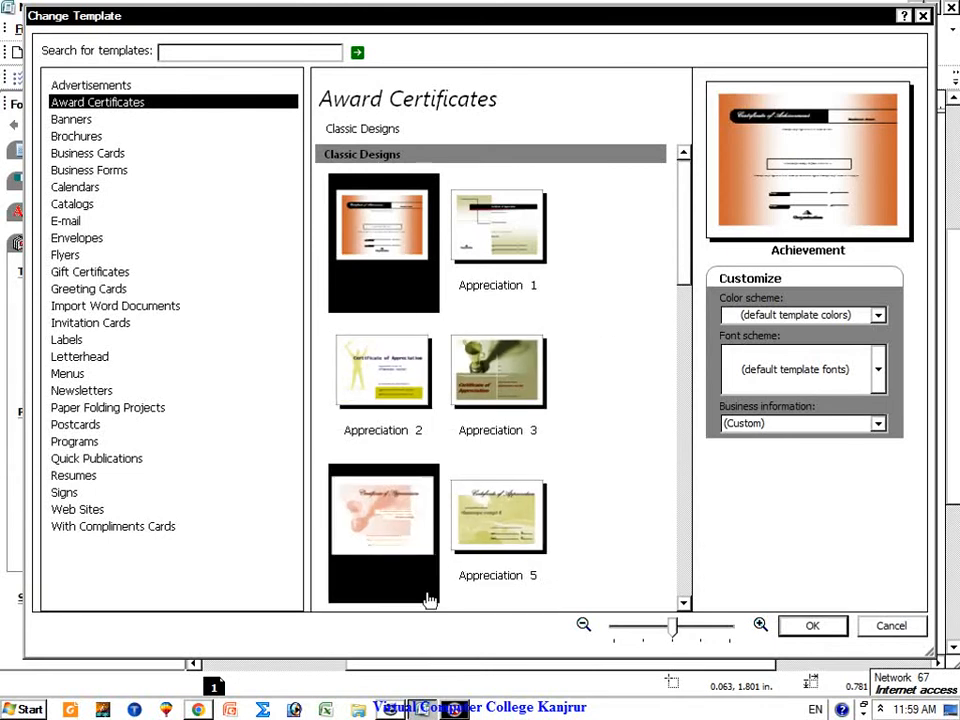
click(393, 708)
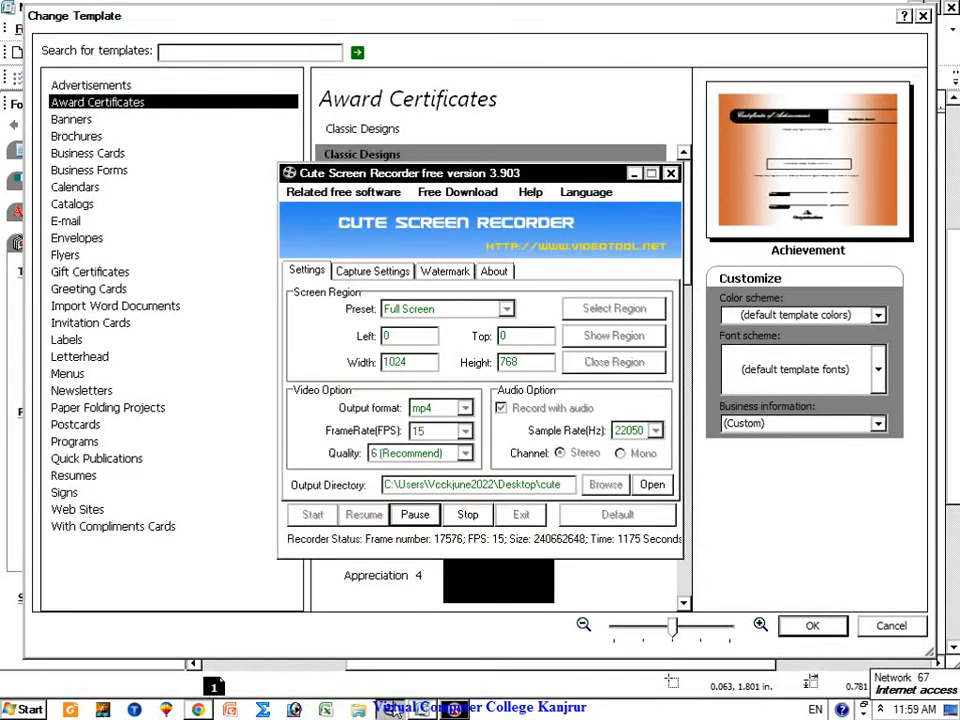
click(393, 708)
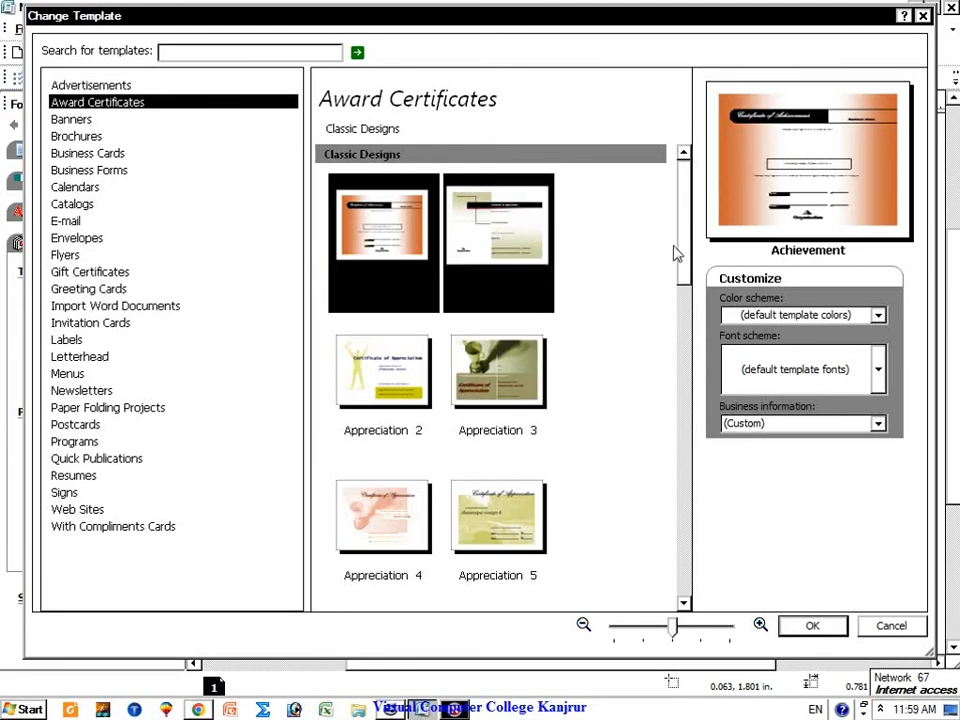
drag(681, 252, 644, 573)
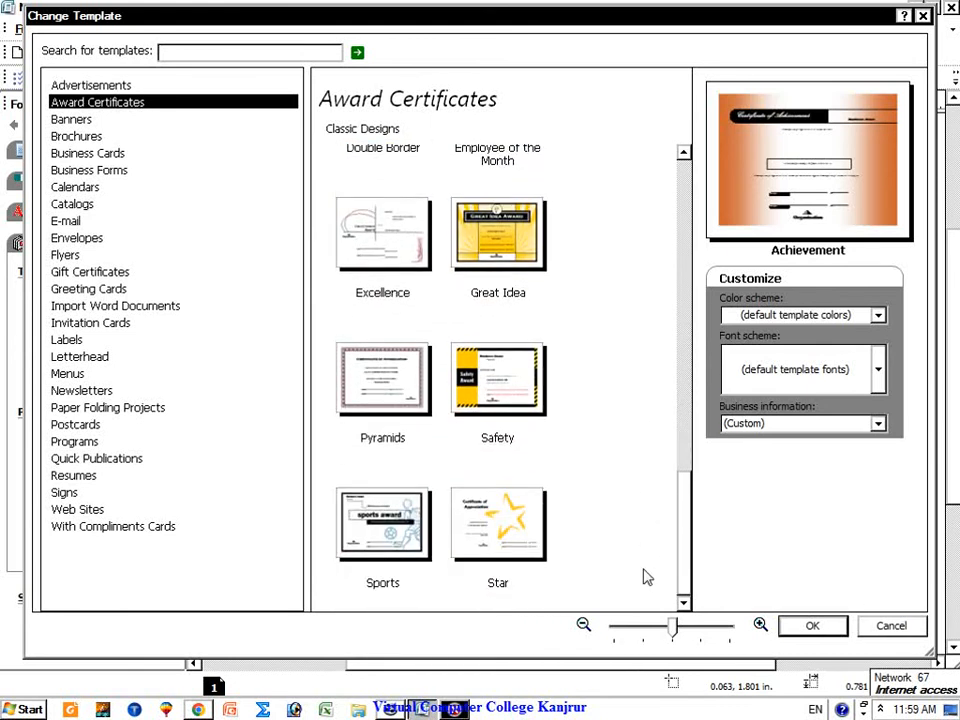
drag(690, 522, 706, 302)
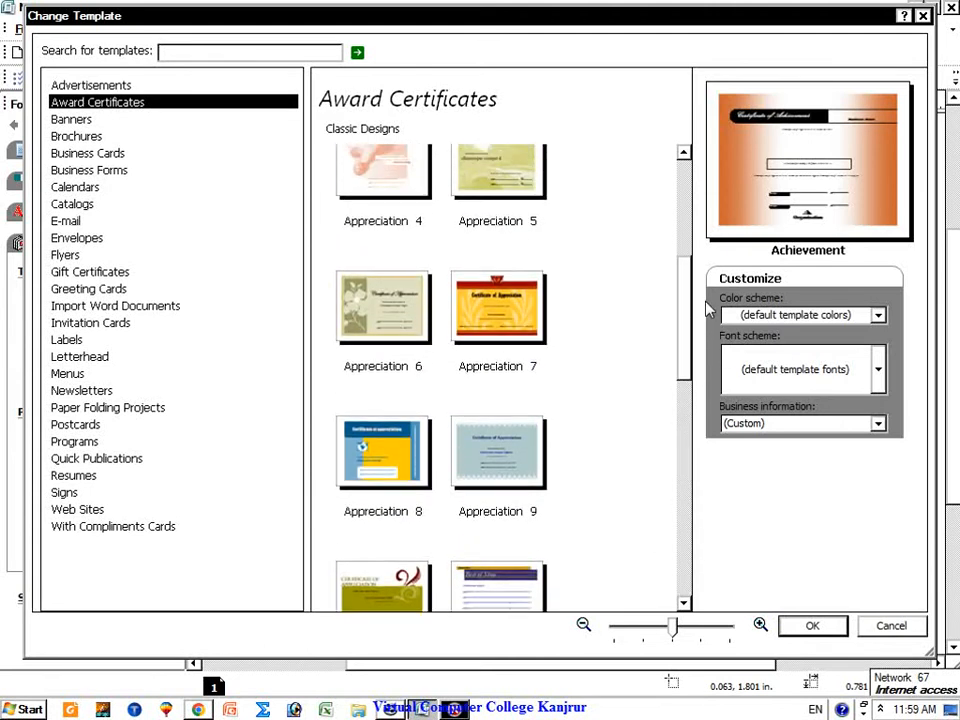
double_click(399, 467)
Step: Confirm the template change and browse the Award Certificates designs under File > New
key(Return)
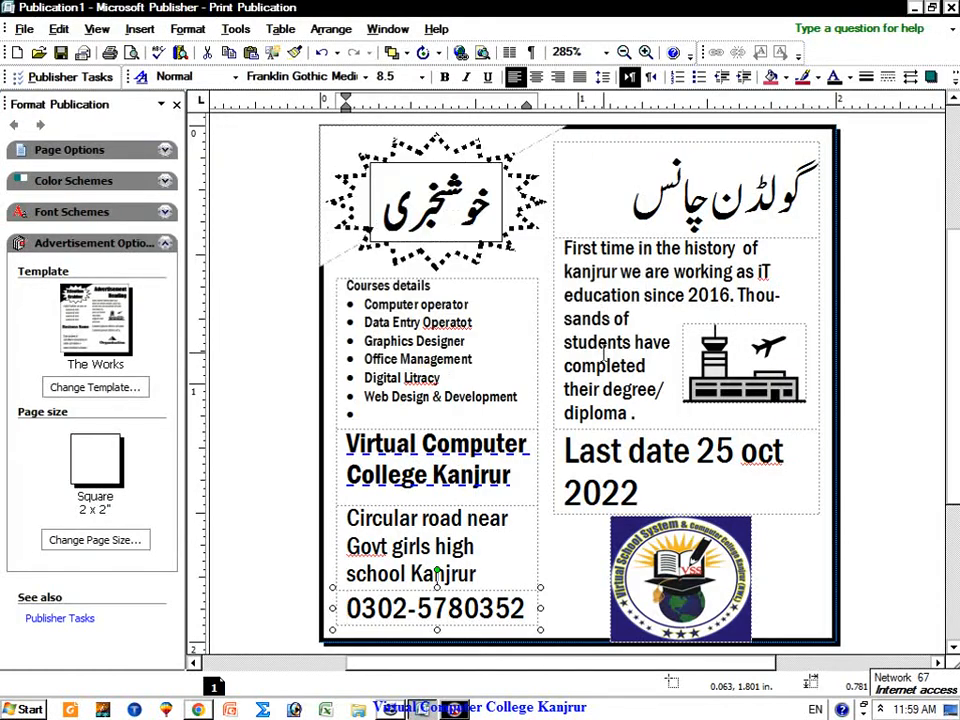
click(933, 9)
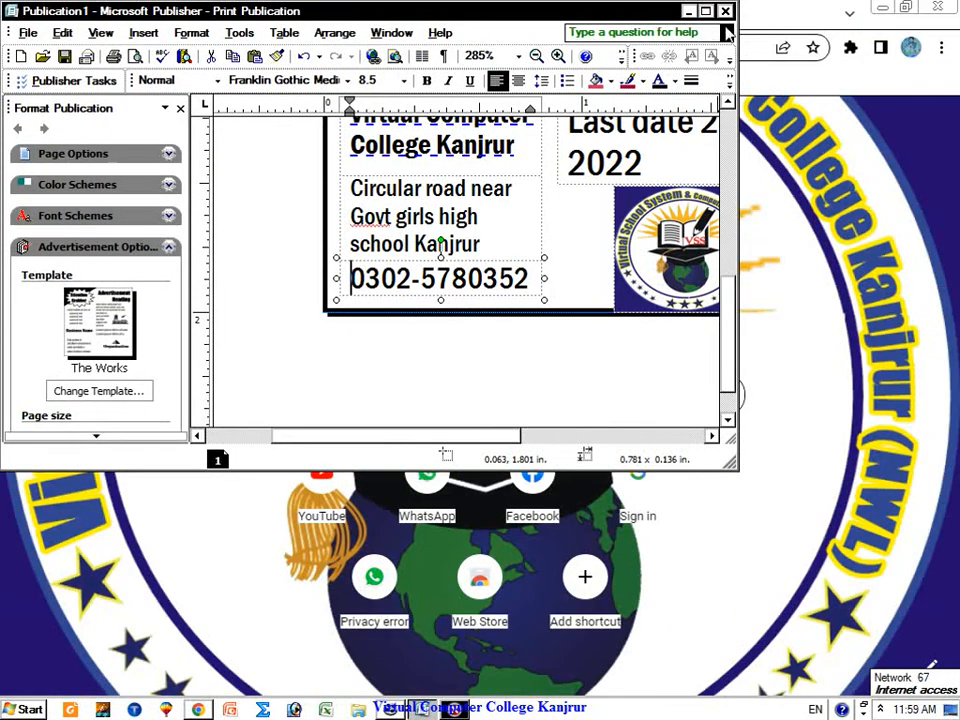
click(26, 33)
click(58, 53)
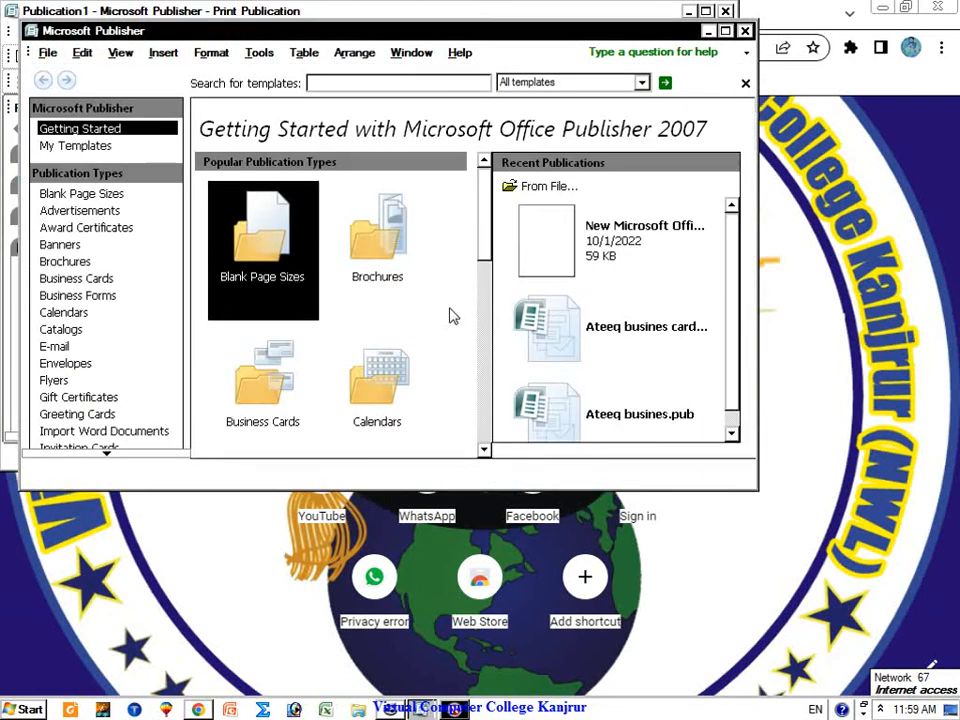
click(125, 229)
click(511, 450)
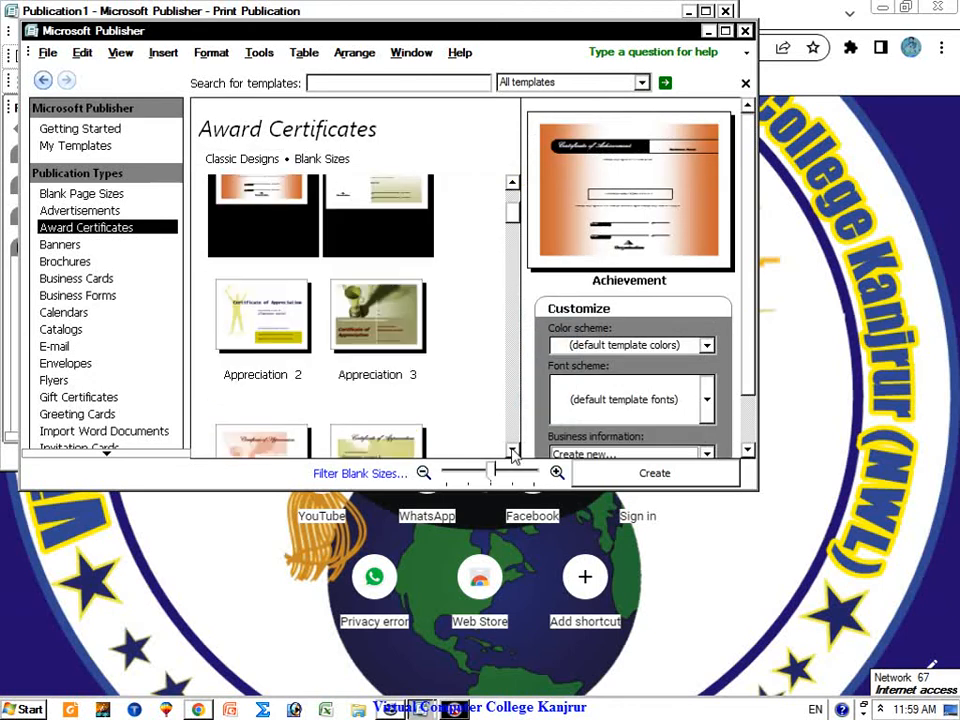
click(511, 450)
click(511, 450)
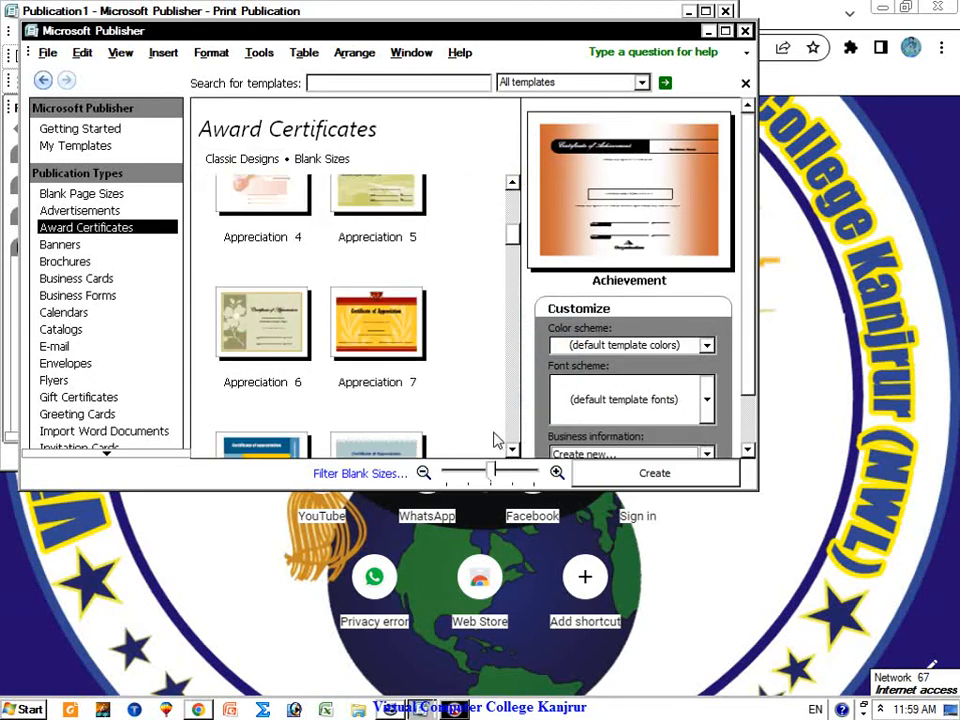
click(511, 450)
Step: Create a new Appreciation 8 certificate publication, maximized and zoomed in
click(250, 335)
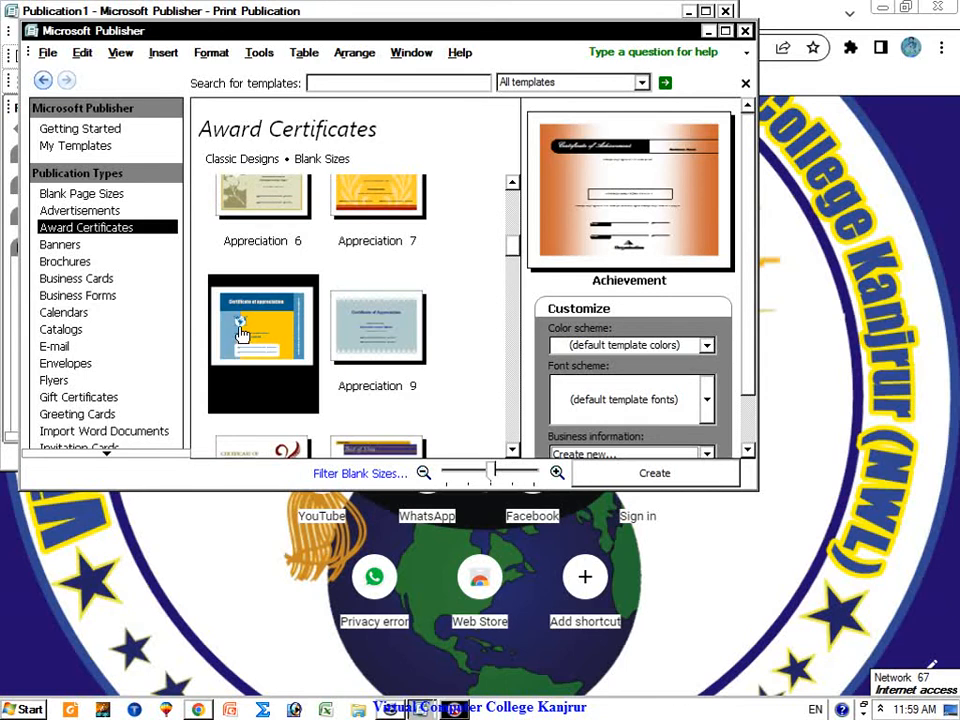
click(623, 470)
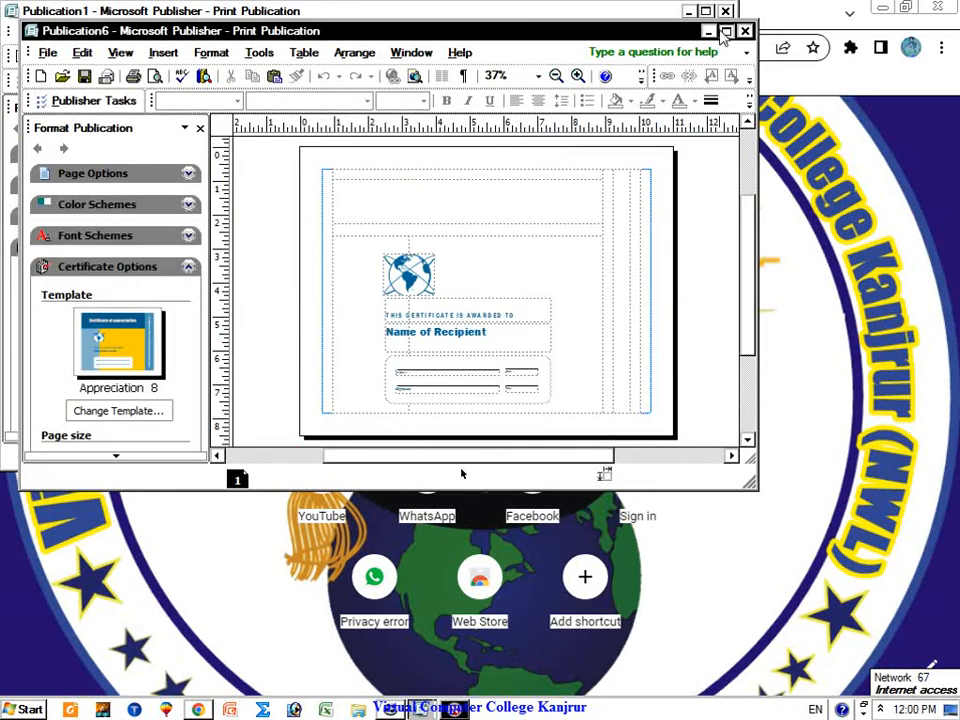
double_click(540, 30)
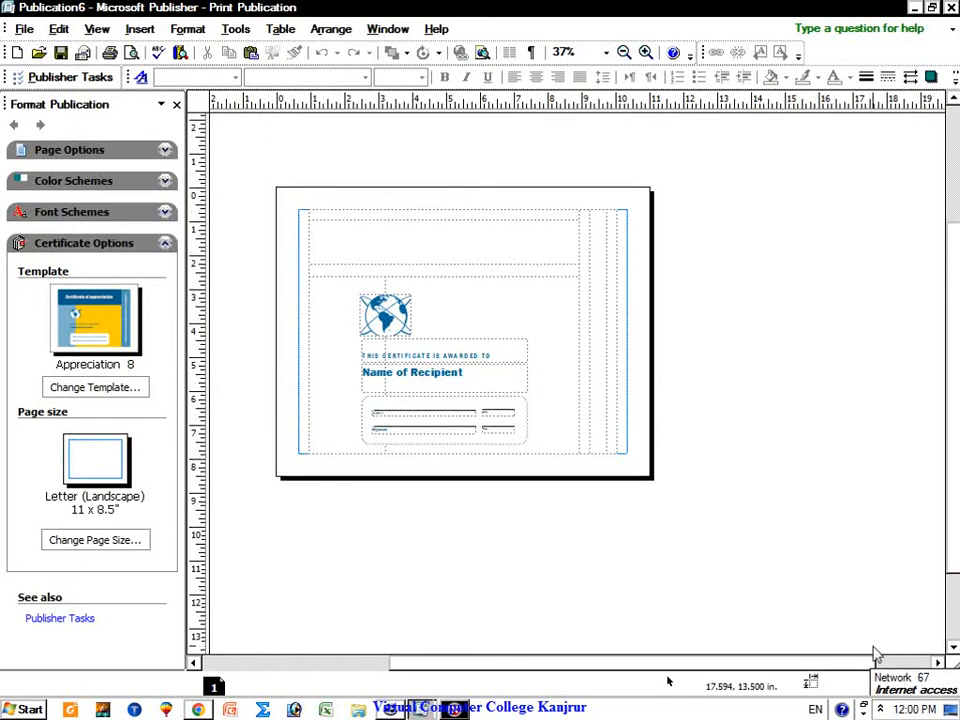
click(646, 52)
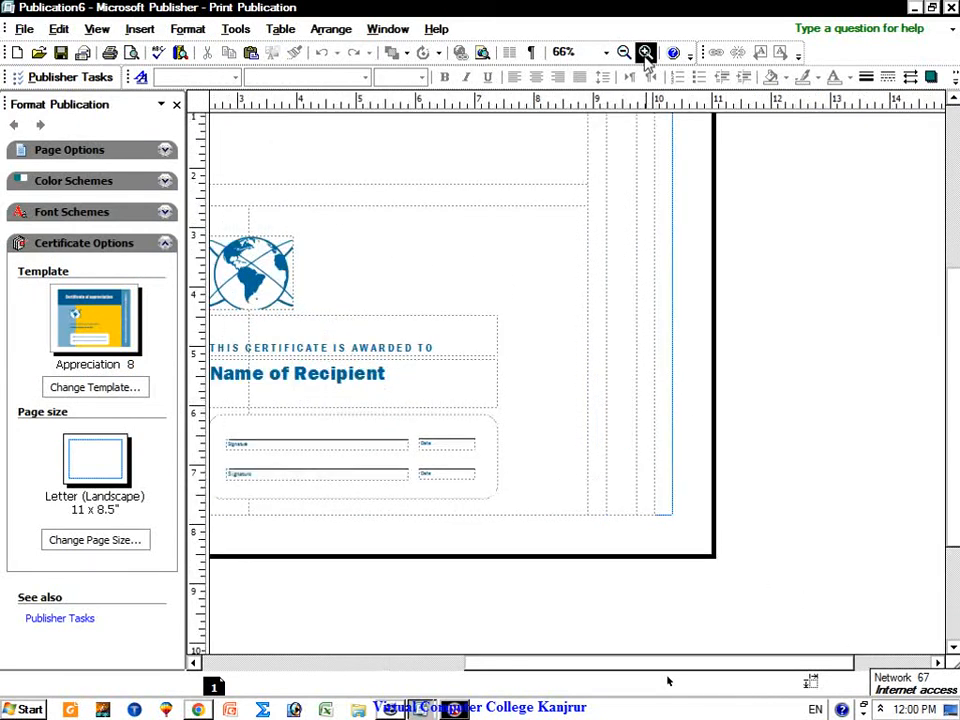
drag(611, 664, 508, 660)
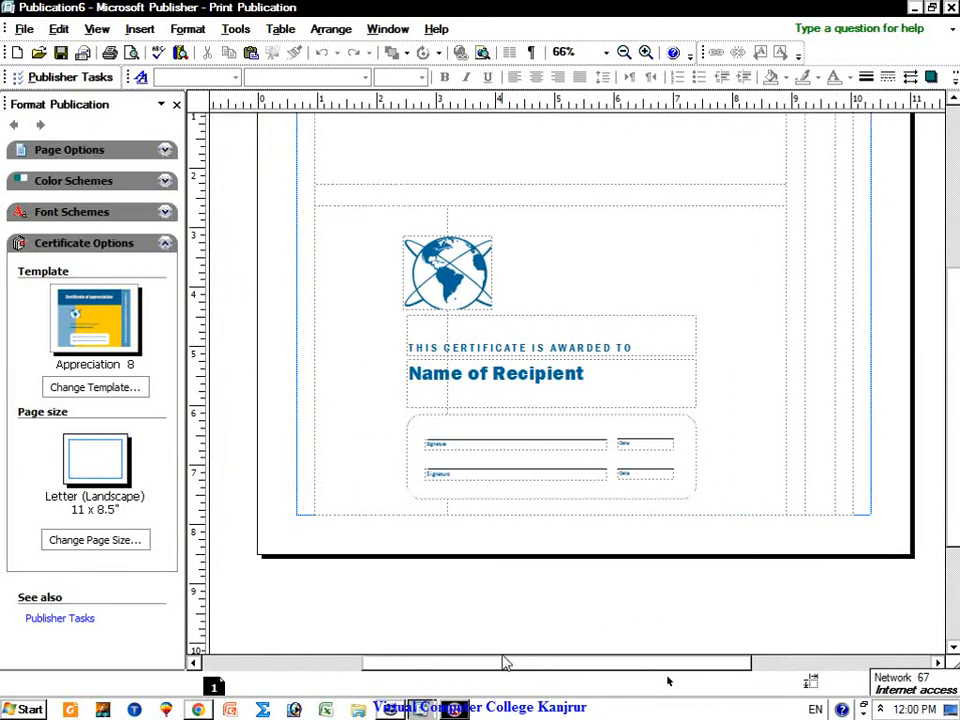
Step: Replace the globe clip art with the Virtual School PNG from the Desktop
click(489, 289)
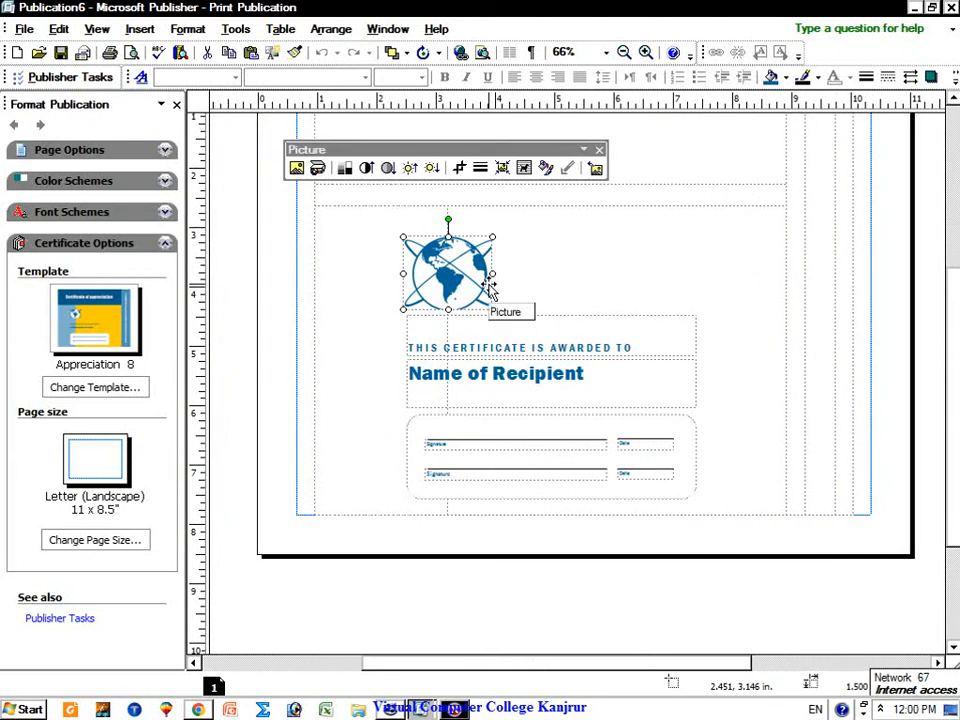
right_click(455, 276)
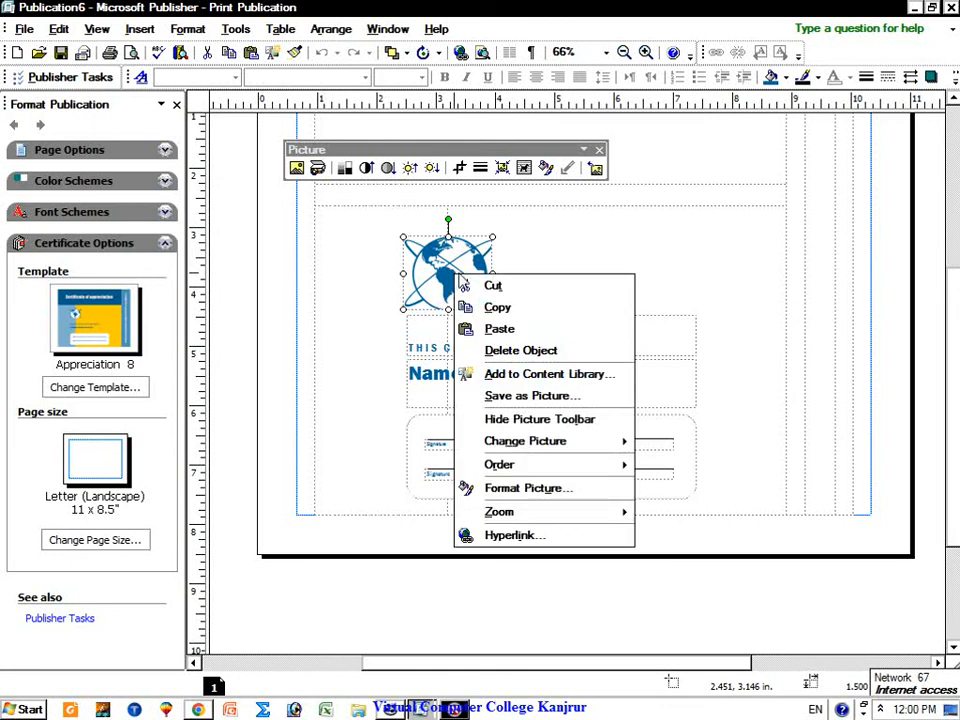
mouse_move(573, 450)
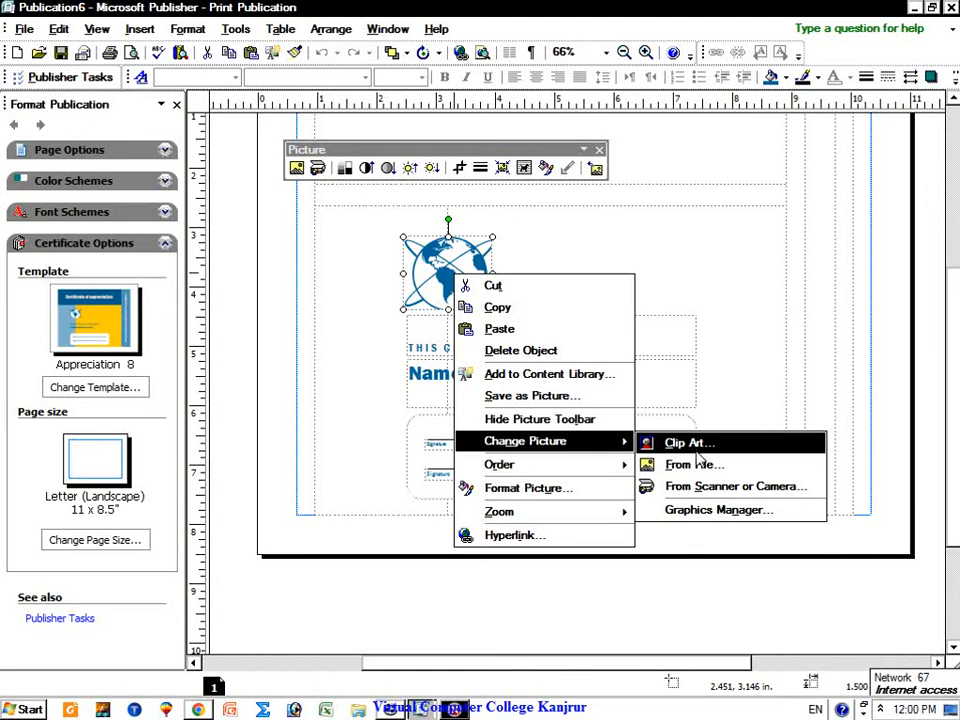
click(658, 470)
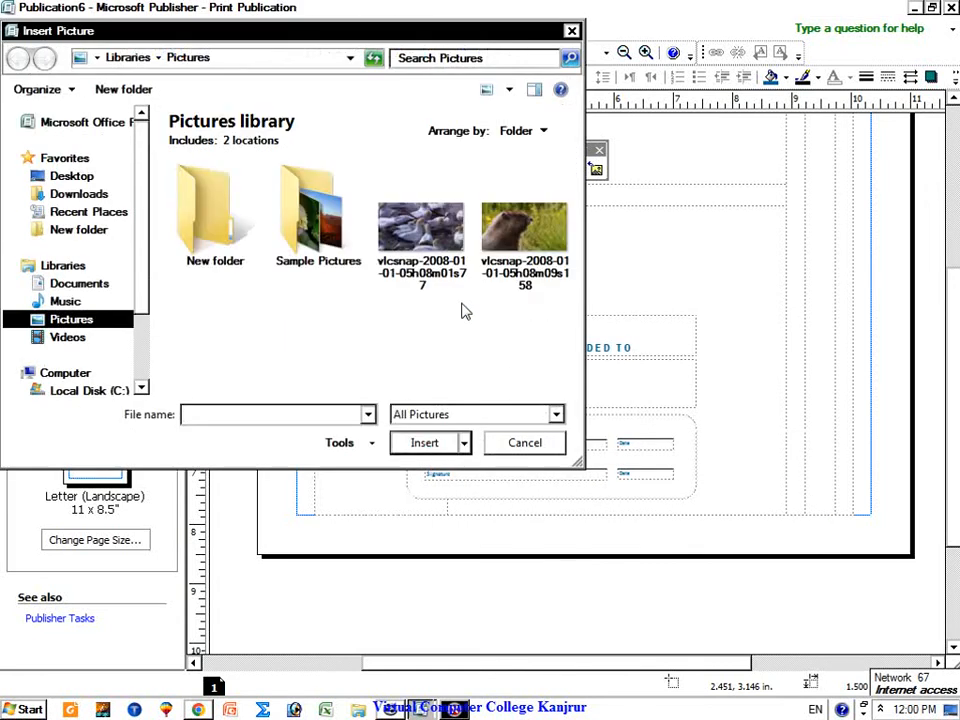
click(72, 175)
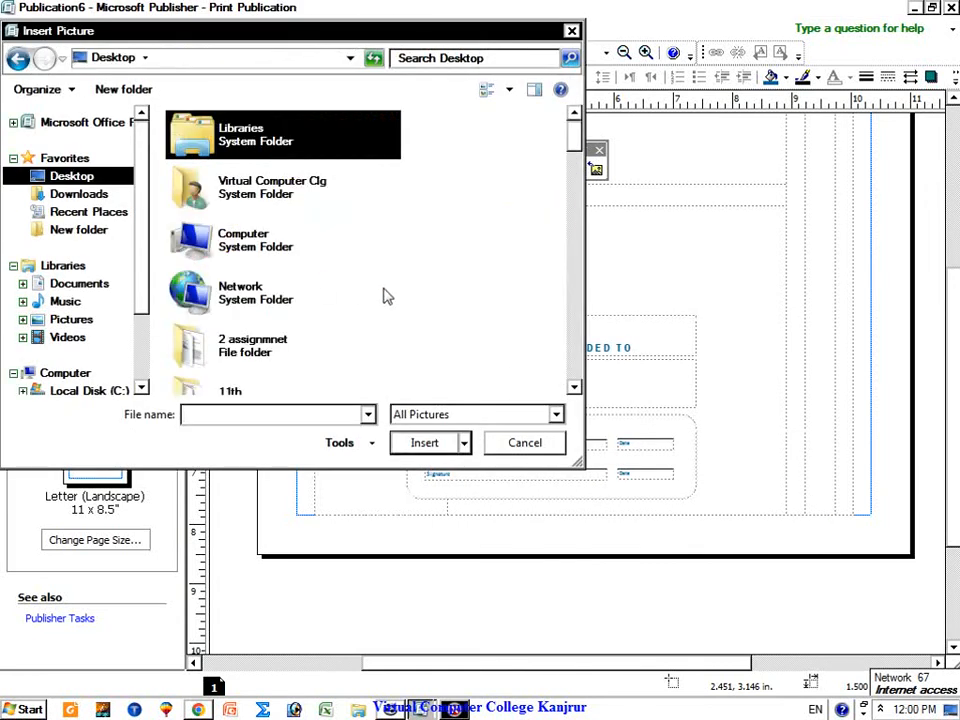
scroll(389, 300, down, 10)
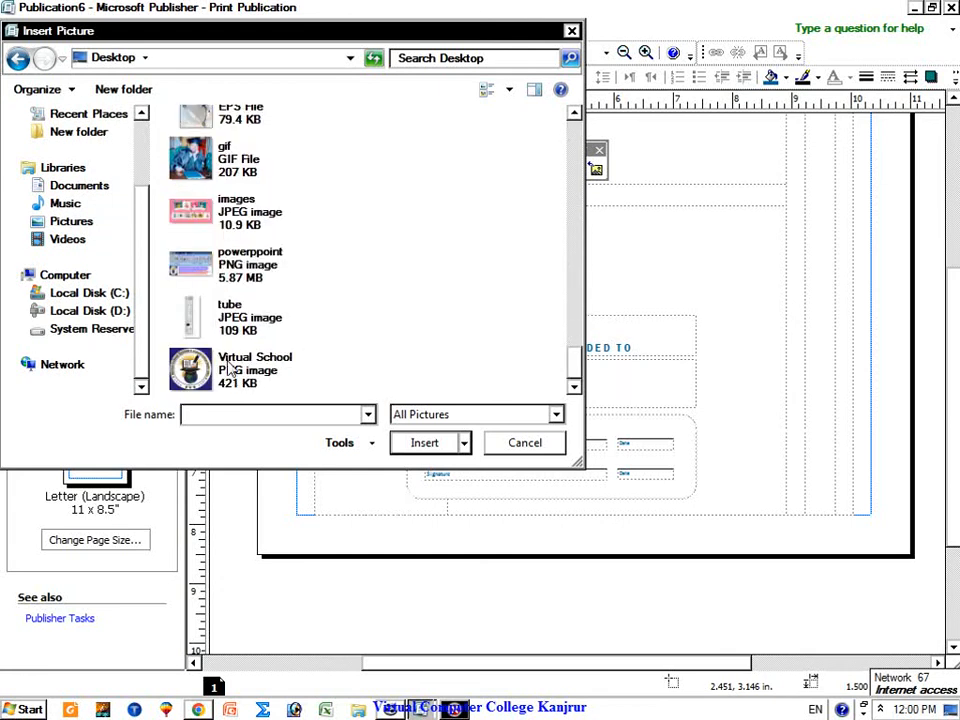
click(229, 372)
double_click(229, 372)
click(561, 281)
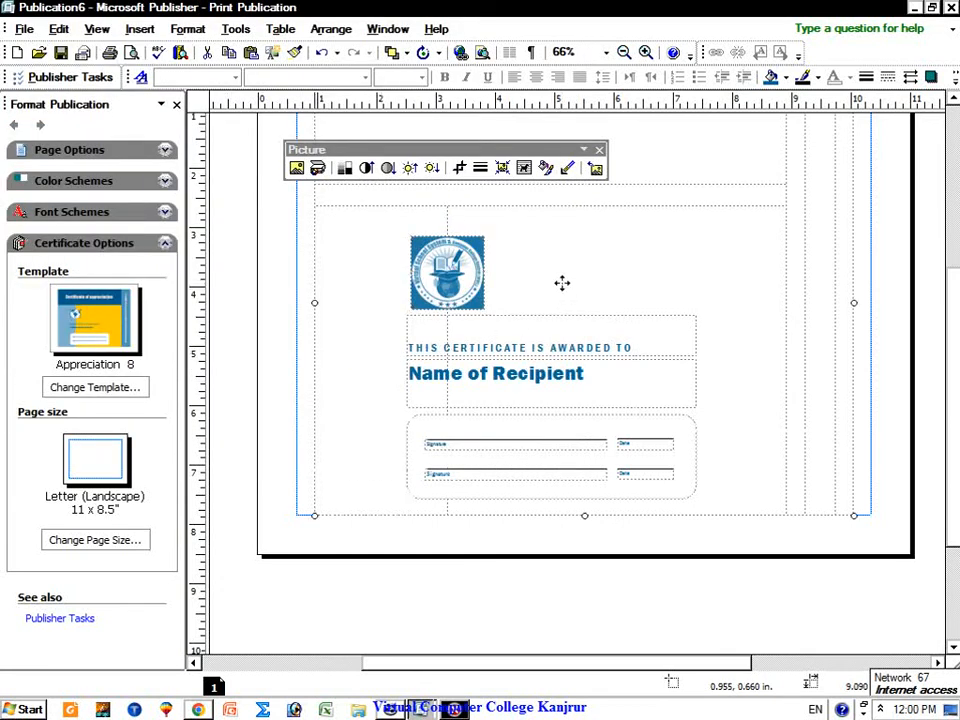
Step: Type the recipient's full name over the Name of Recipient placeholder text
click(596, 373)
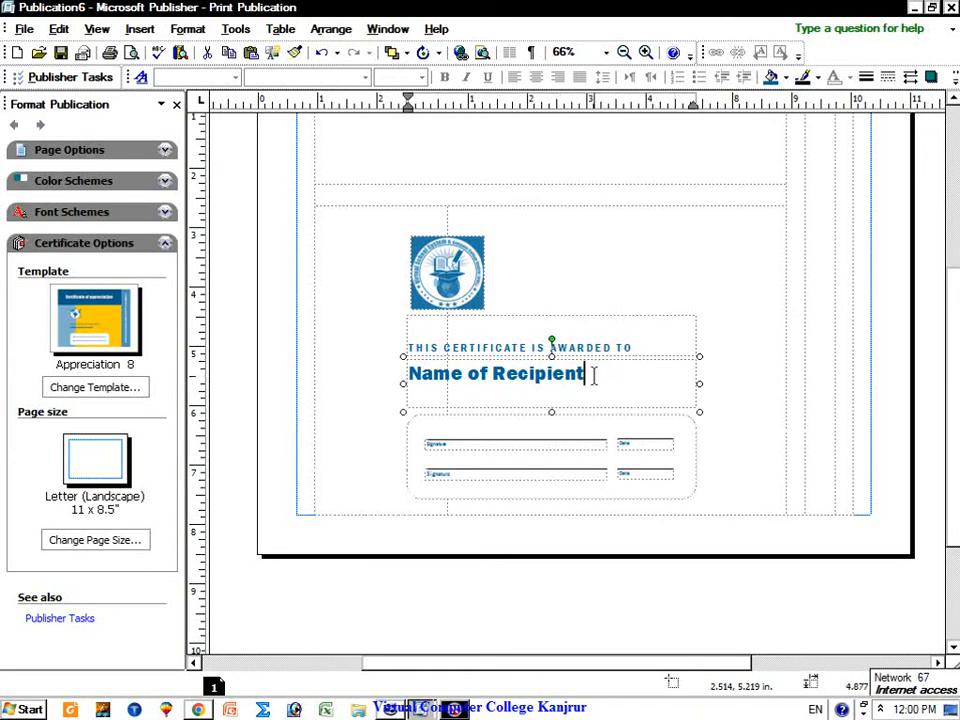
click(532, 376)
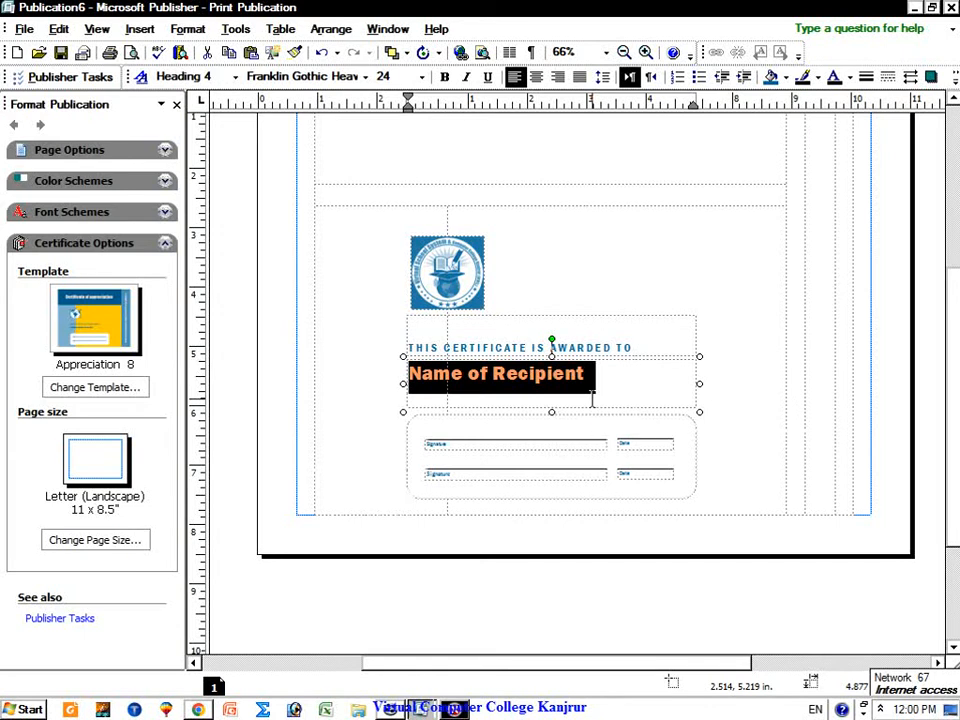
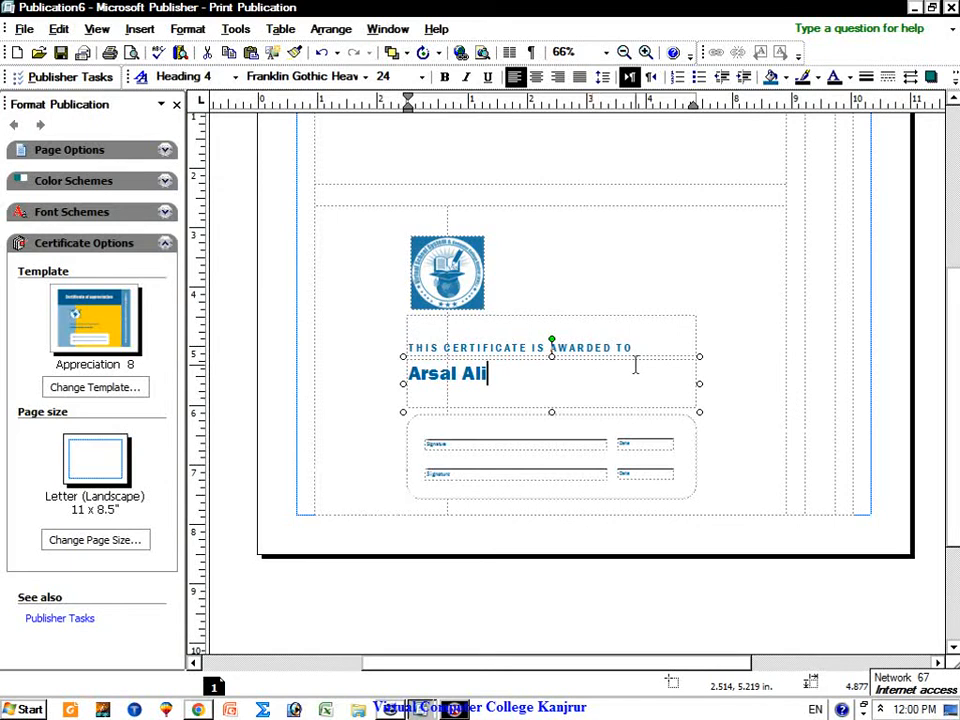
click(463, 450)
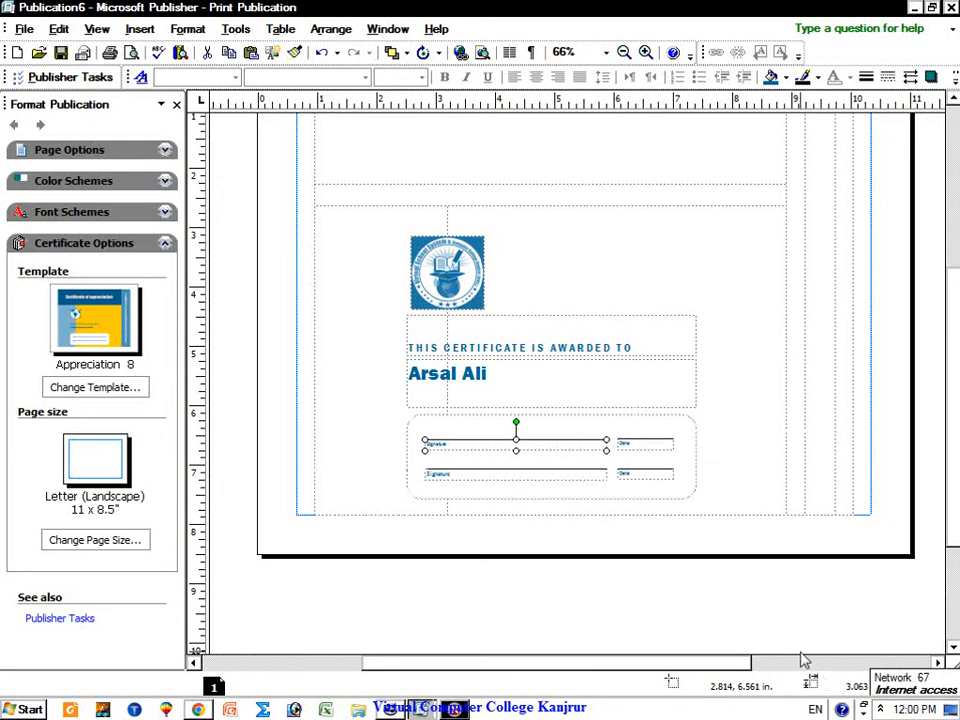
Step: Set the upper Signature label to 12 pt and enlarge its text box to fit
click(645, 53)
click(645, 53)
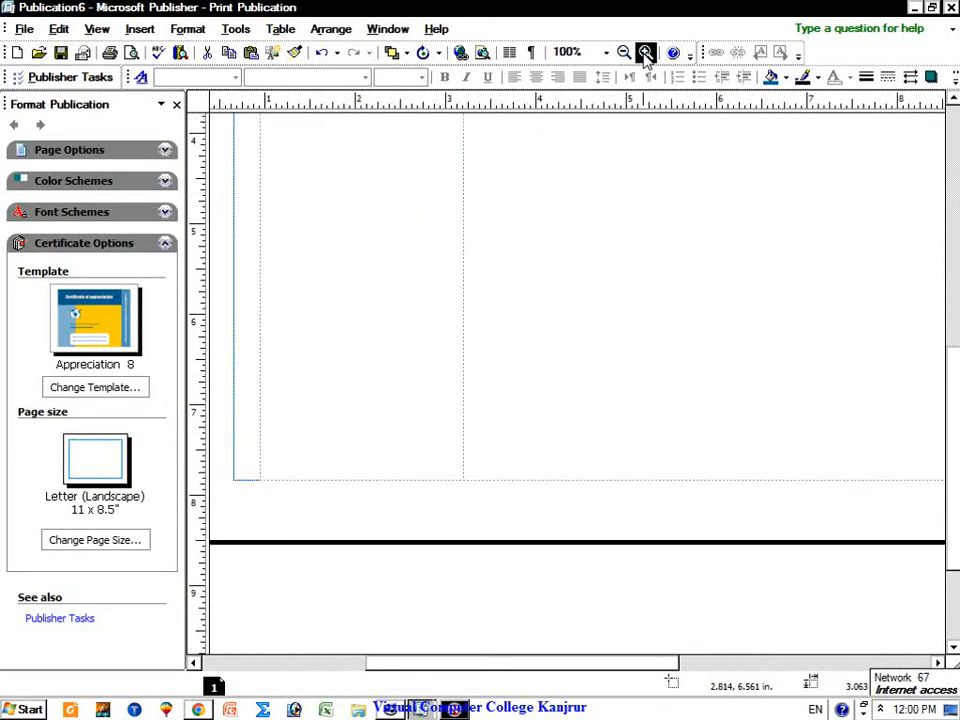
click(645, 53)
click(645, 53)
click(645, 53)
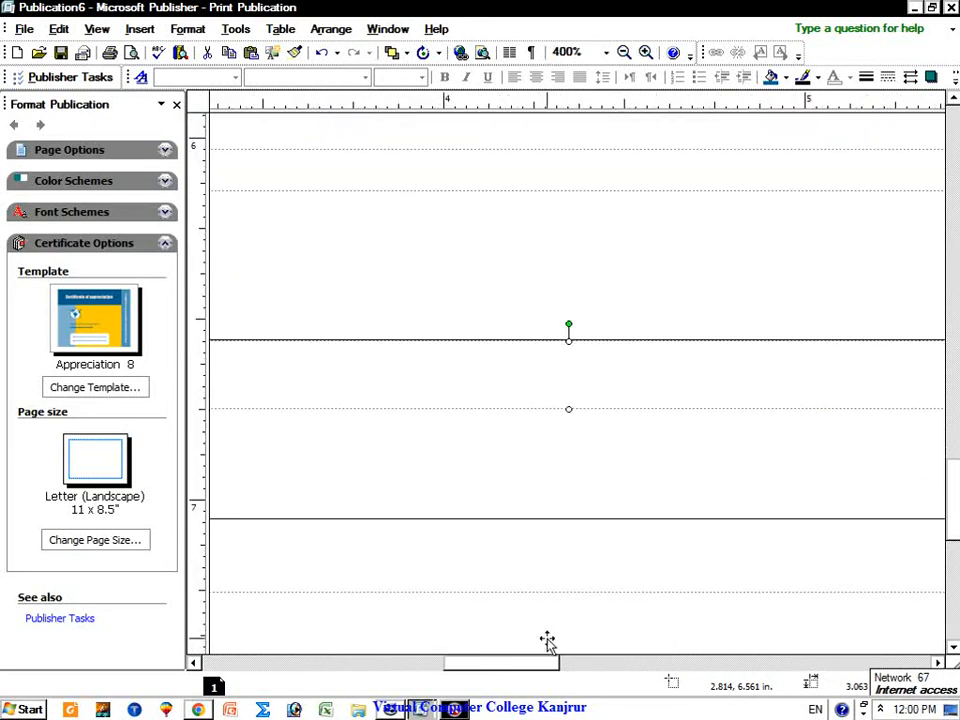
drag(514, 670, 476, 668)
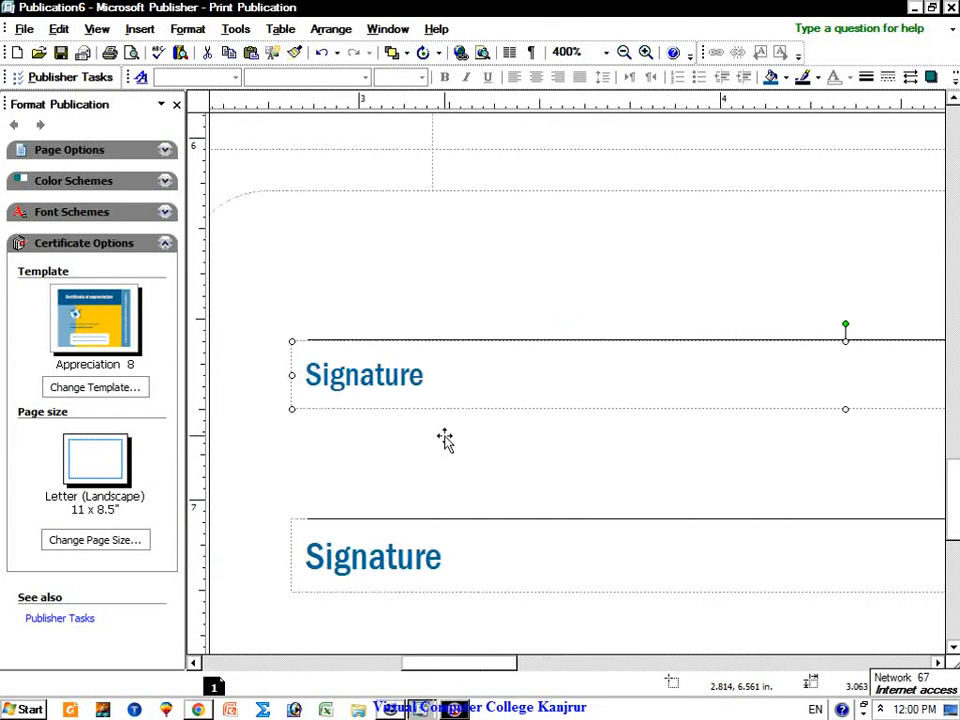
double_click(431, 383)
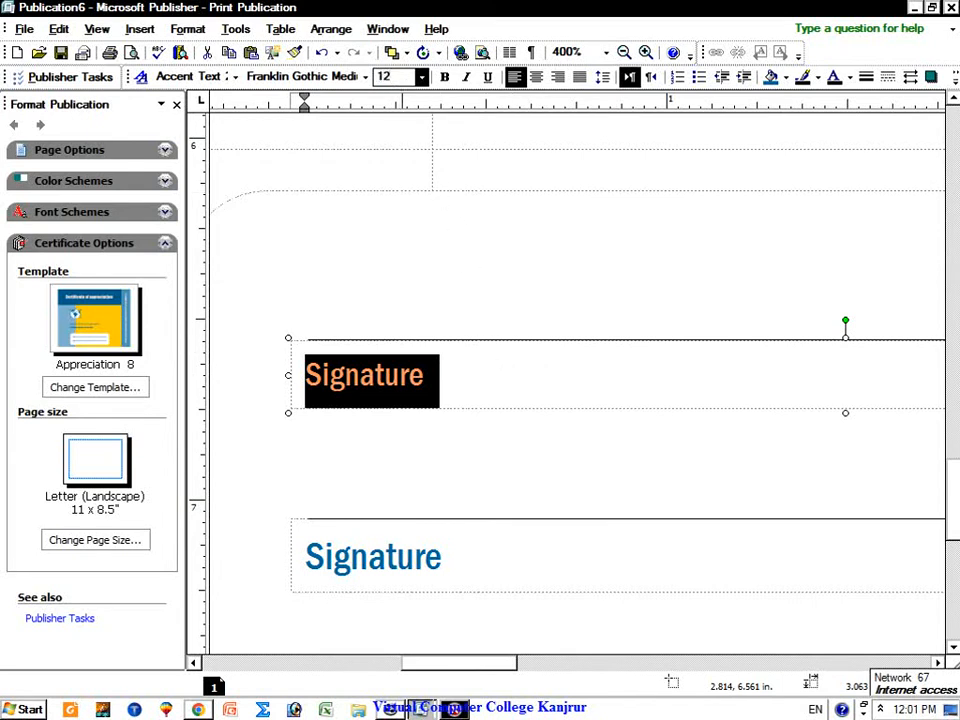
key(Return)
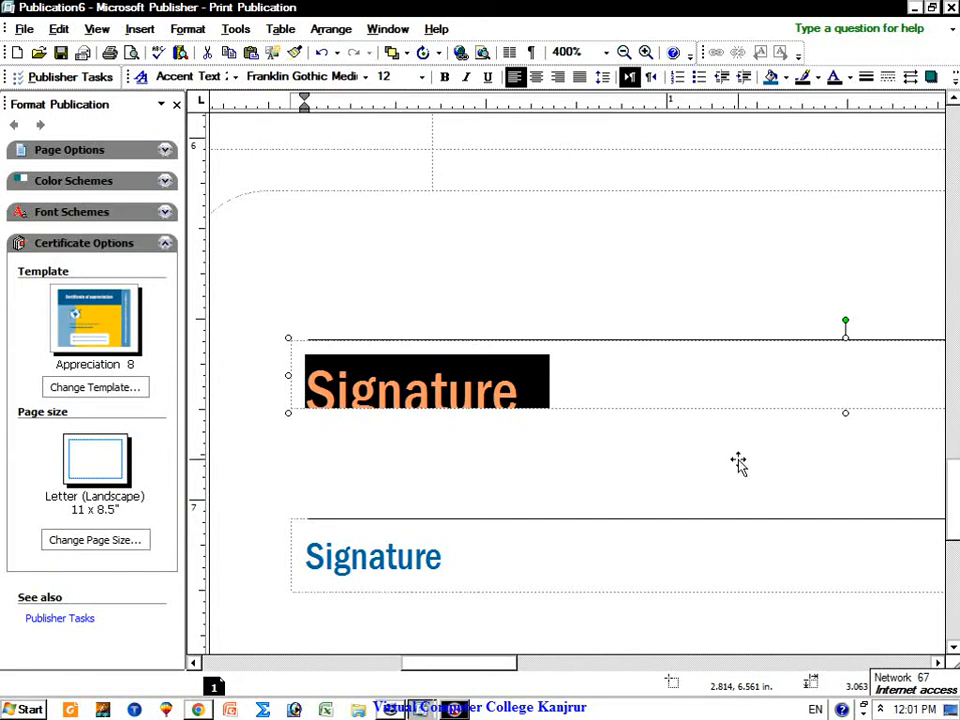
drag(845, 413, 846, 436)
Step: Change the upper Signature label's font to Times New Roman
click(535, 390)
double_click(535, 390)
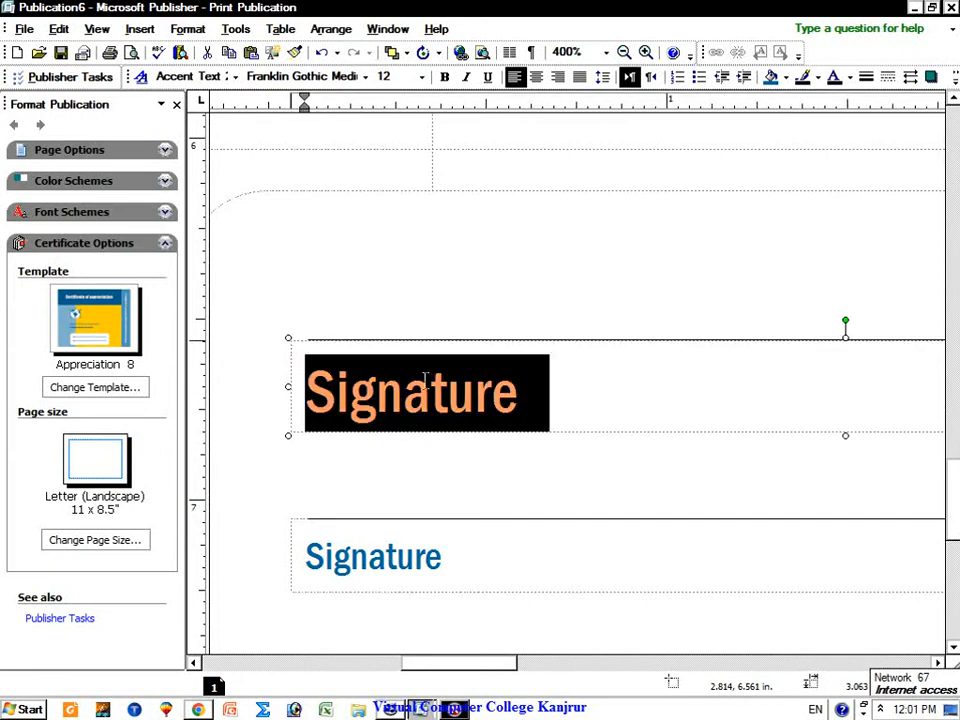
click(321, 78)
text(T)
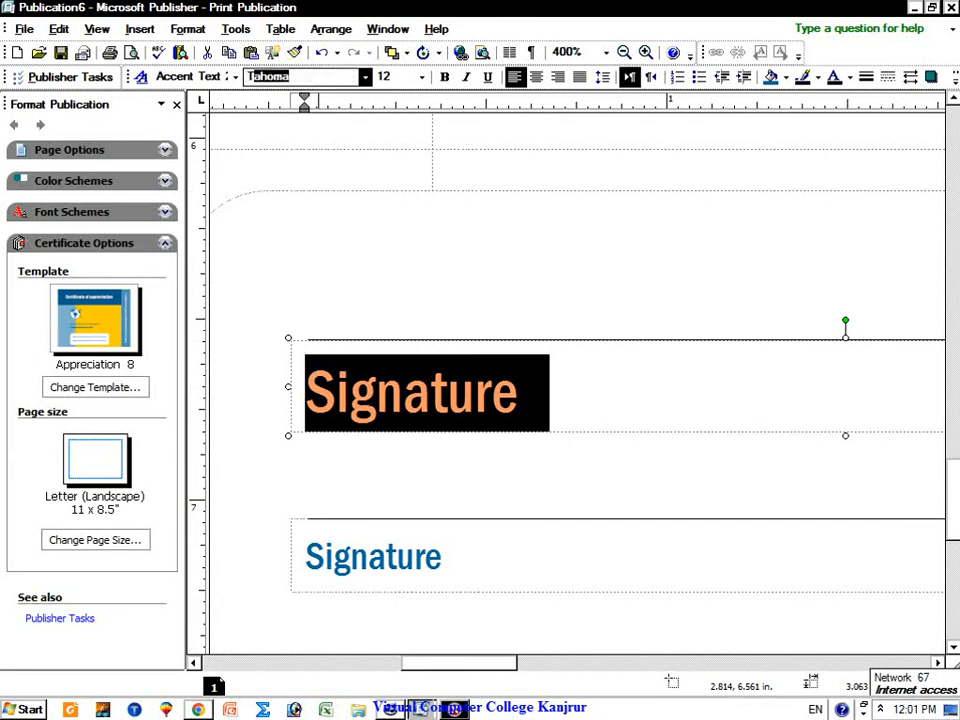
text(im)
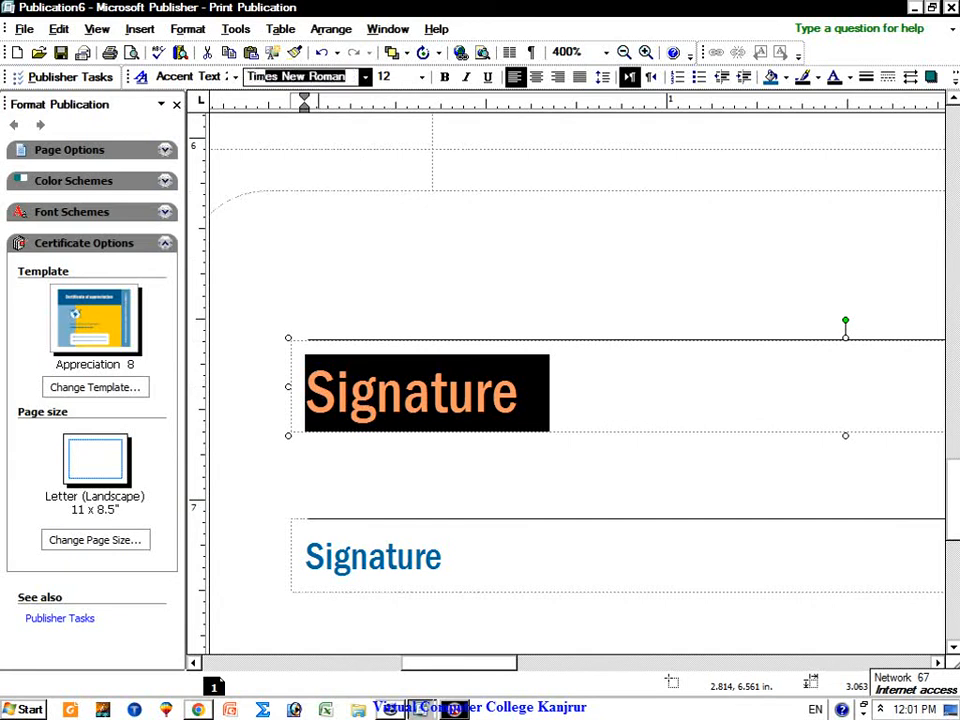
text(e)
key(Return)
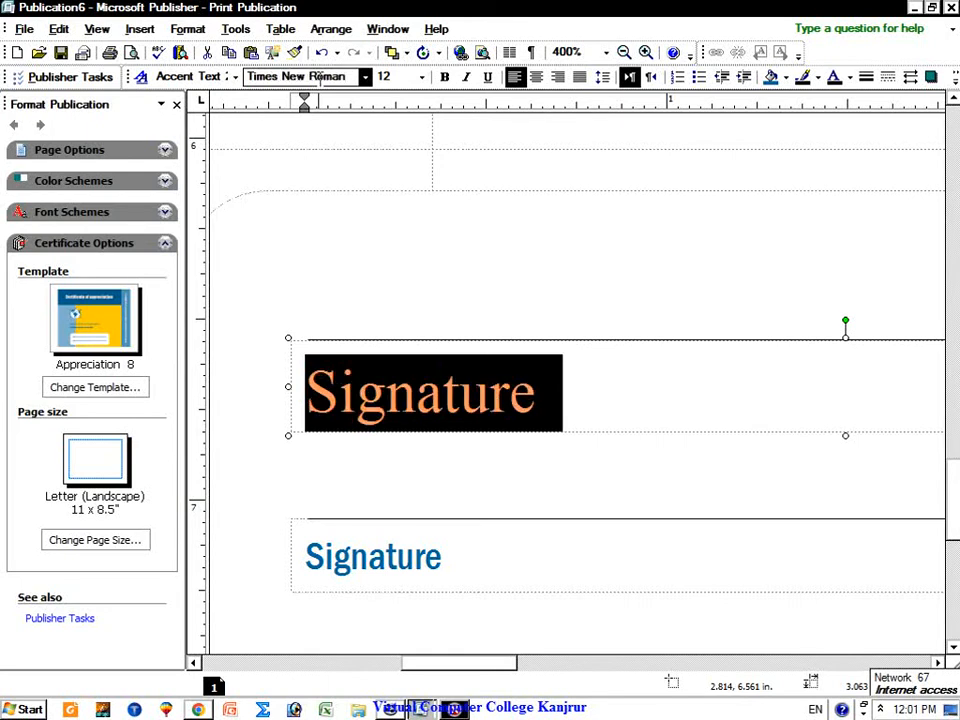
Step: Check the lower Signature box and signature lines, then zoom out toward the full certificate
double_click(422, 545)
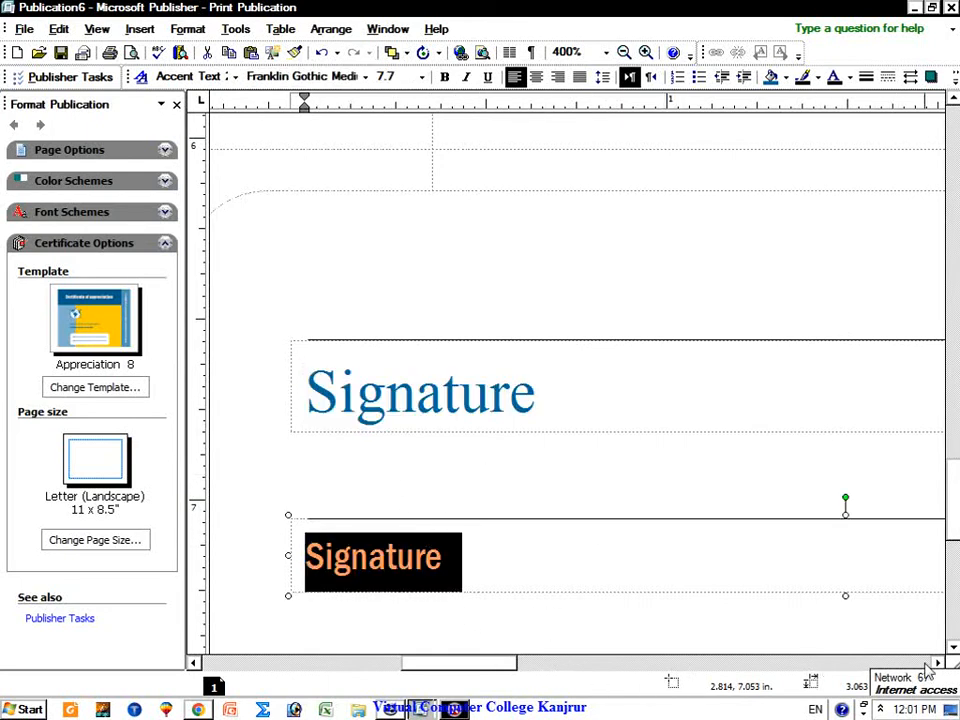
click(937, 662)
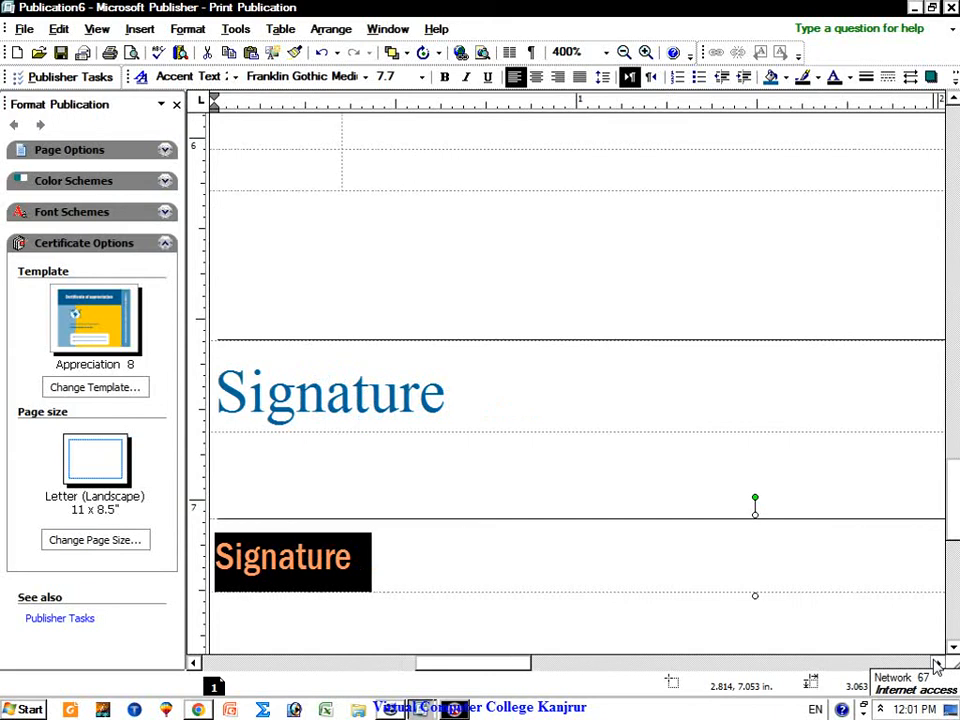
click(624, 52)
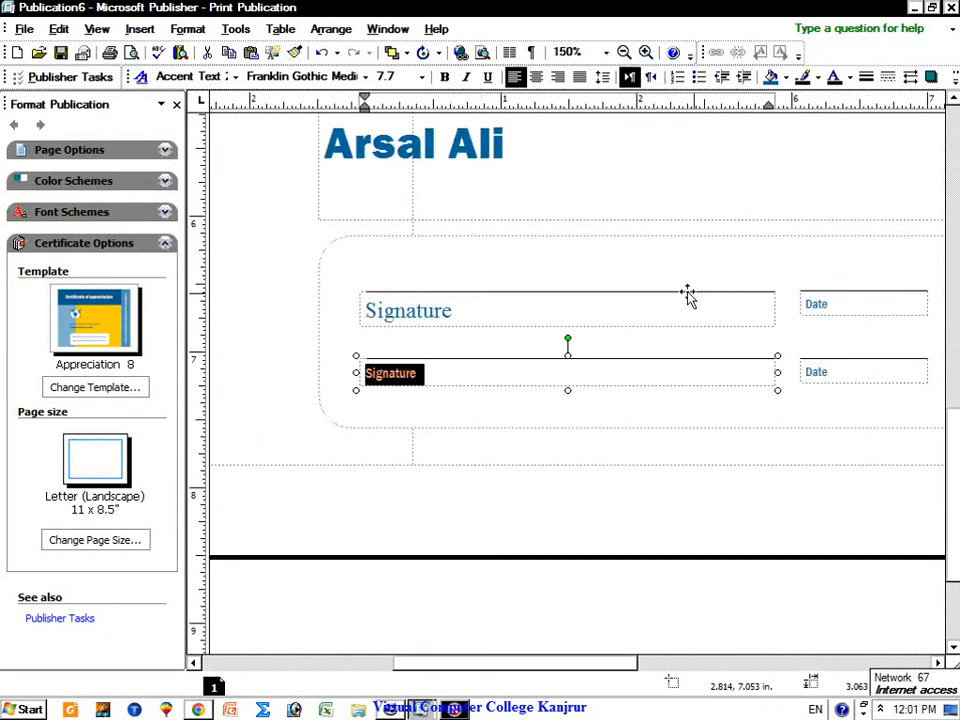
scroll(687, 296, up, 1)
click(508, 407)
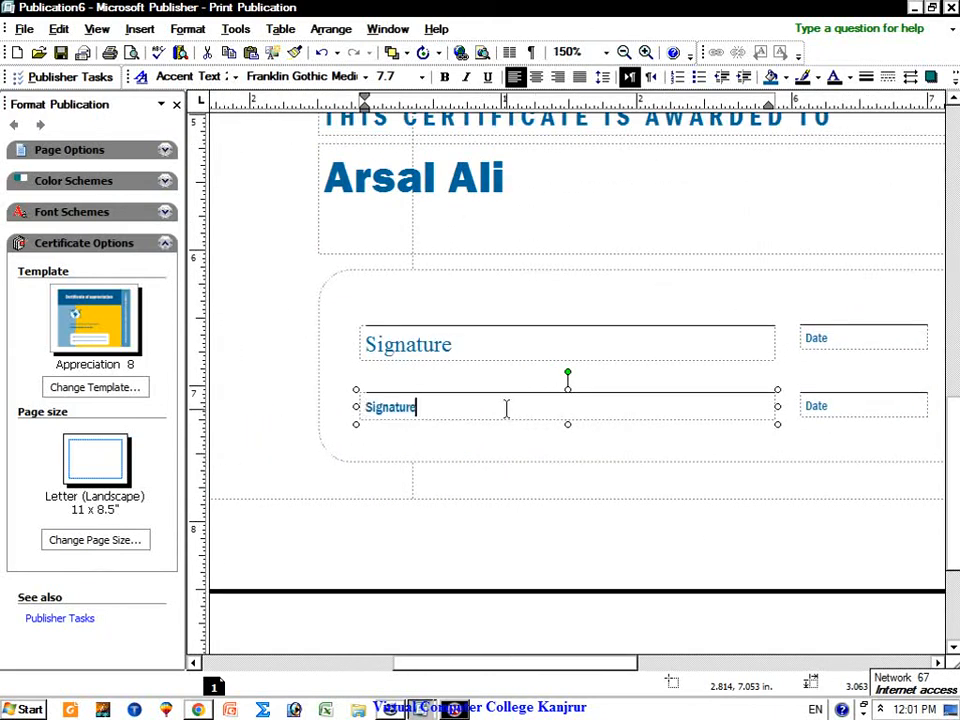
double_click(426, 404)
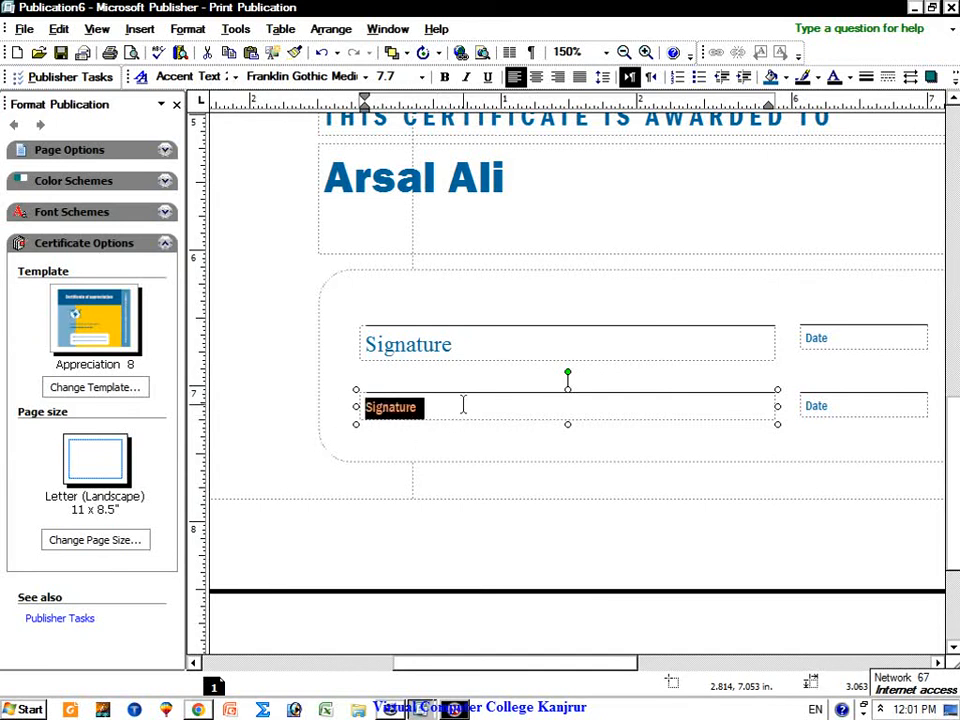
click(551, 345)
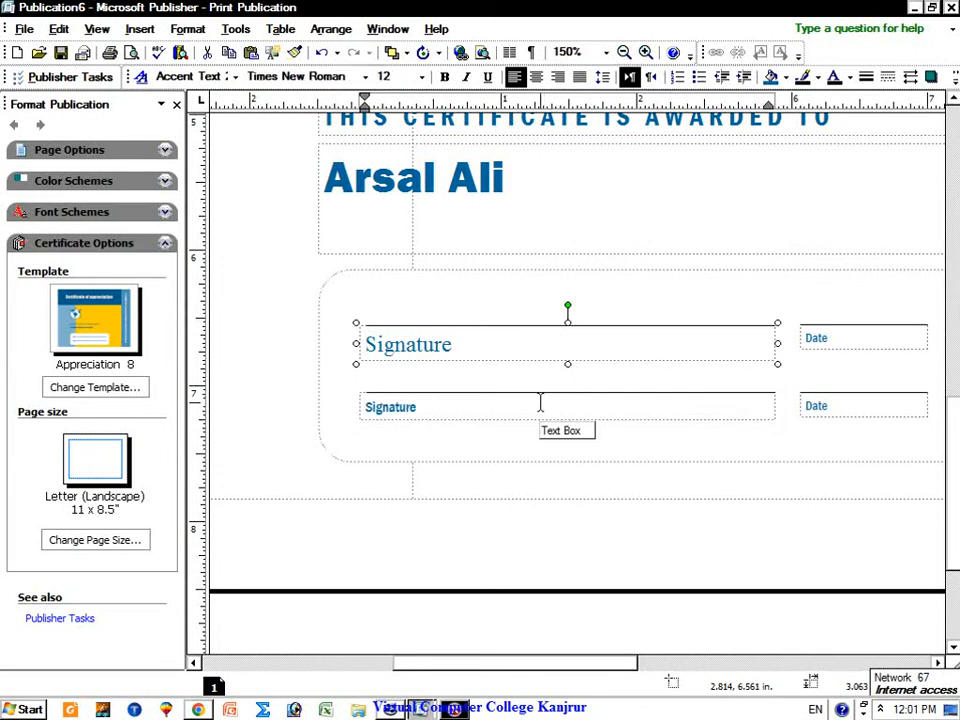
click(540, 402)
click(615, 392)
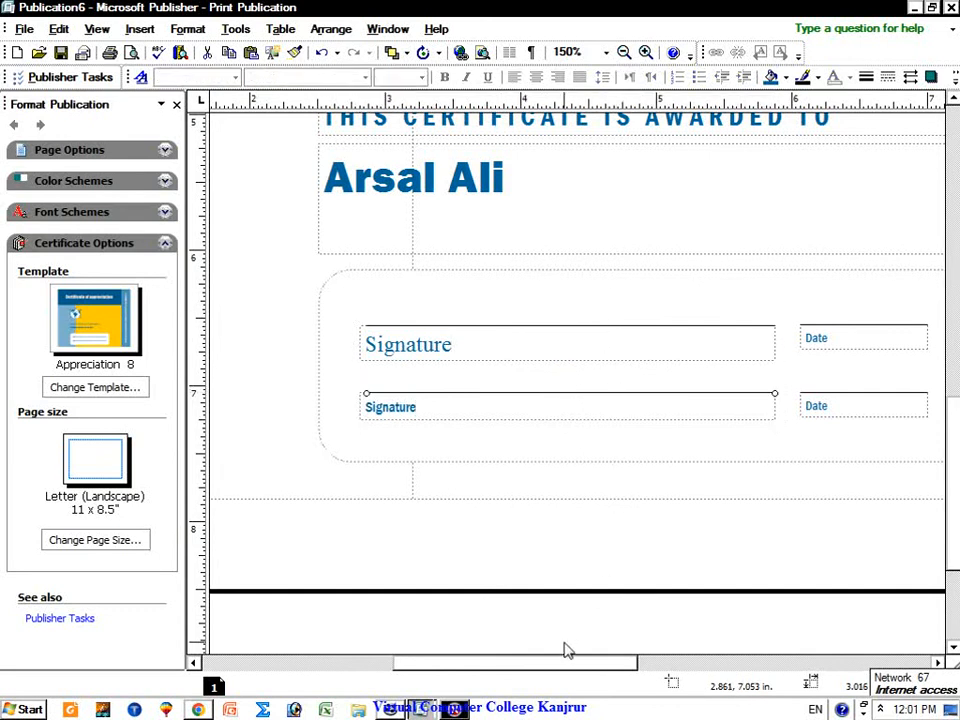
drag(595, 668, 542, 604)
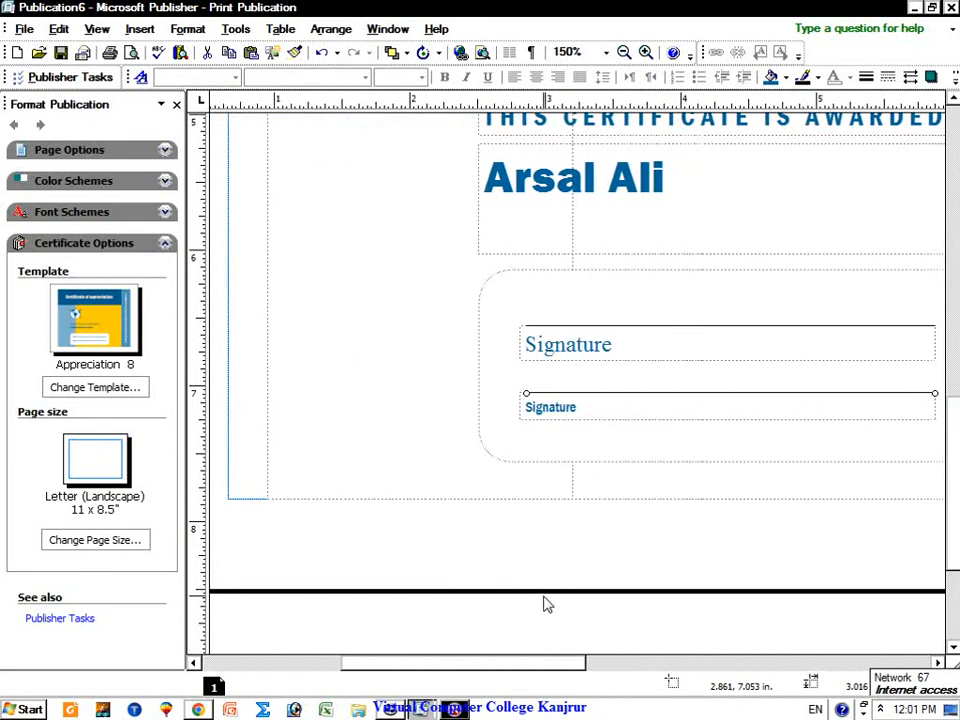
double_click(622, 52)
click(622, 52)
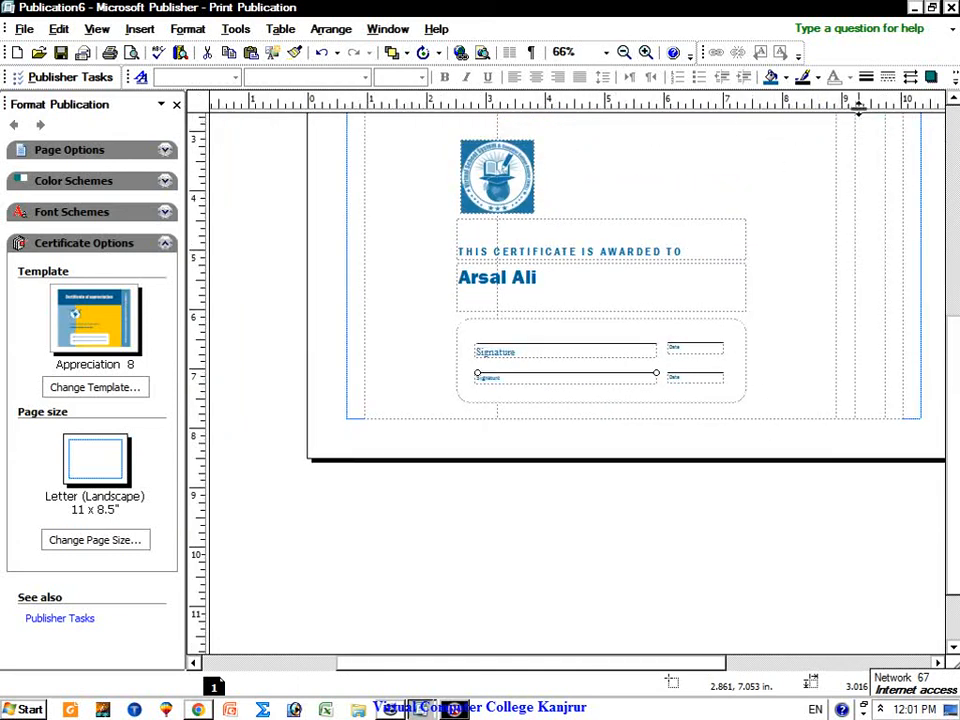
Step: Zoom out and glance at the template choices, closing them without changes
click(622, 52)
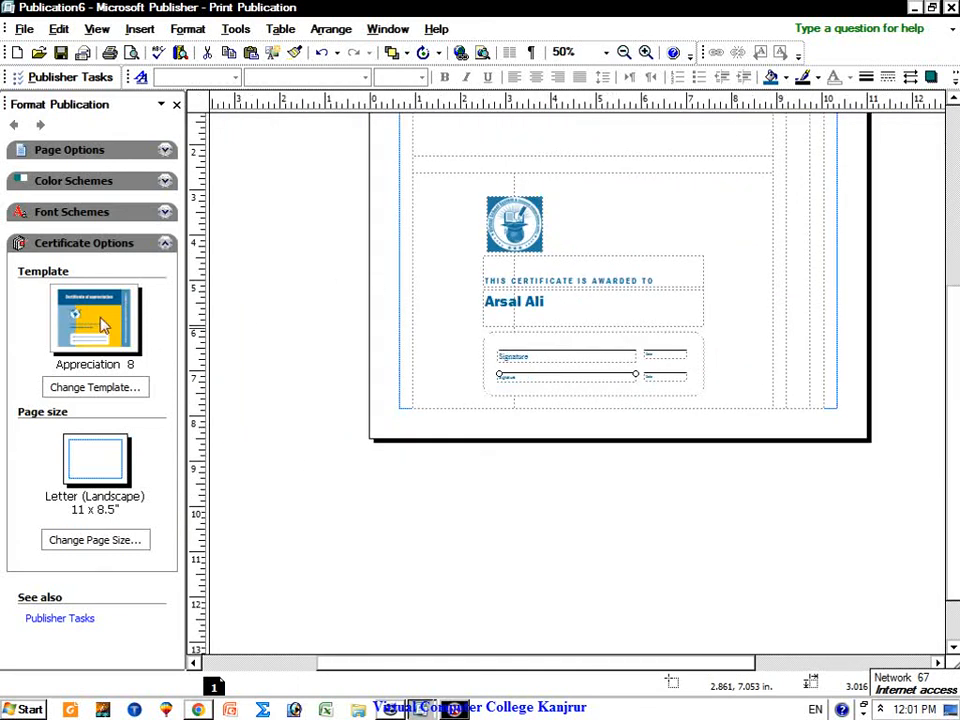
click(100, 387)
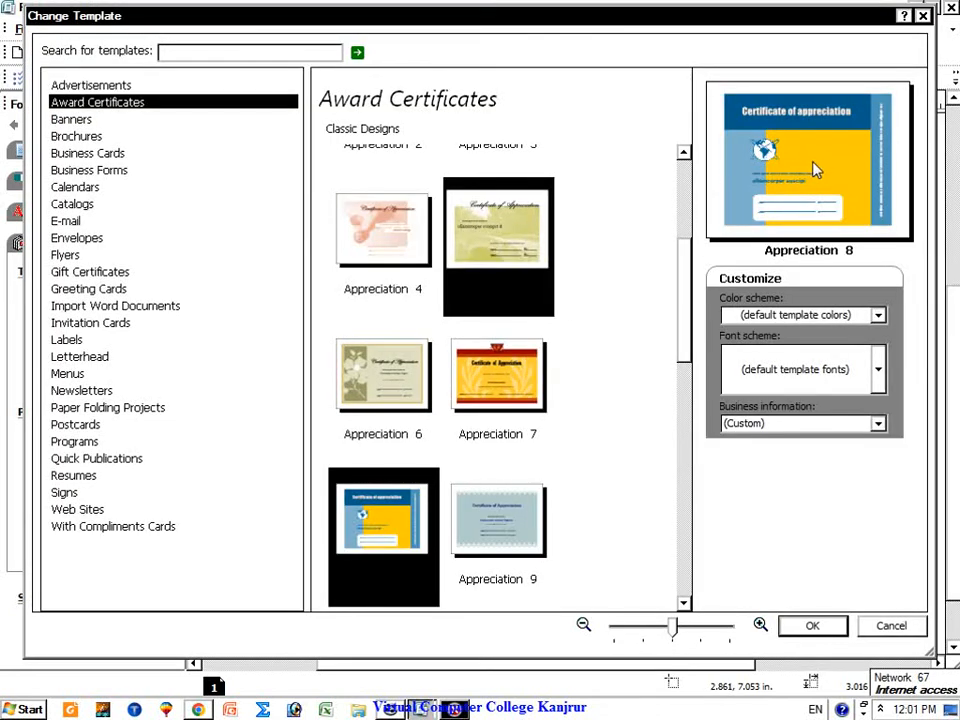
click(889, 625)
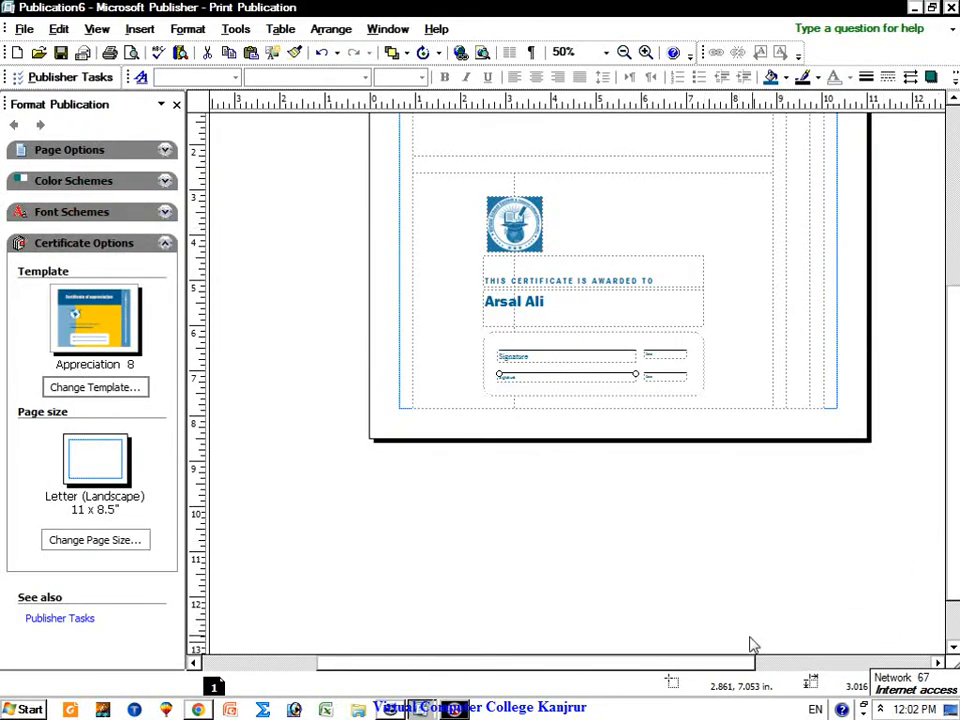
Step: Inspect the title placeholder's fill and font colour choices and nudge the background frame right
drag(709, 663, 759, 660)
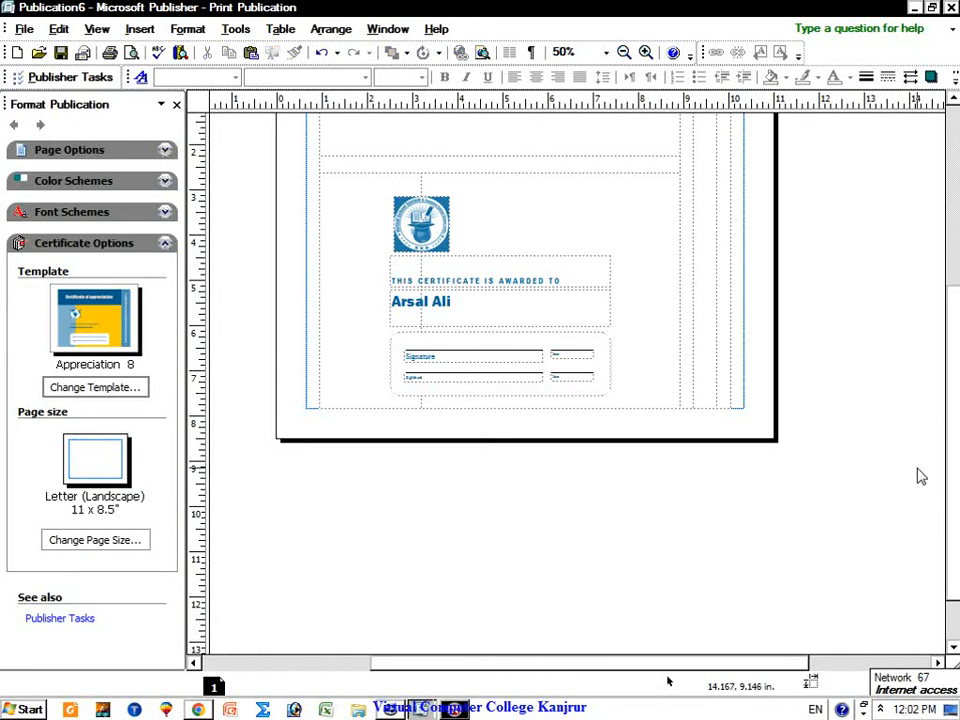
scroll(921, 477, up, 3)
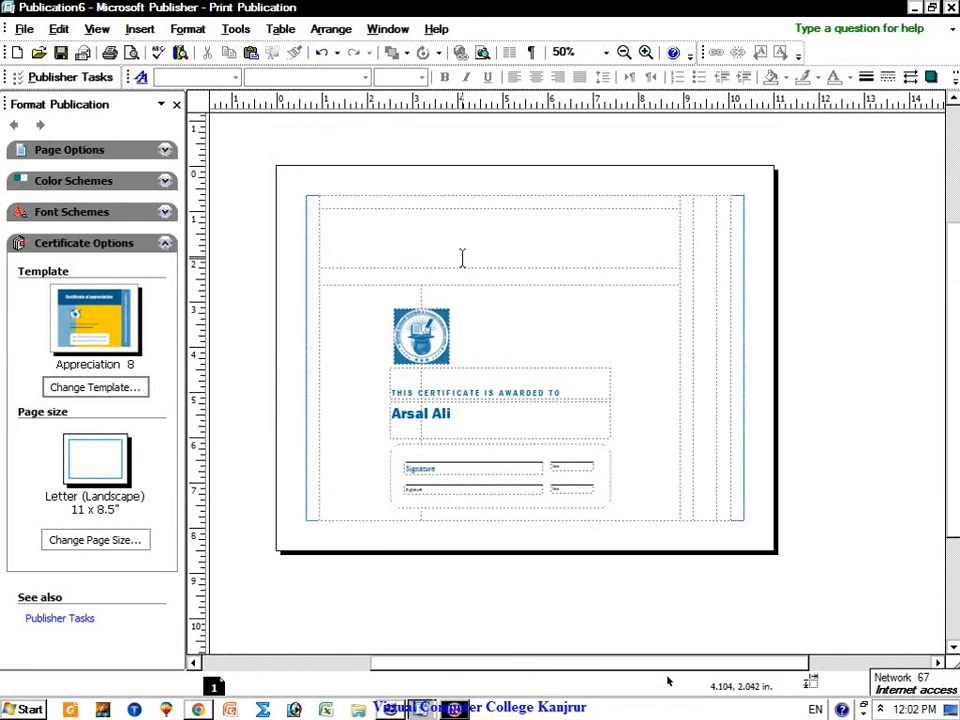
click(462, 258)
click(504, 297)
click(496, 257)
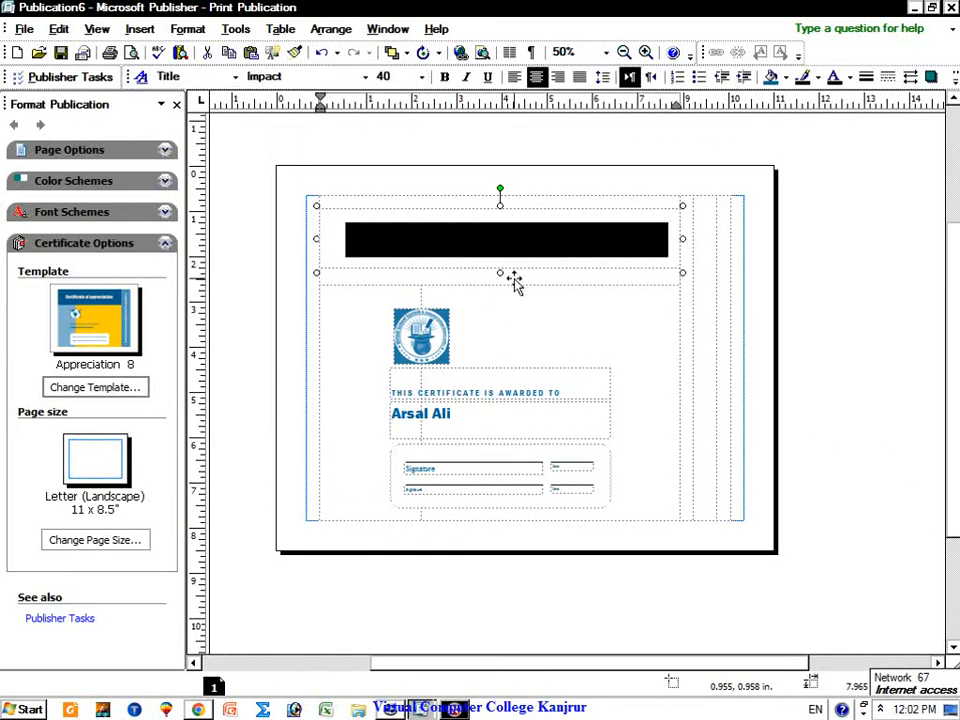
click(787, 78)
click(850, 80)
click(850, 82)
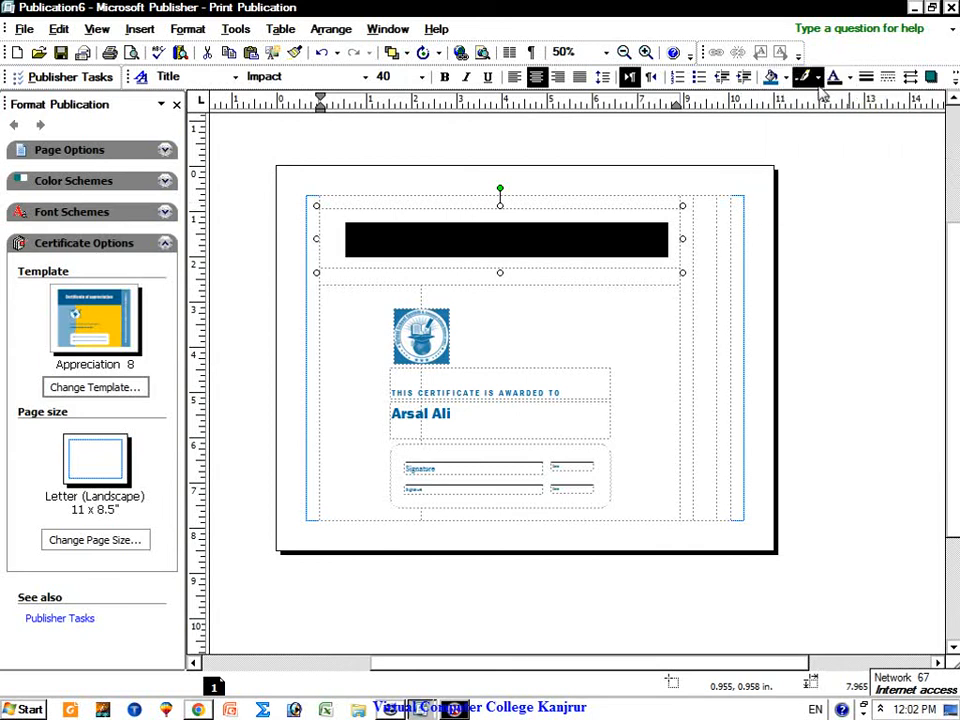
click(568, 317)
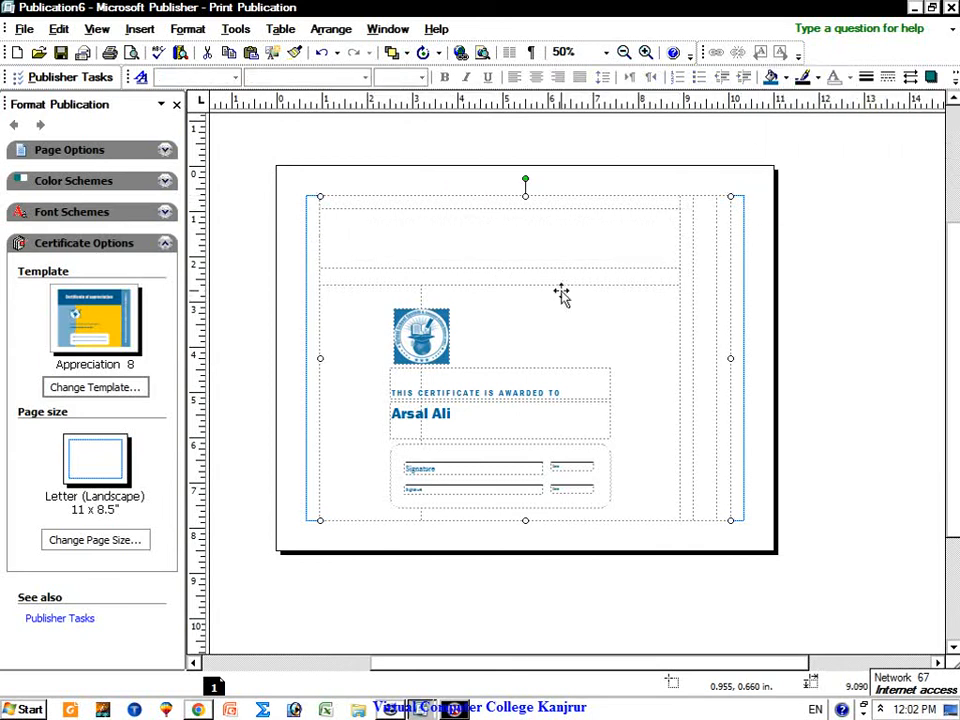
mouse_move(542, 306)
mouse_down()
mouse_move(570, 313)
mouse_move(556, 304)
mouse_up()
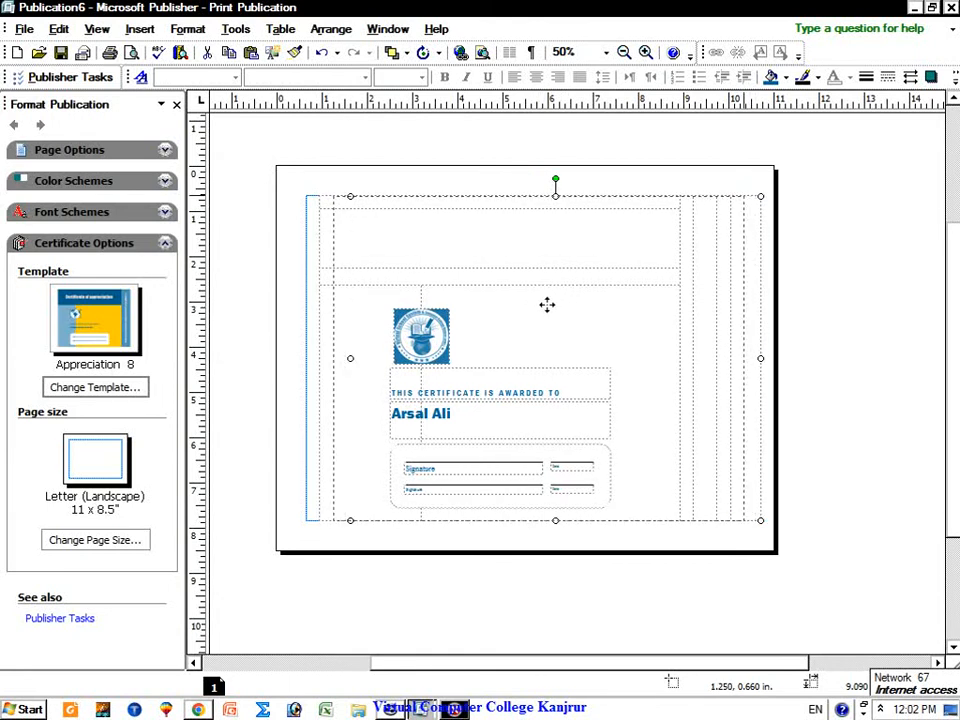
Step: Select the signature lines, name box and award text, then bring up the certificate design gallery
click(521, 174)
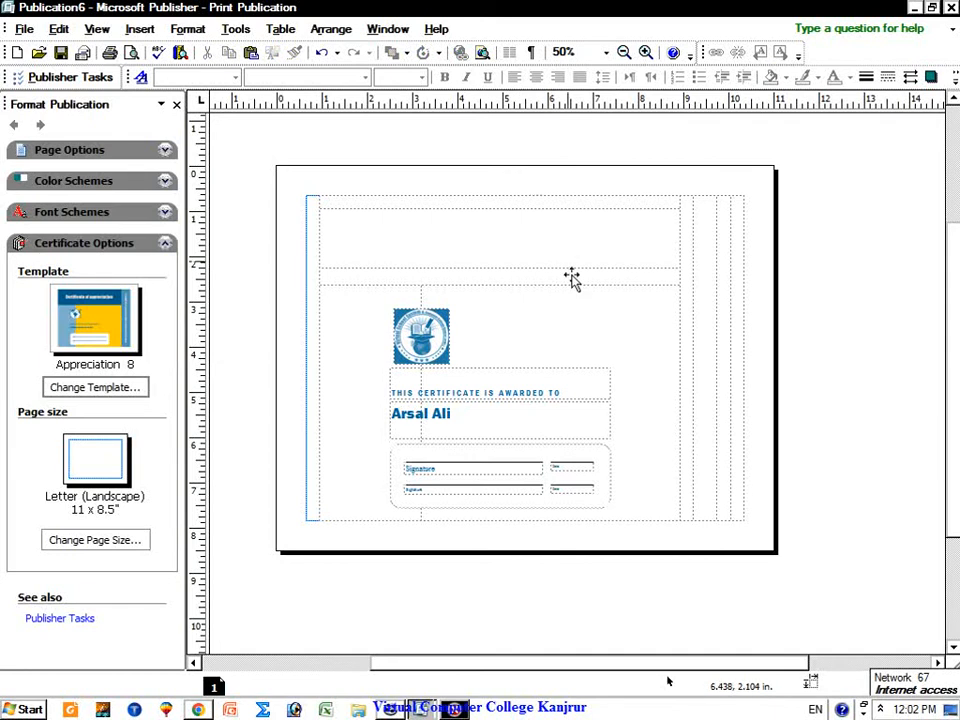
click(531, 467)
click(458, 486)
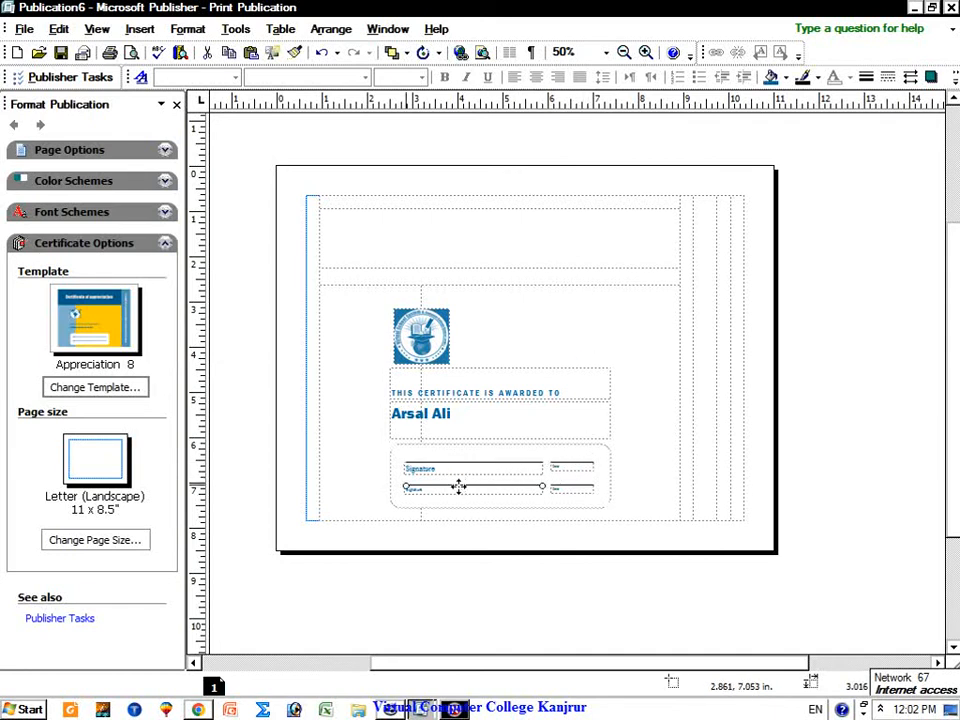
click(538, 506)
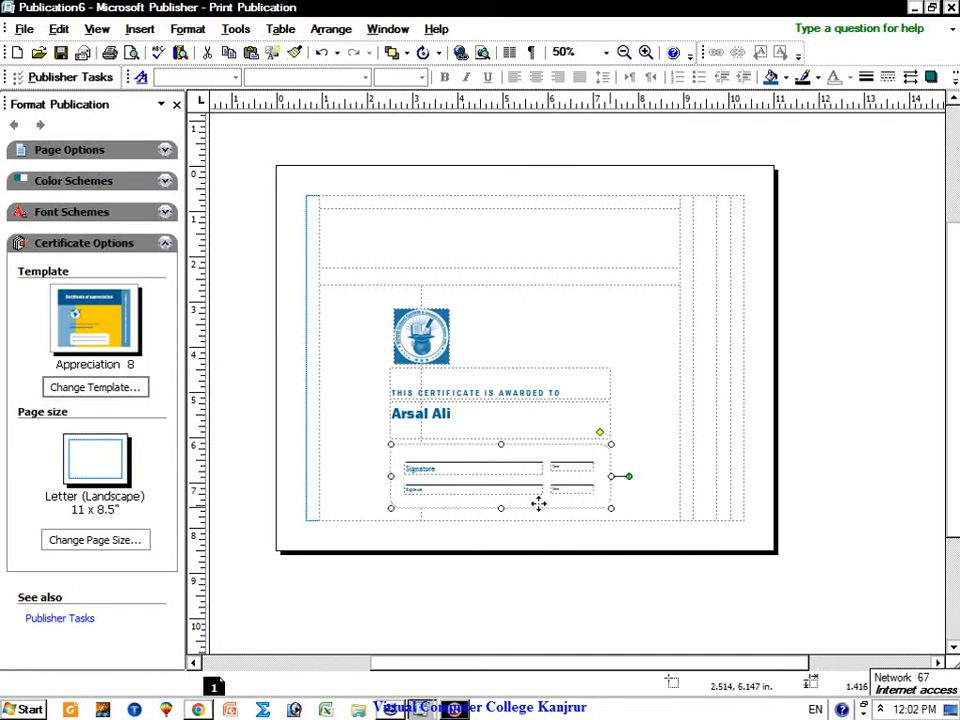
click(528, 425)
click(525, 385)
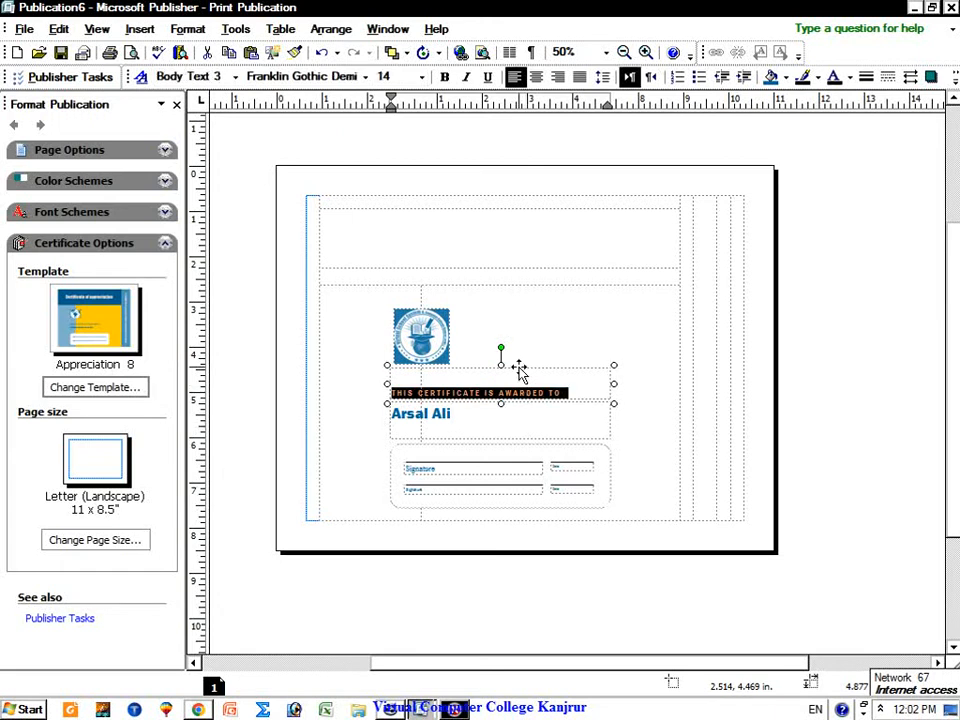
click(592, 338)
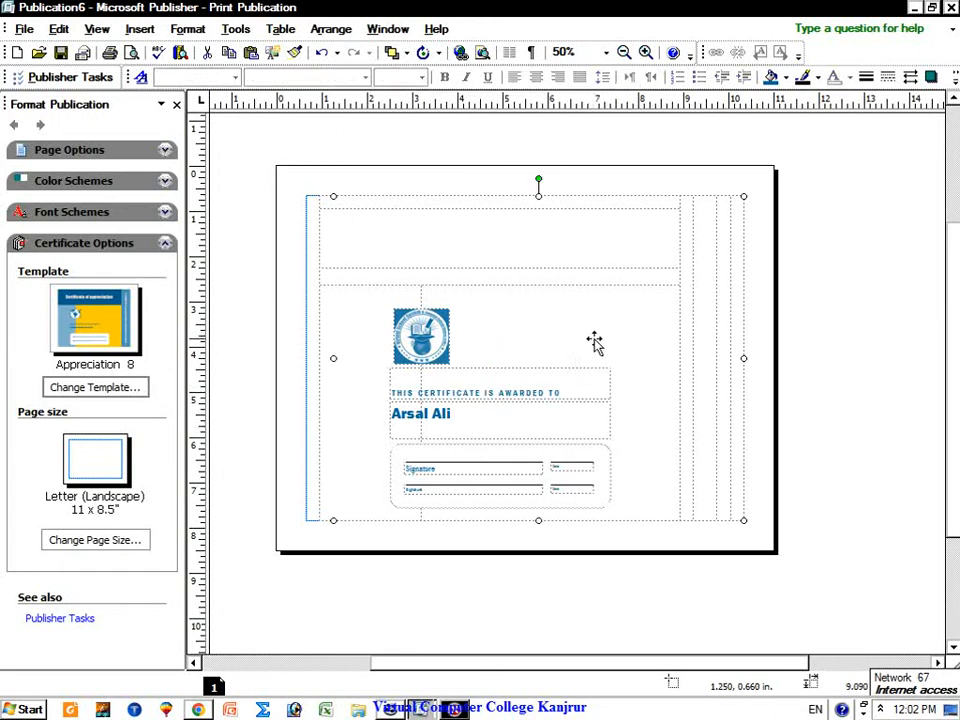
click(98, 387)
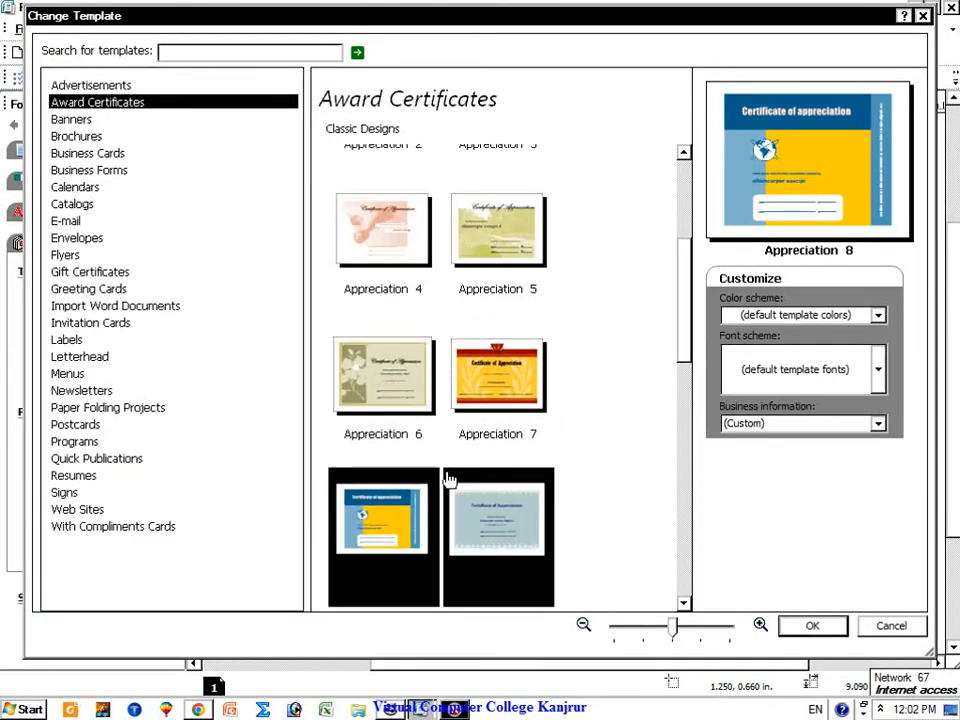
Step: Create a trial publication from the Appreciation 9 certificate design
click(507, 514)
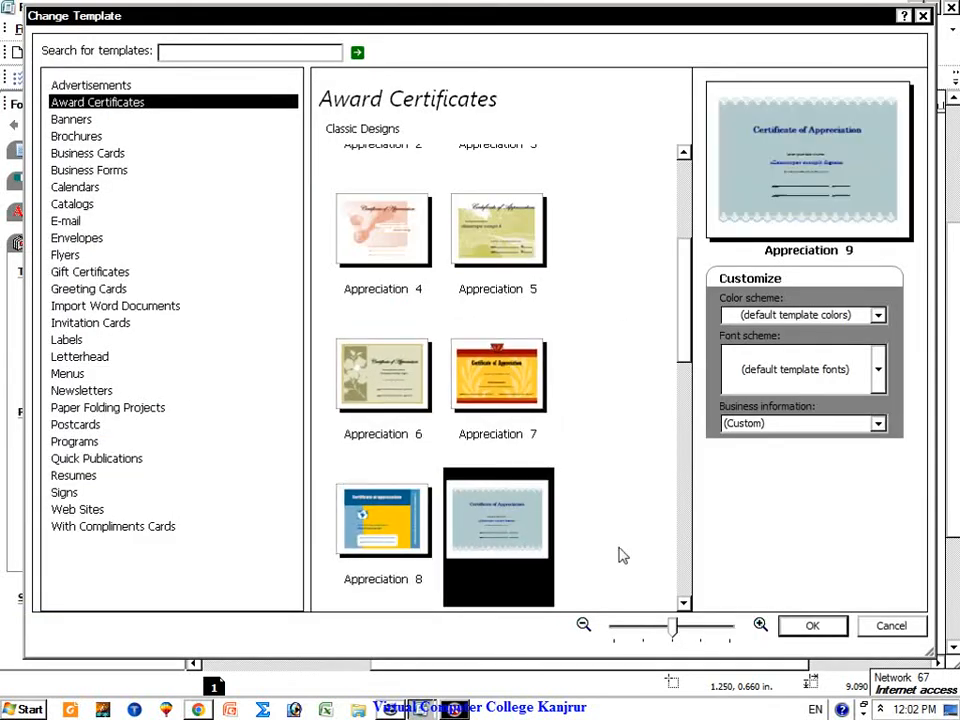
click(805, 625)
click(540, 356)
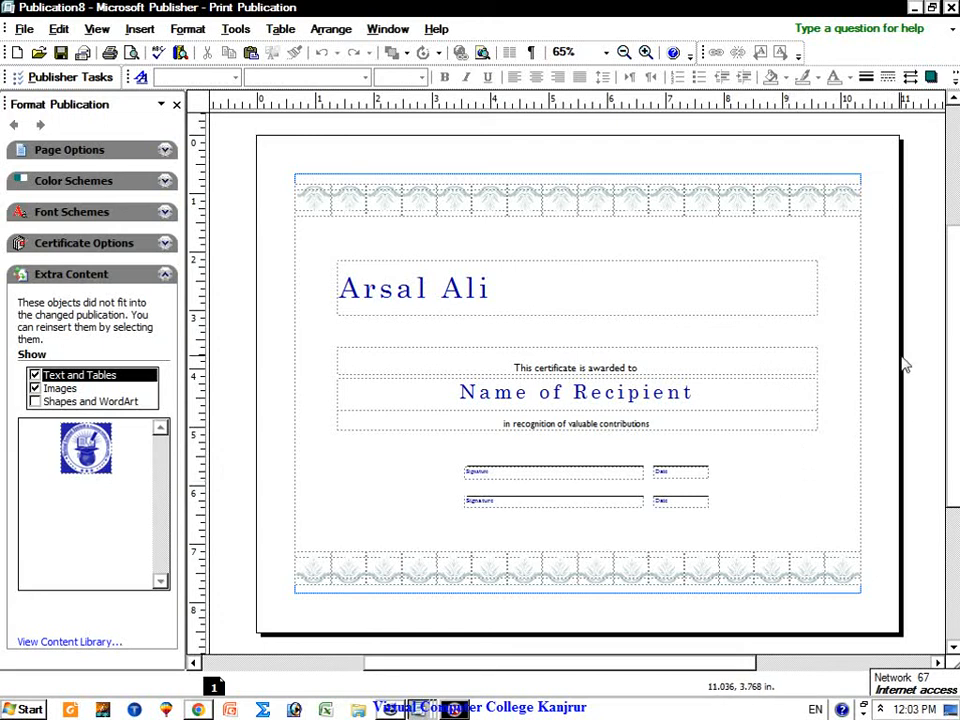
Step: Close the Appreciation 9 trial without saving and leave Appreciation 8 as the template
click(932, 8)
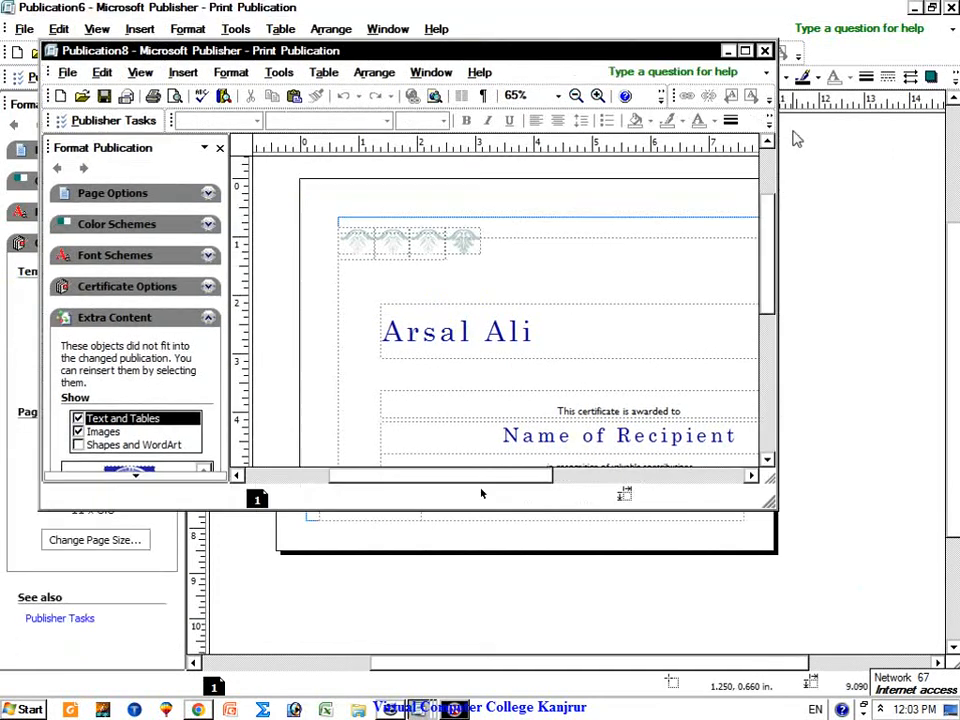
drag(555, 22, 545, 250)
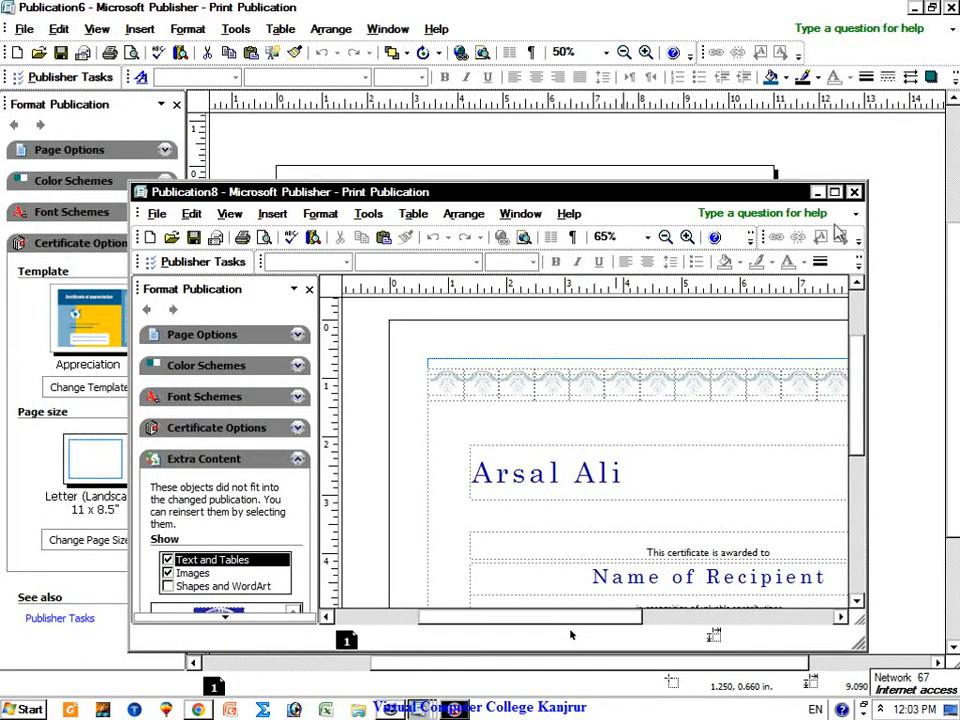
click(852, 191)
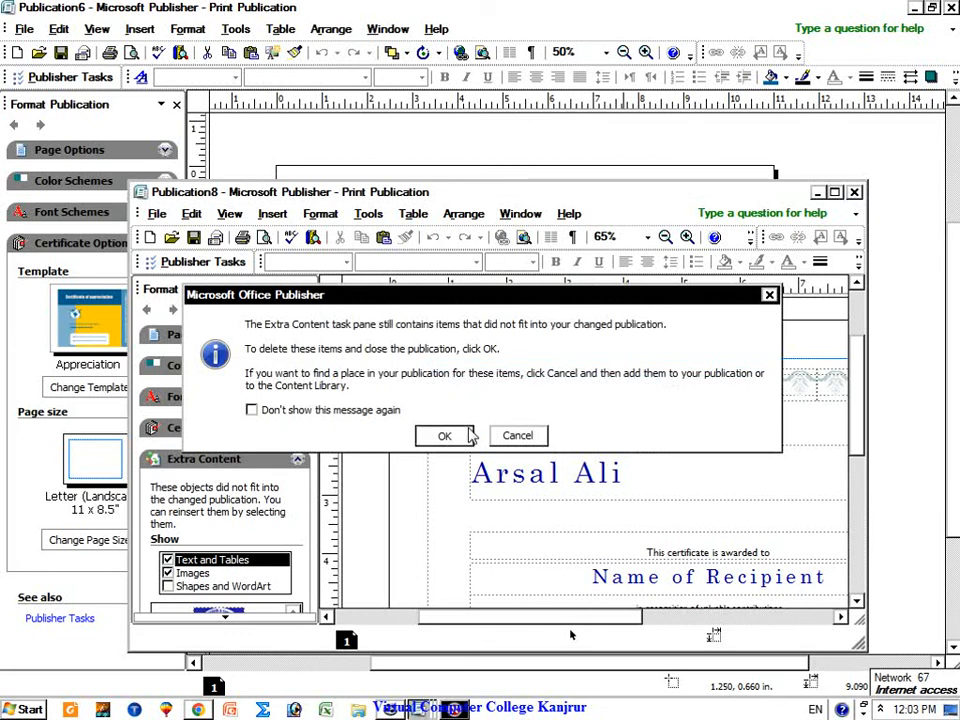
click(444, 436)
click(465, 404)
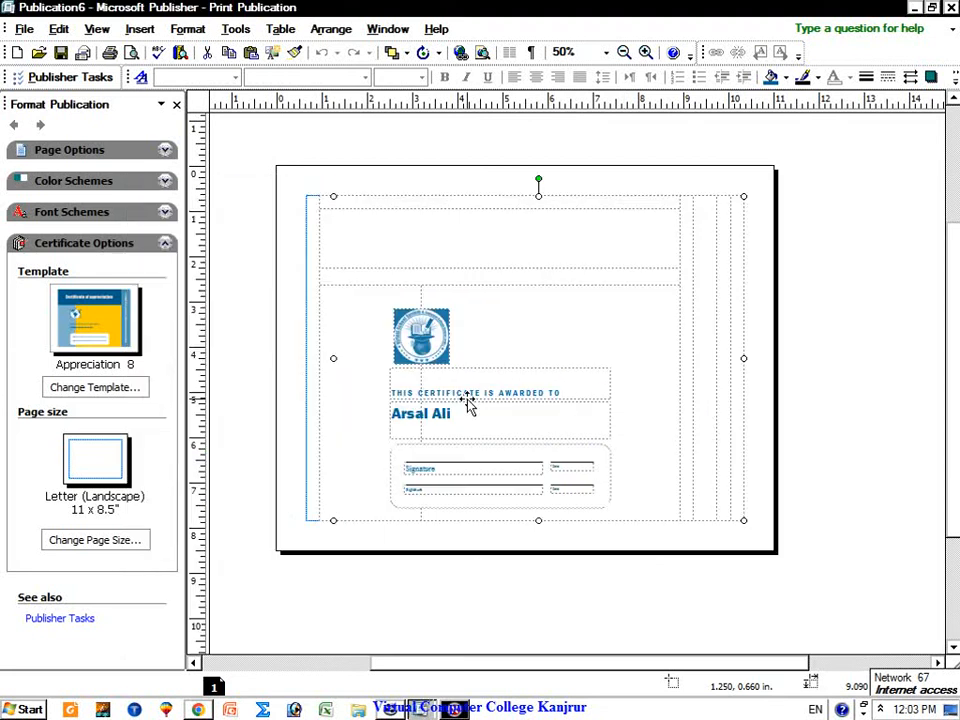
click(105, 388)
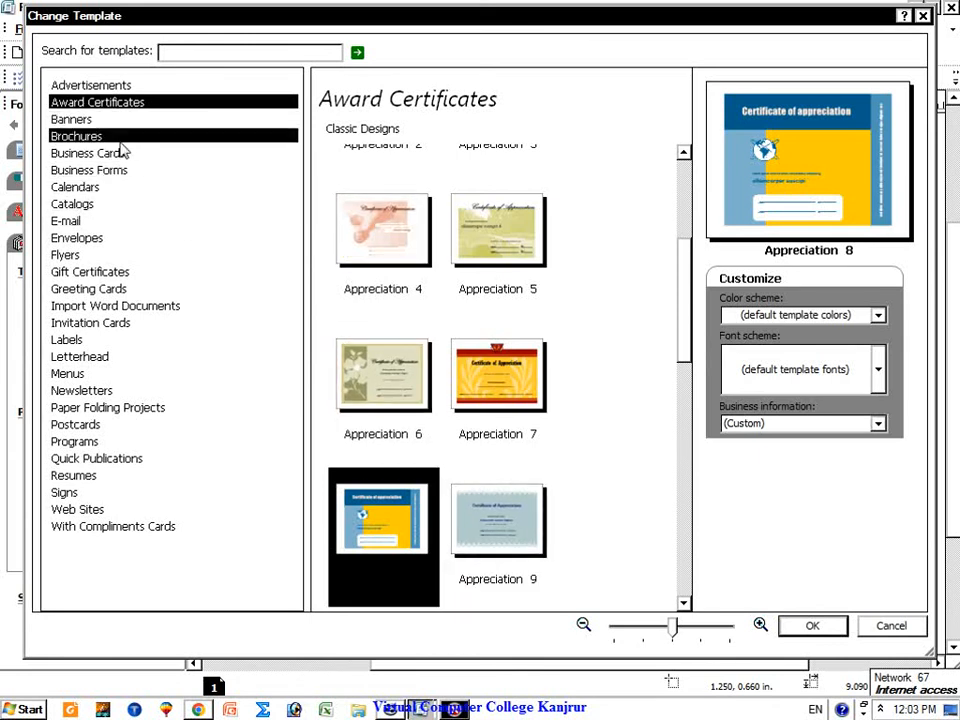
click(897, 630)
click(26, 30)
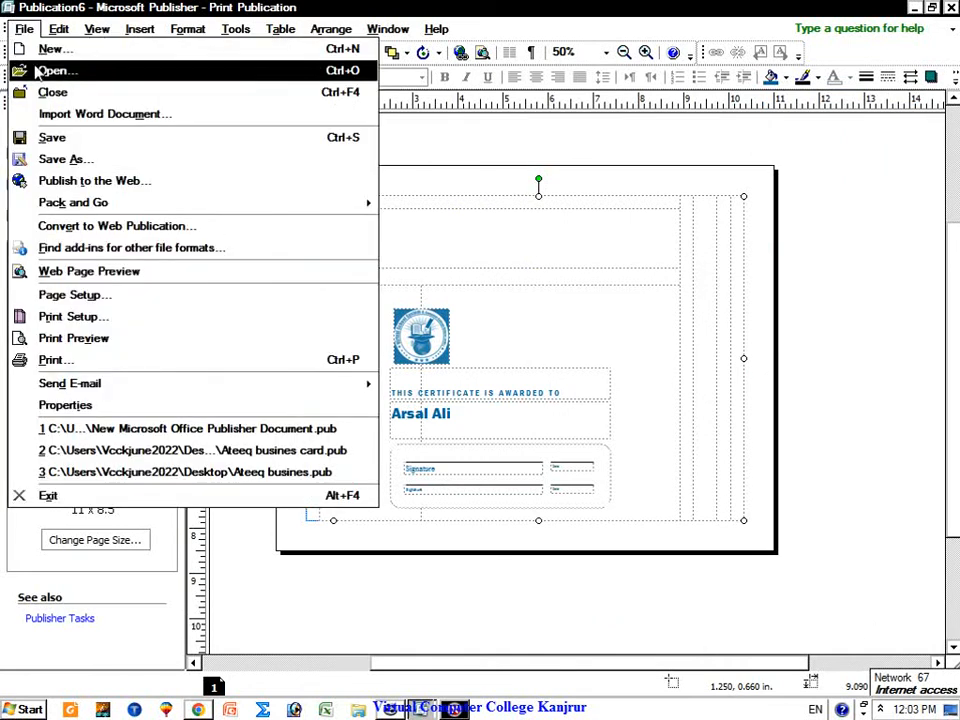
Step: Create a new publication from the Grand Opening design in the Event banners
click(81, 50)
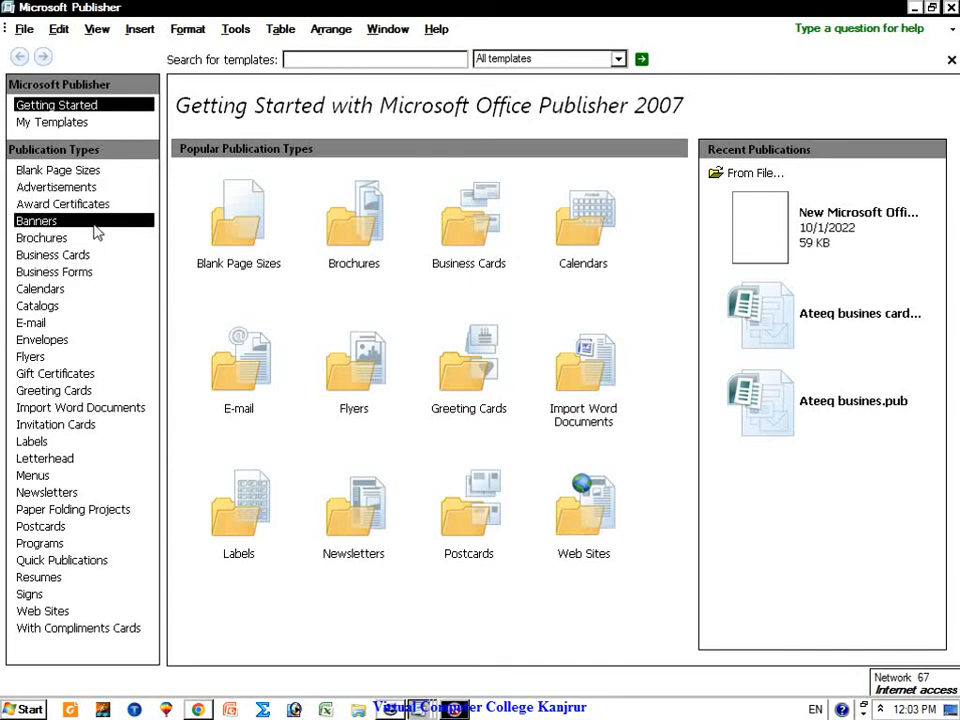
click(40, 221)
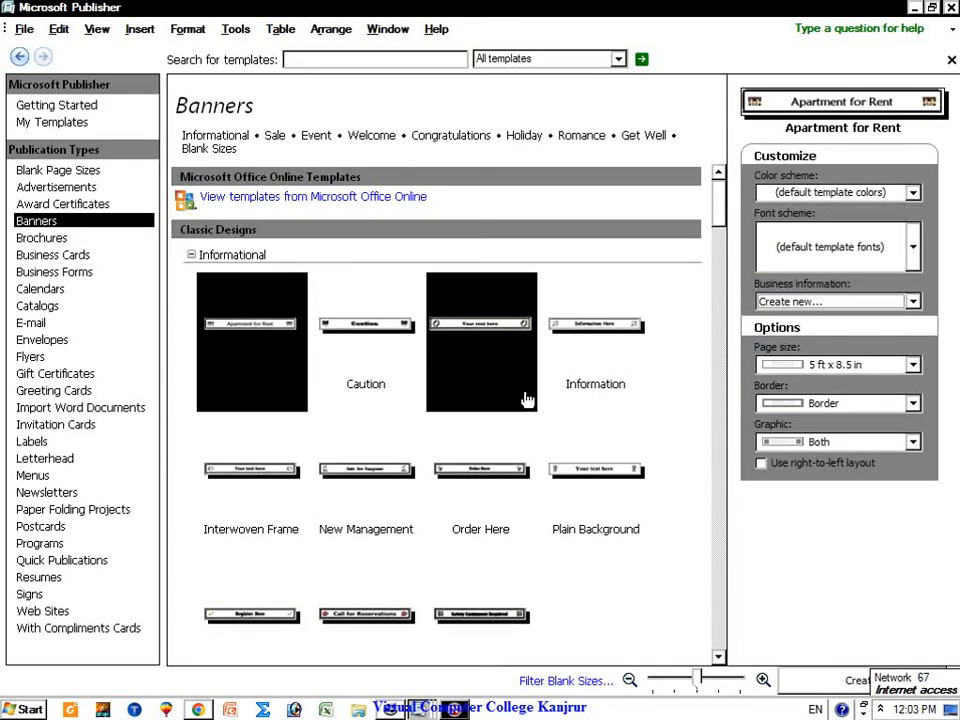
click(718, 658)
click(718, 658)
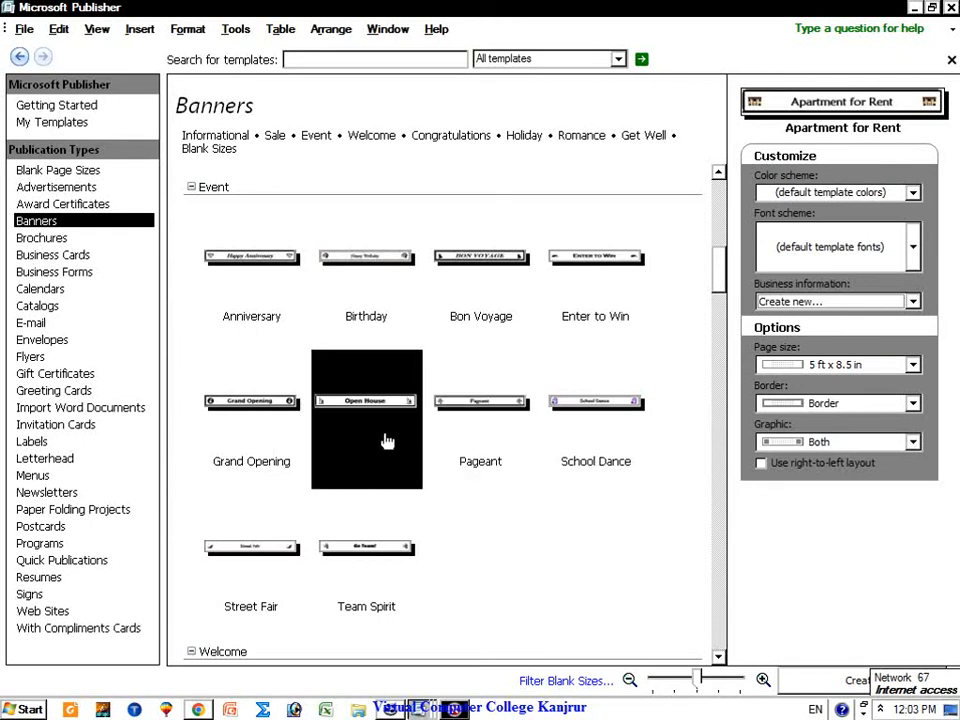
click(275, 426)
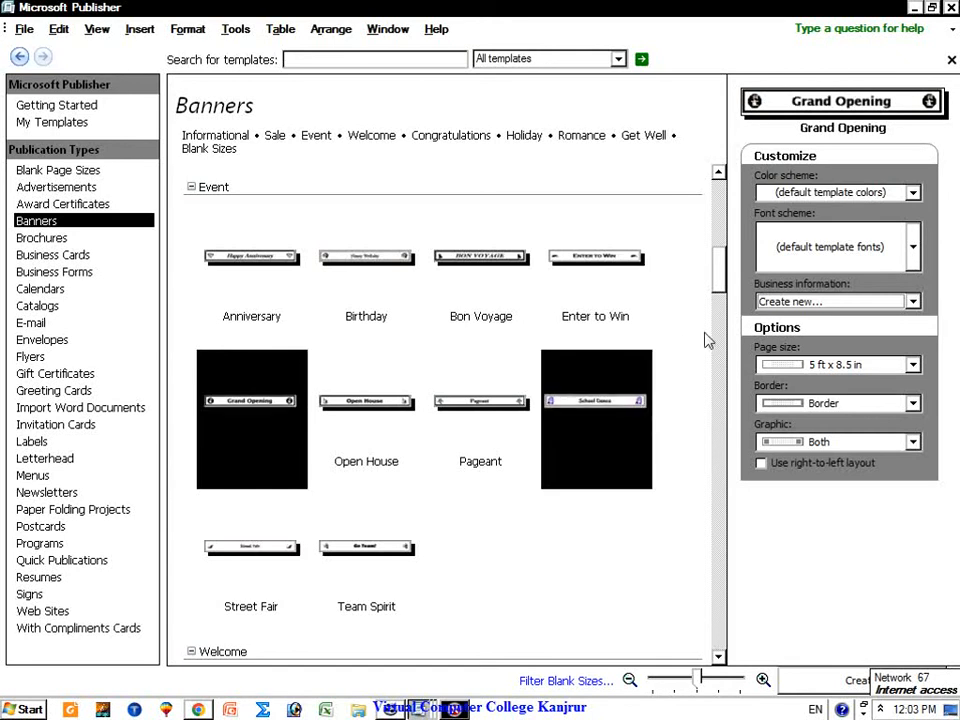
double_click(274, 375)
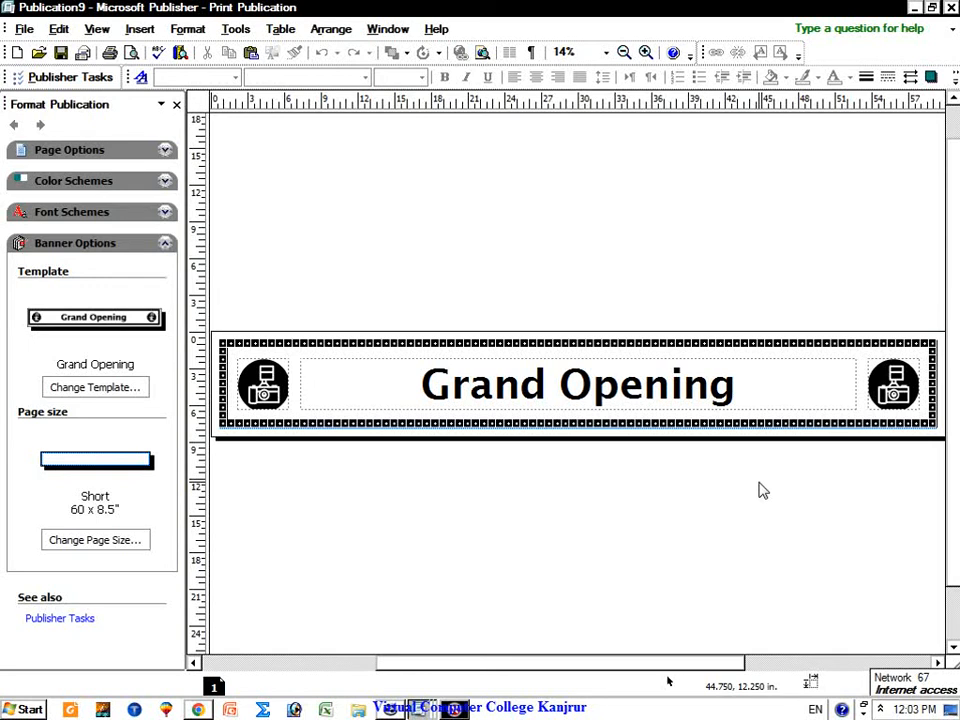
click(283, 396)
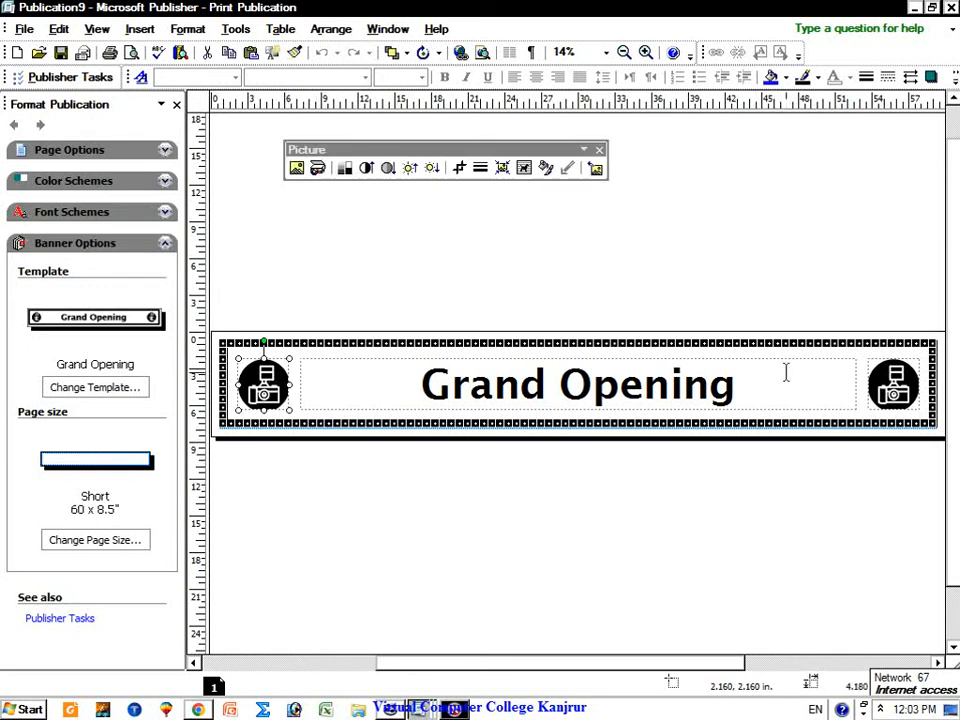
click(893, 385)
click(258, 385)
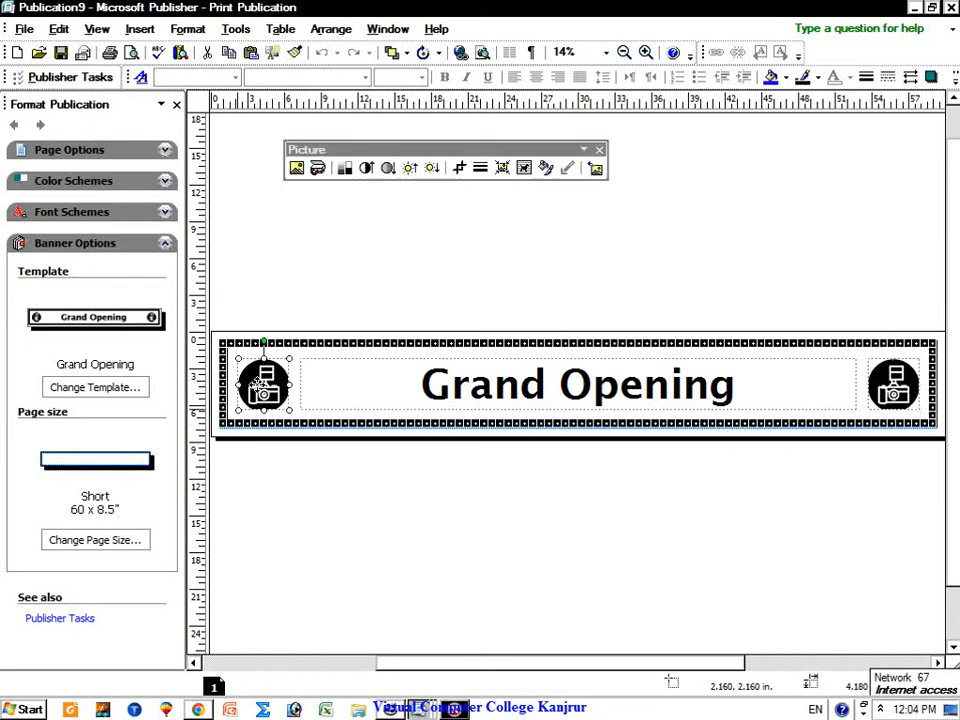
click(882, 385)
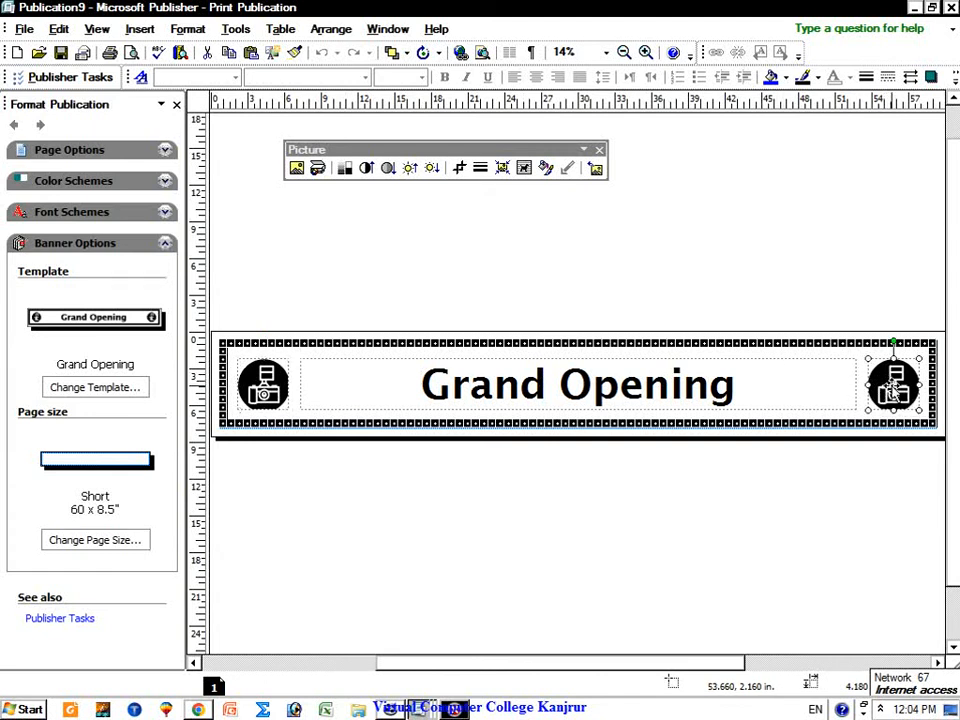
triple_click(686, 400)
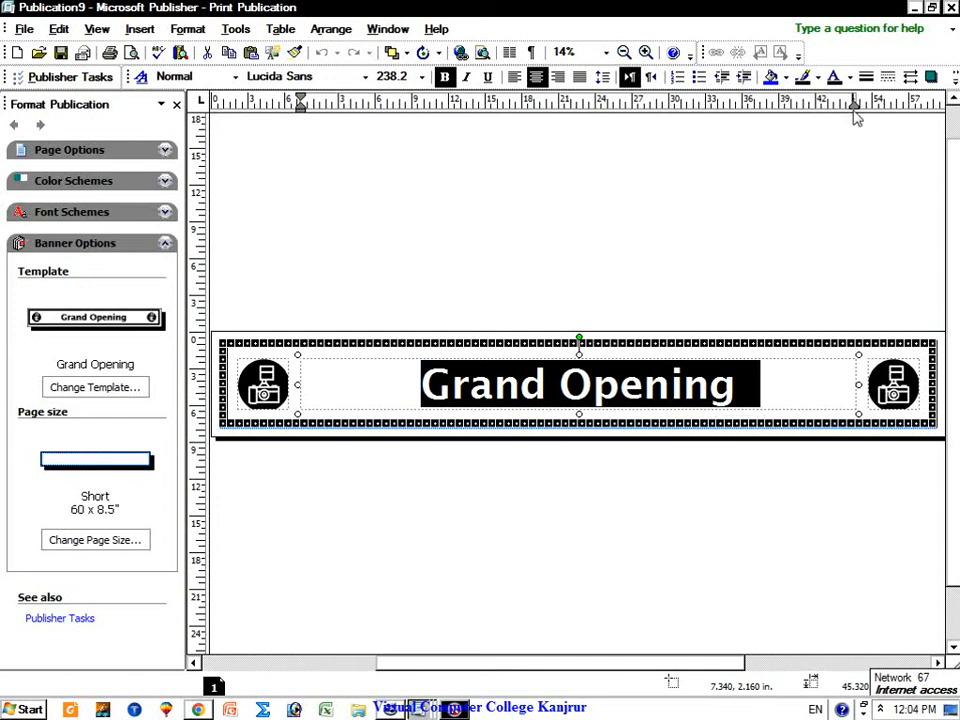
Step: Apply the Welcome Back banner design from the Change Template gallery at medium thumbnail size
click(134, 393)
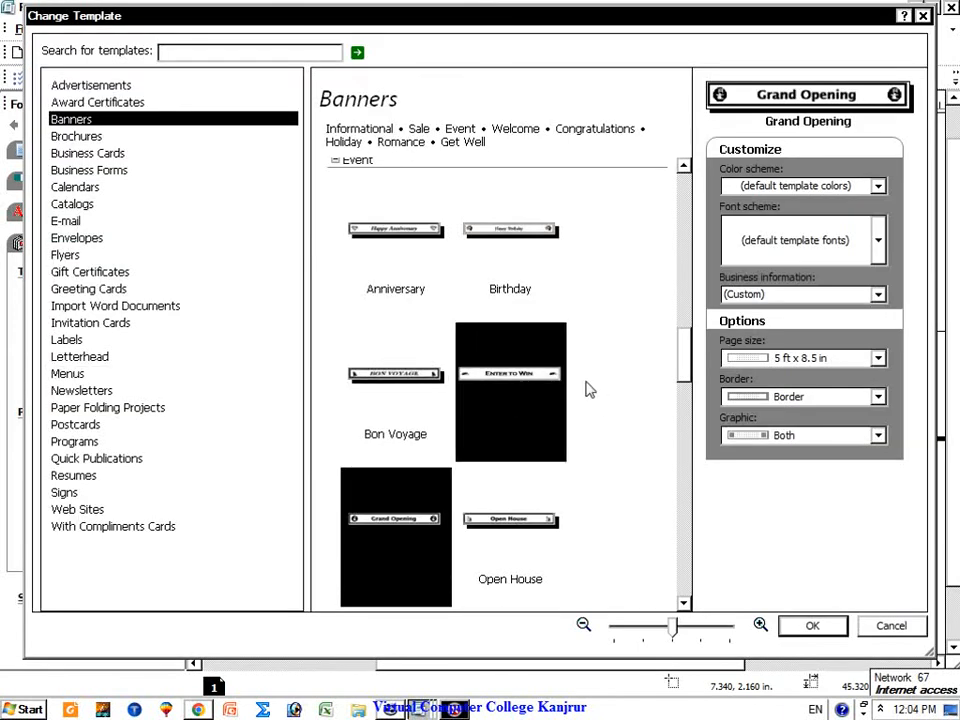
mouse_move(708, 638)
mouse_down()
mouse_move(731, 628)
mouse_move(703, 630)
mouse_up()
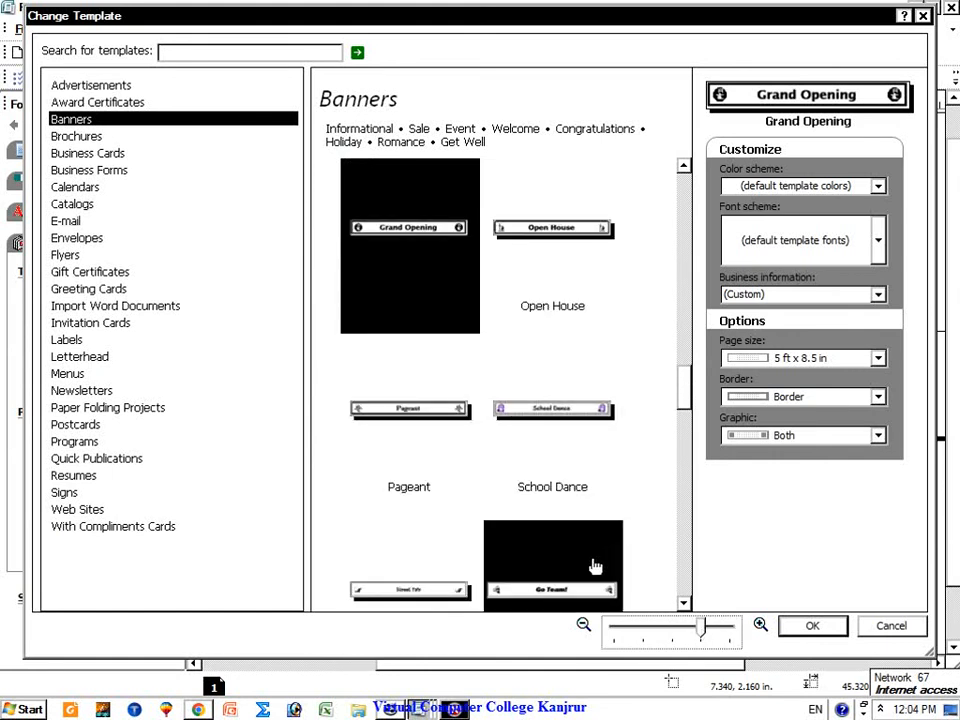
drag(685, 403, 686, 447)
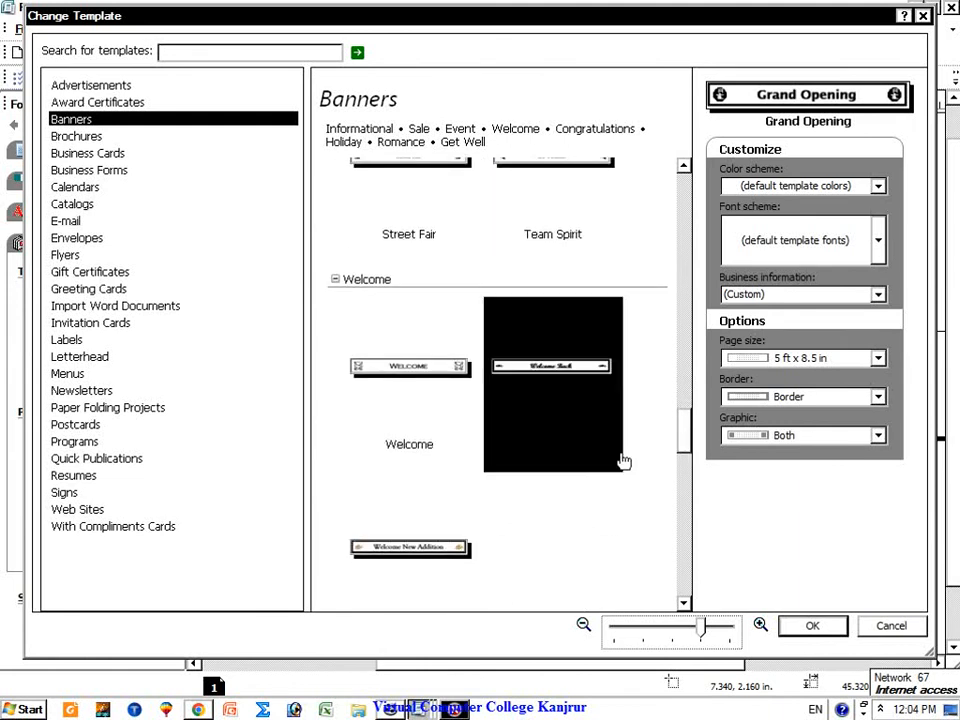
double_click(561, 407)
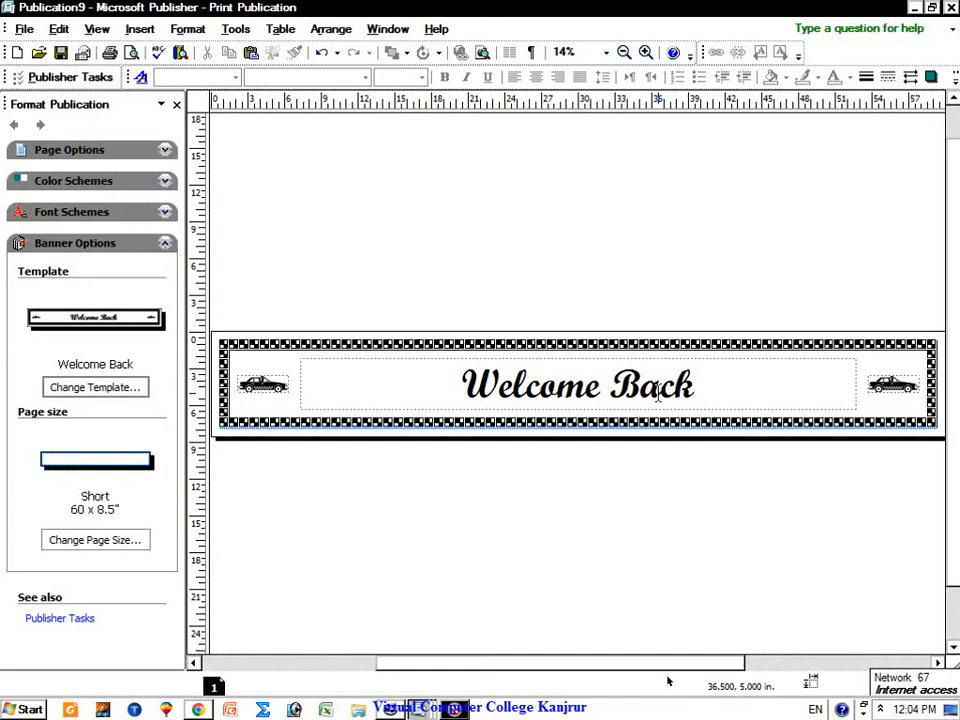
Step: Select the left and right taxi pictures, then the Welcome Back heading text
click(258, 395)
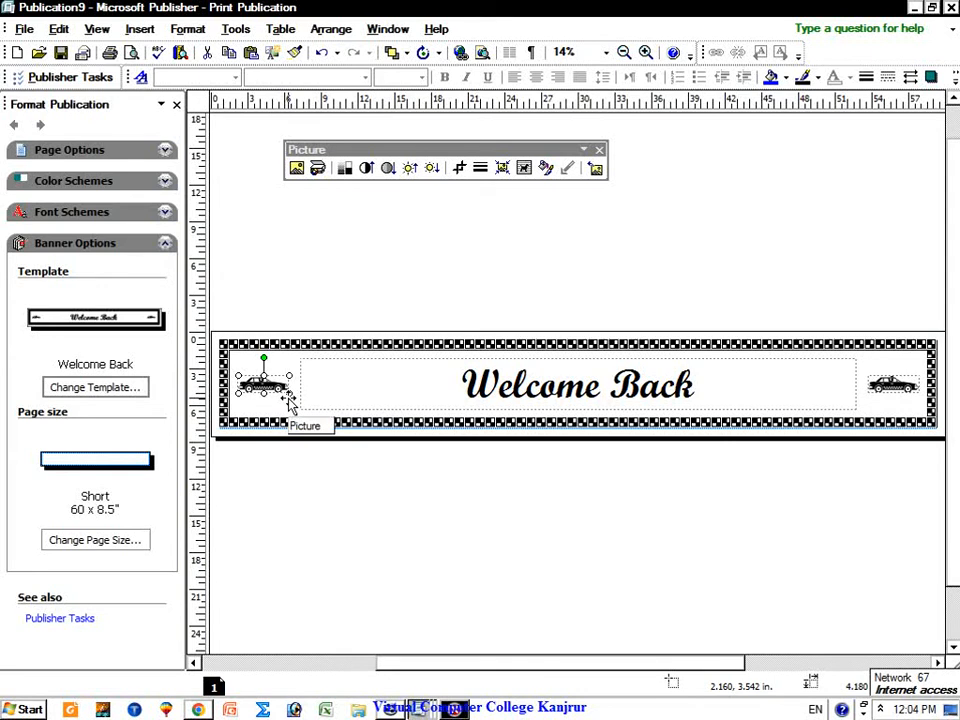
click(884, 397)
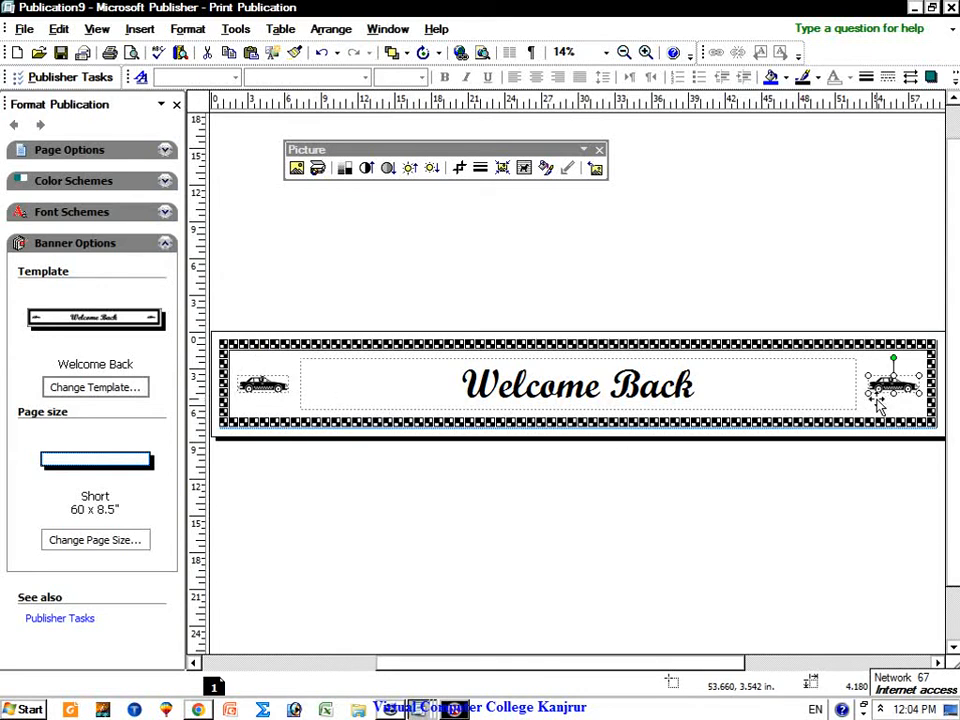
drag(462, 385, 717, 390)
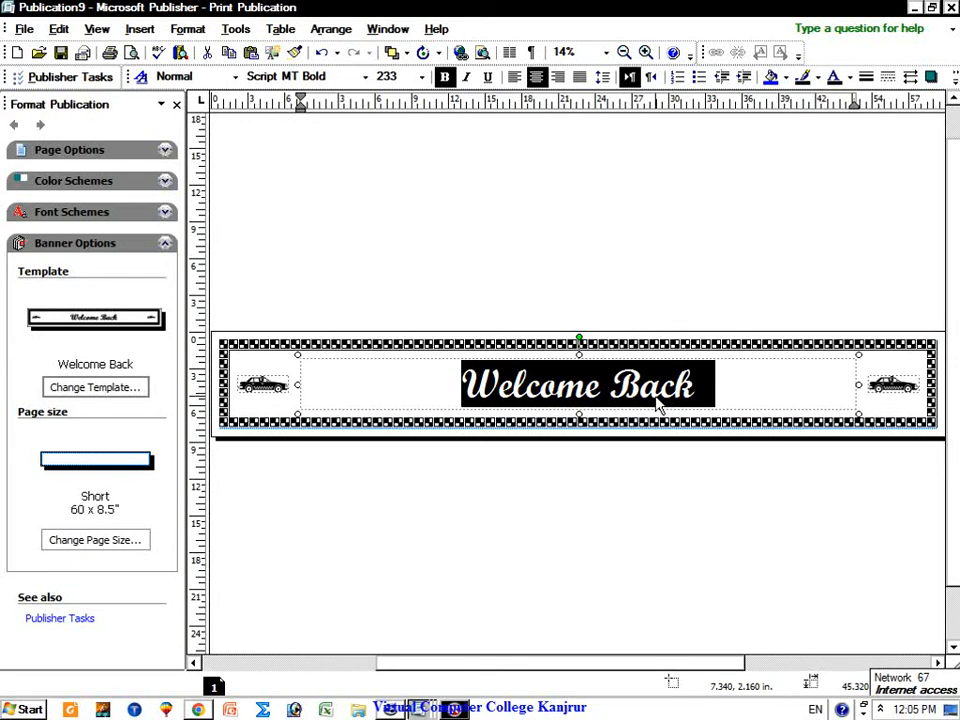
Step: In Change Template, browse the Banners designs, then show the Business Cards category with Arrows previewed
click(129, 390)
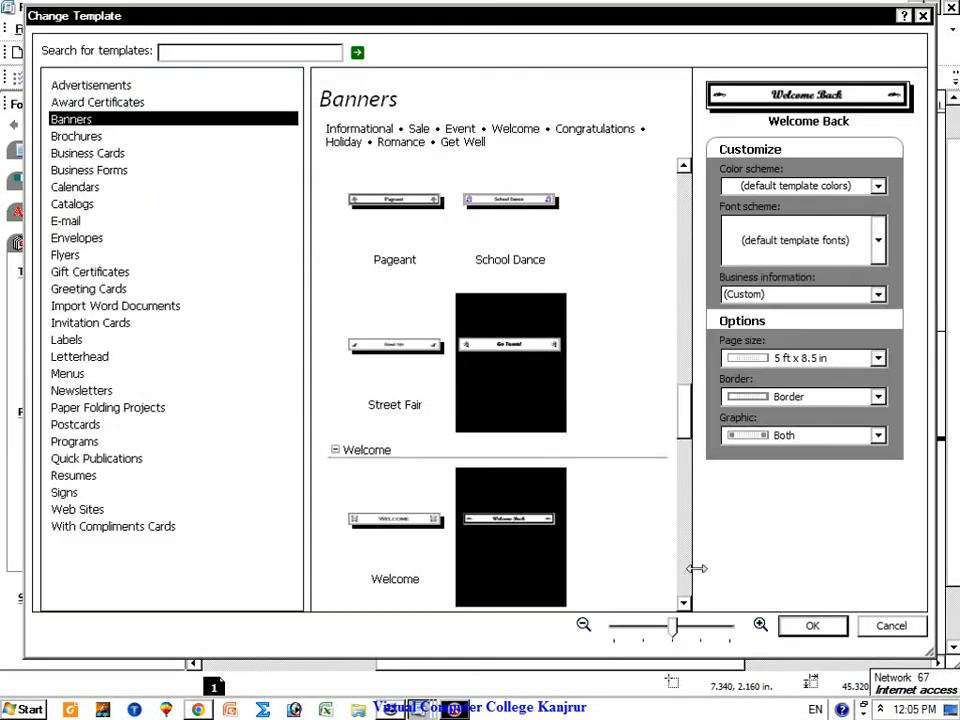
scroll(651, 588, down, 3)
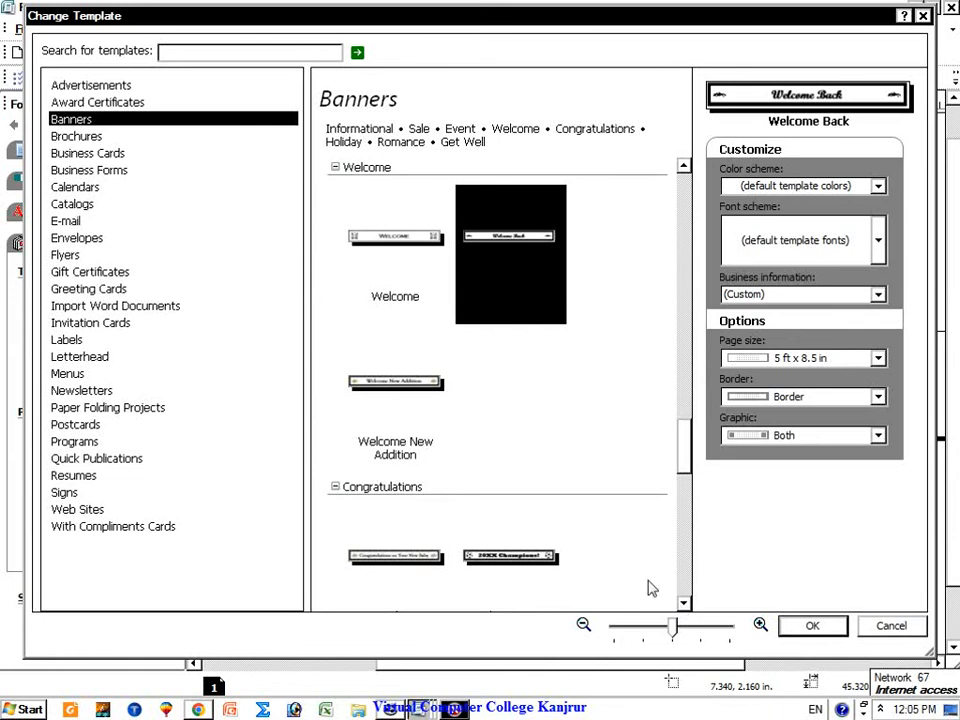
click(686, 603)
scroll(690, 610, down, 9)
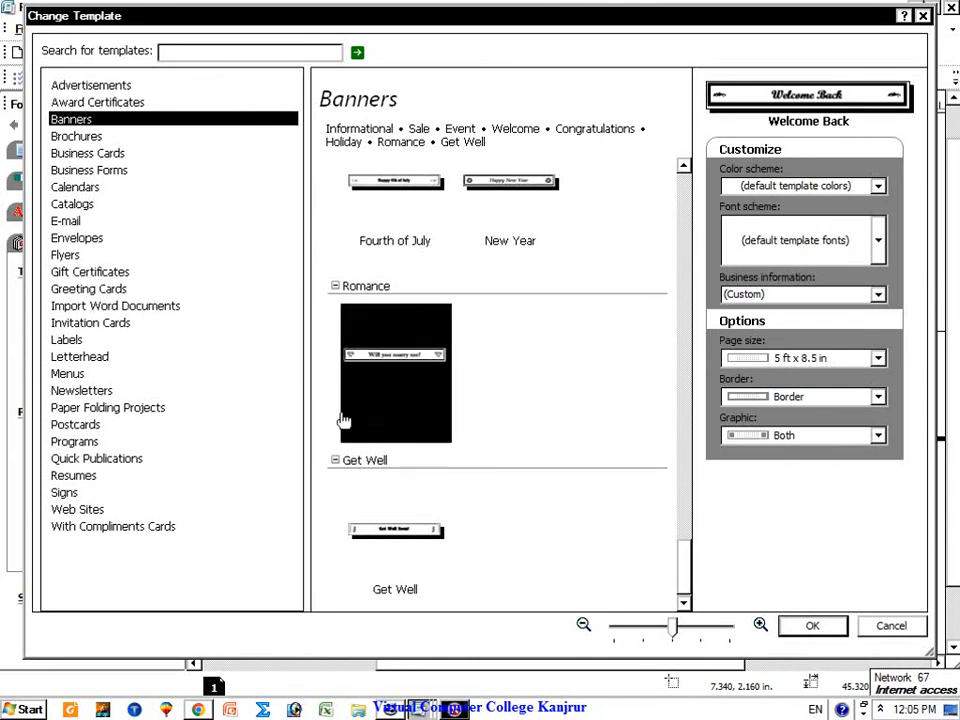
click(95, 153)
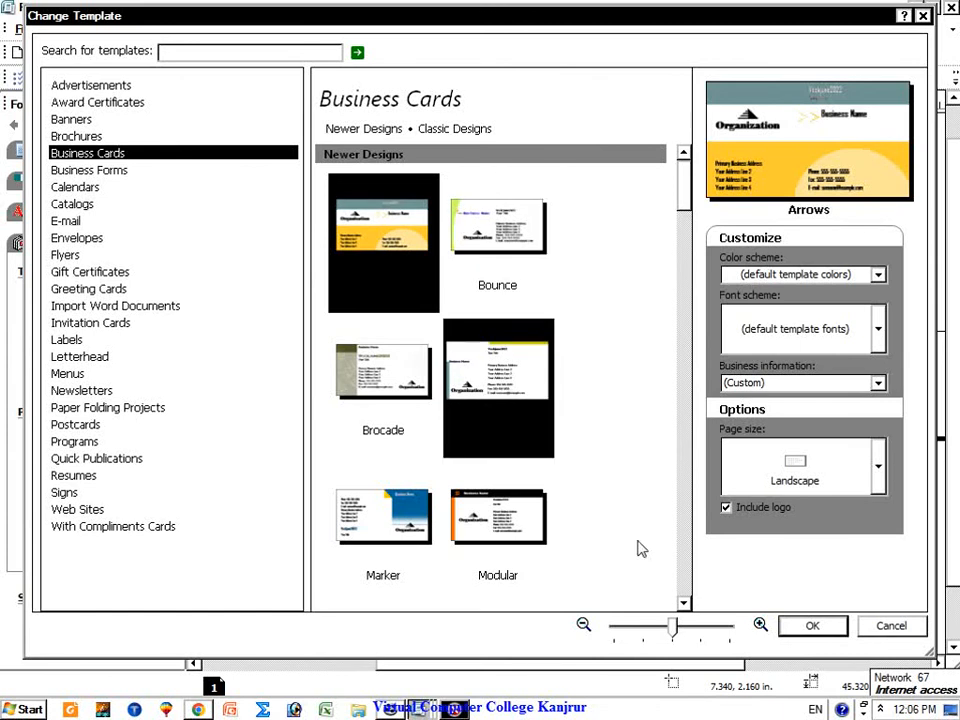
Step: Apply the Arrows business card design and select the Organization logo and Business Name text
click(812, 626)
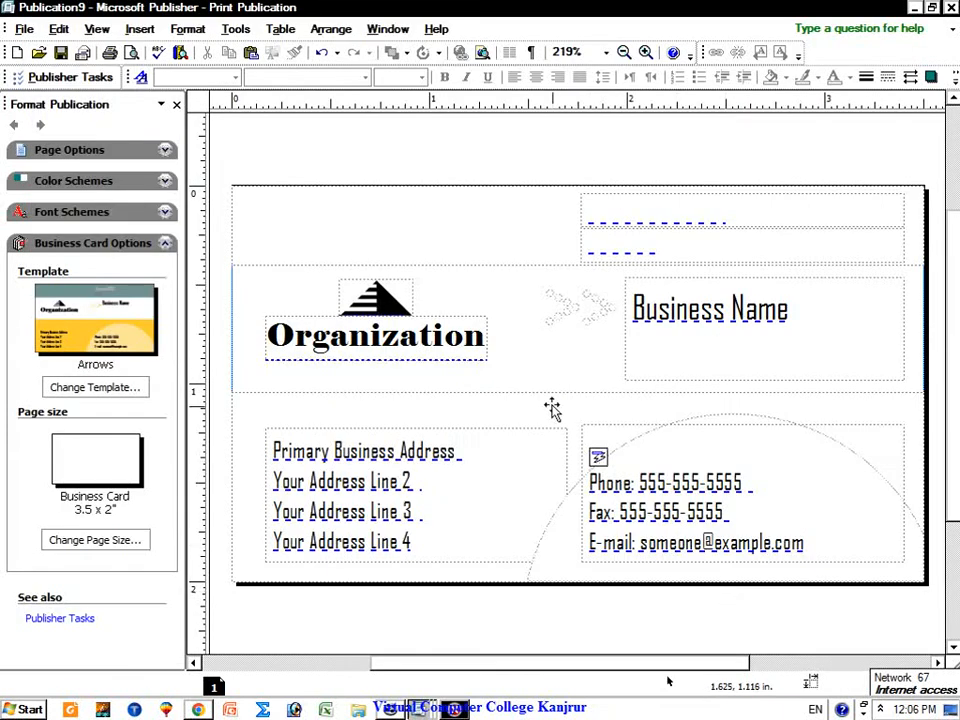
double_click(383, 340)
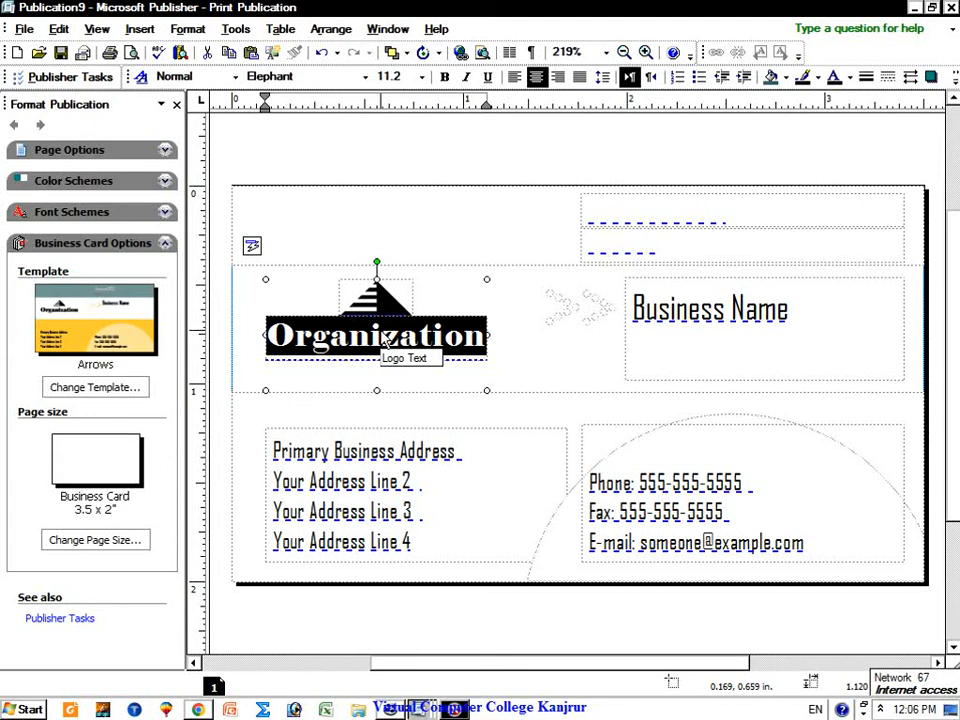
click(648, 310)
drag(779, 308, 630, 310)
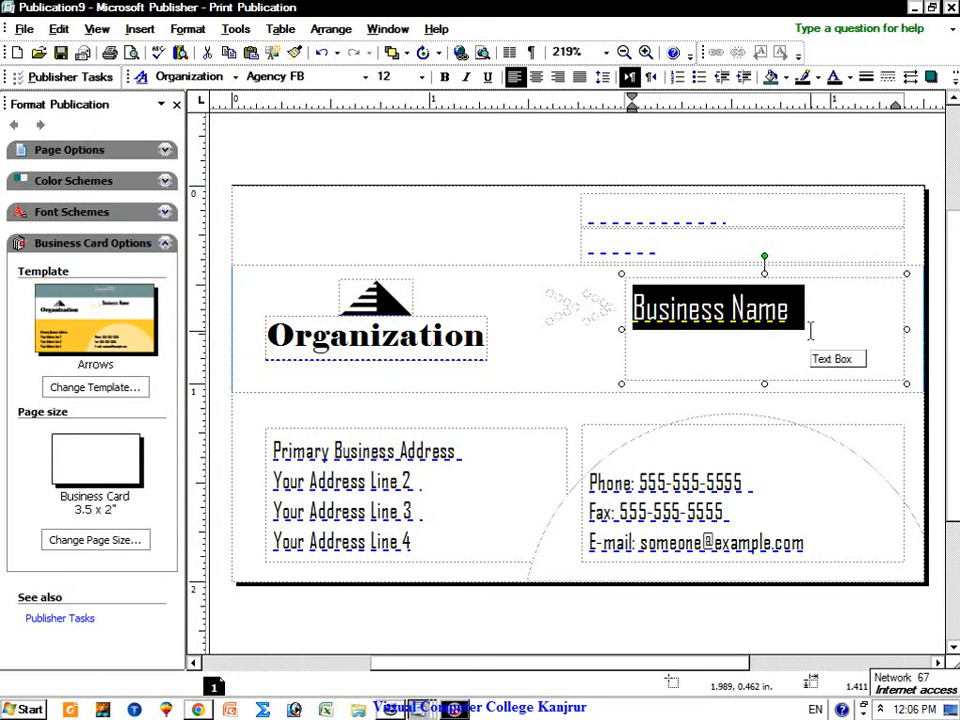
Step: Inspect the name, job title, address and phone/fax/e-mail placeholder text boxes
click(699, 210)
click(699, 238)
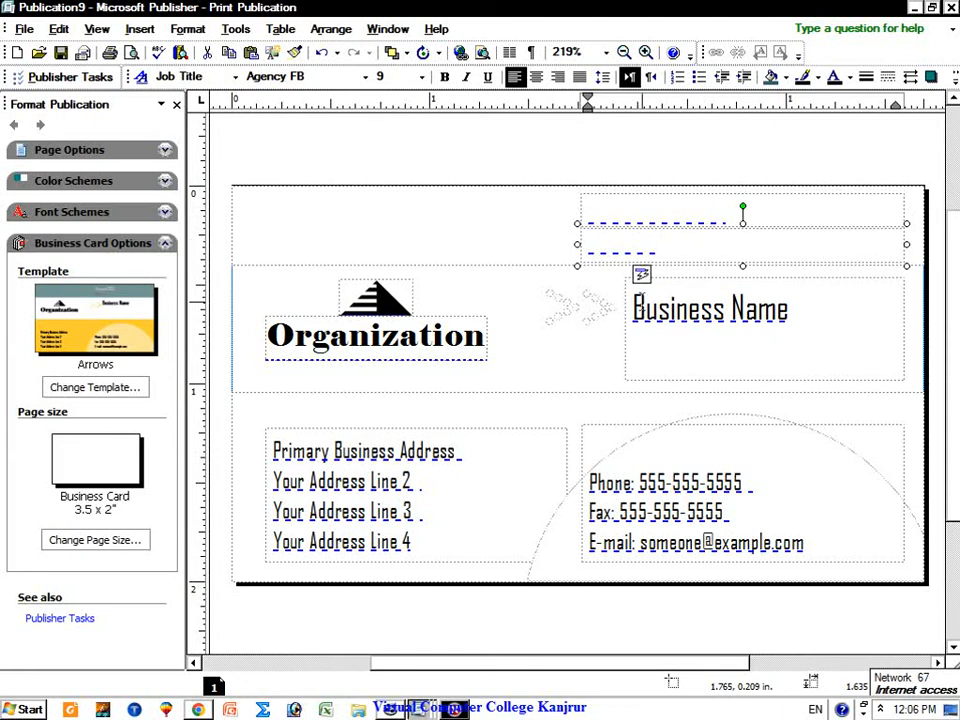
click(399, 455)
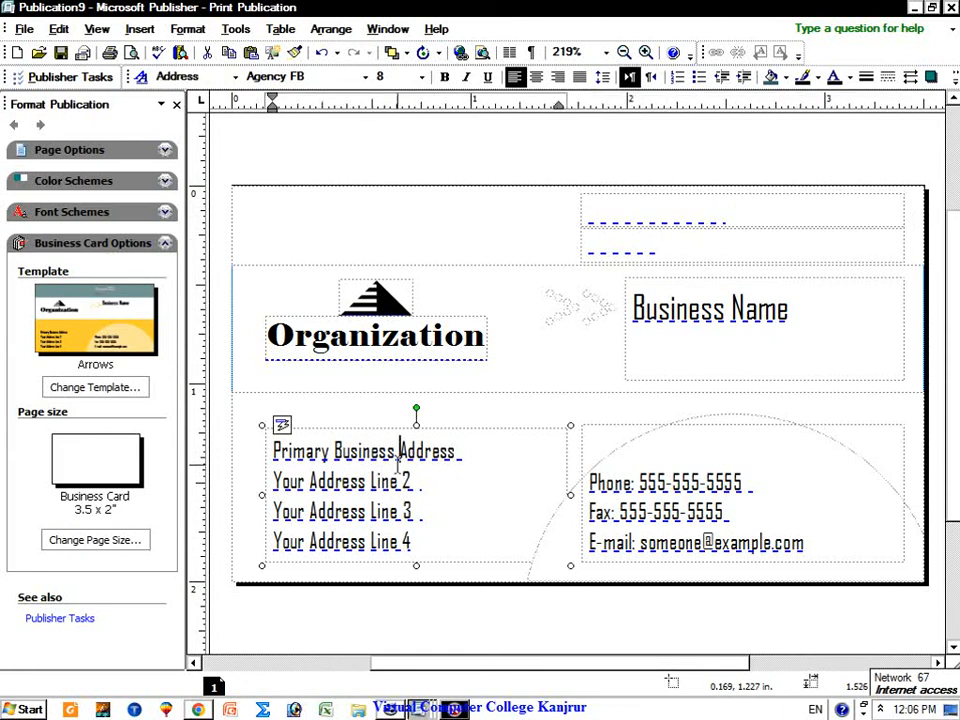
drag(399, 455, 425, 512)
drag(638, 483, 810, 538)
click(810, 538)
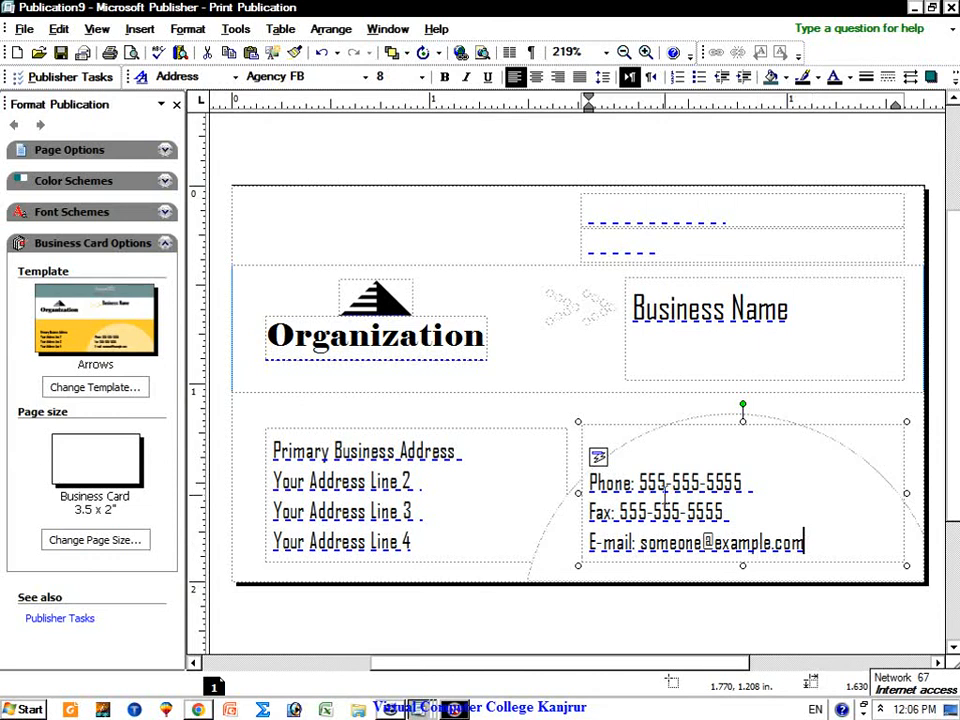
click(672, 426)
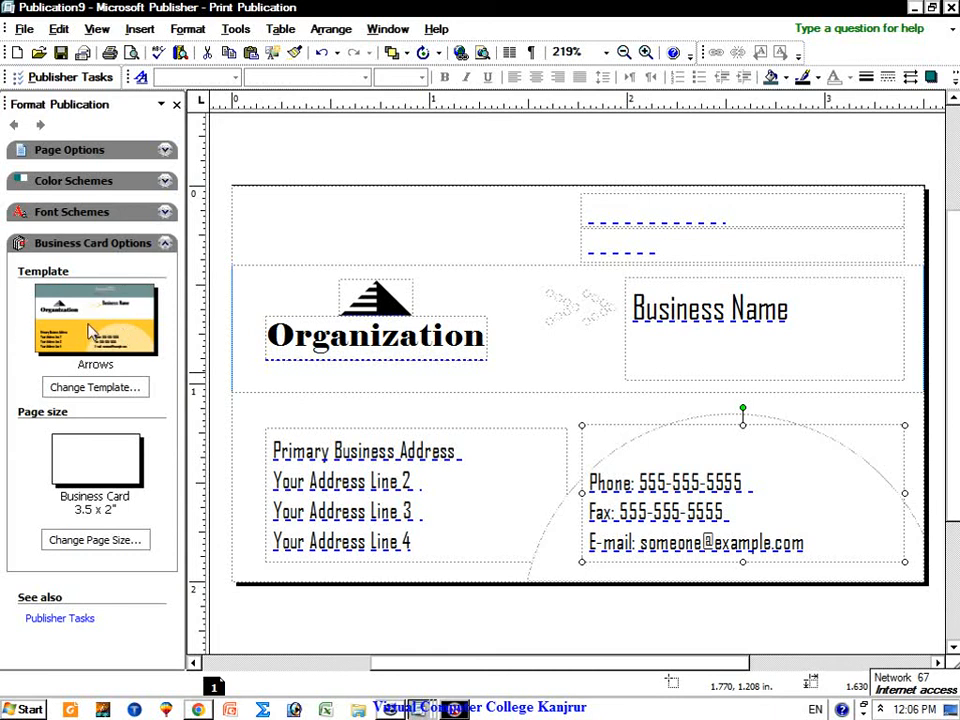
Step: In Change Template, scroll the Business Cards designs and apply the Profile design
click(95, 387)
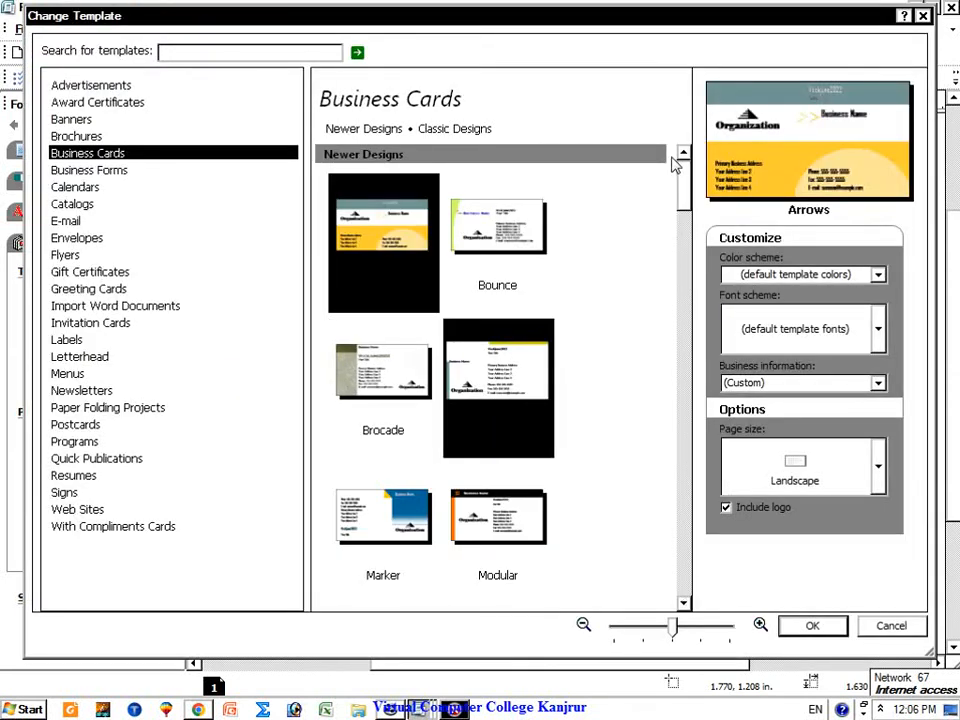
click(688, 215)
drag(688, 222, 688, 302)
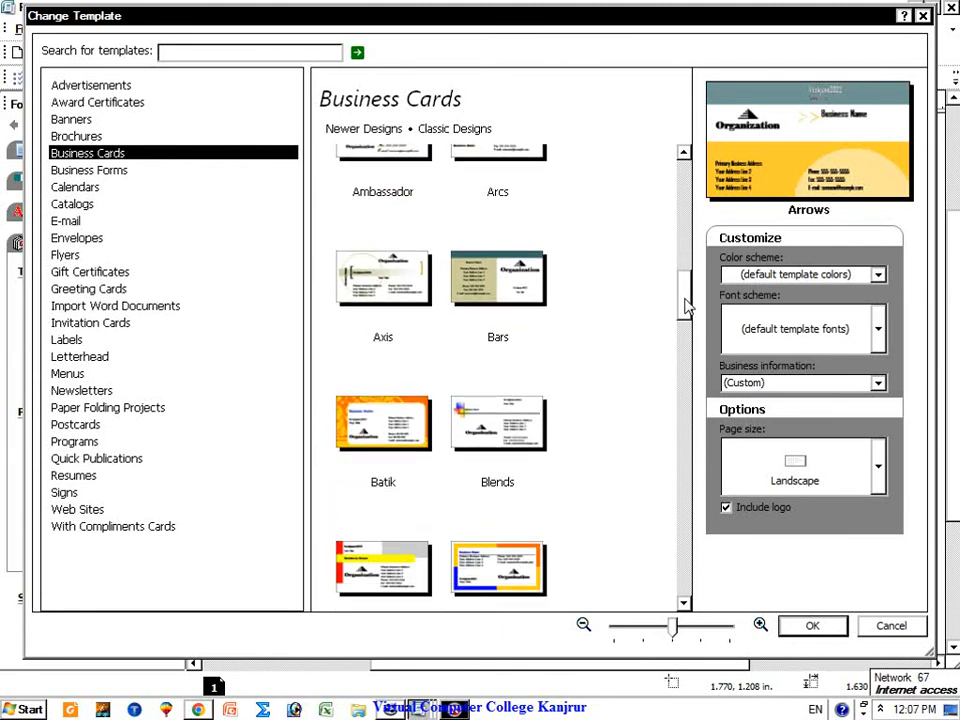
drag(686, 308, 692, 350)
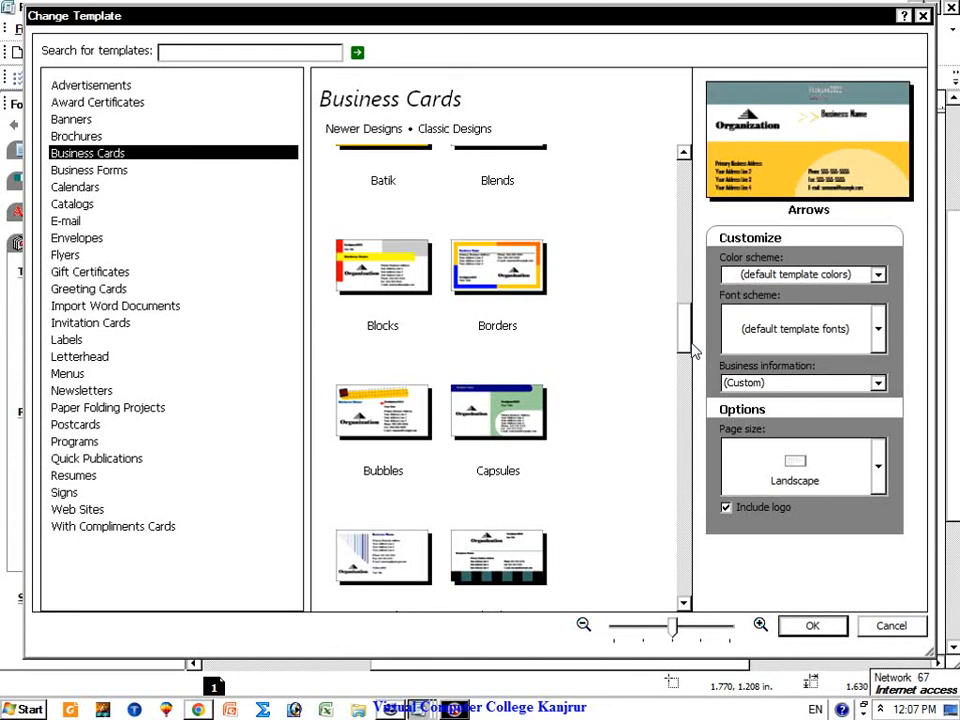
drag(695, 352, 668, 466)
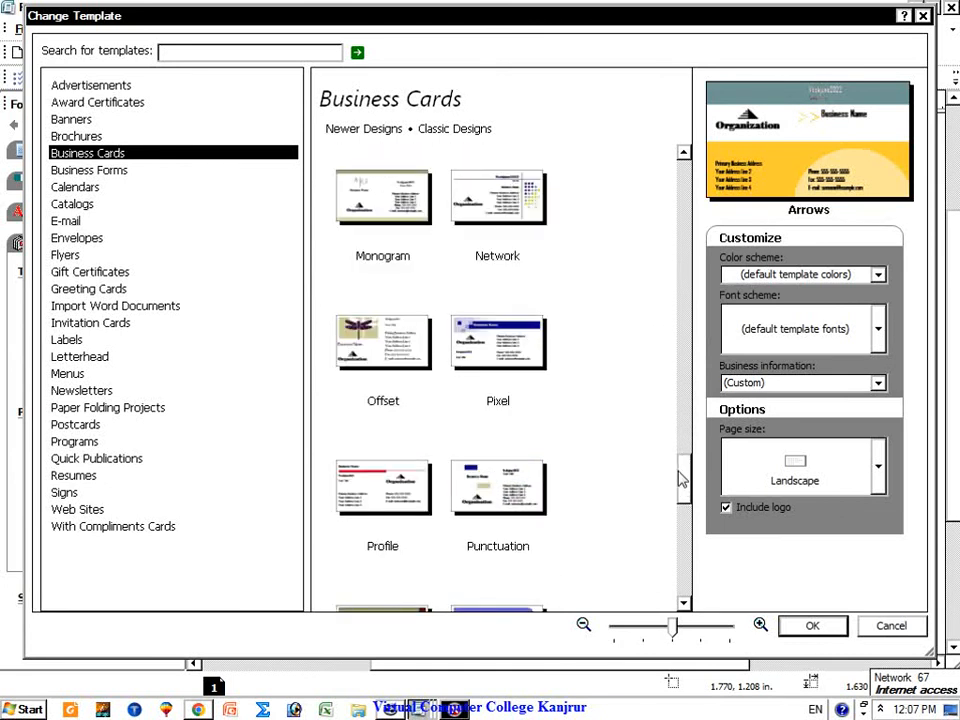
click(376, 505)
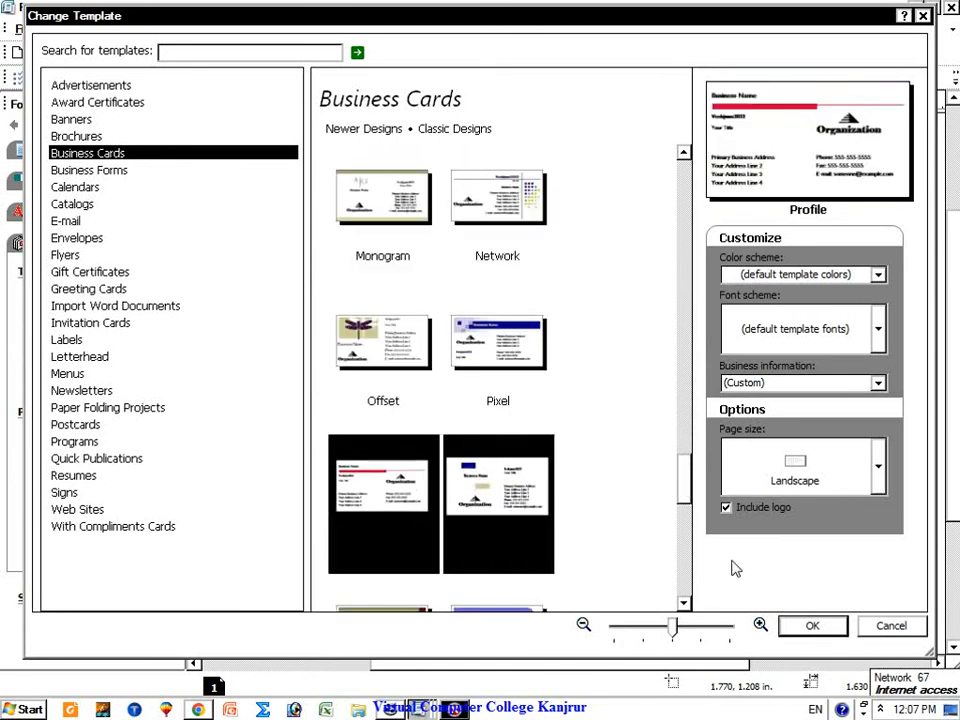
click(813, 627)
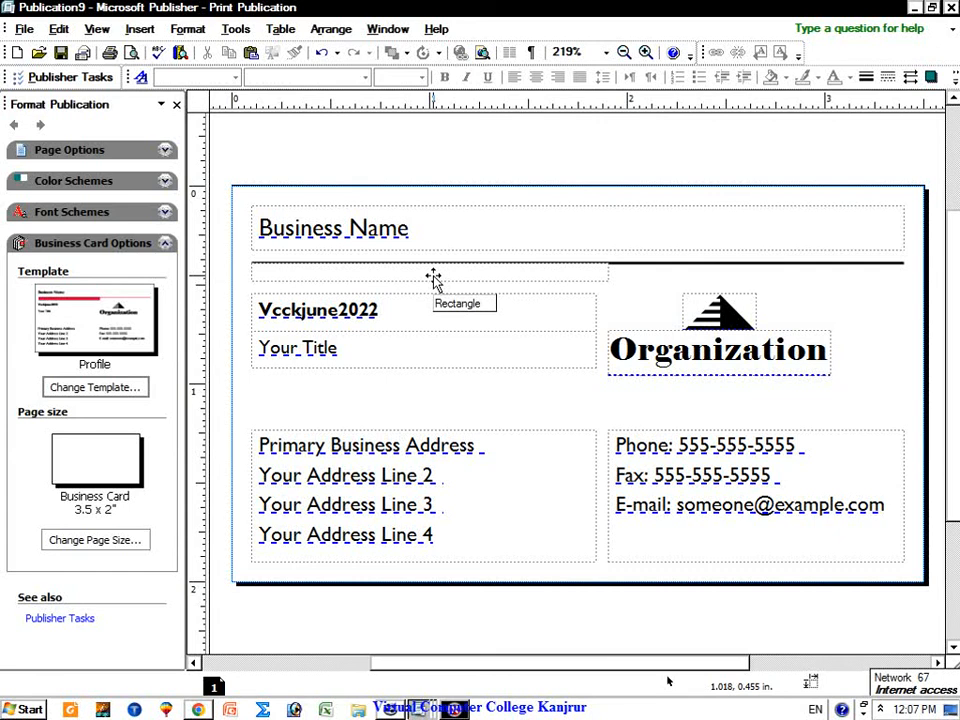
Step: Select the Profile card's Business Name box and highlight the individual's name and Your Title text
click(429, 231)
drag(381, 312, 268, 311)
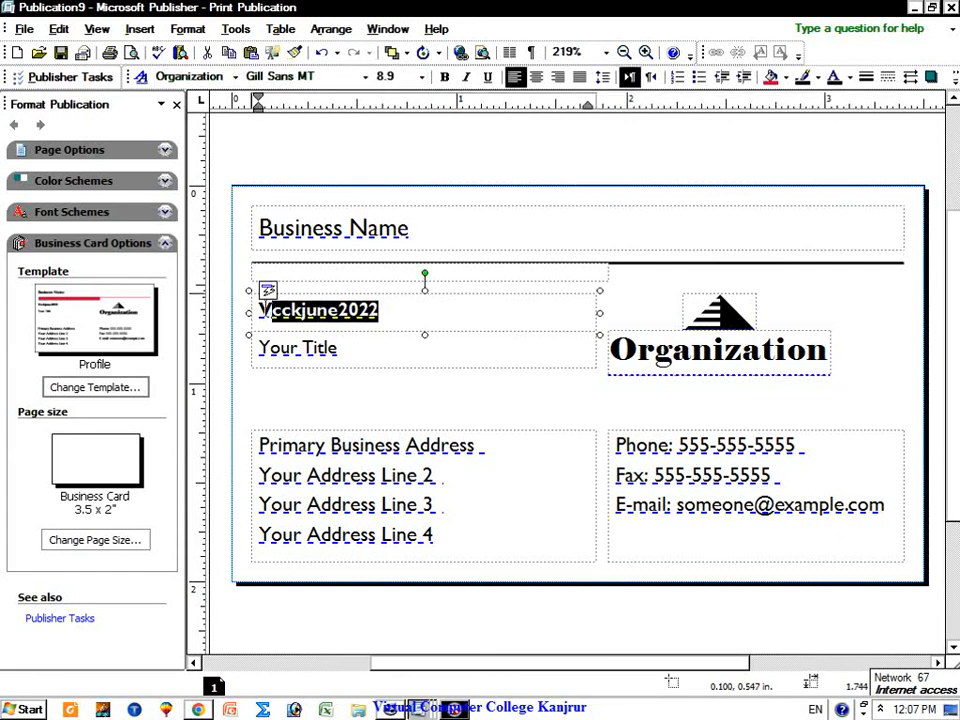
click(349, 349)
click(295, 355)
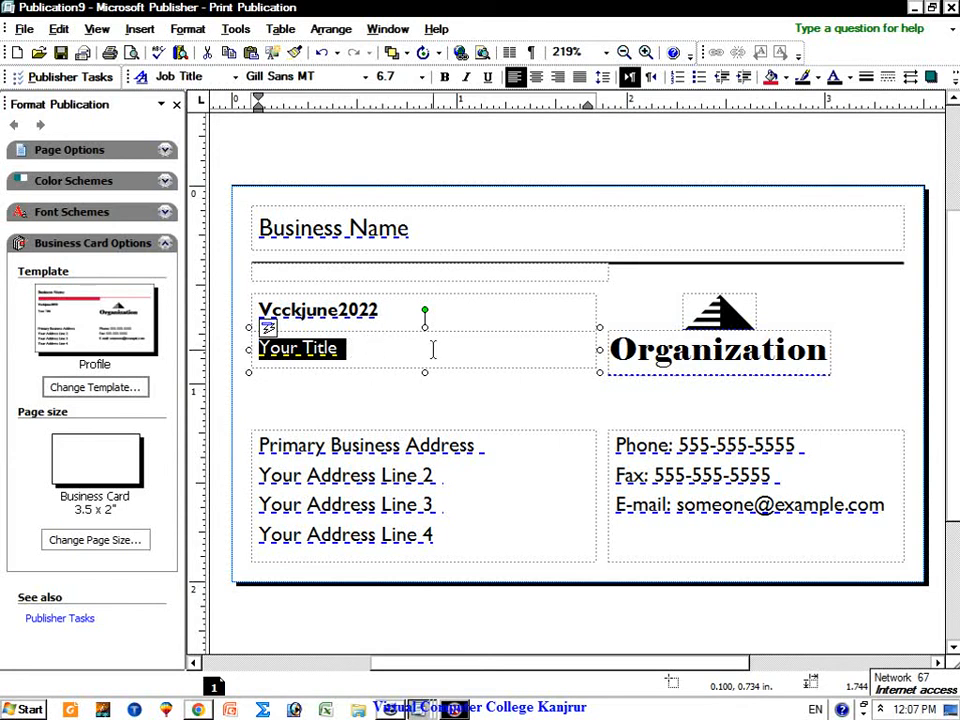
Step: Check the Organization logo, address and phone placeholders, then bring up Change Template again
double_click(718, 350)
click(433, 535)
click(668, 445)
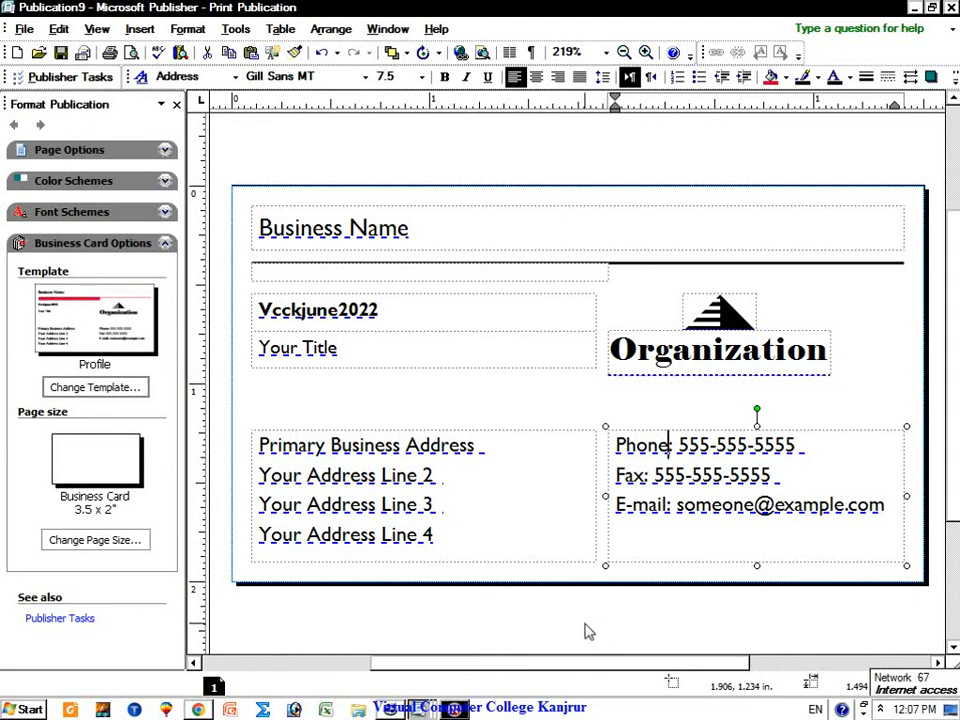
click(95, 387)
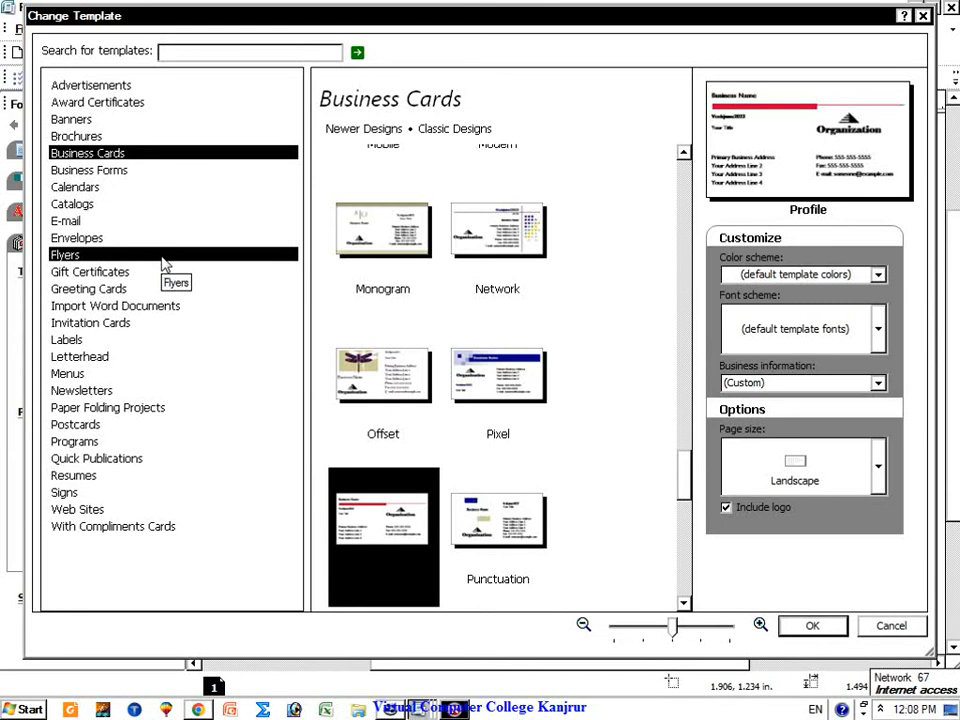
Step: Pick the Resumes category, enlarge the thumbnails and apply the Accessory Bar resume design
click(146, 480)
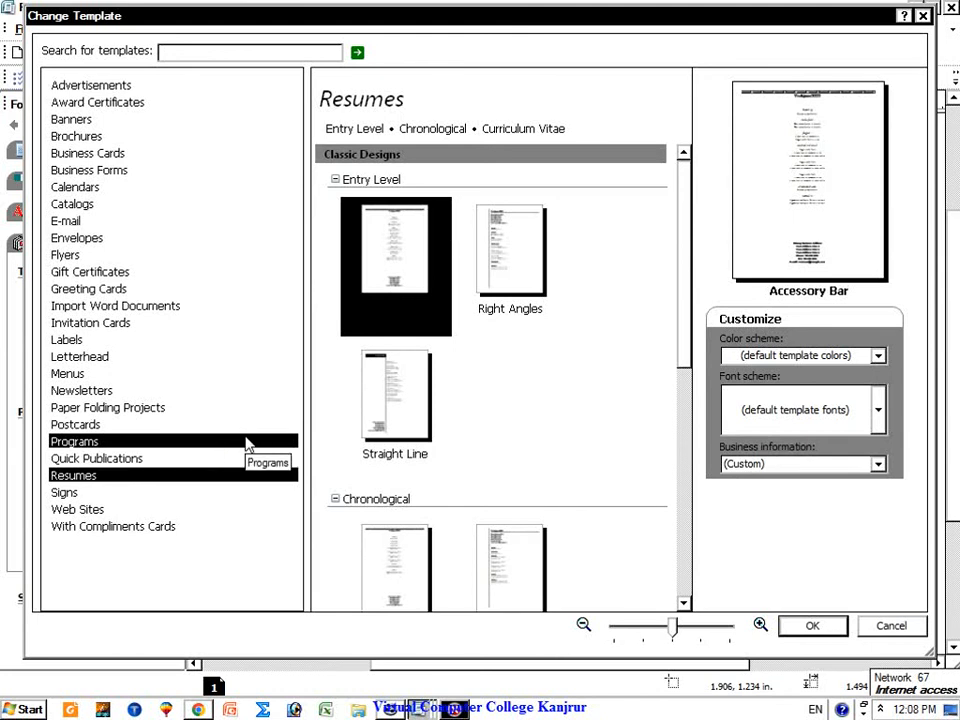
click(700, 628)
drag(703, 630, 731, 630)
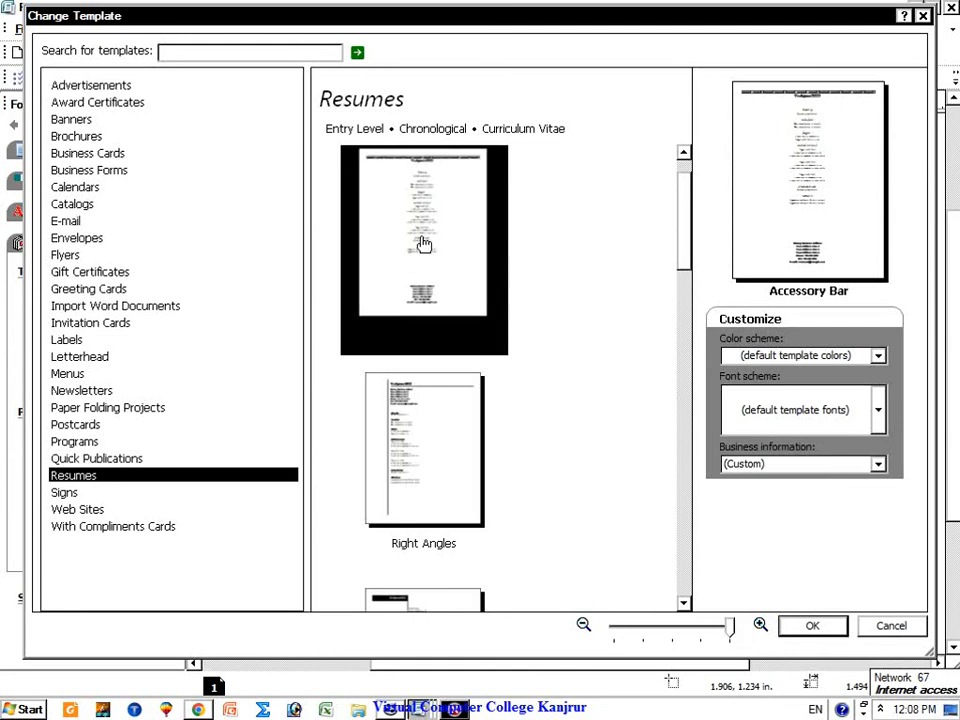
click(812, 626)
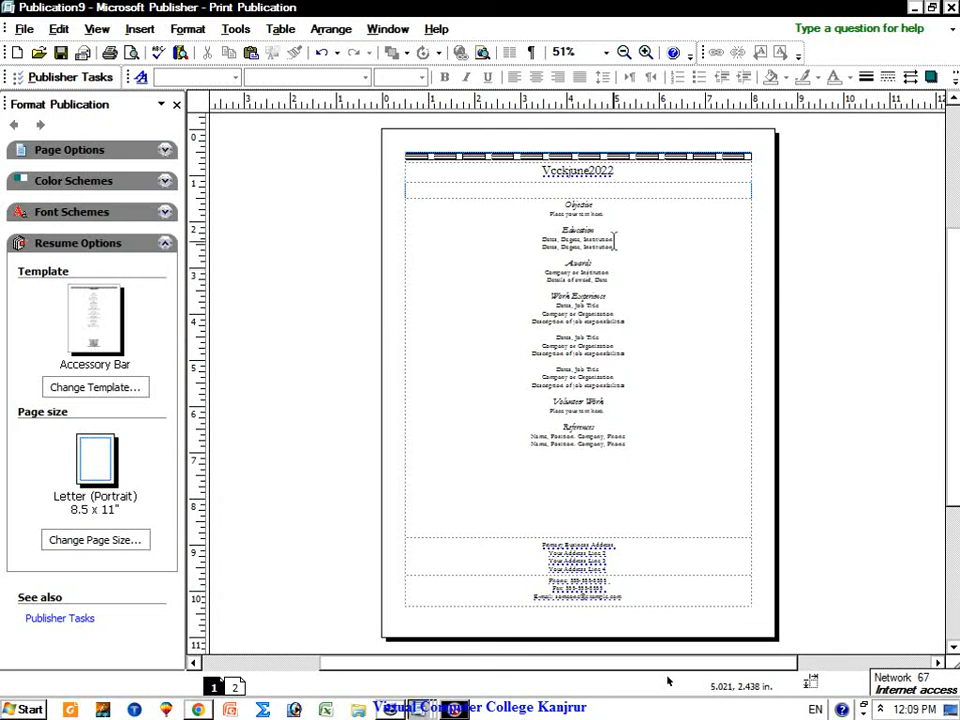
Step: Zoom the resume page in to 200% and scroll to the top
click(645, 52)
click(645, 52)
click(645, 52)
click(645, 52)
scroll(714, 253, up, 10)
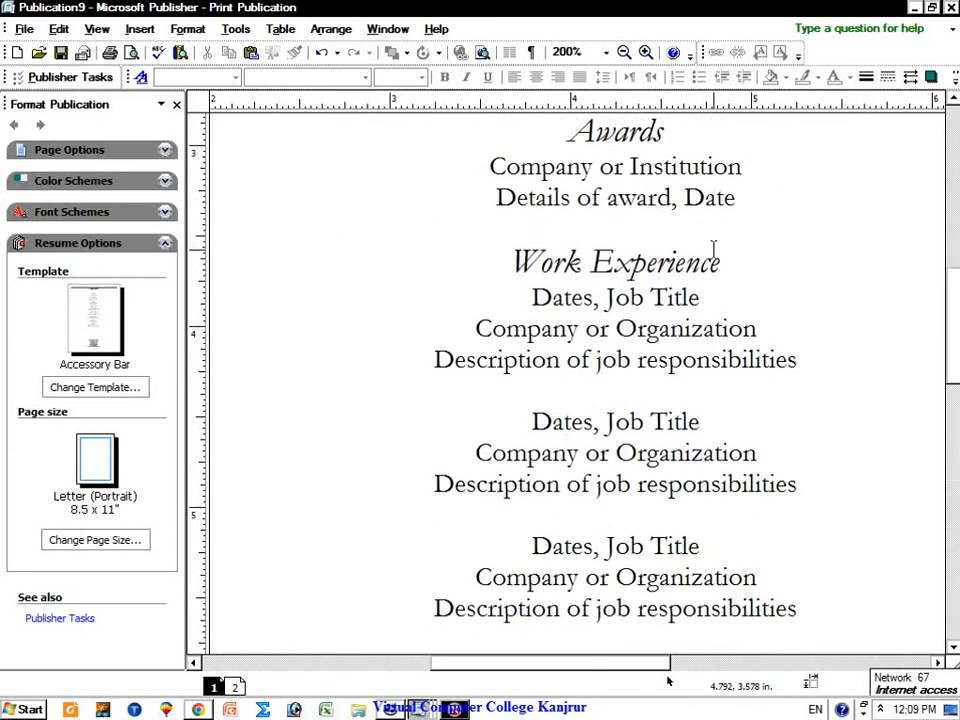
Step: Select the Vcckjune2022 name heading, then the Objective heading
drag(702, 312, 590, 325)
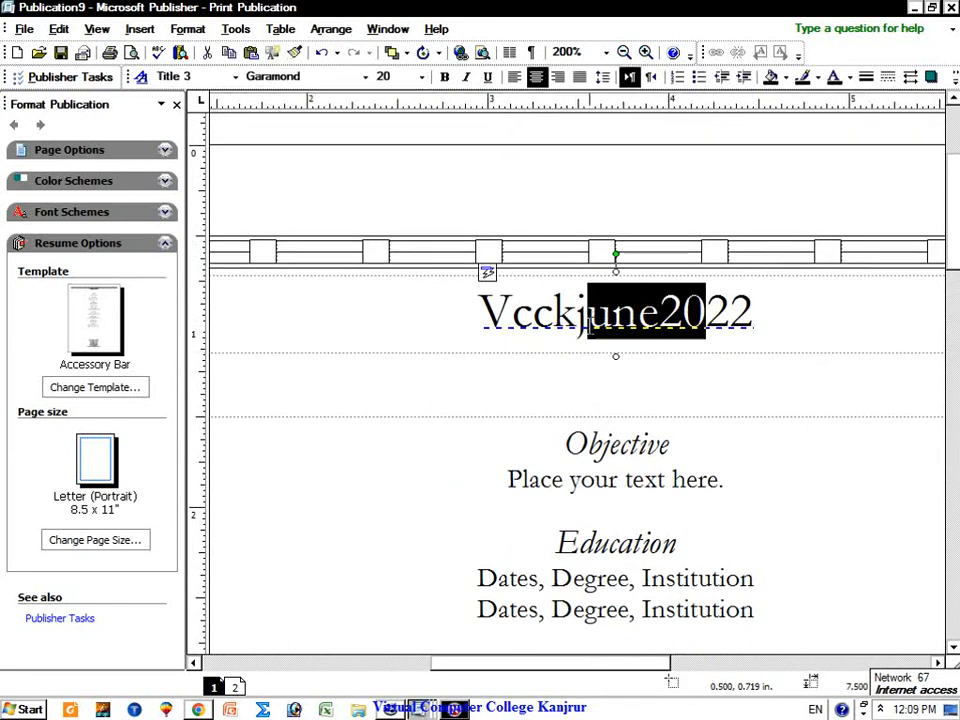
drag(758, 321, 491, 331)
scroll(640, 392, down, 3)
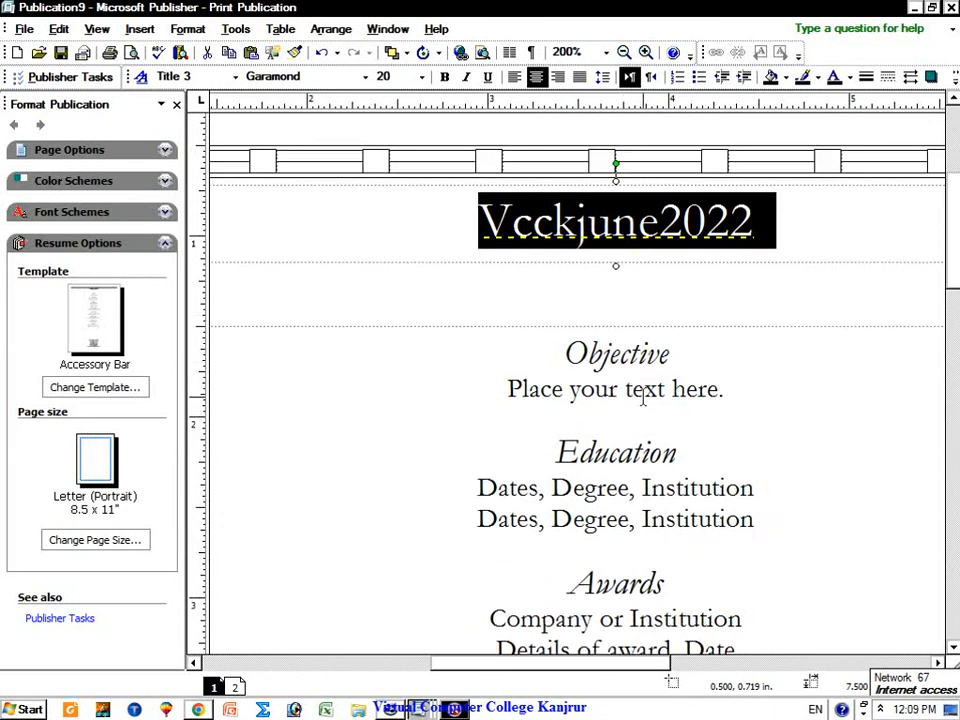
click(658, 312)
scroll(695, 345, down, 3)
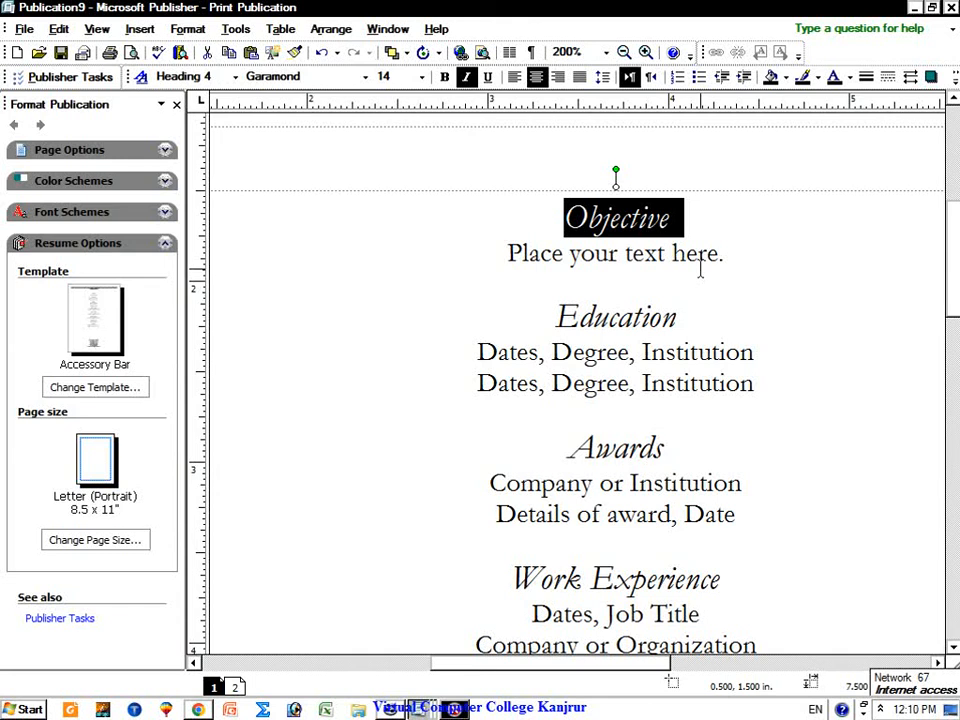
Step: Select and then deselect the Education placeholder lines
click(649, 280)
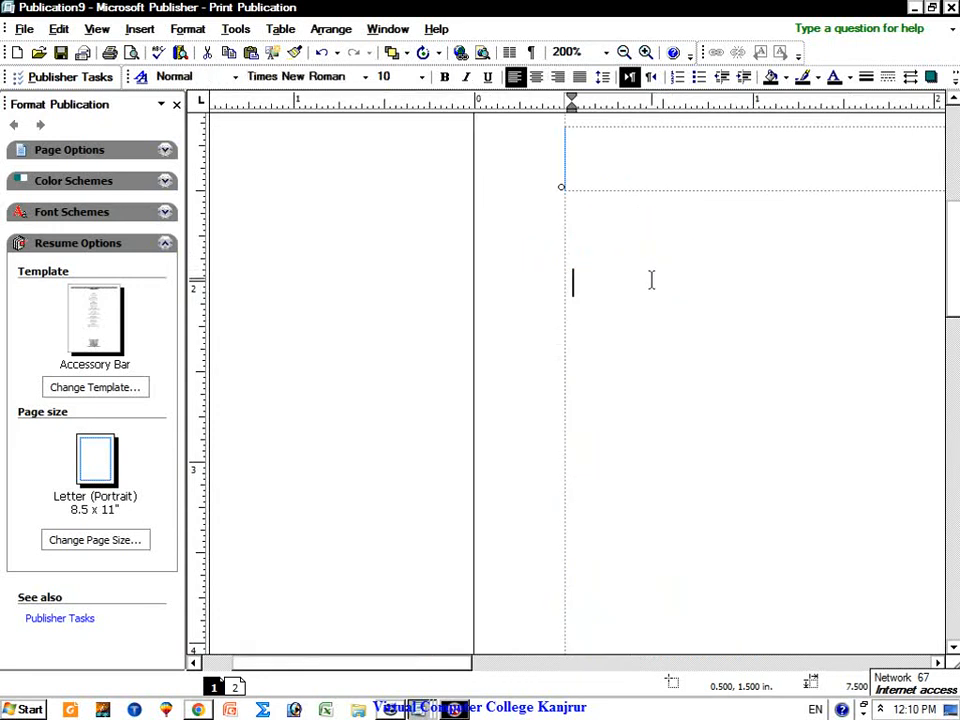
drag(449, 667, 658, 667)
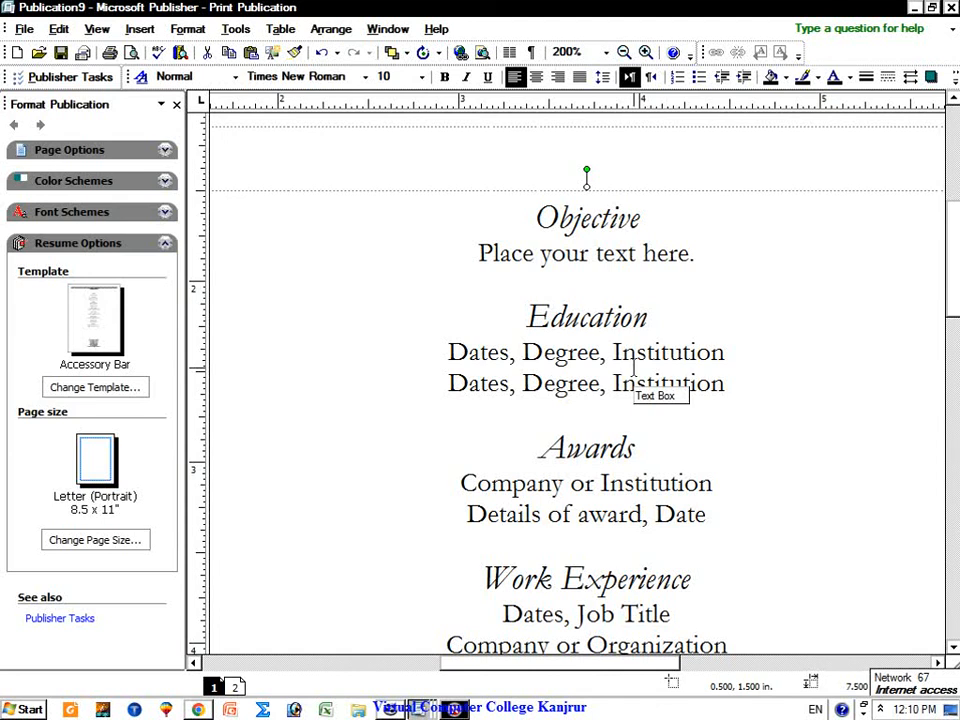
click(553, 362)
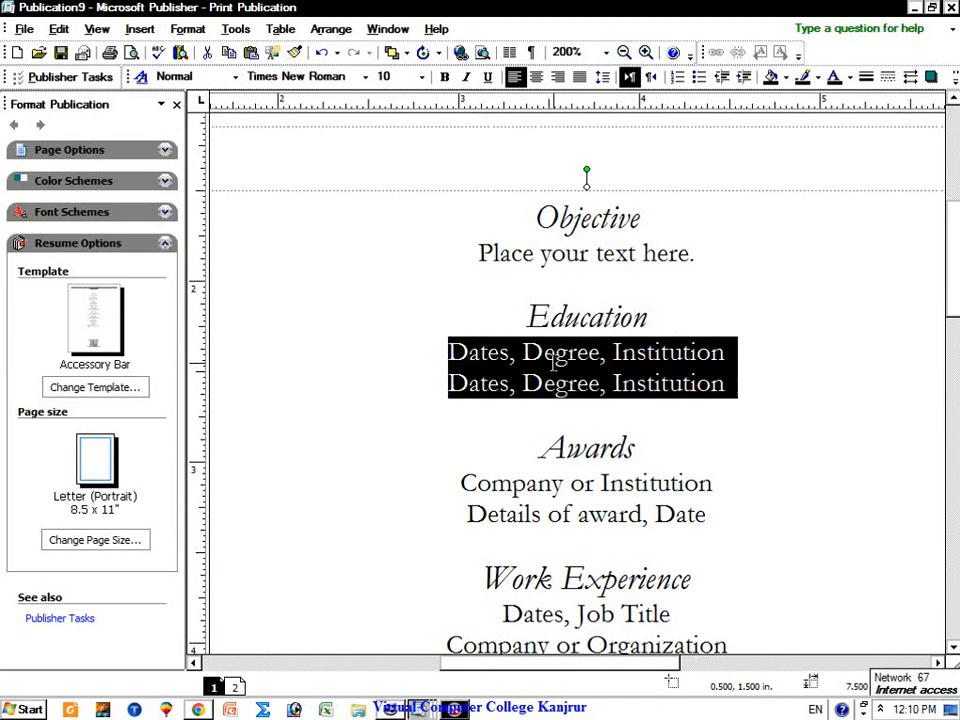
click(668, 411)
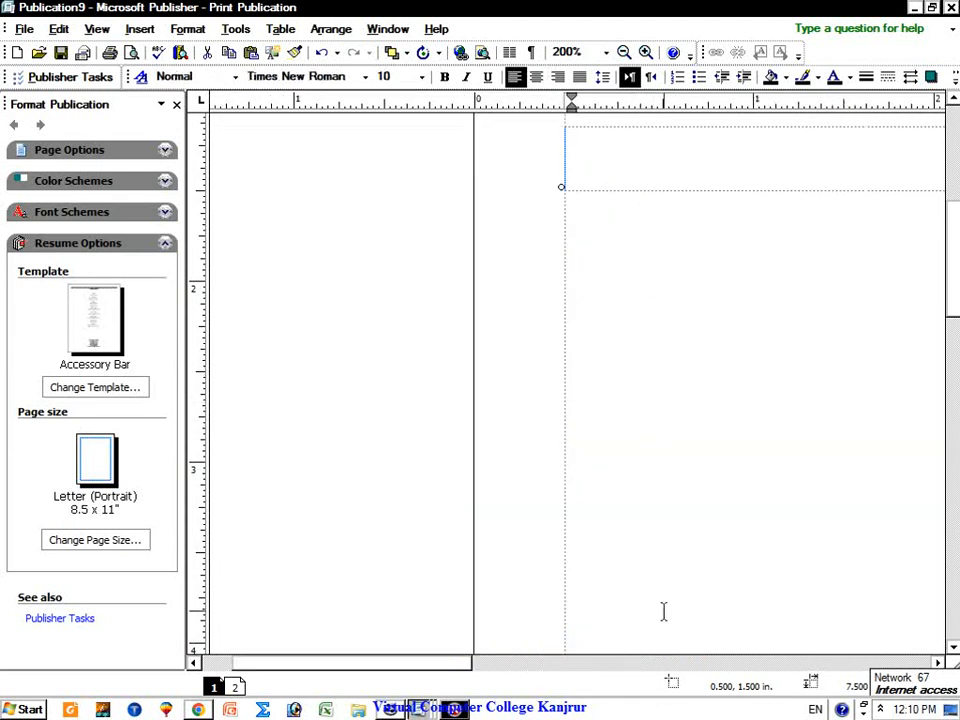
drag(438, 662, 647, 612)
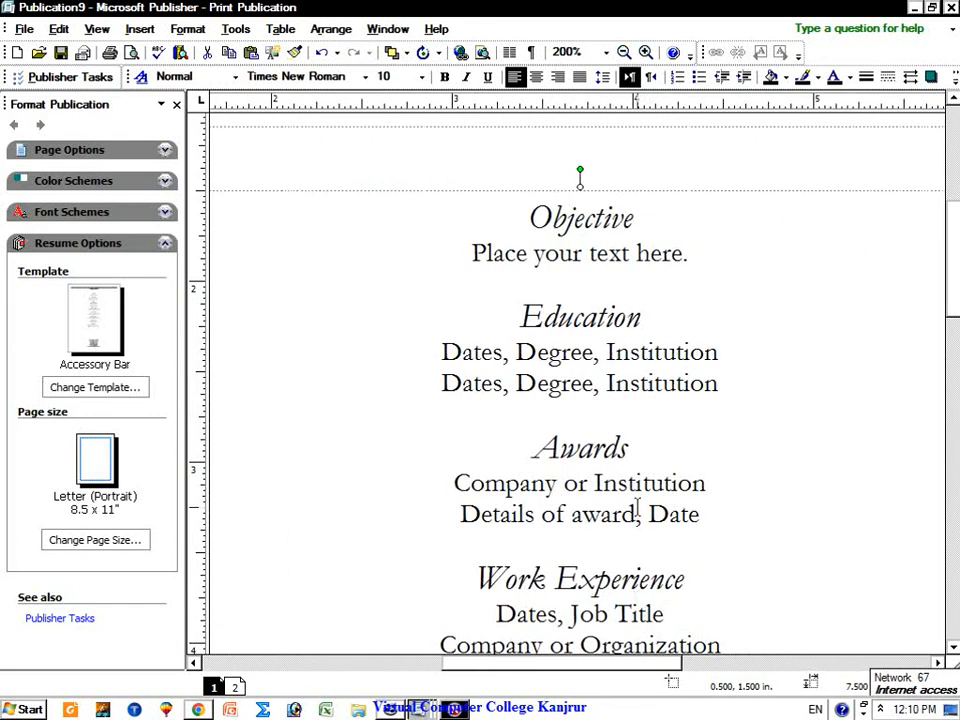
Step: Scroll down to the Work Experience placeholder text, select it, then deselect it
scroll(636, 507, down, 1)
scroll(621, 478, down, 1)
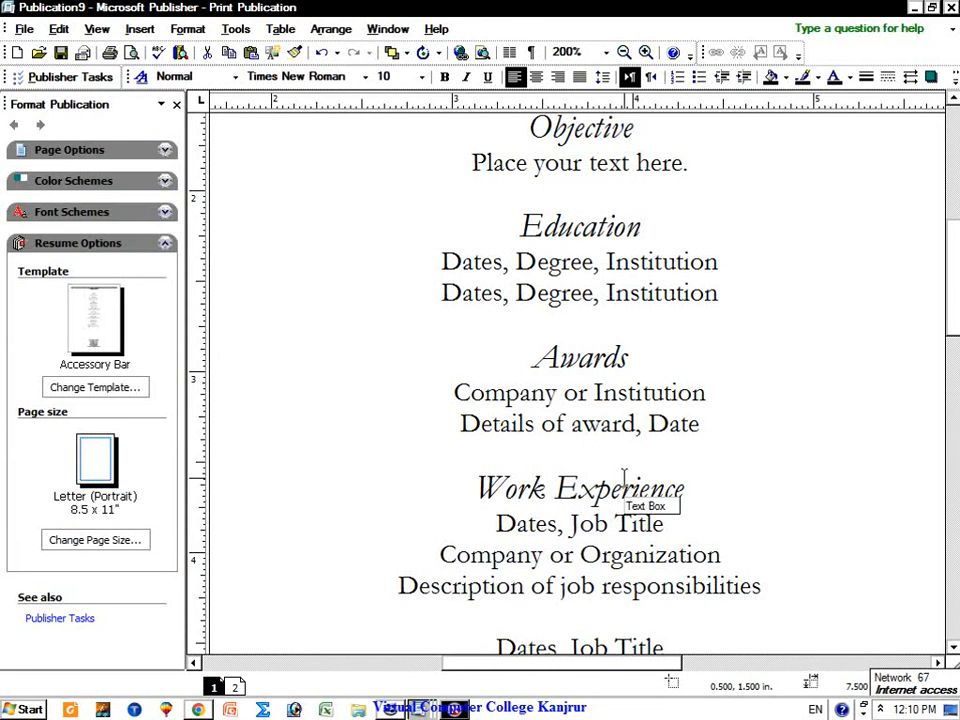
click(641, 524)
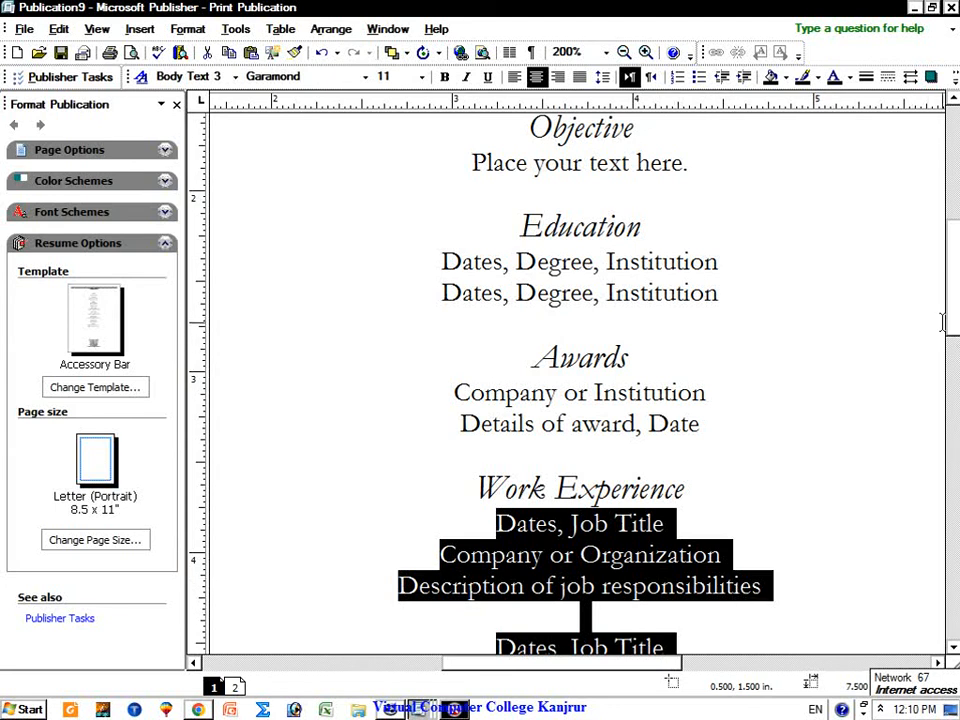
scroll(955, 337, down, 1)
drag(955, 337, 957, 370)
click(719, 518)
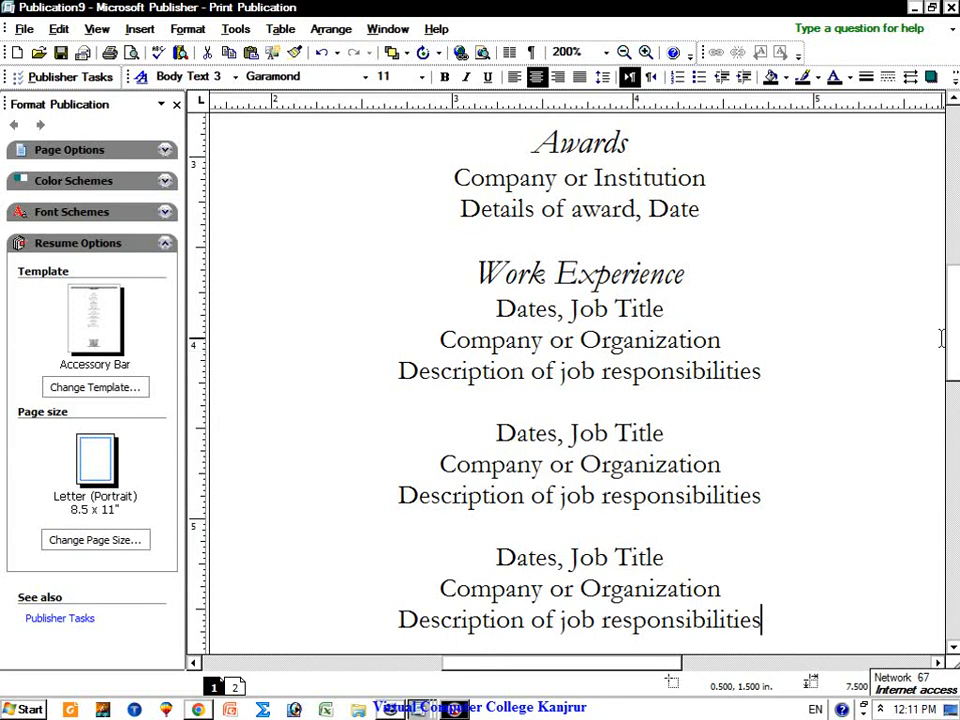
drag(951, 358, 955, 415)
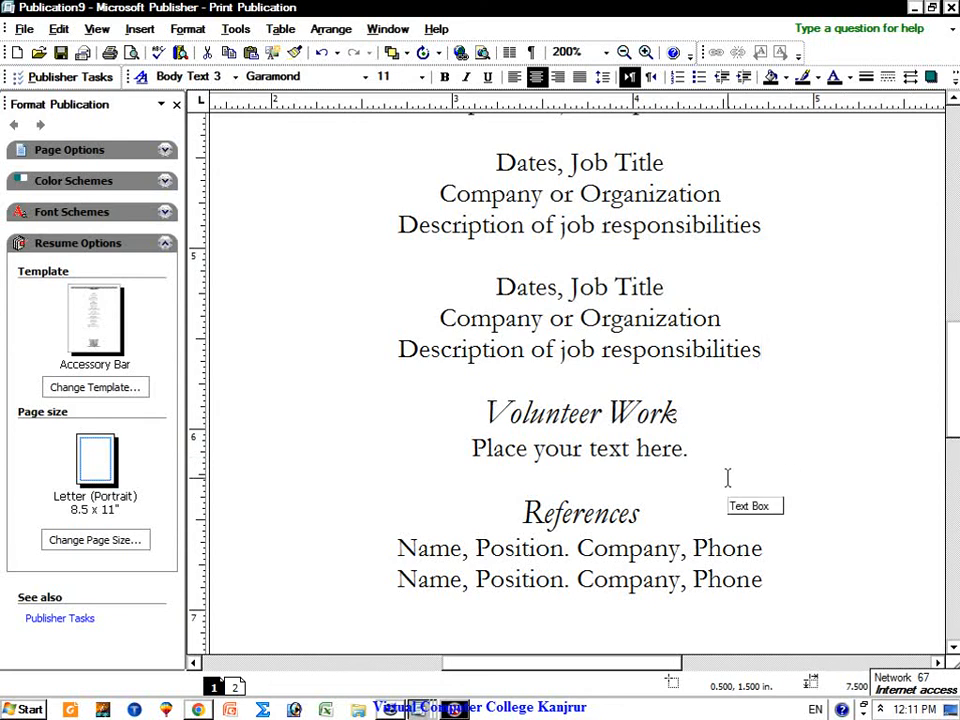
Step: Select the Volunteer Work heading and its 'Place your text here.' line, checking its right-click options
triple_click(557, 420)
right_click(556, 415)
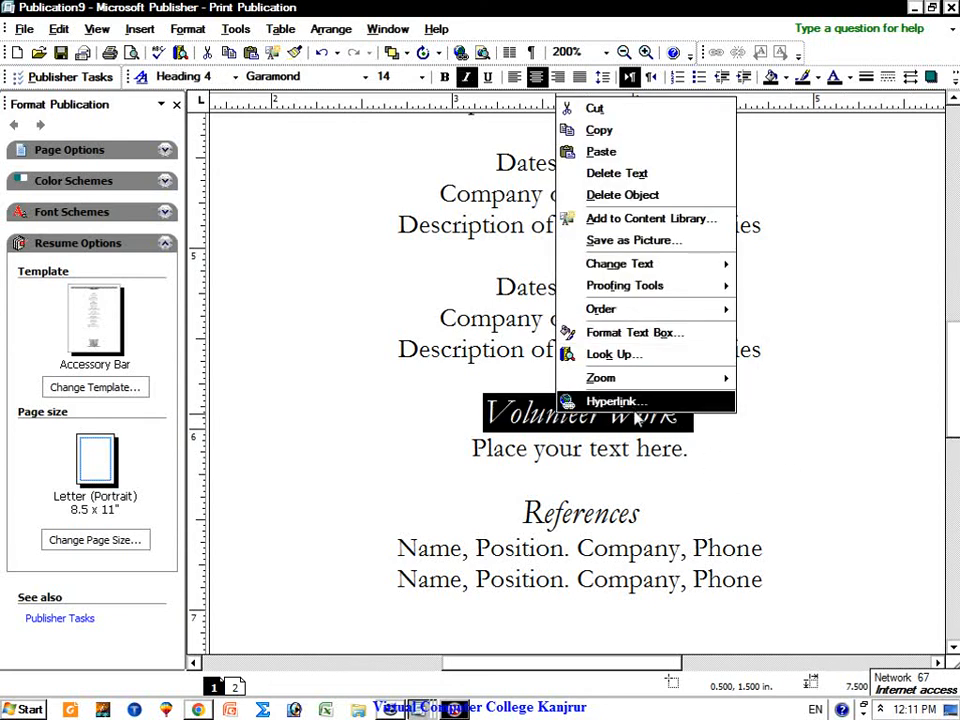
mouse_move(643, 380)
click(583, 453)
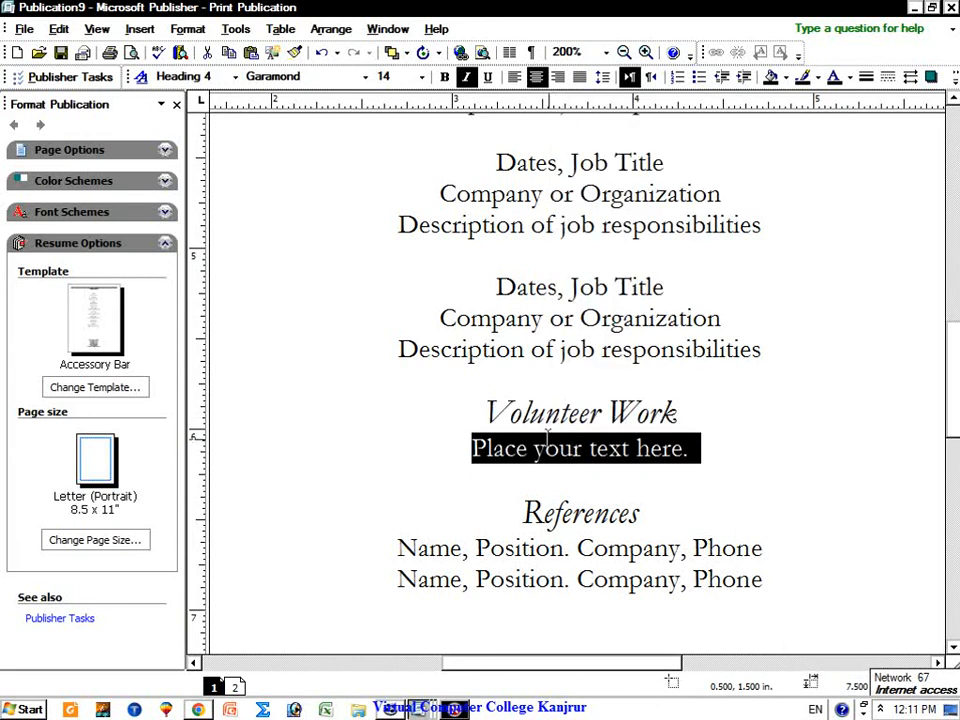
triple_click(568, 420)
click(605, 452)
click(613, 475)
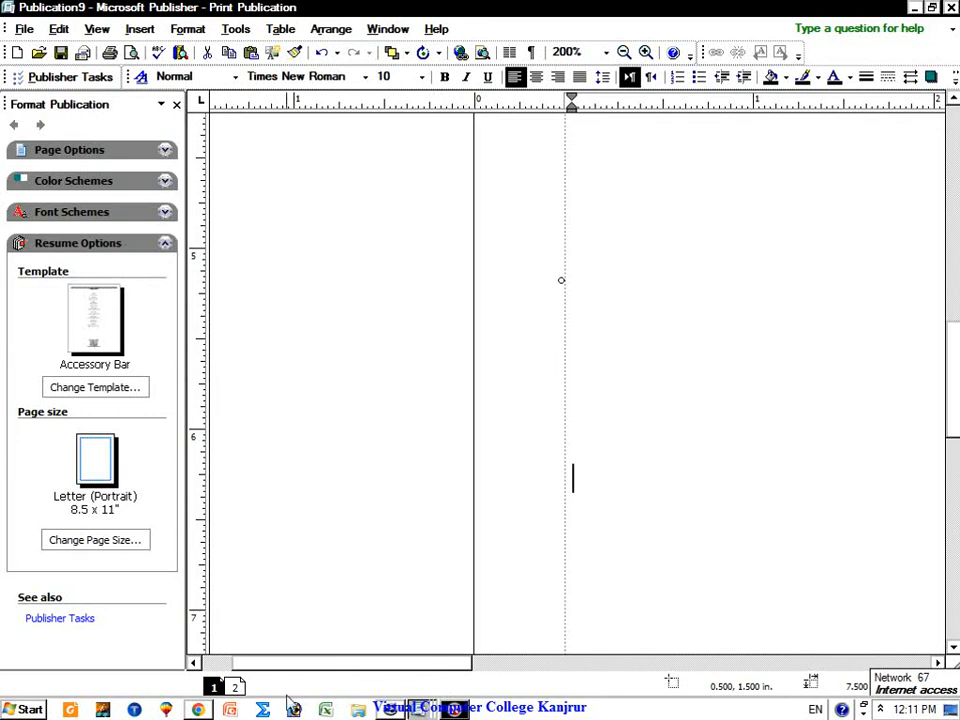
Step: Minimize both Publisher windows and the browser, and dismiss the error message
click(913, 9)
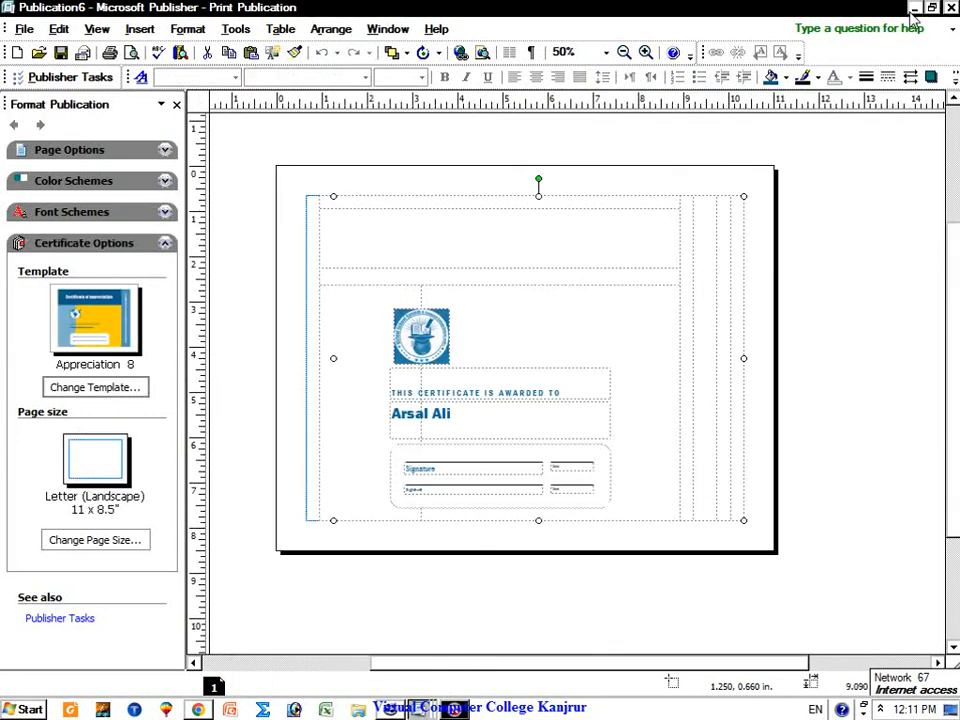
click(913, 9)
click(688, 12)
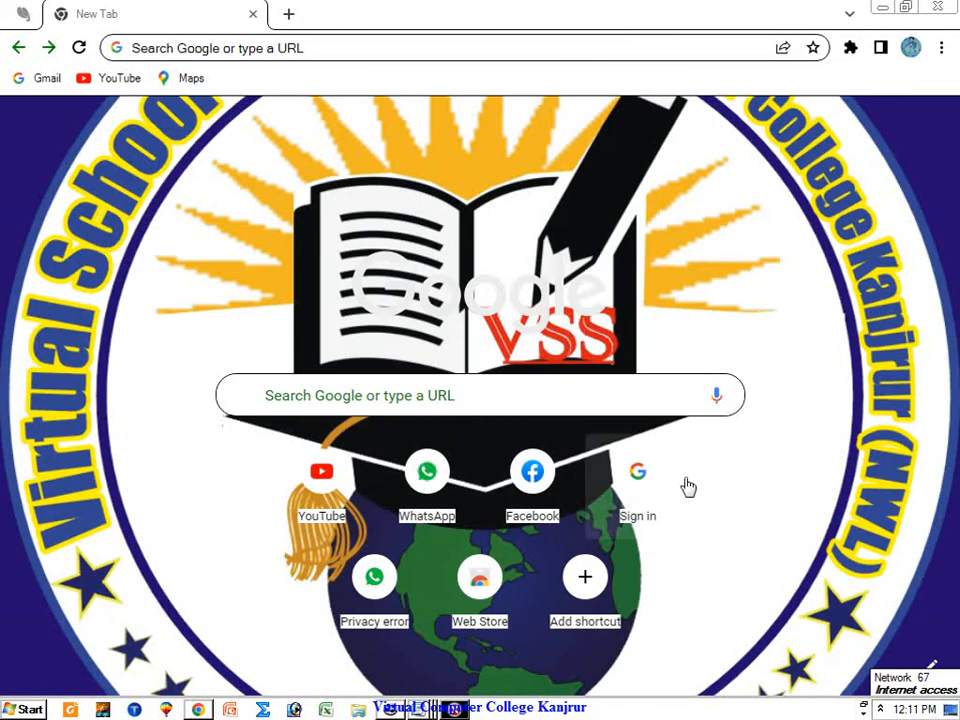
click(882, 8)
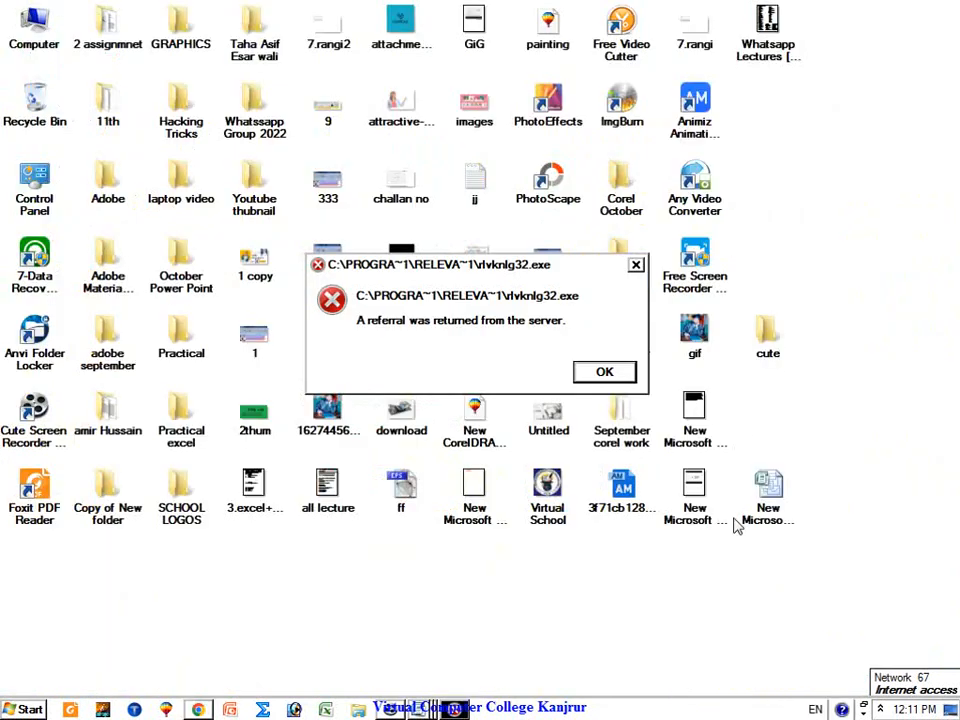
click(637, 265)
Step: Create a new Microsoft Office Word Document on the desktop
right_click(605, 641)
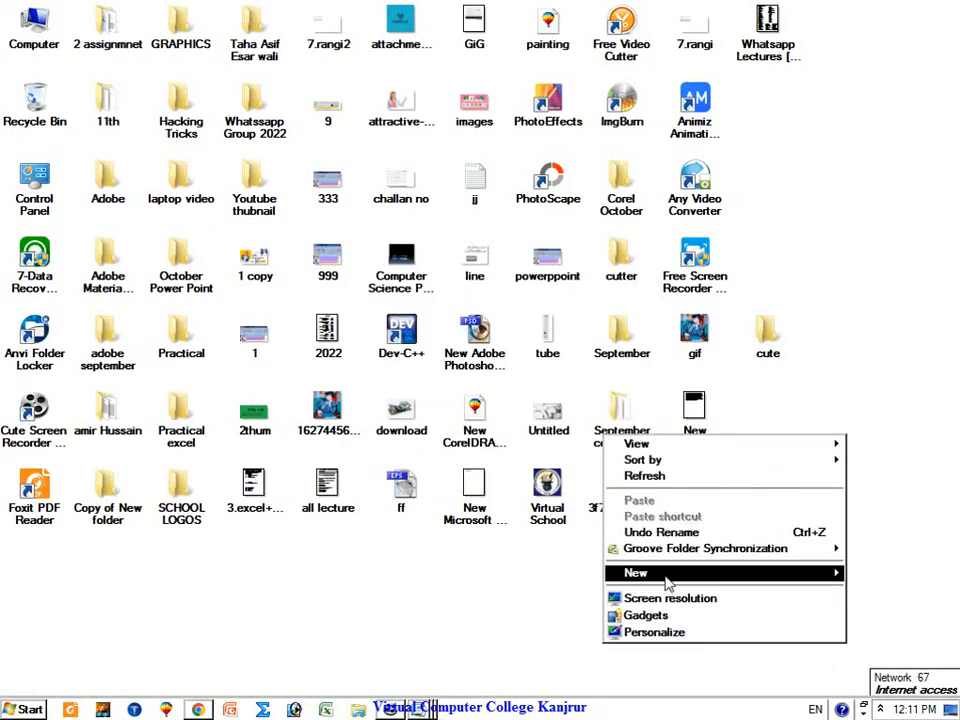
mouse_move(662, 576)
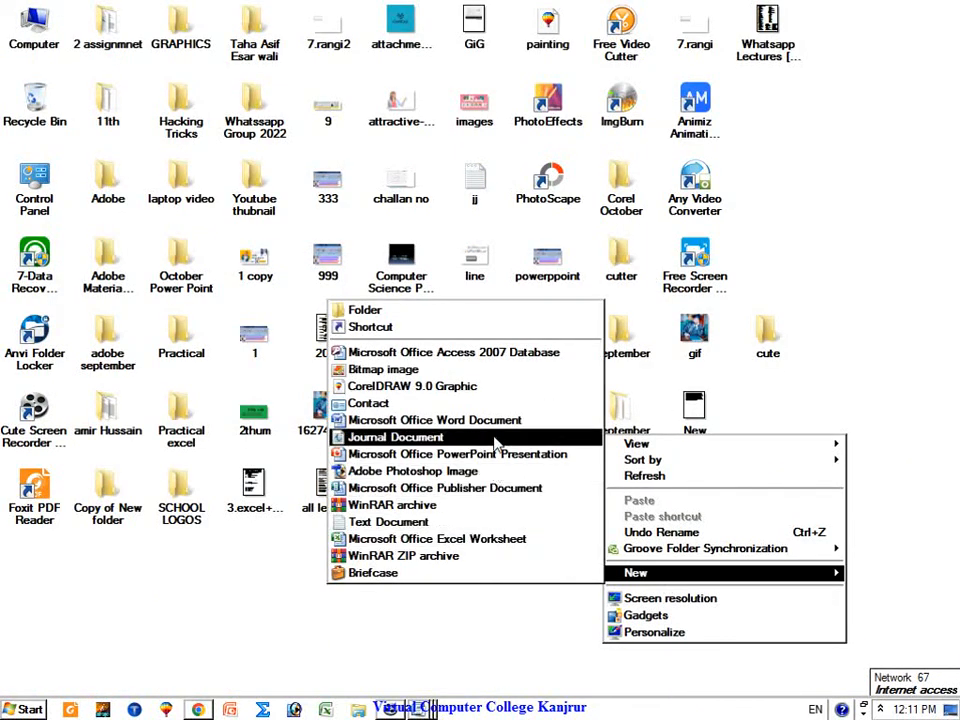
click(470, 420)
Step: Open the new Word file, then copy the Volunteer Work heading in Publisher
double_click(619, 670)
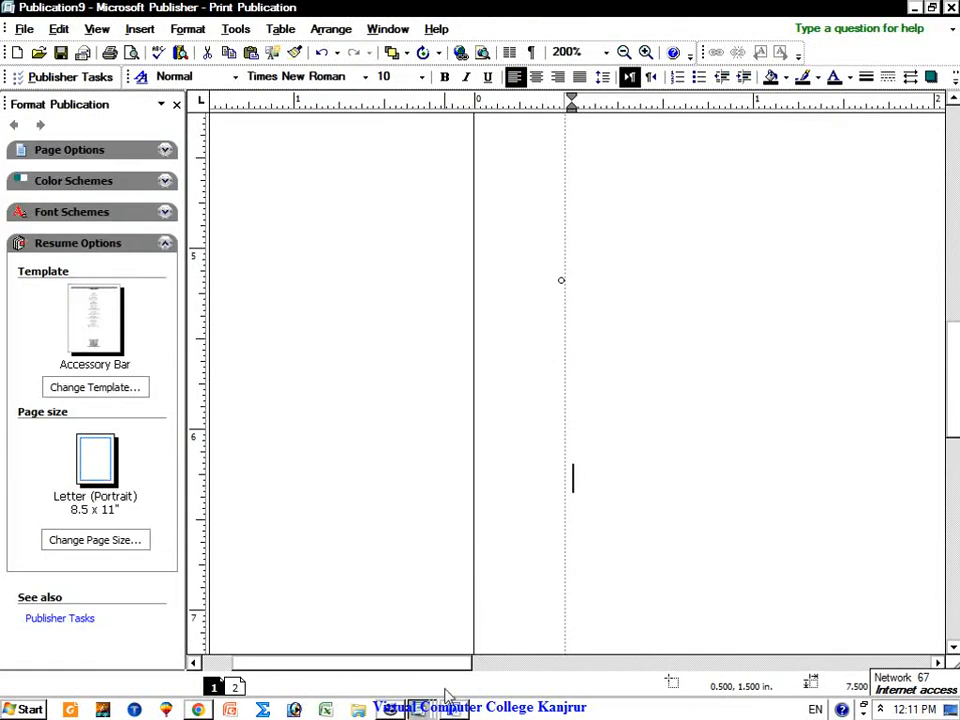
drag(446, 664, 612, 677)
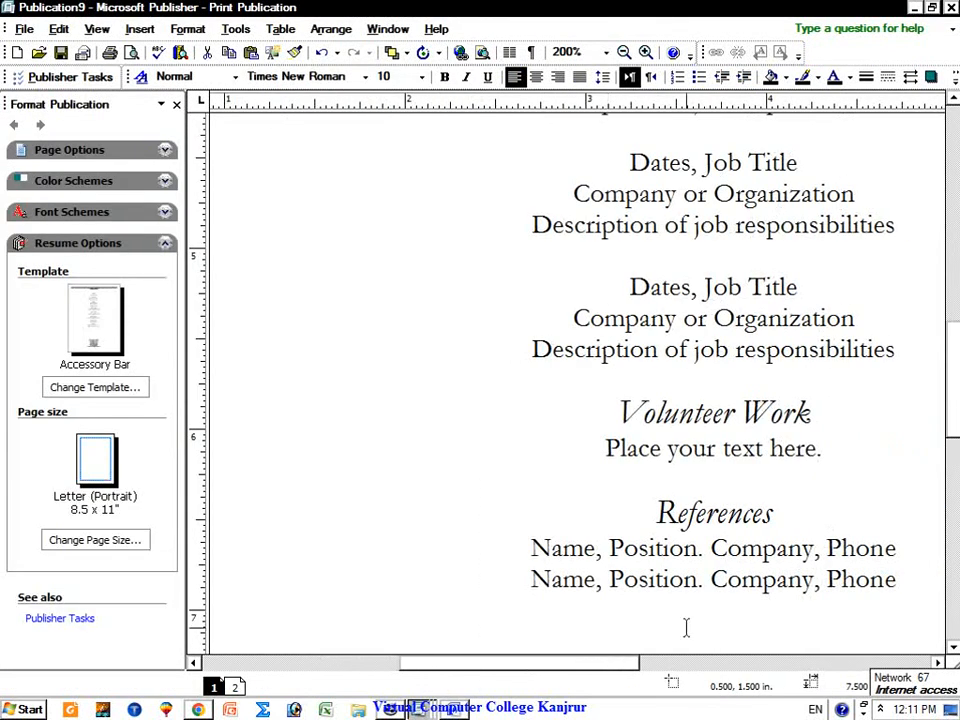
triple_click(743, 419)
right_click(660, 418)
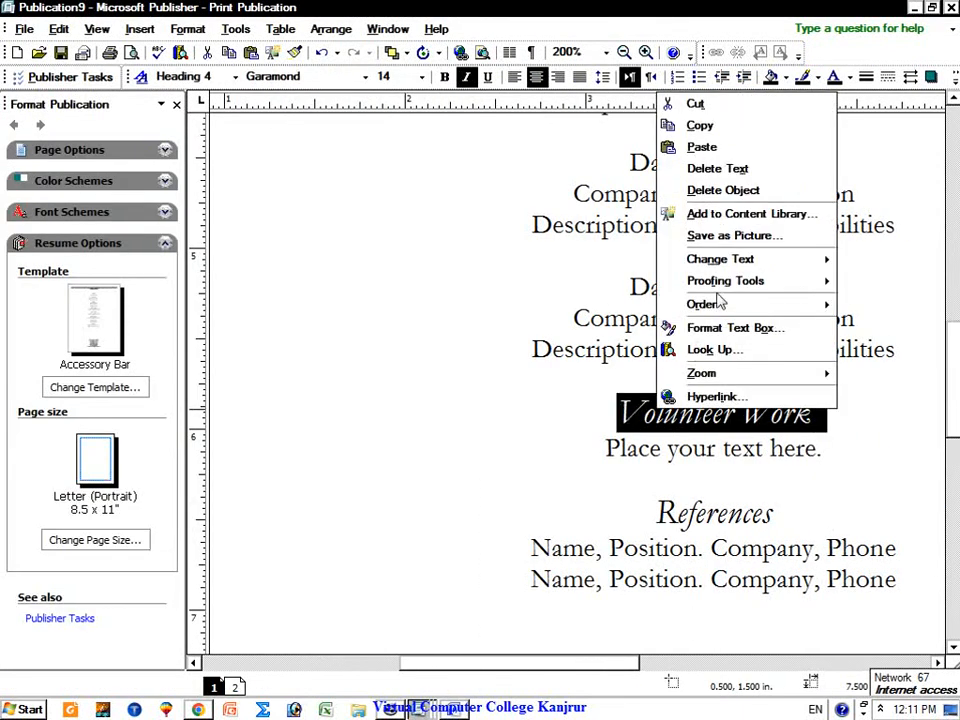
click(690, 123)
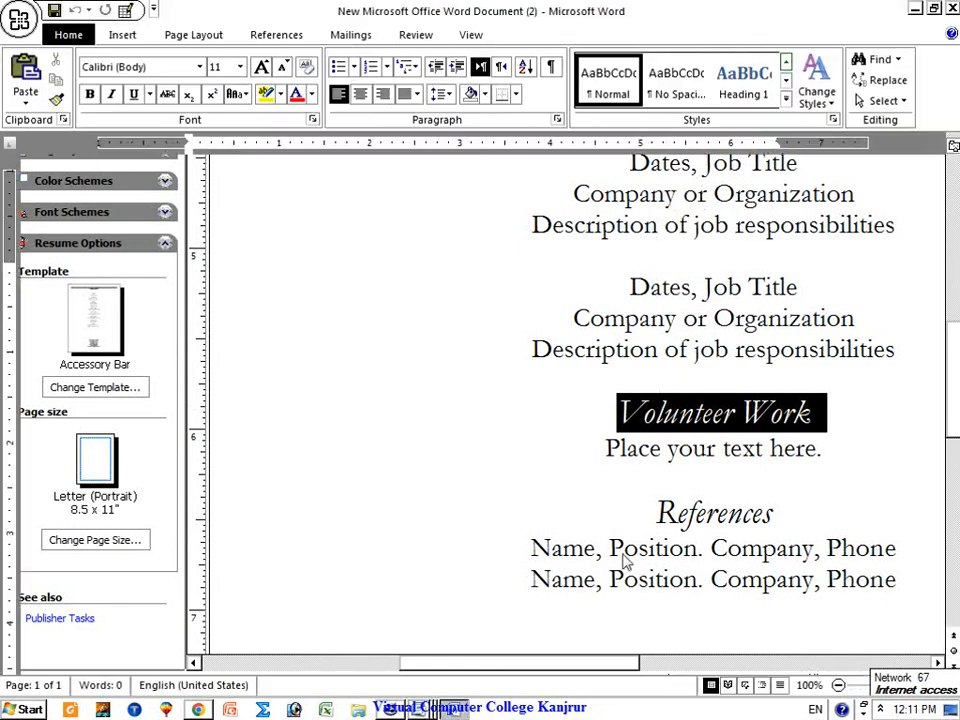
Step: Paste 'Volunteer Work' into the blank Word document
click(468, 710)
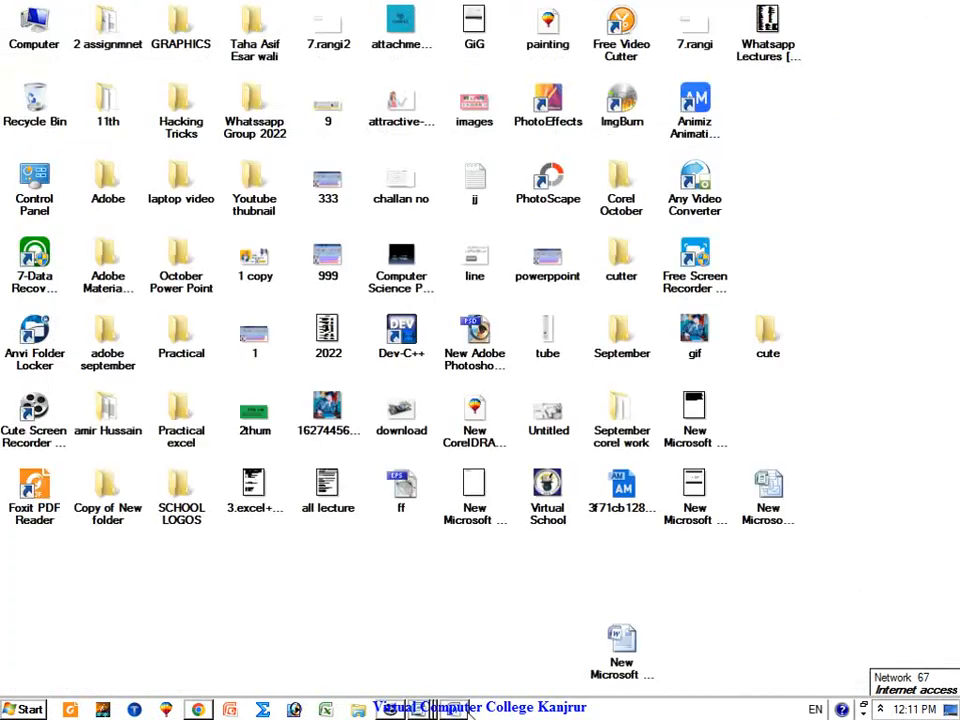
click(468, 710)
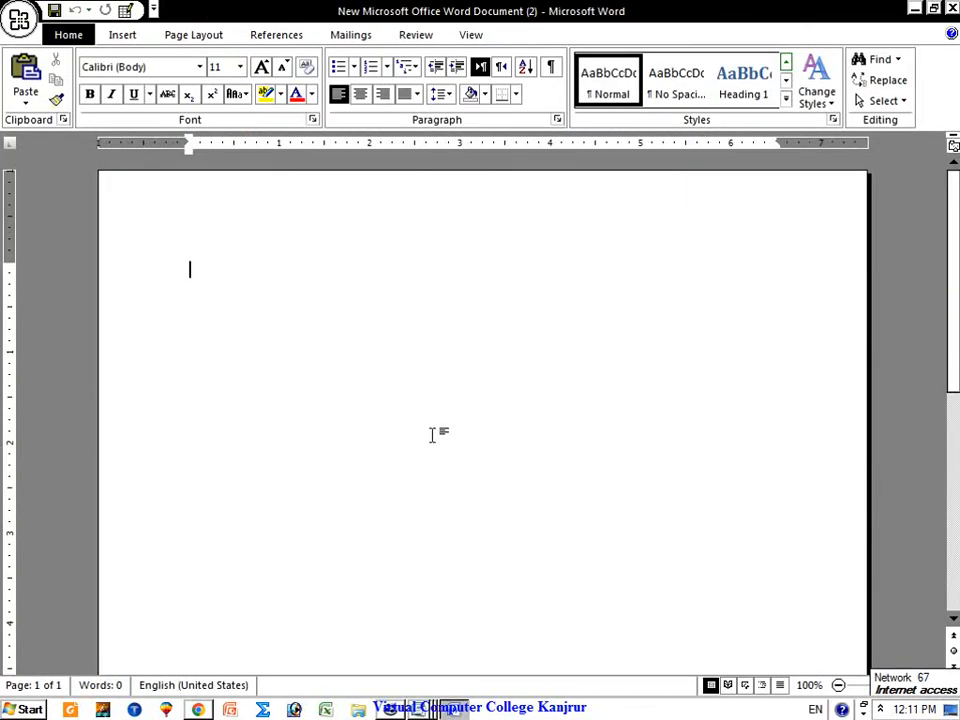
right_click(435, 433)
click(446, 482)
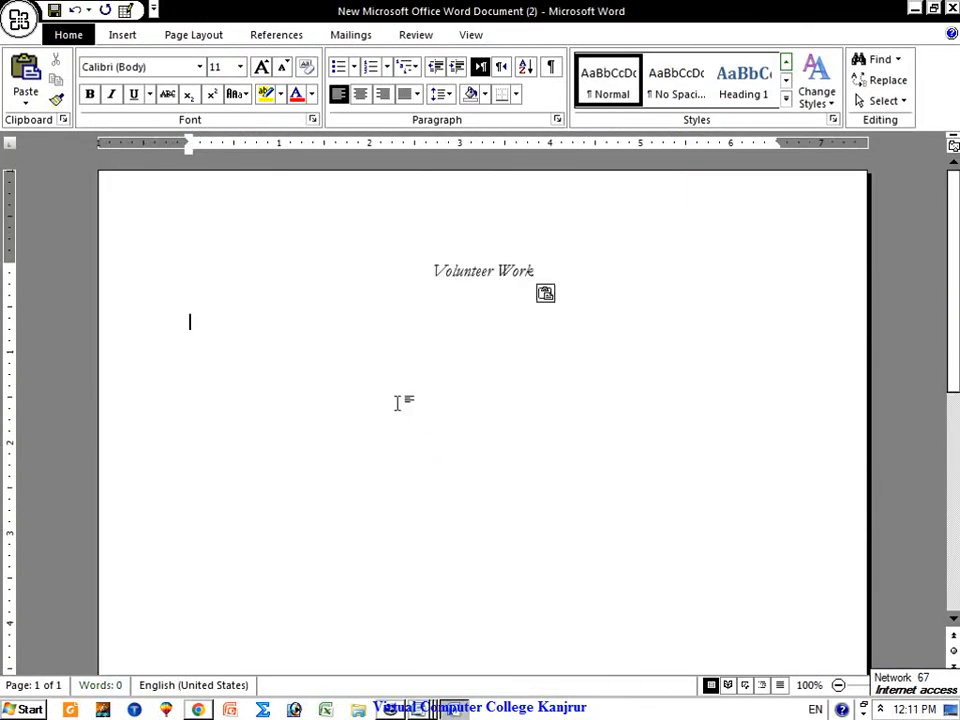
right_click(443, 271)
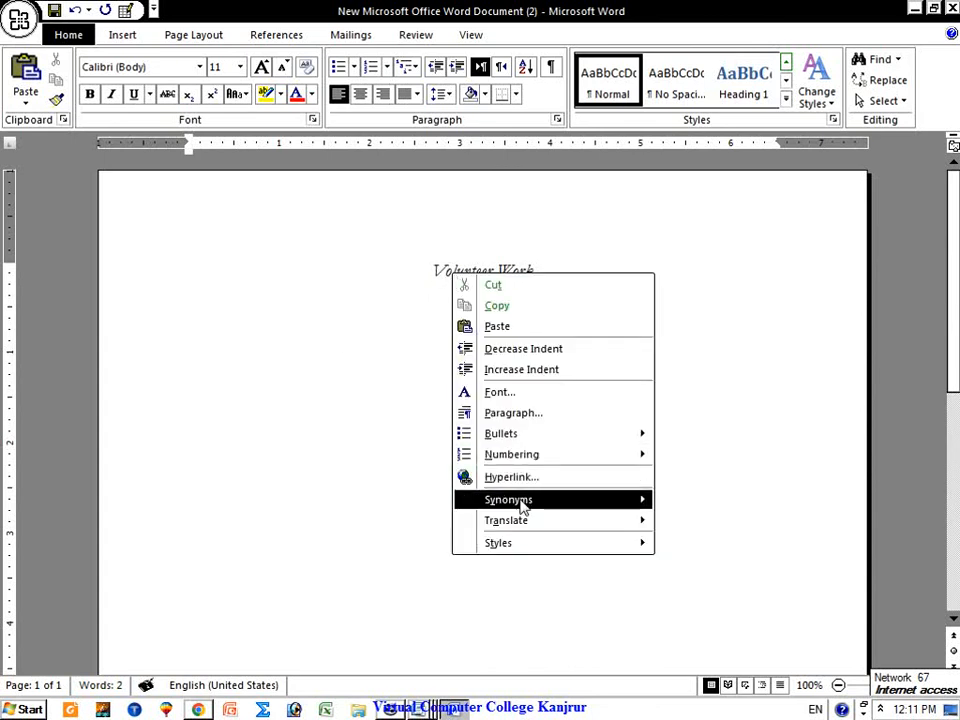
mouse_move(523, 507)
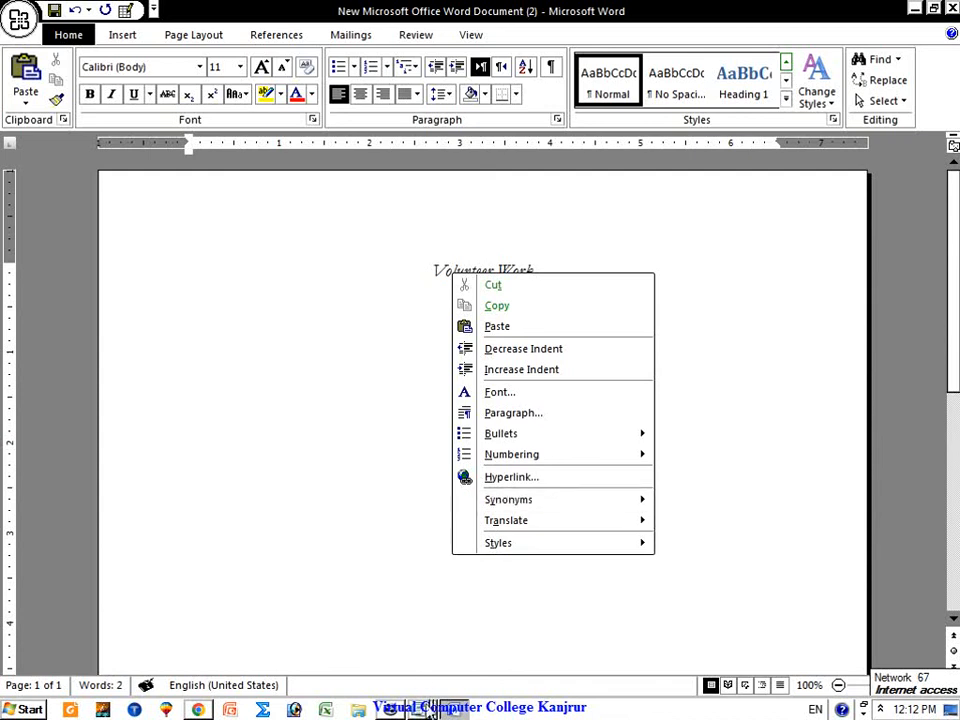
click(425, 705)
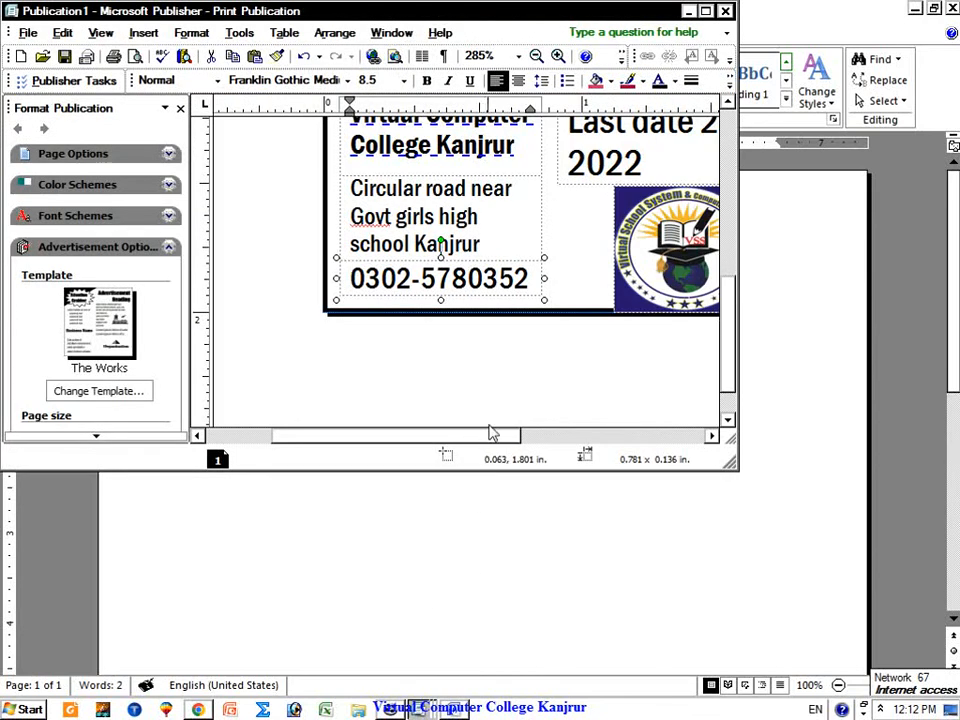
Step: Back in the Accessory Bar resume, click the Volunteer Work placeholder and open Change Template
click(425, 705)
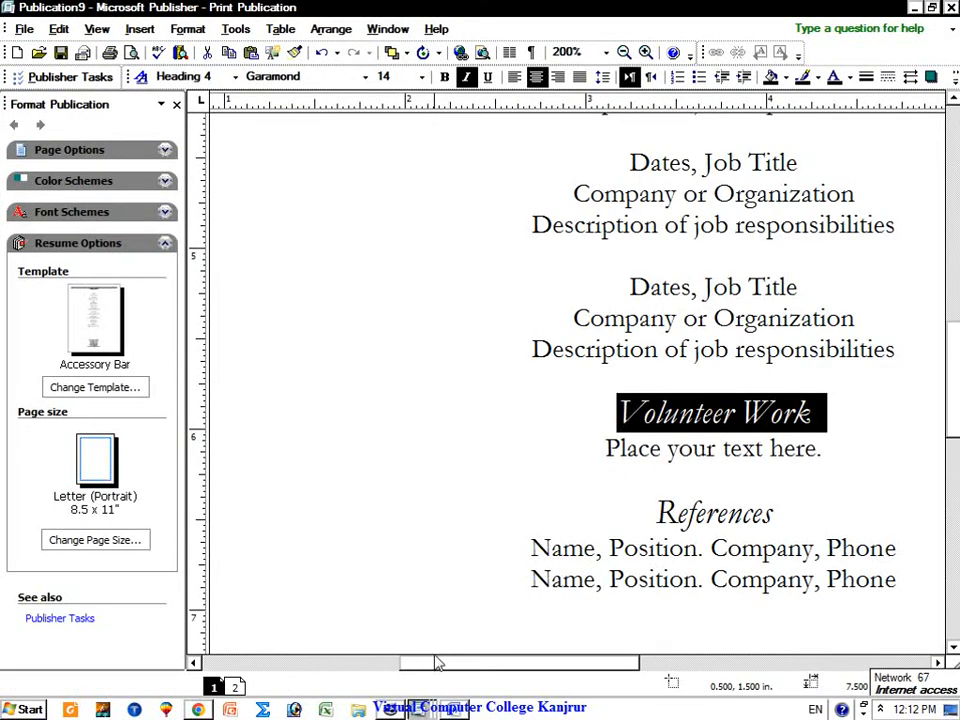
click(780, 458)
click(829, 450)
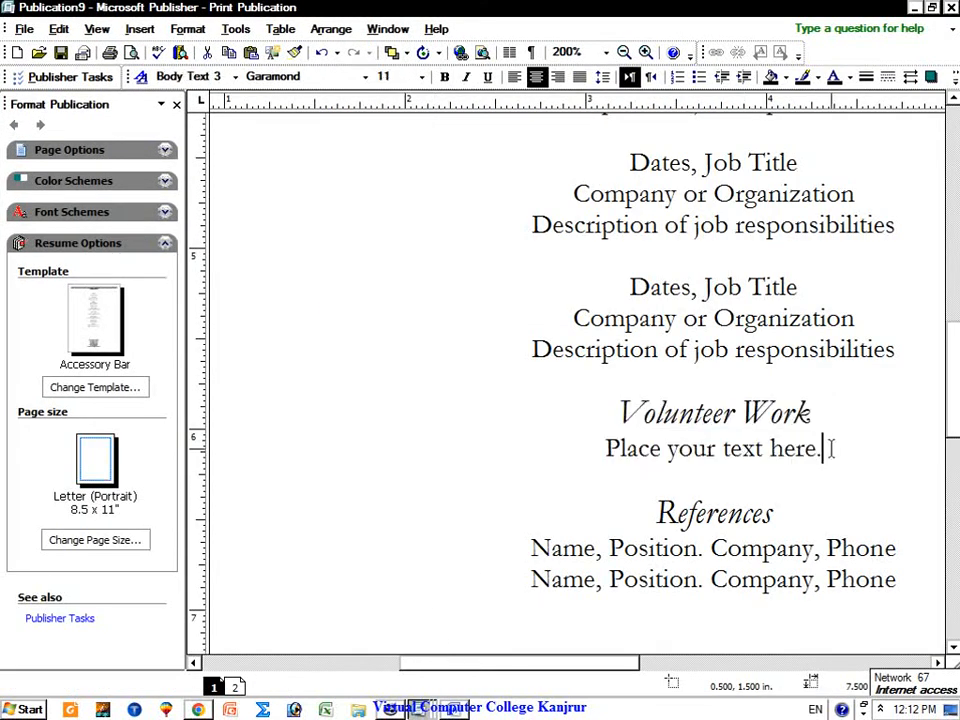
drag(603, 664, 654, 664)
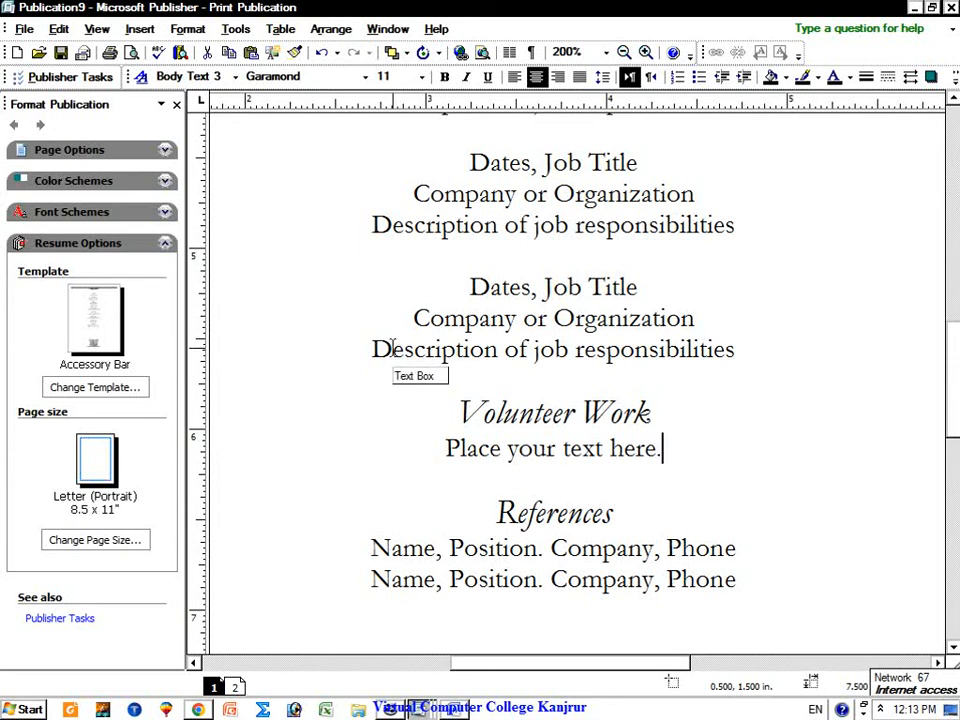
click(135, 389)
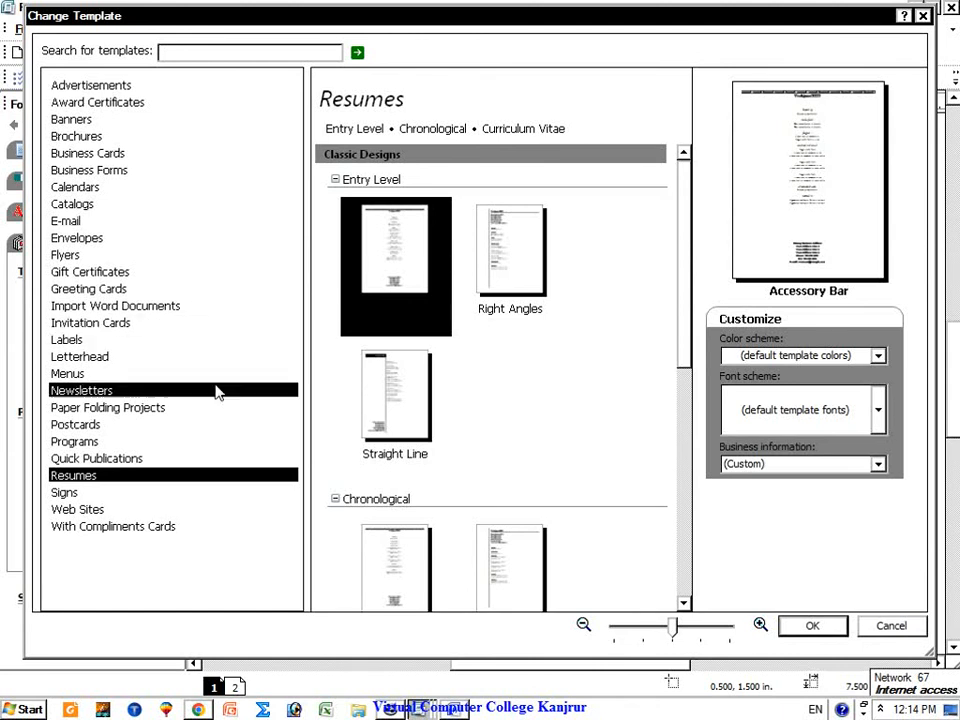
click(389, 710)
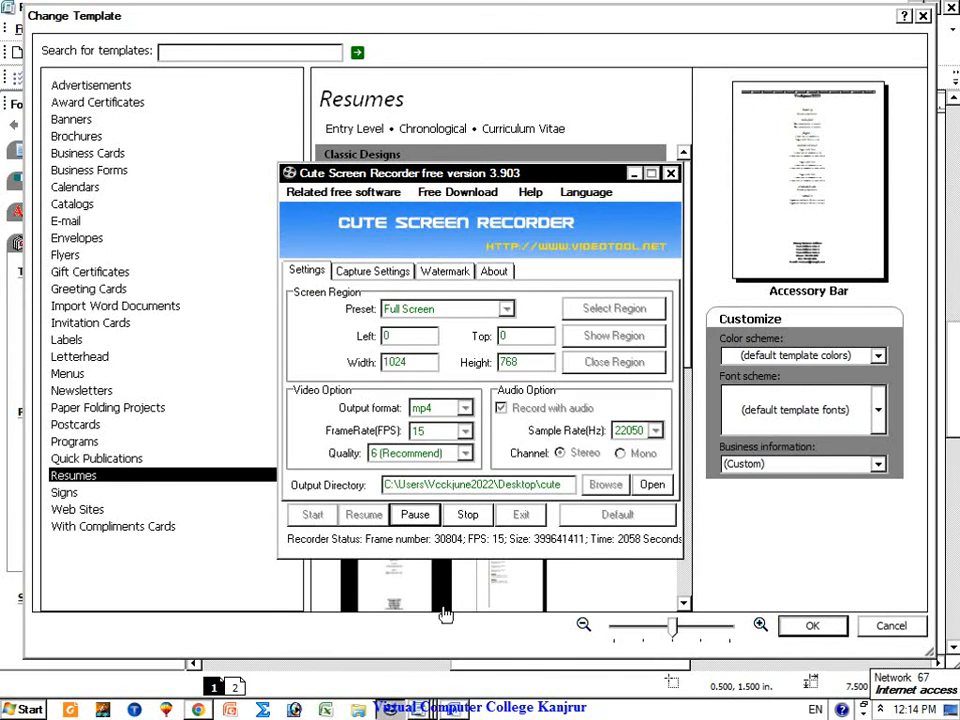